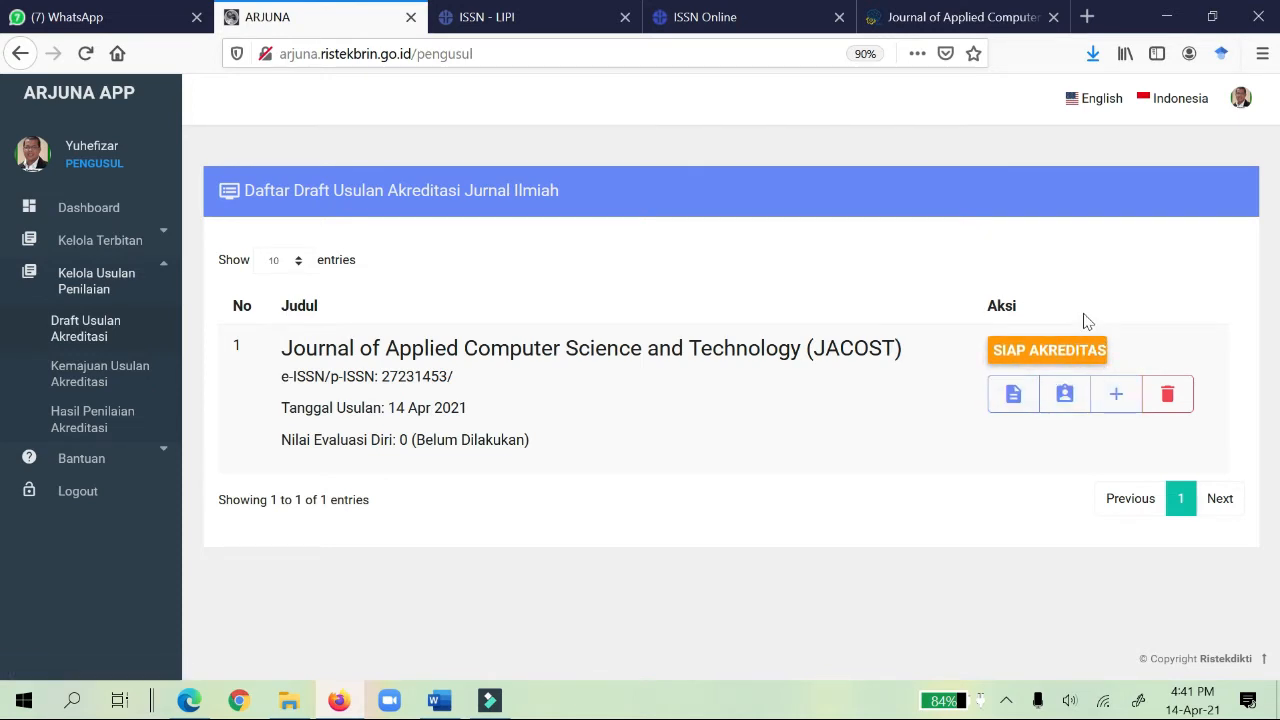
Open the self-evaluation form for the Journal of Applied Computer Science and Technology (JACOST) accreditation draft
left_click(1064, 393)
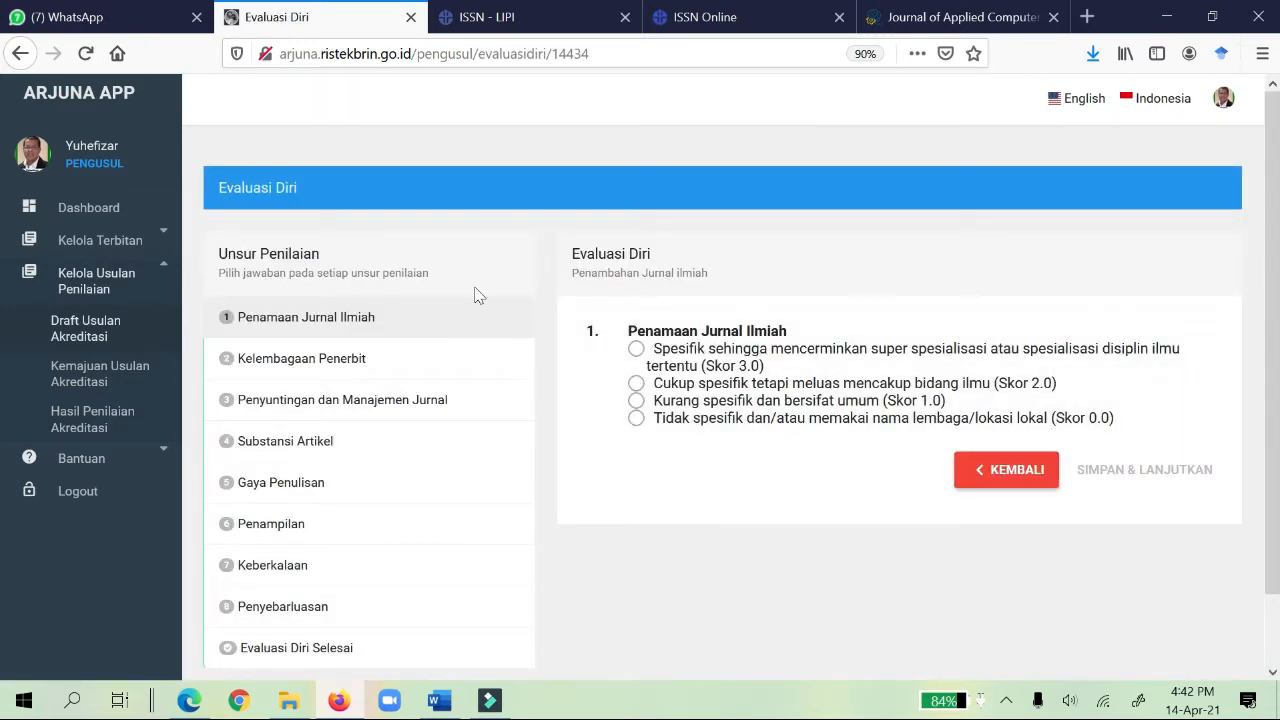
scroll(476, 295, "down", 2)
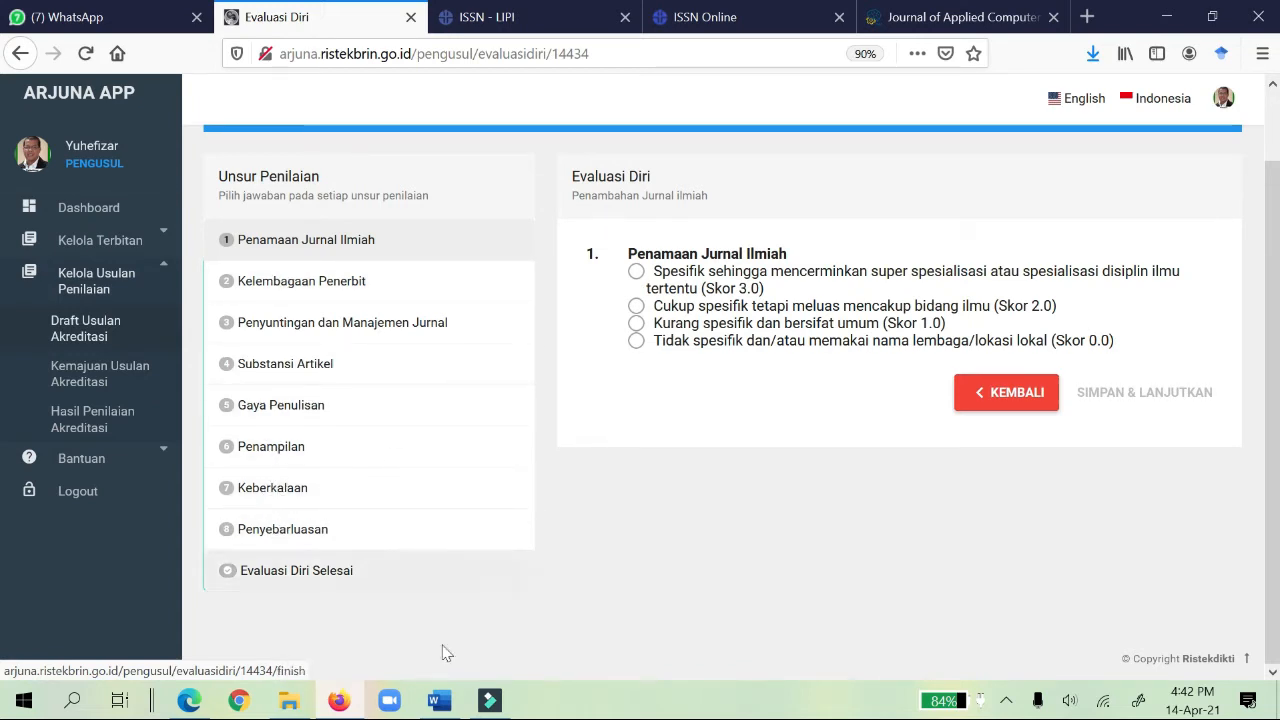
Switch to Edge and examine the Unsur dan Bobot Penilaian table in stepbystepakreditasijurnal.pdf, then return to the self-evaluation form in Firefox
left_click(190, 700)
scroll(651, 380, "up", 3)
scroll(651, 380, "down", 10)
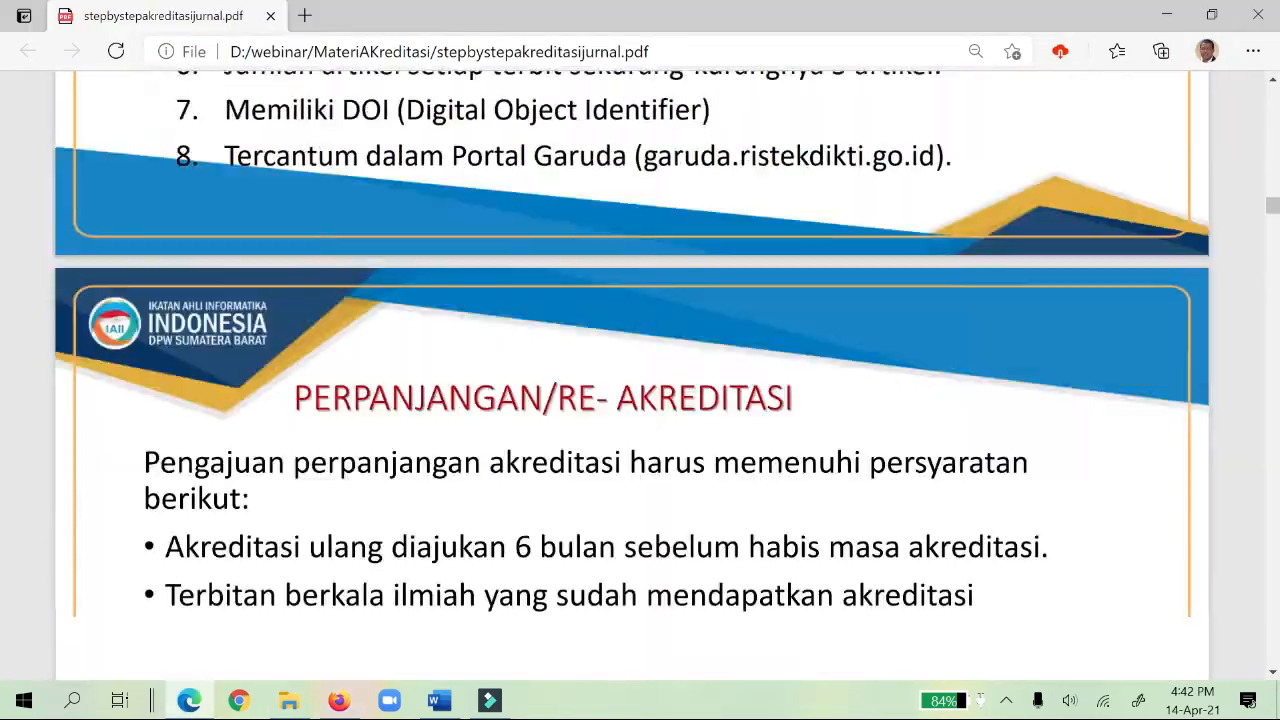
scroll(669, 380, "down", 20)
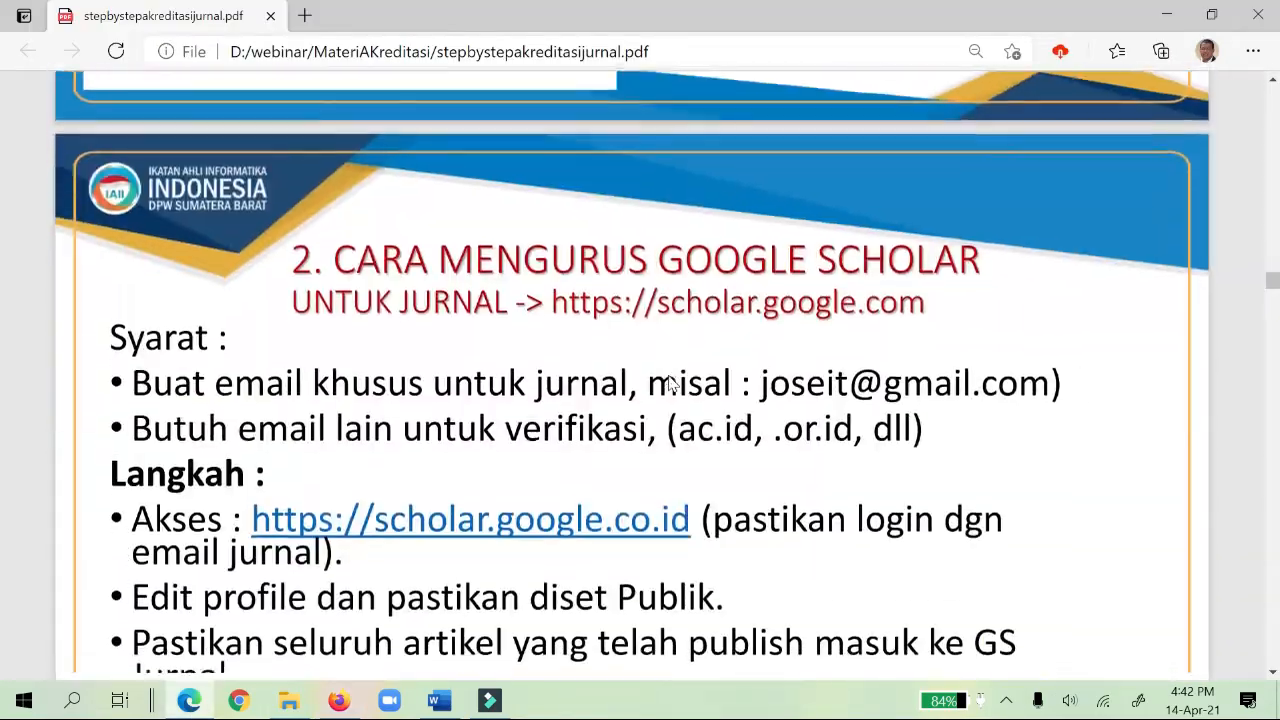
scroll(669, 383, "down", 20)
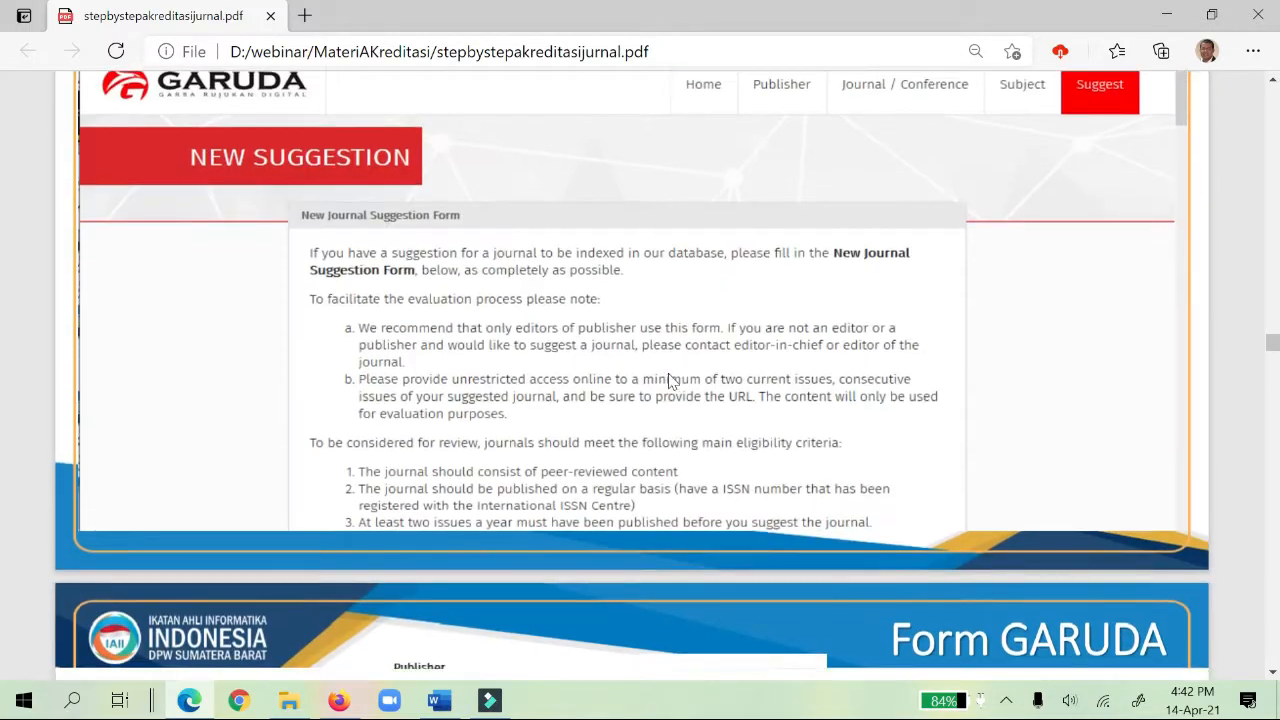
scroll(670, 381, "down", 20)
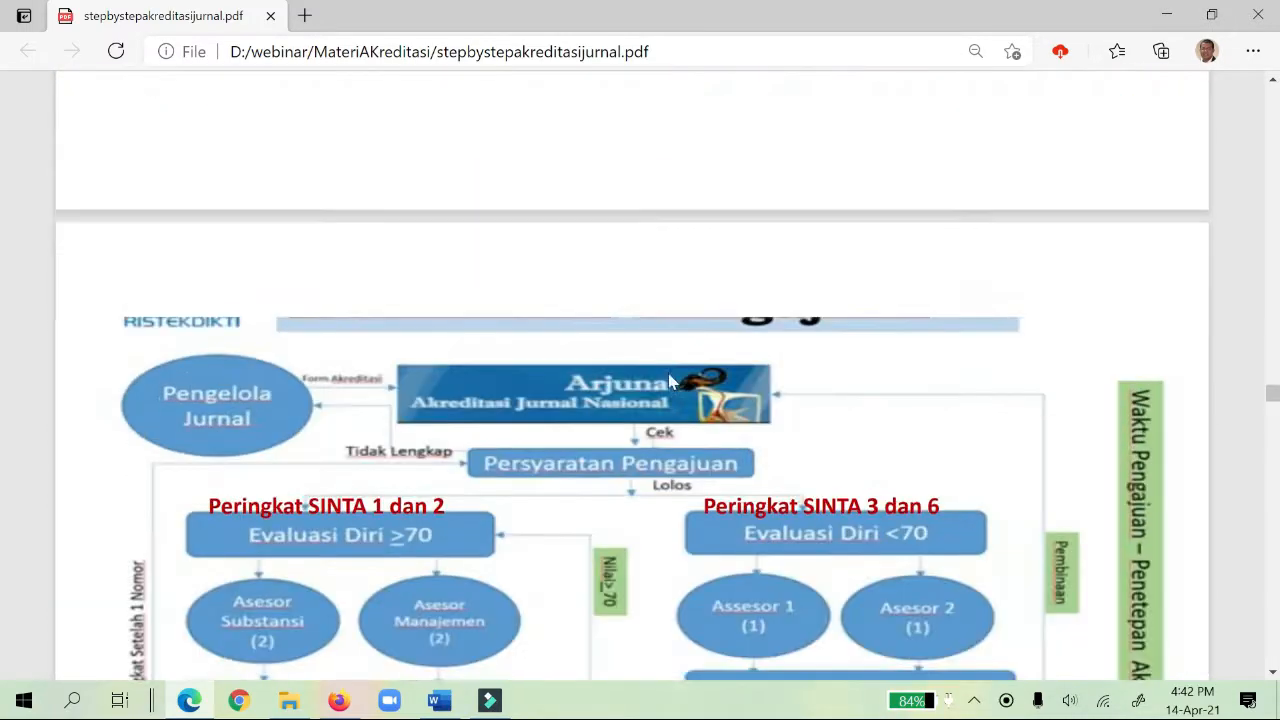
scroll(670, 381, "up", 5)
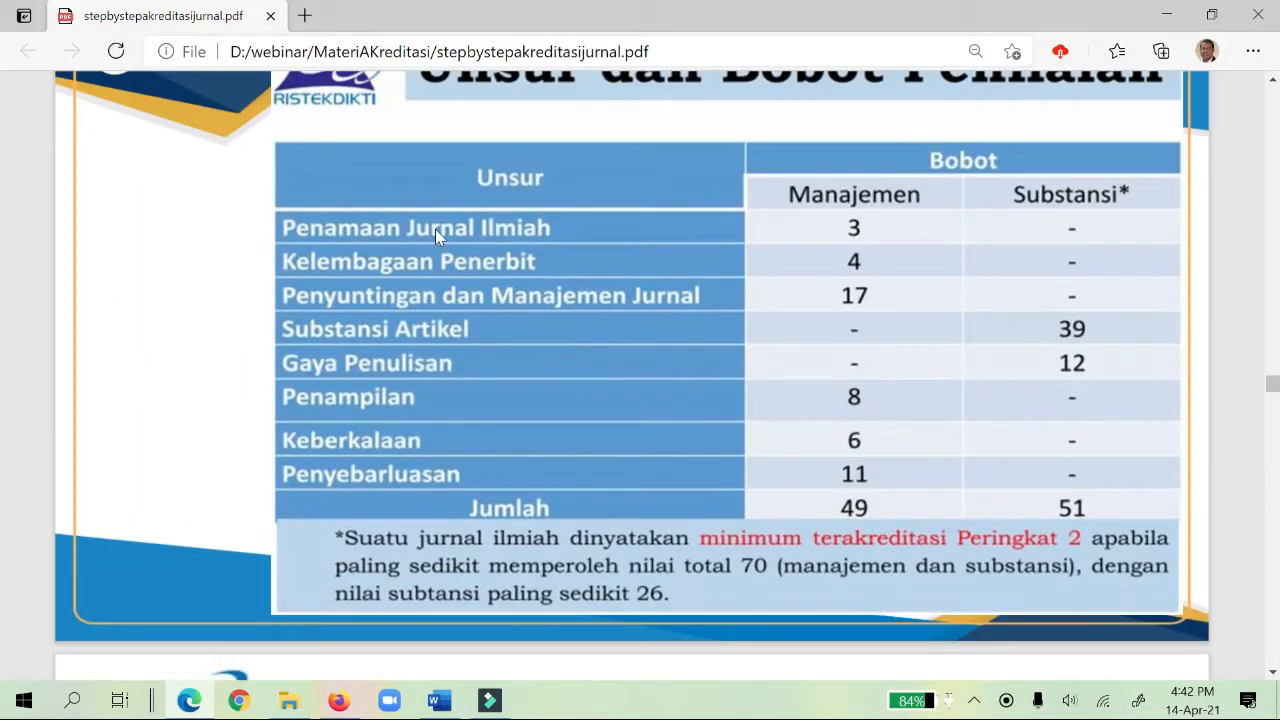
scroll(435, 229, "up", 1)
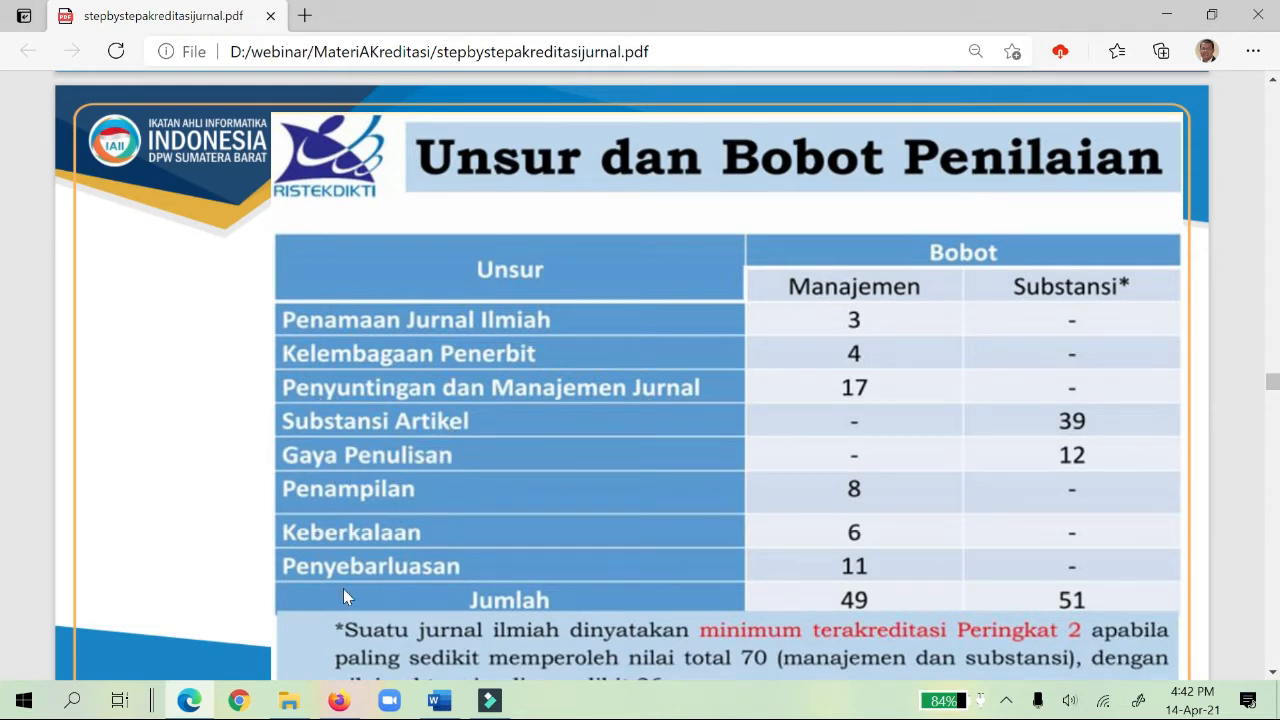
left_click(338, 701)
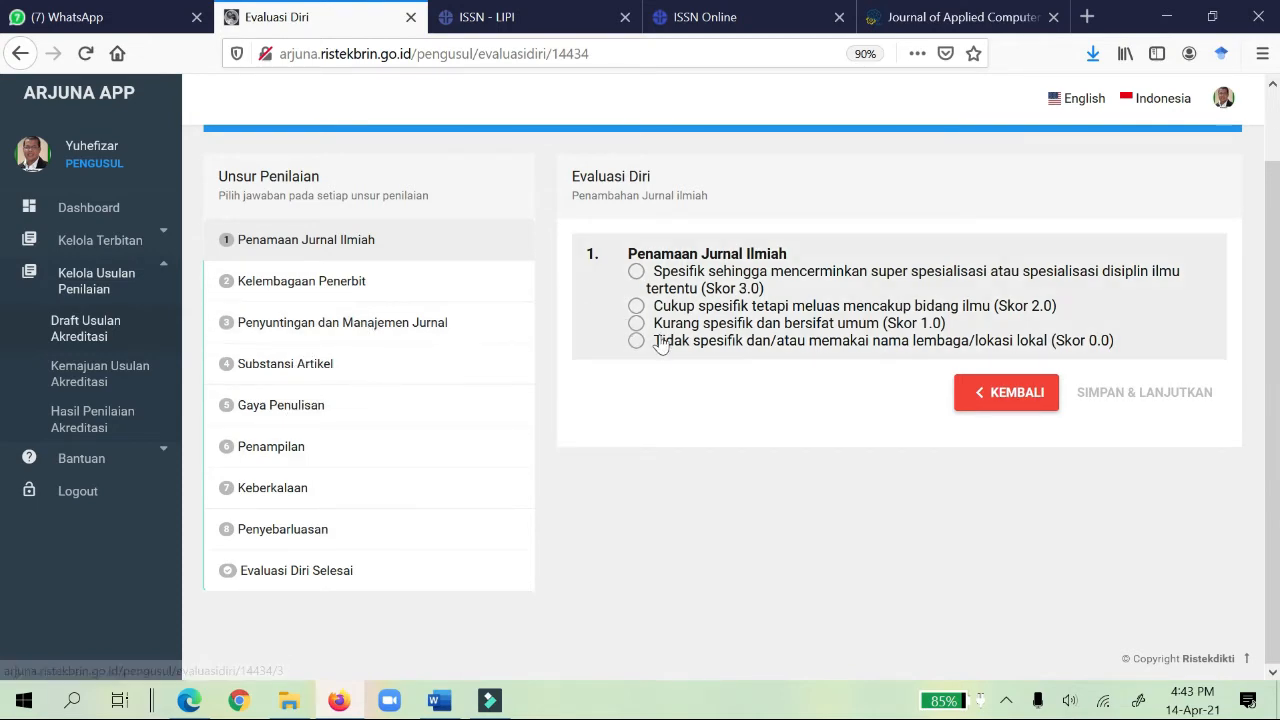
Check the journal title on the JACOST homepage and rate Penamaan Jurnal Ilmiah as "Cukup spesifik tetapi meluas mencakup bidang ilmu (Skor 2.0)"
left_click(965, 17)
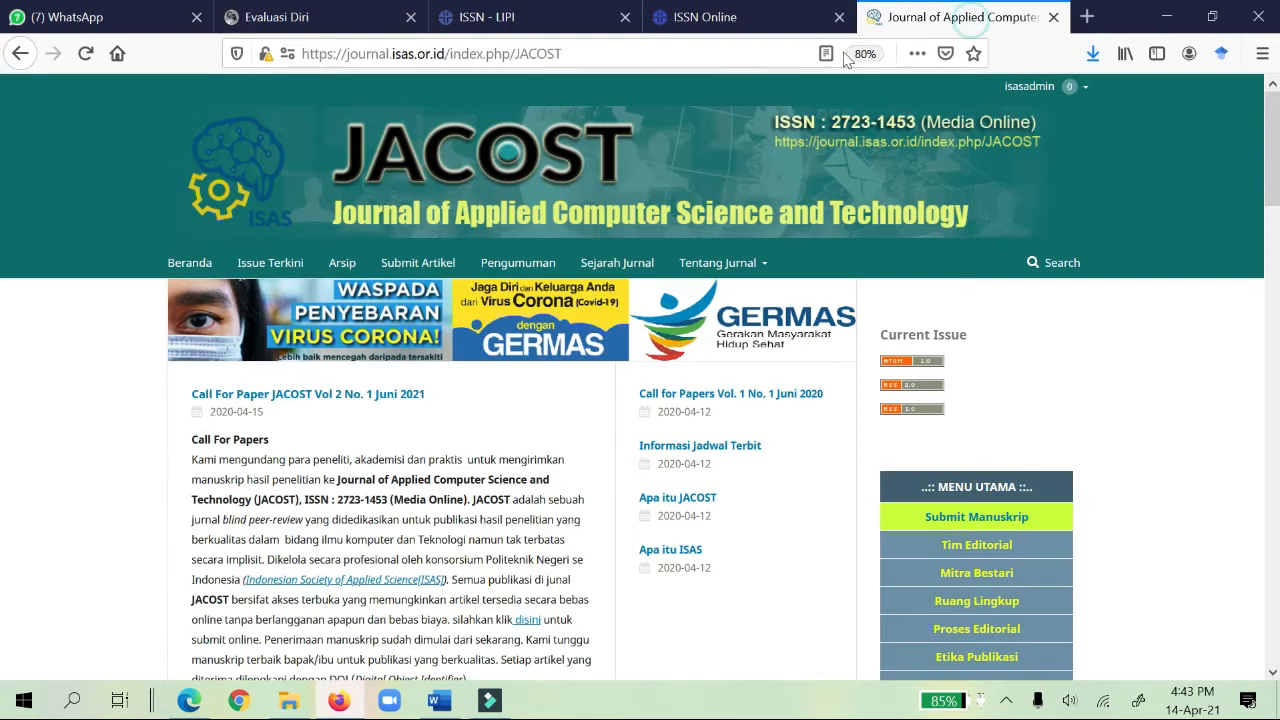
left_click(338, 30)
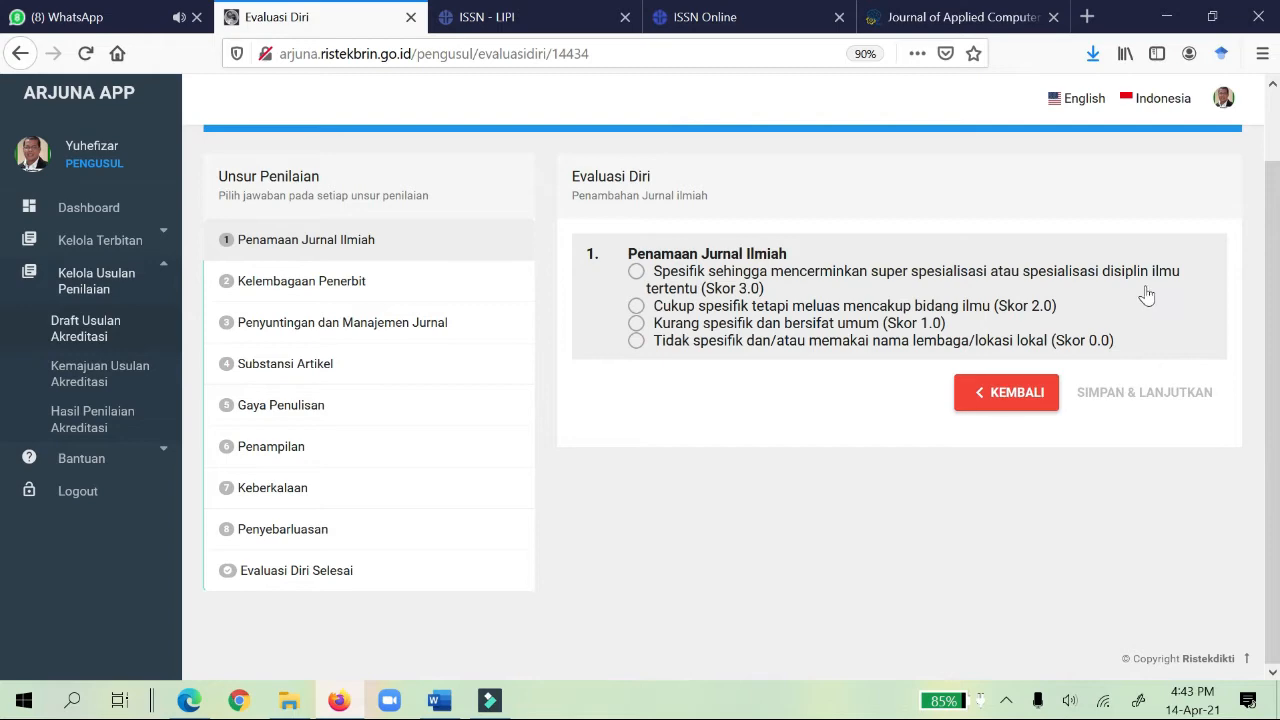
left_click(955, 17)
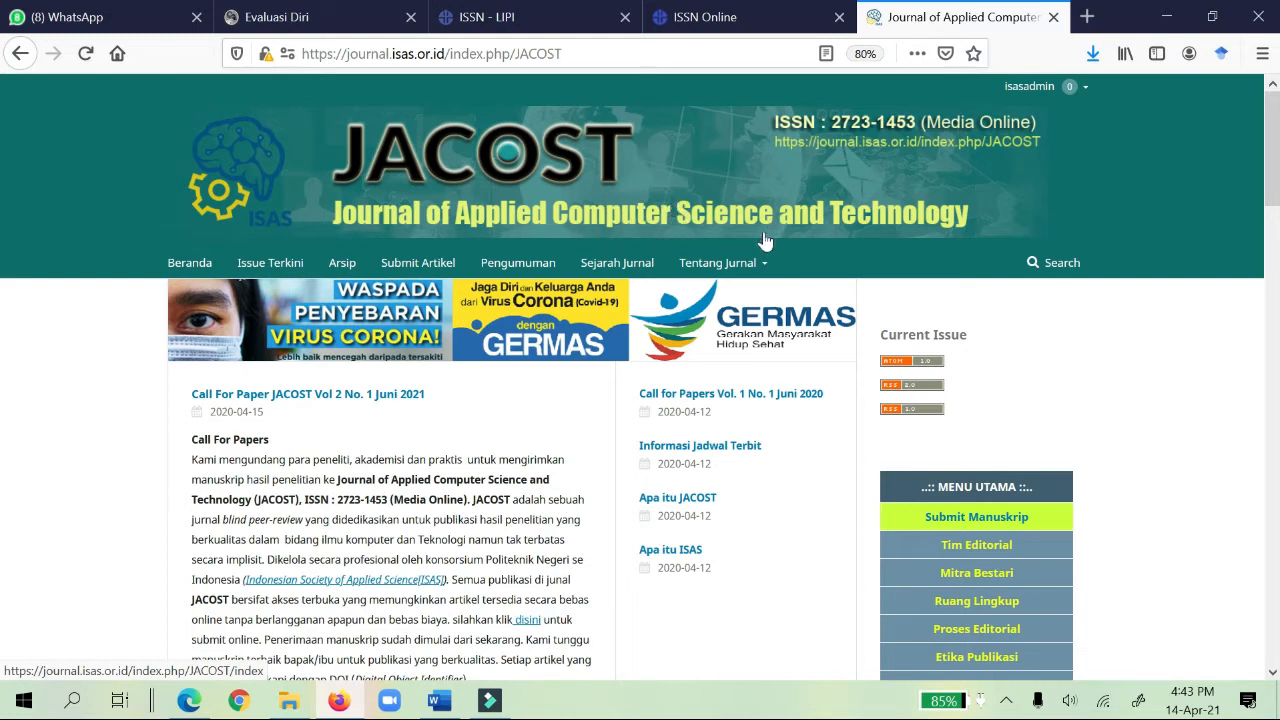
left_click(300, 17)
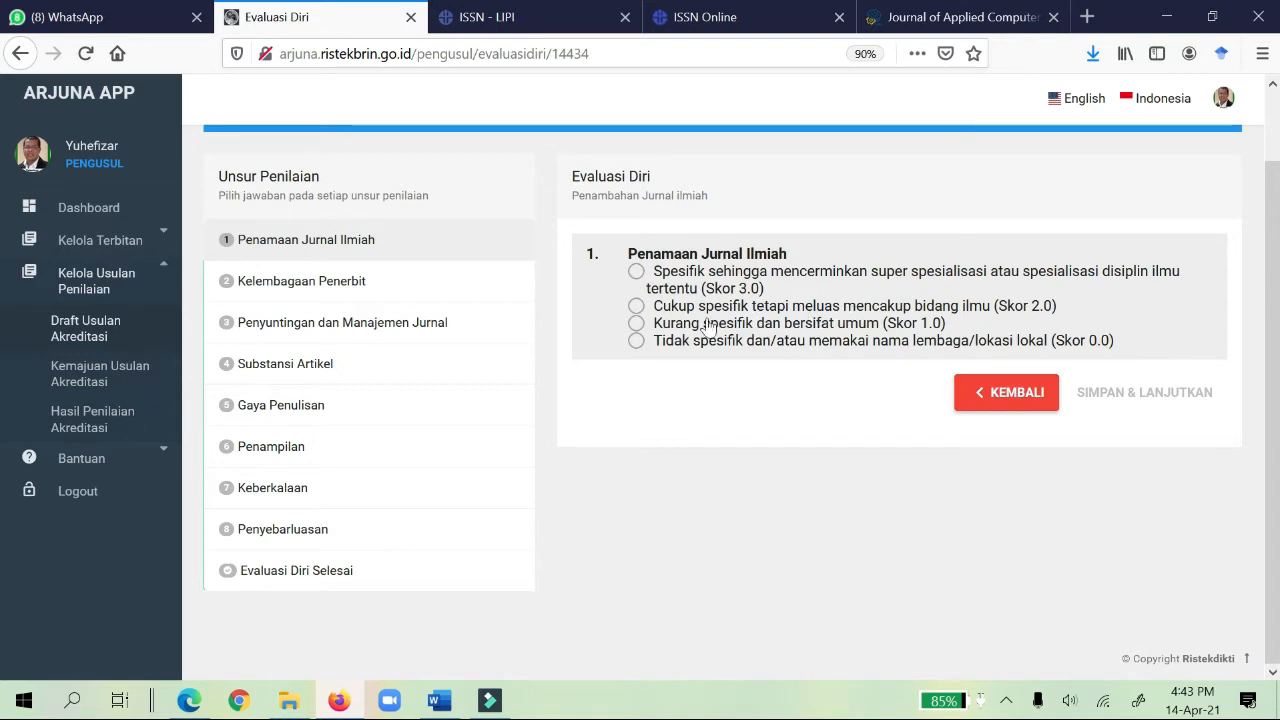
left_click(636, 307)
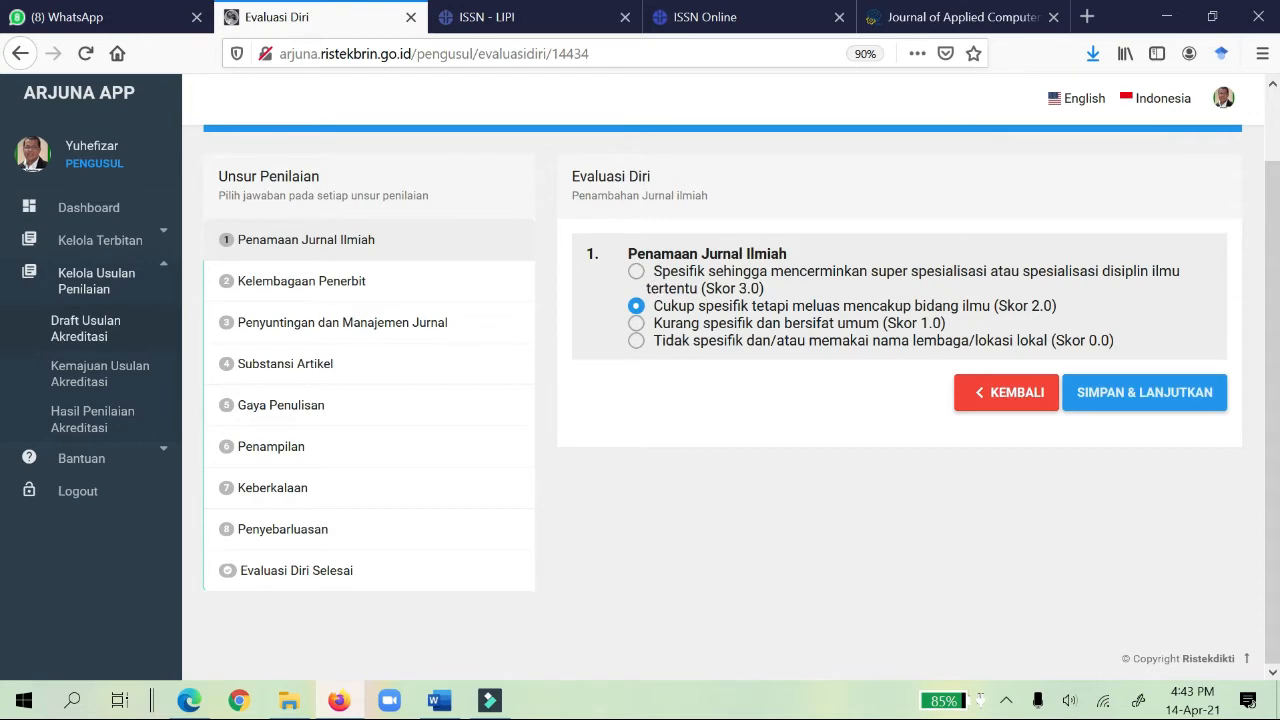
Compare the publication name registered on the ISSN Online page with the title on the JACOST homepage
left_click(960, 17)
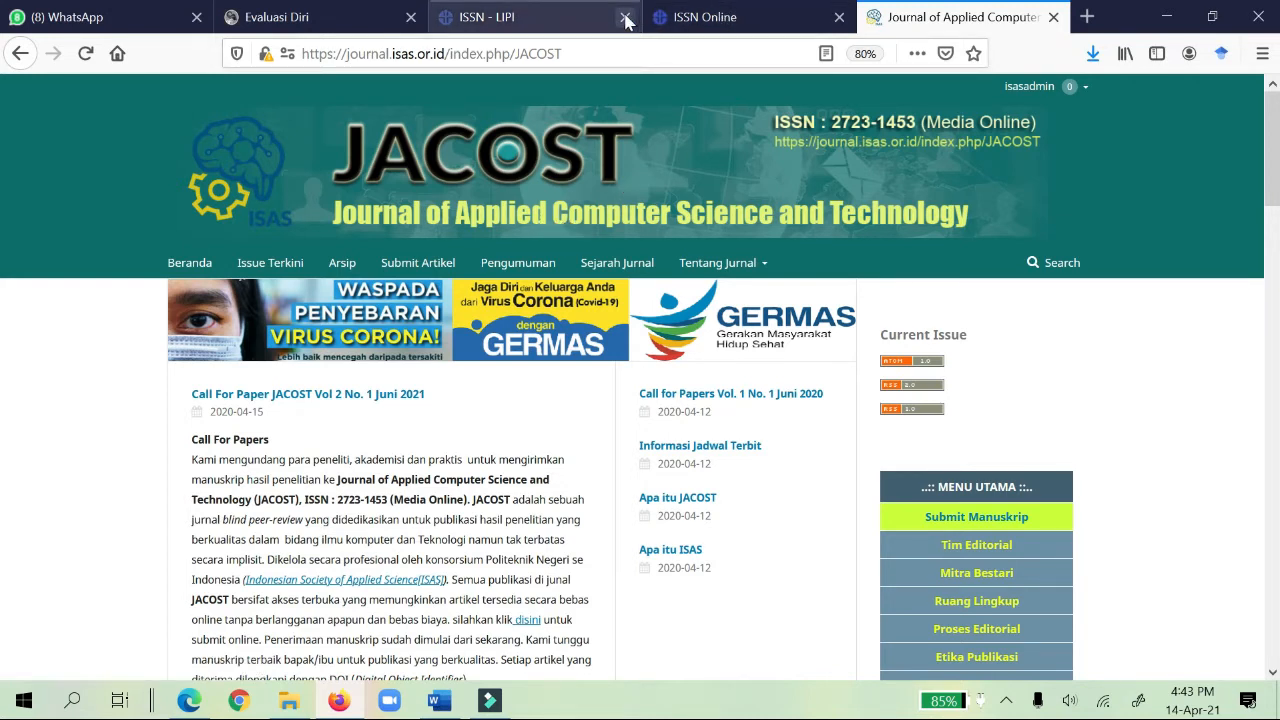
left_click(325, 20)
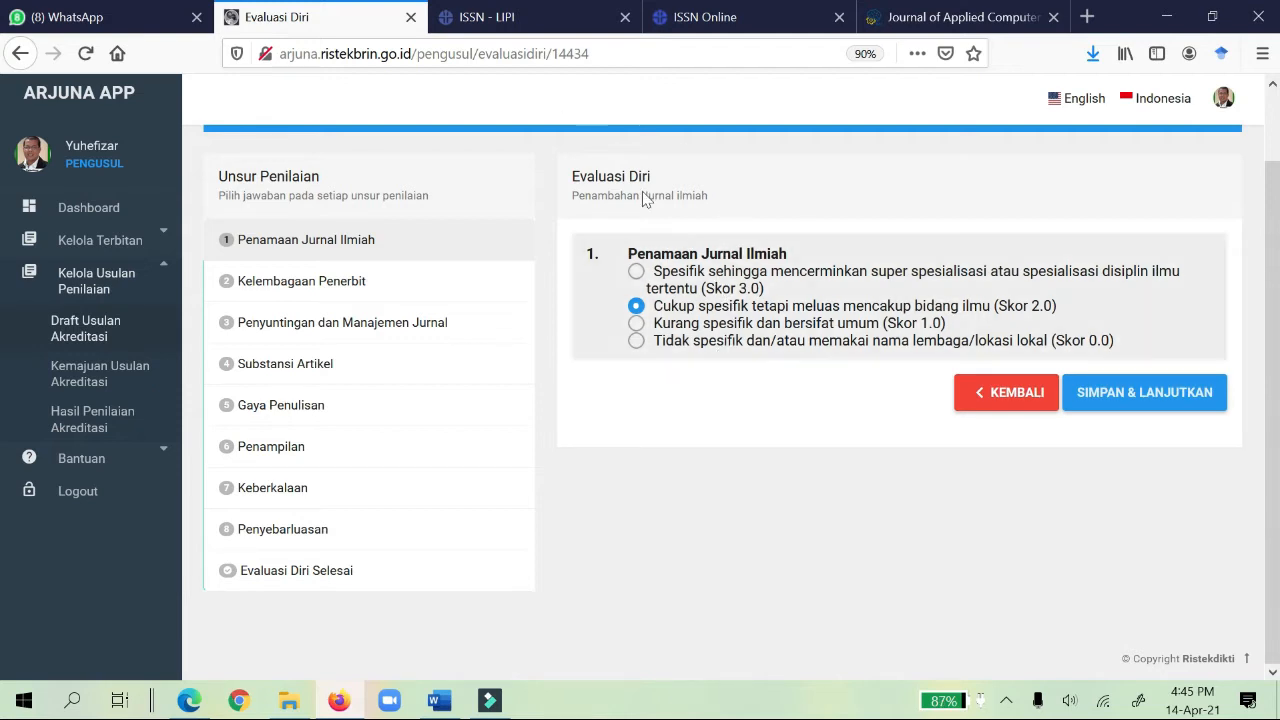
left_click(521, 22)
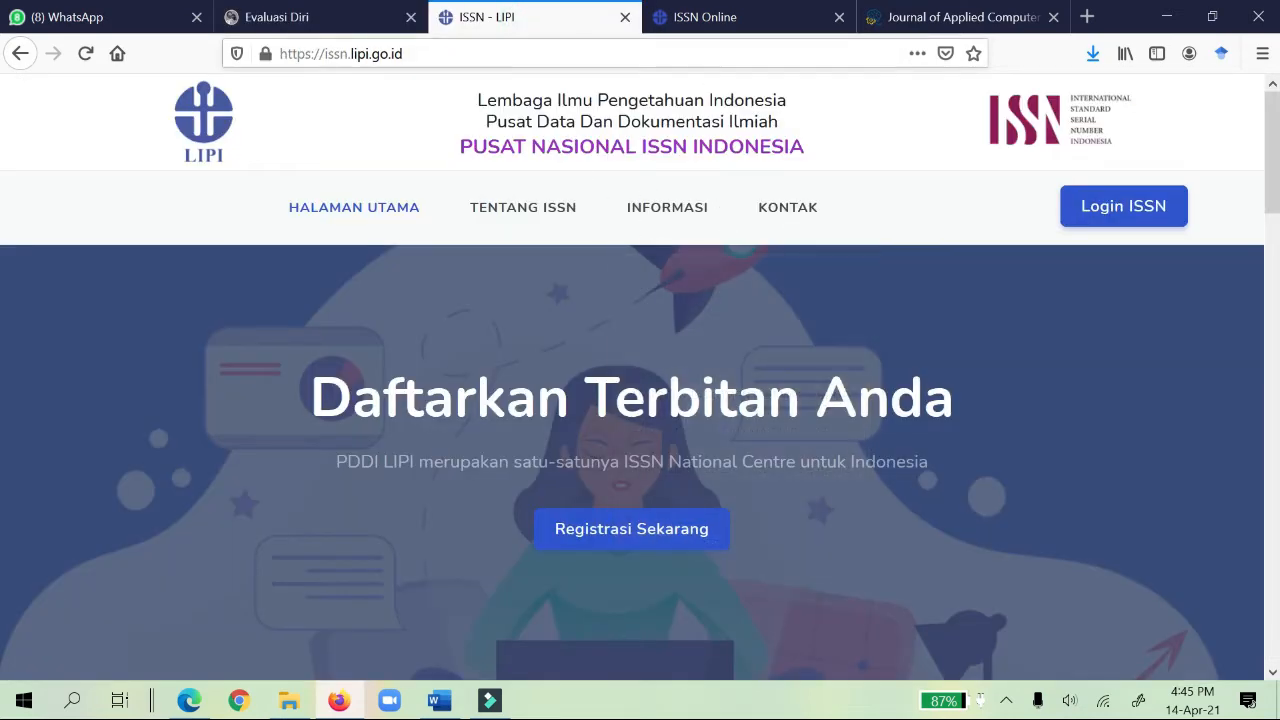
left_click(714, 18)
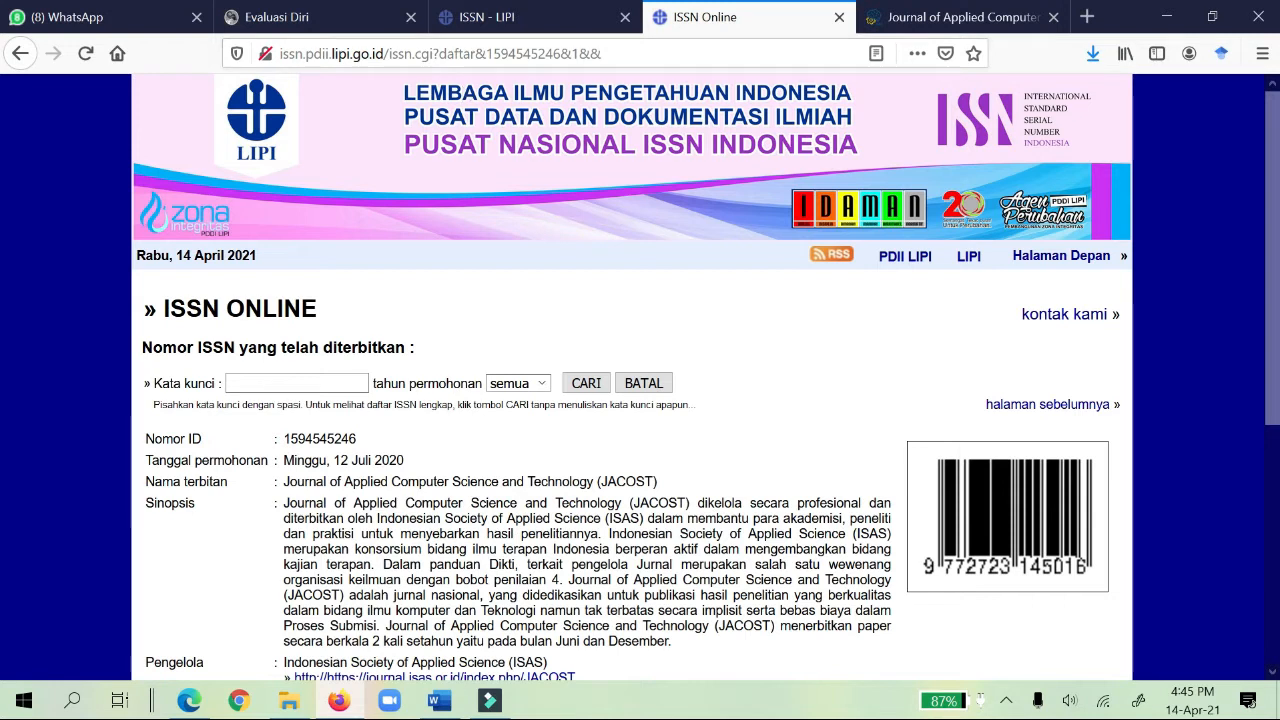
left_click_drag(283, 481, 675, 486)
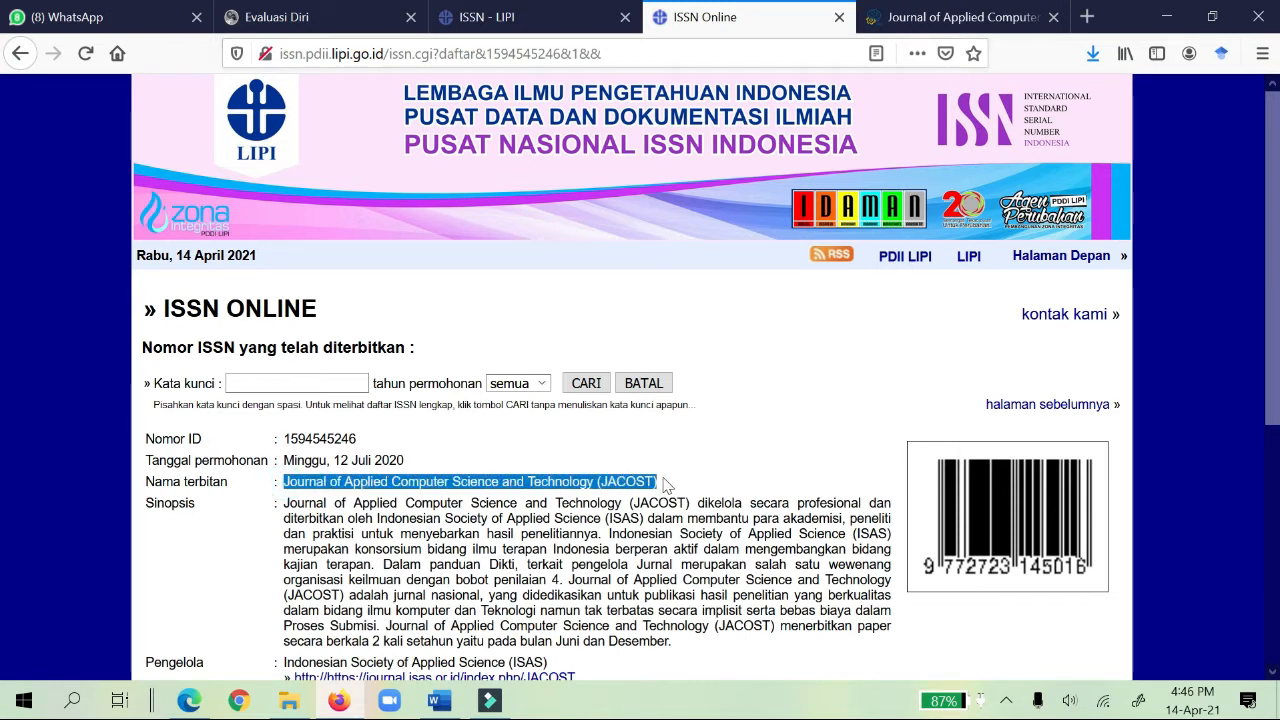
left_click(975, 19)
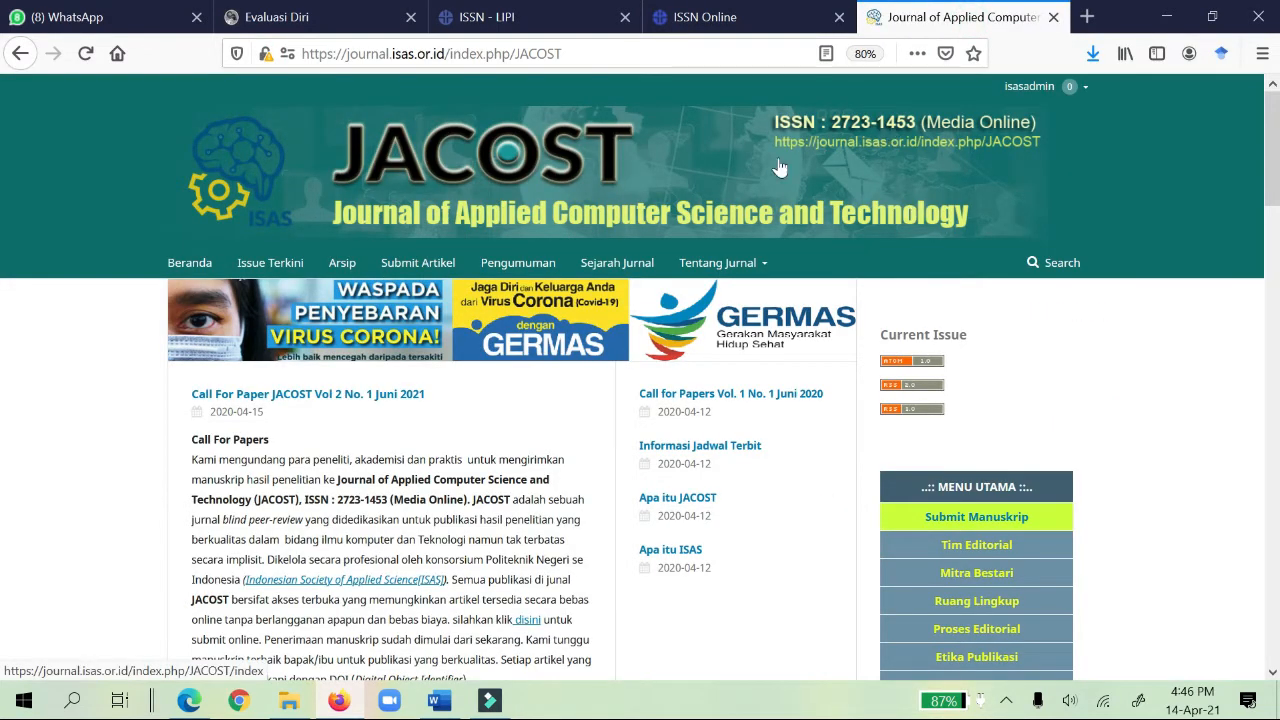
left_click(729, 17)
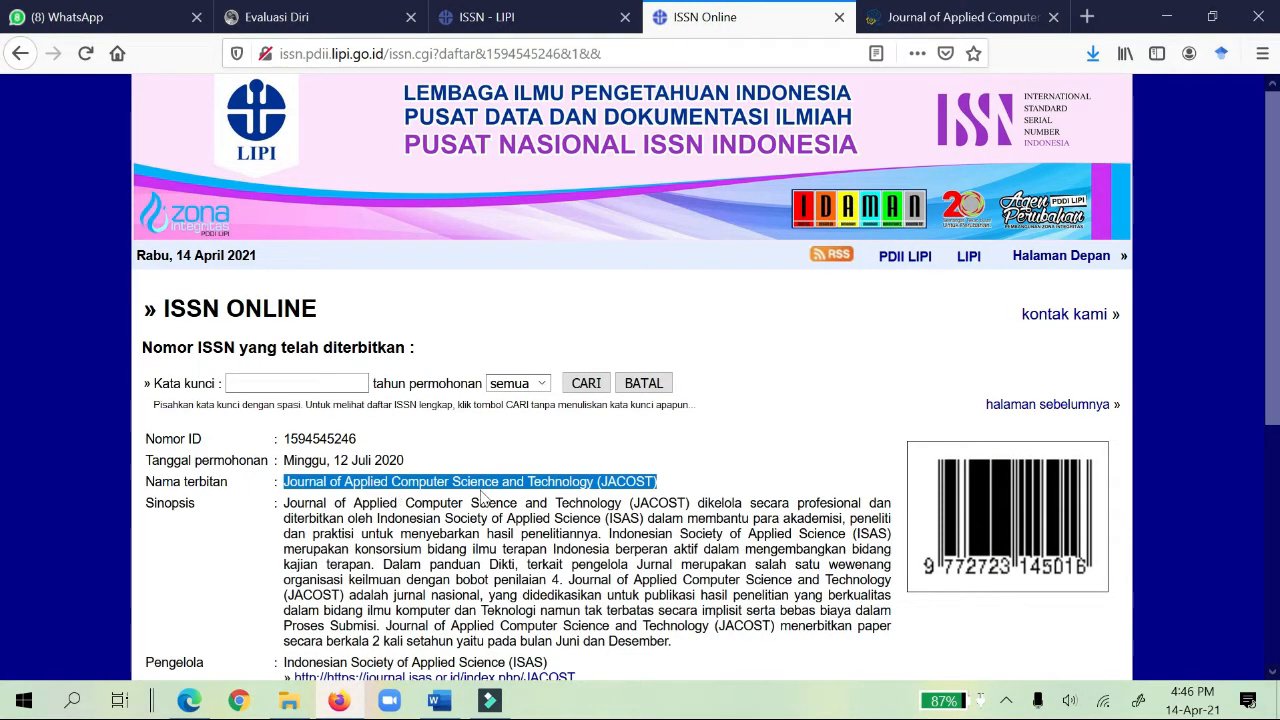
Examine the journal name in the JACOST homepage's Call For Papers text and Current Issue section against the ISSN Online record
left_click(968, 22)
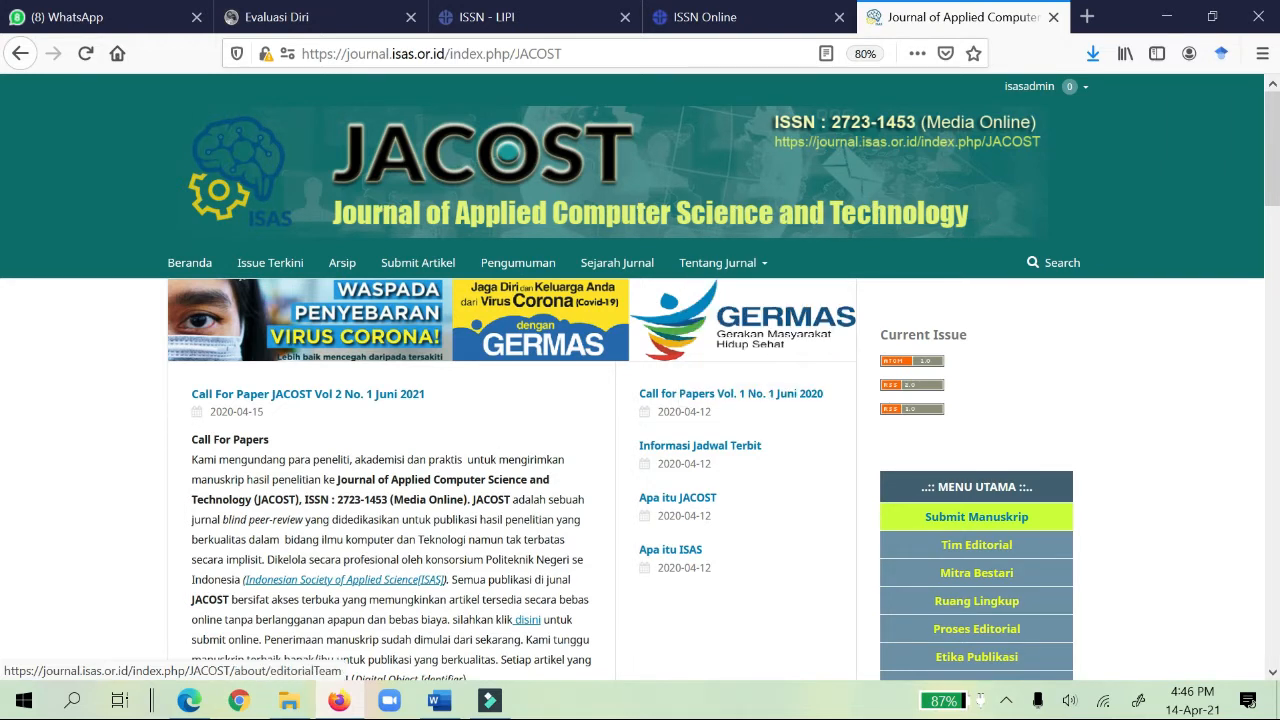
left_click_drag(336, 479, 336, 500)
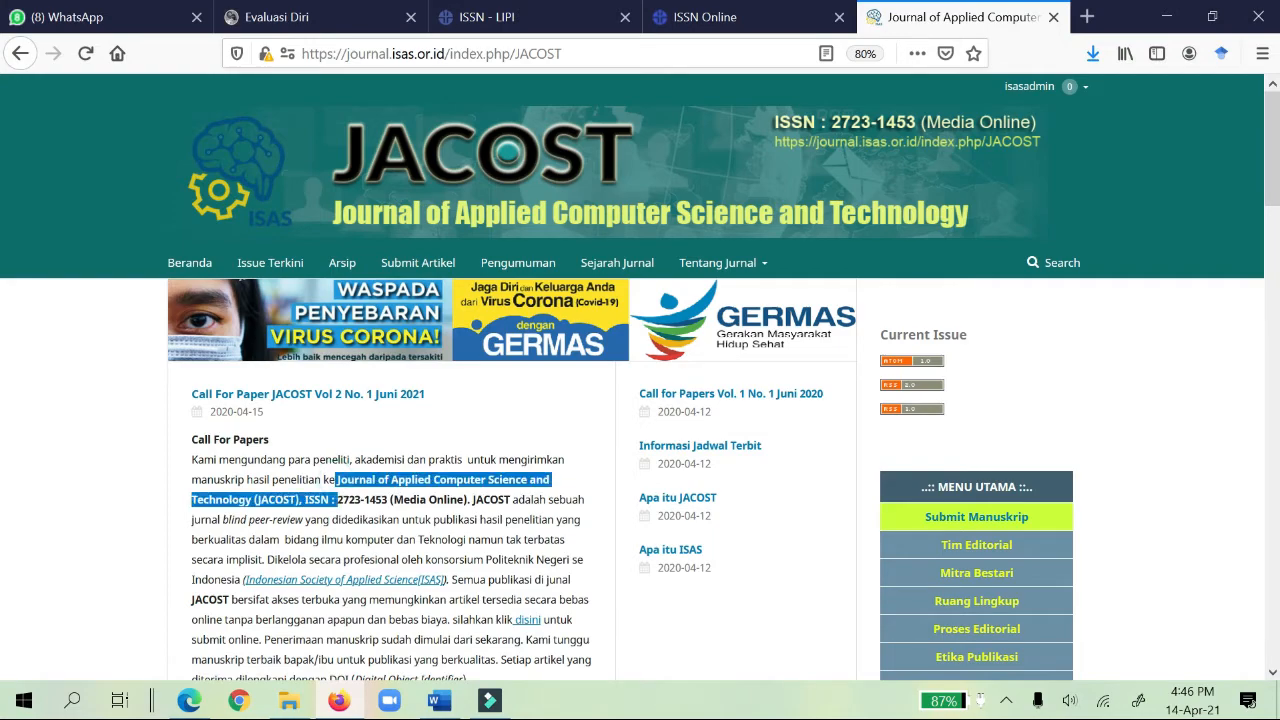
scroll(336, 500, "down", 3)
scroll(394, 340, "down", 7)
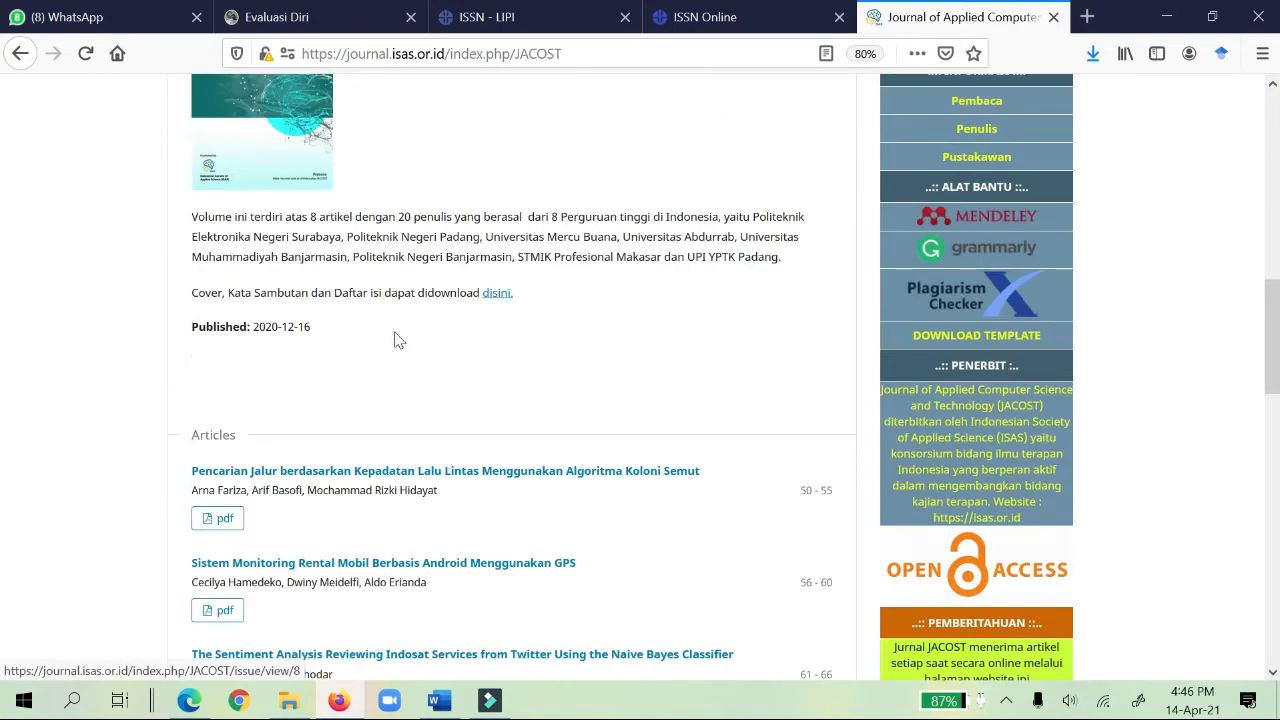
scroll(395, 365, "up", 1)
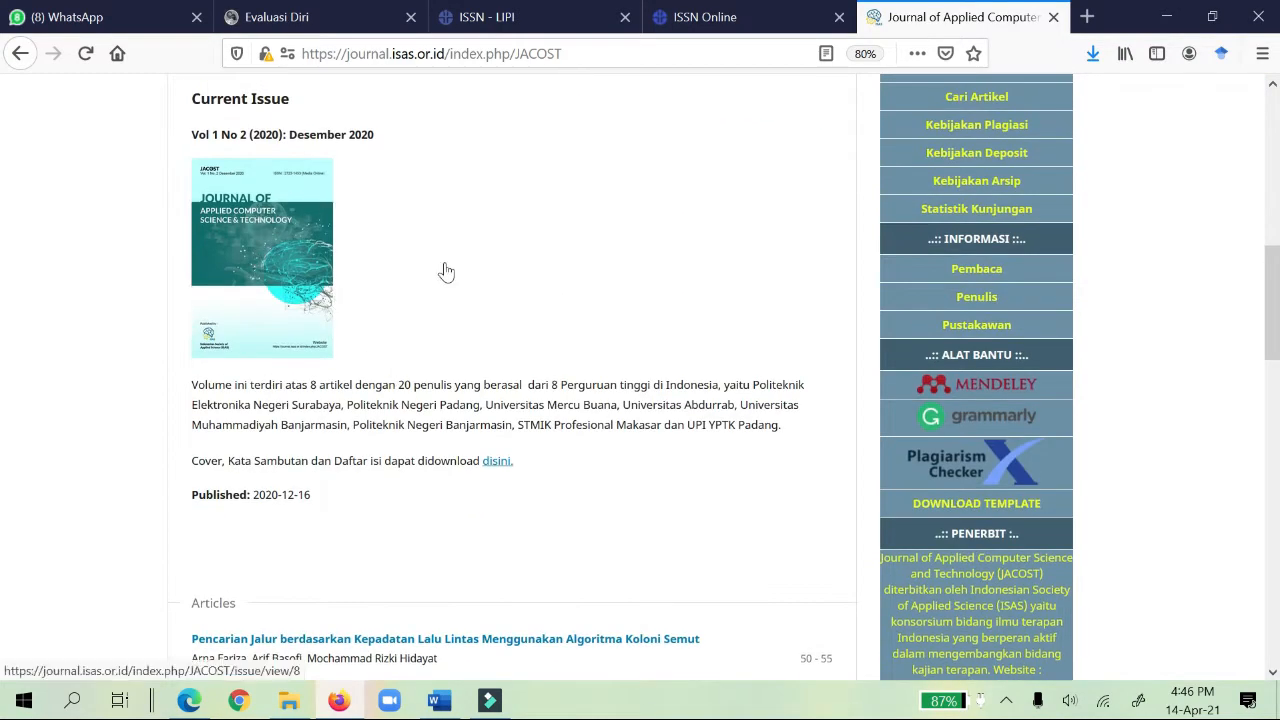
scroll(443, 271, "up", 5)
scroll(525, 285, "up", 2)
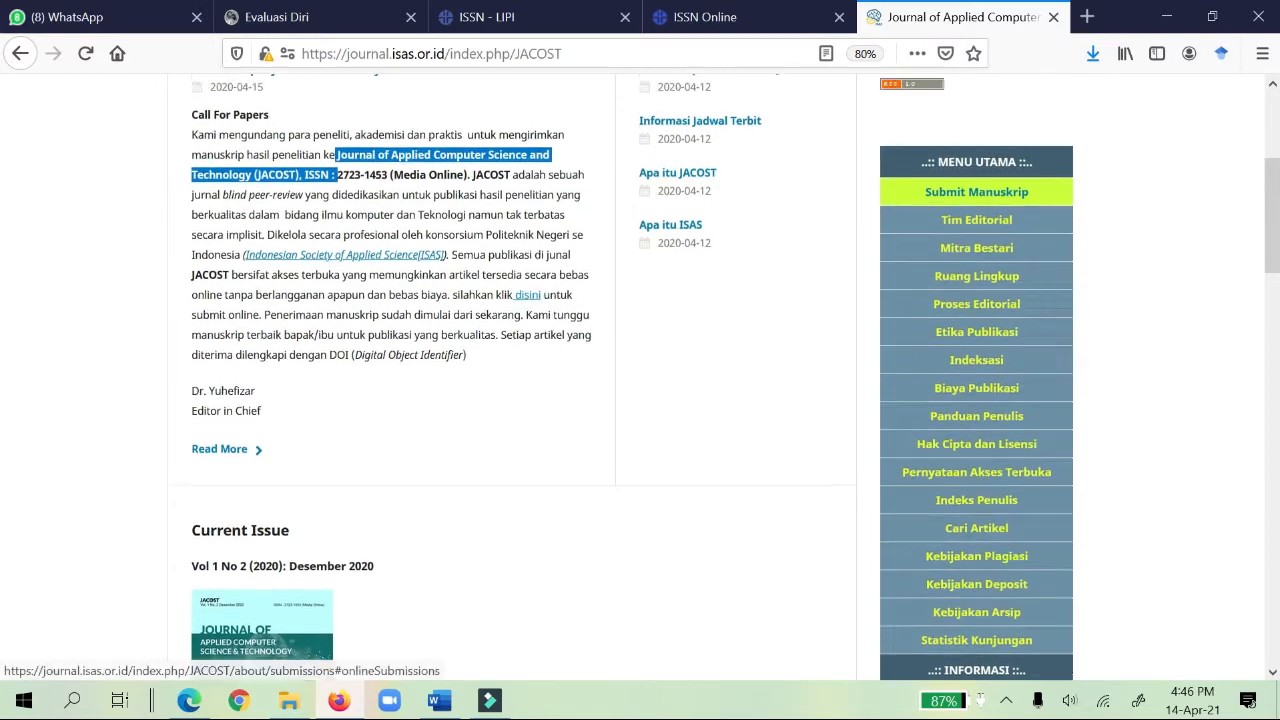
scroll(525, 285, "up", 3)
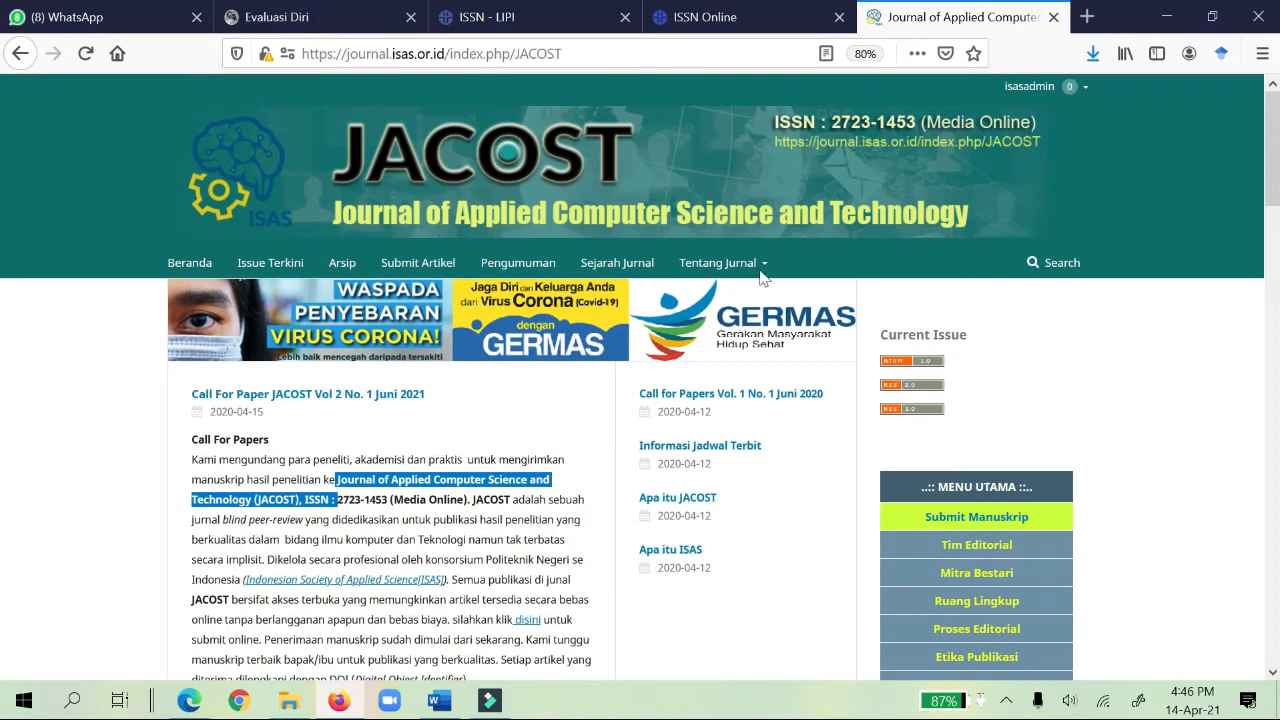
left_click(730, 18)
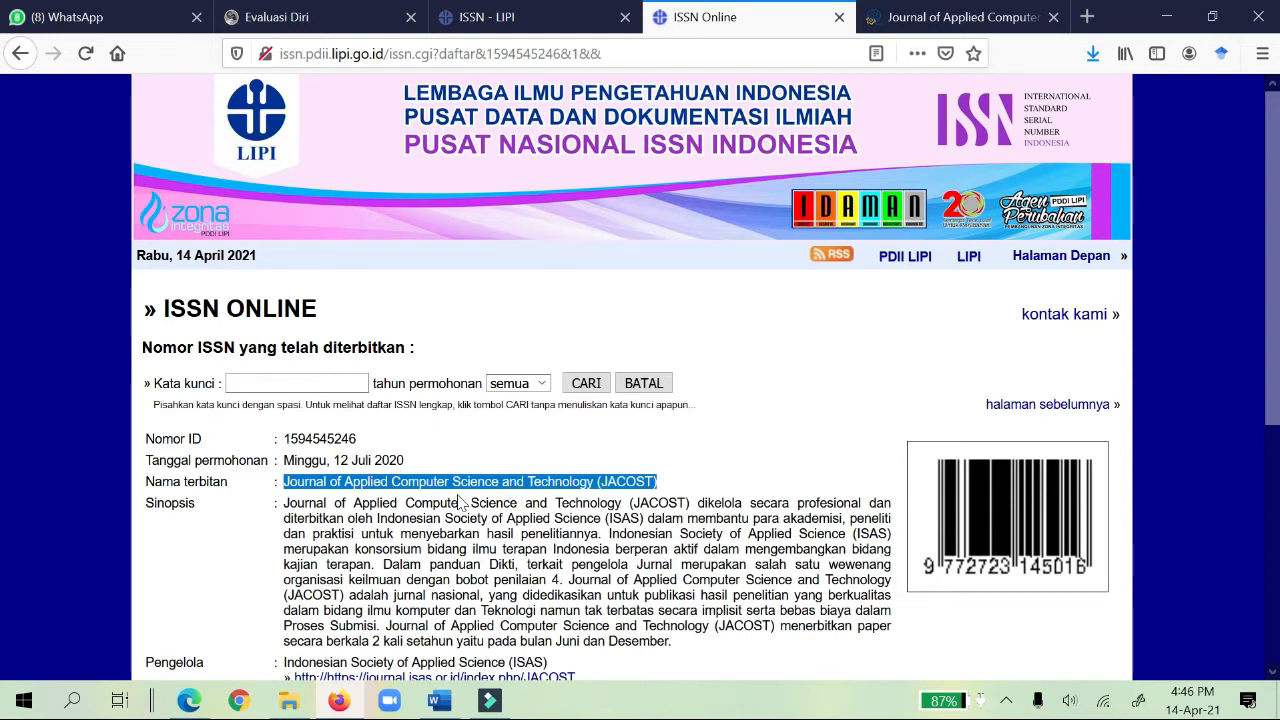
Save the Penamaan Jurnal Ilmiah score and rate Pranata Penerbit as a scientific professional organisation cooperating with universities or research institutions (Skor 3.0)
left_click(322, 22)
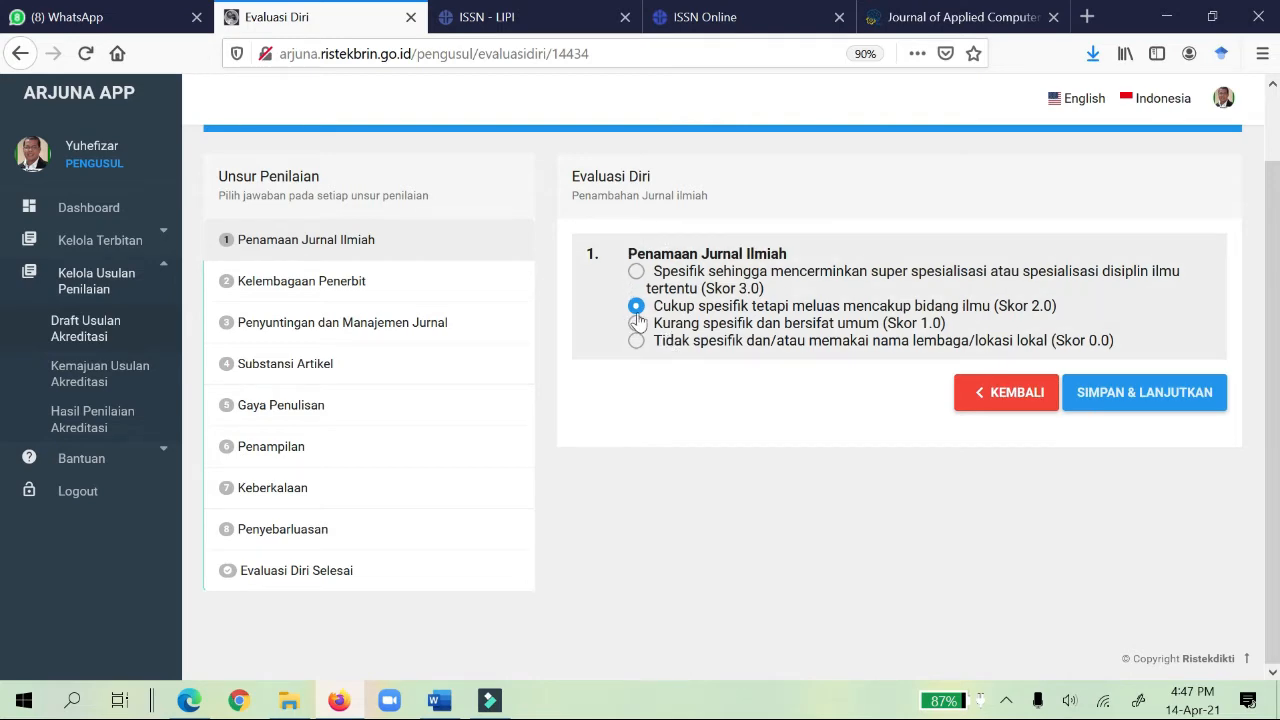
left_click(1127, 396)
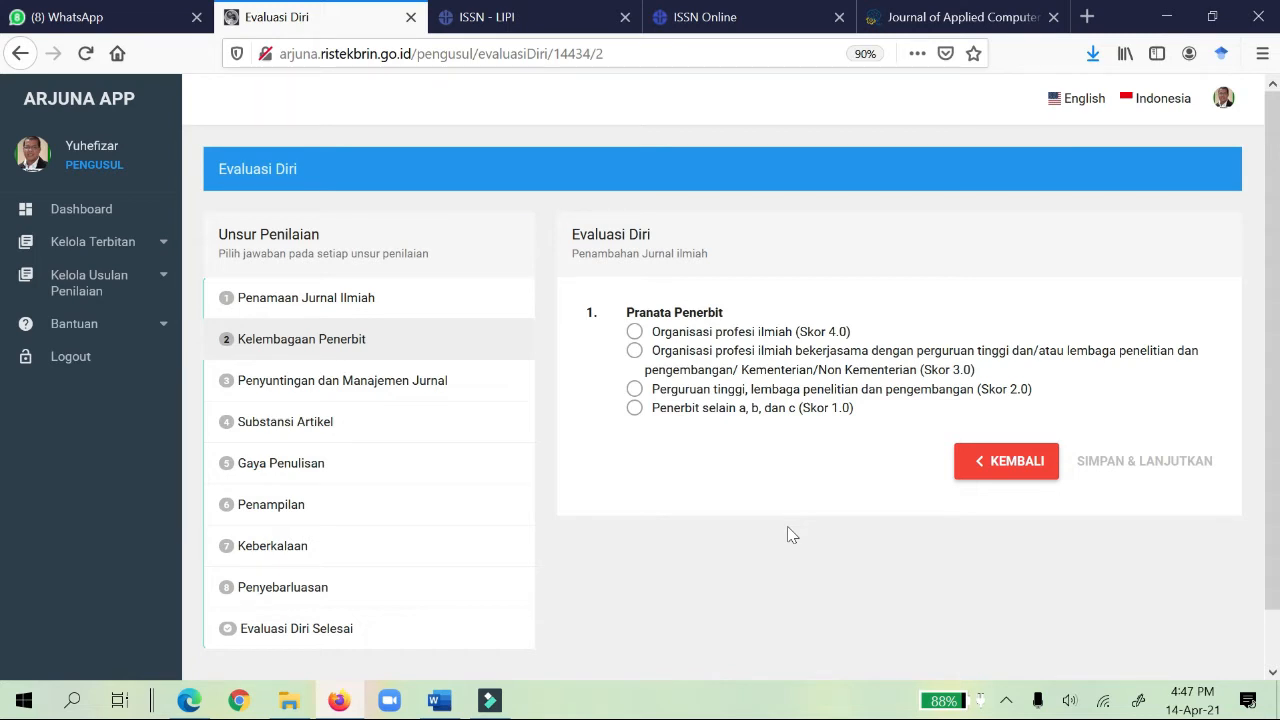
left_click(635, 334)
left_click(634, 350)
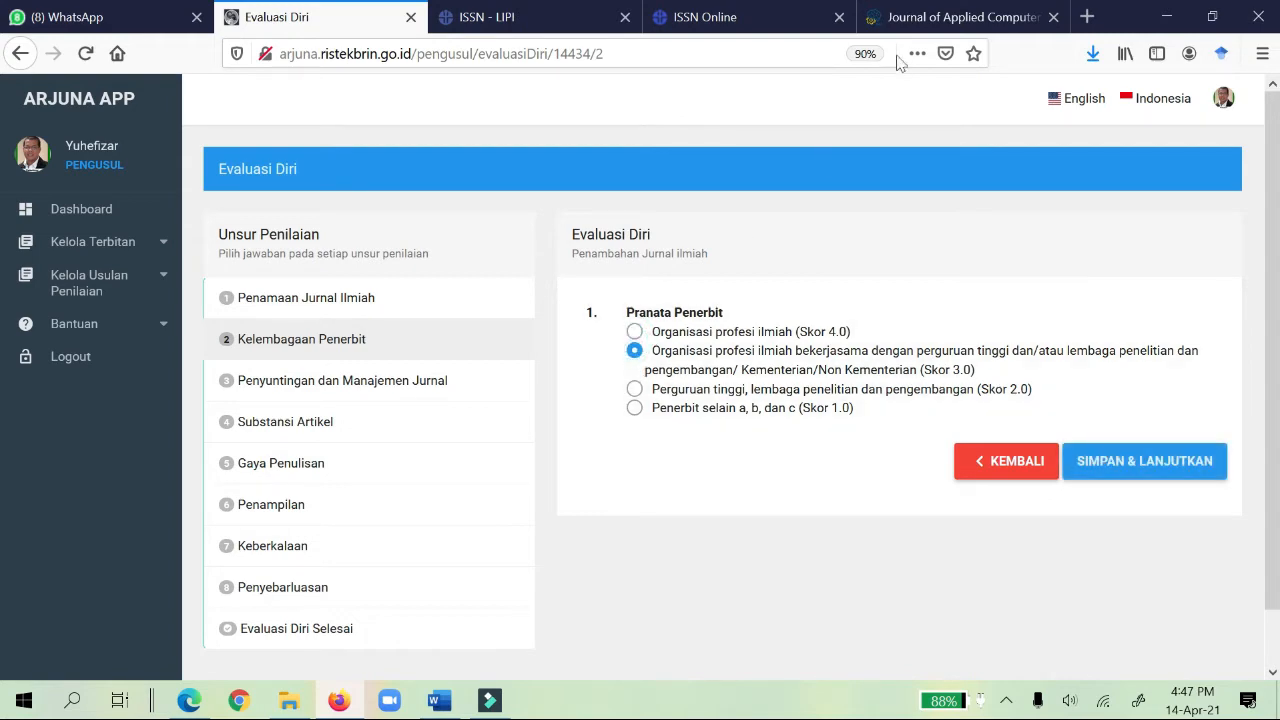
Examine the publisher details in the Identitas Jurnal table on the JACOST homepage and return to the self-evaluation form
left_click(938, 17)
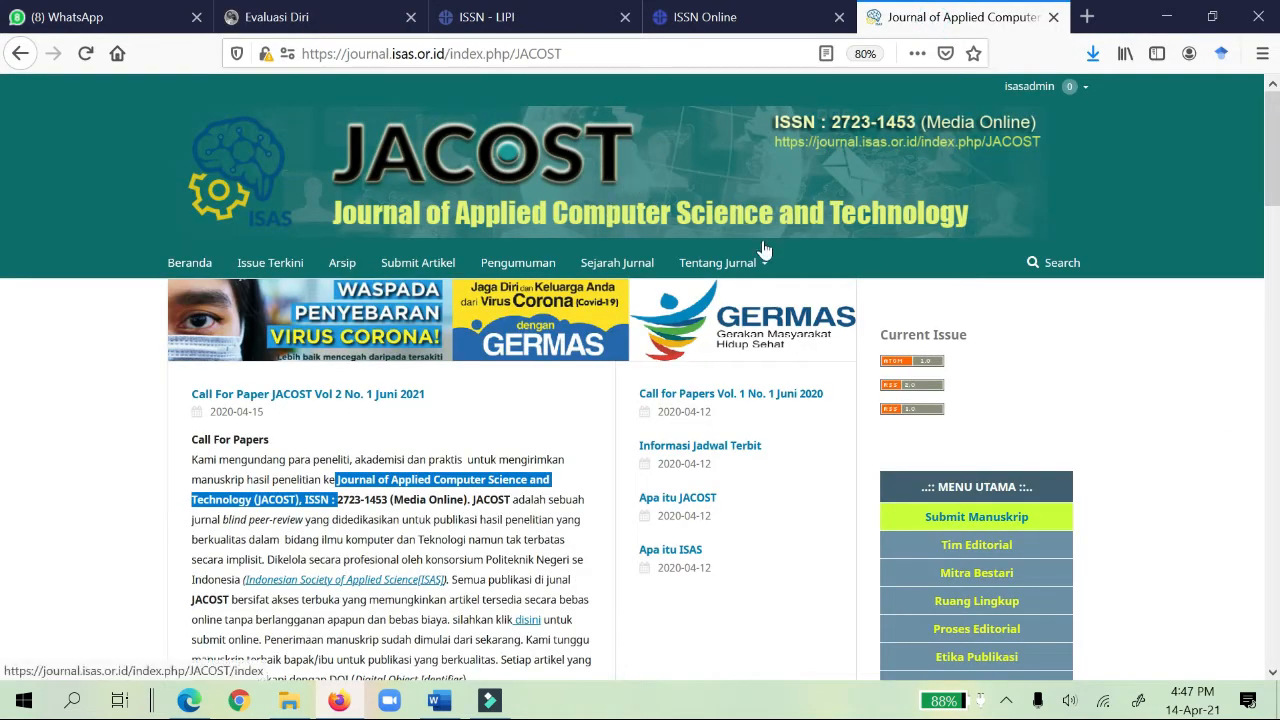
scroll(634, 314, "down", 20)
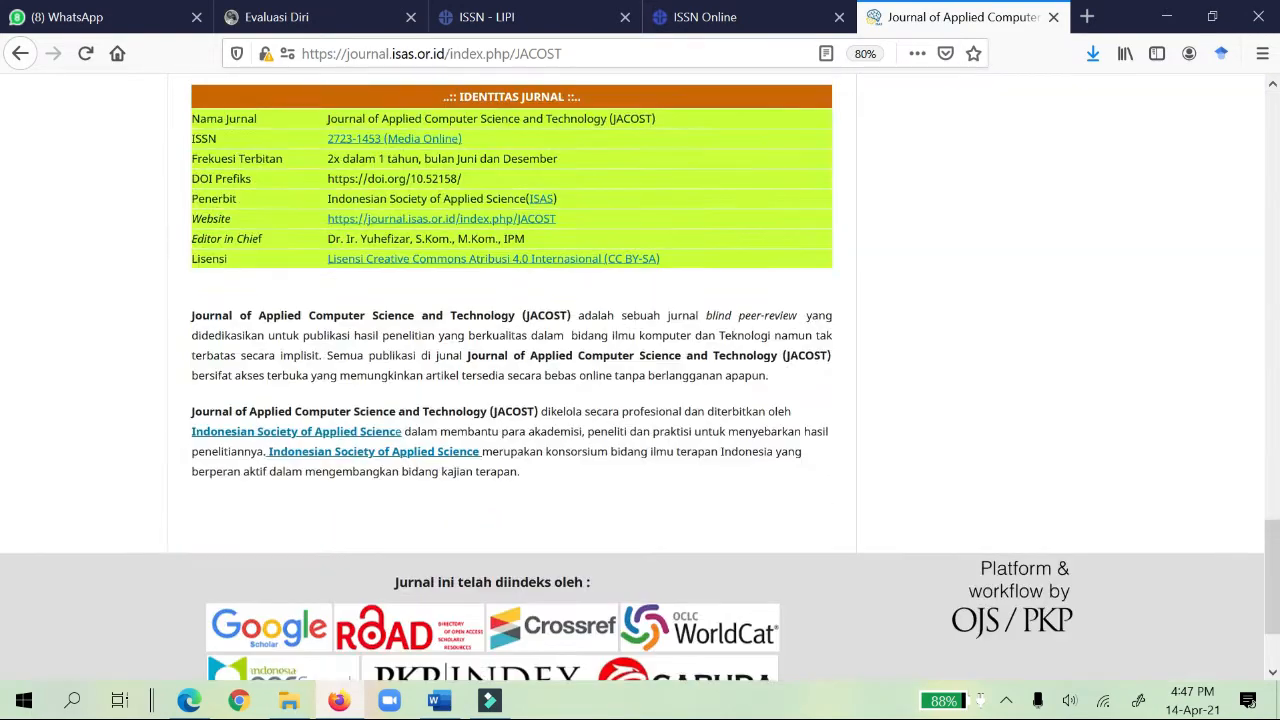
scroll(640, 370, "up", 3)
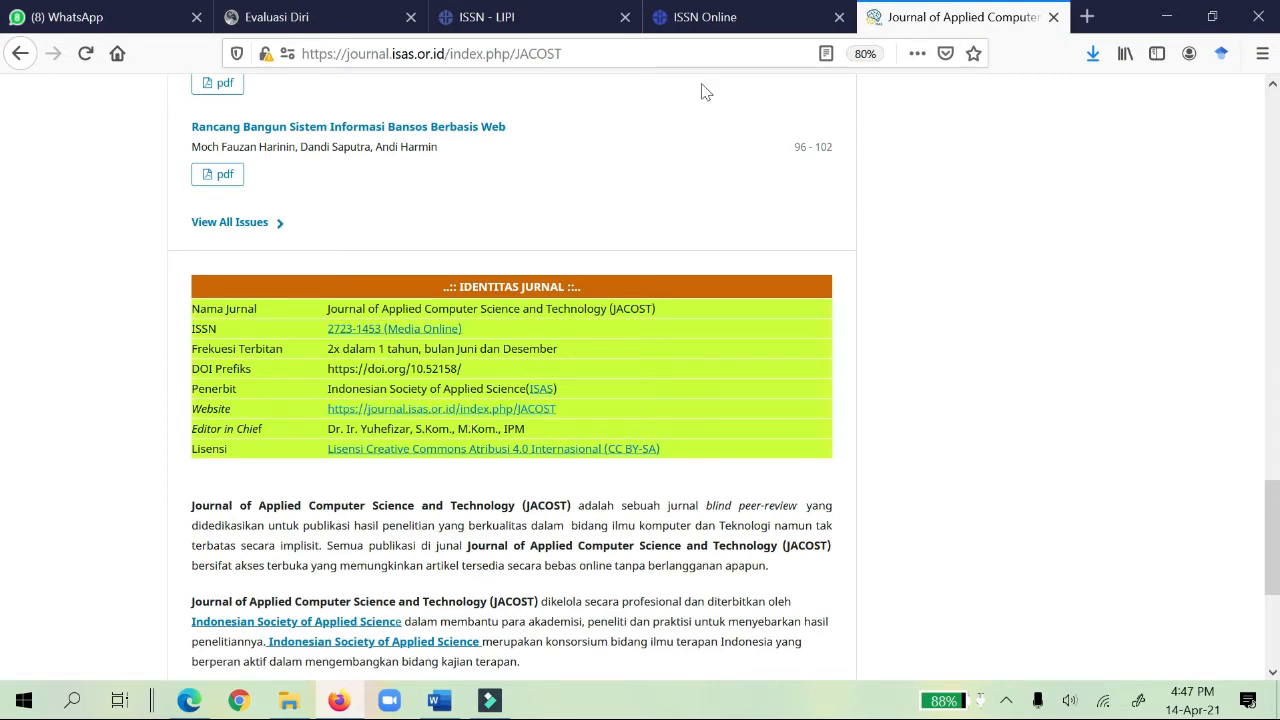
left_click(300, 22)
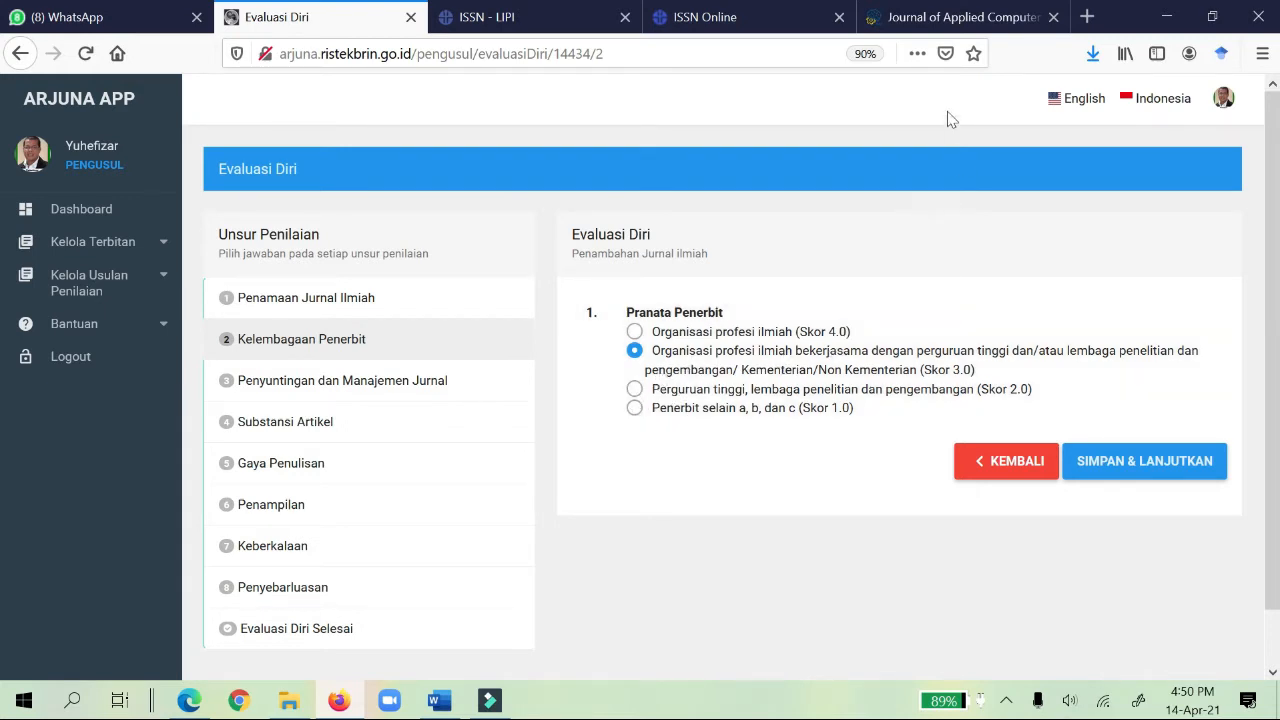
Recheck the publisher in the JACOST homepage's Identitas Jurnal table, then save the Kelembagaan Penerbit score and continue to Penyuntingan dan Manajemen Jurnal
left_click(934, 16)
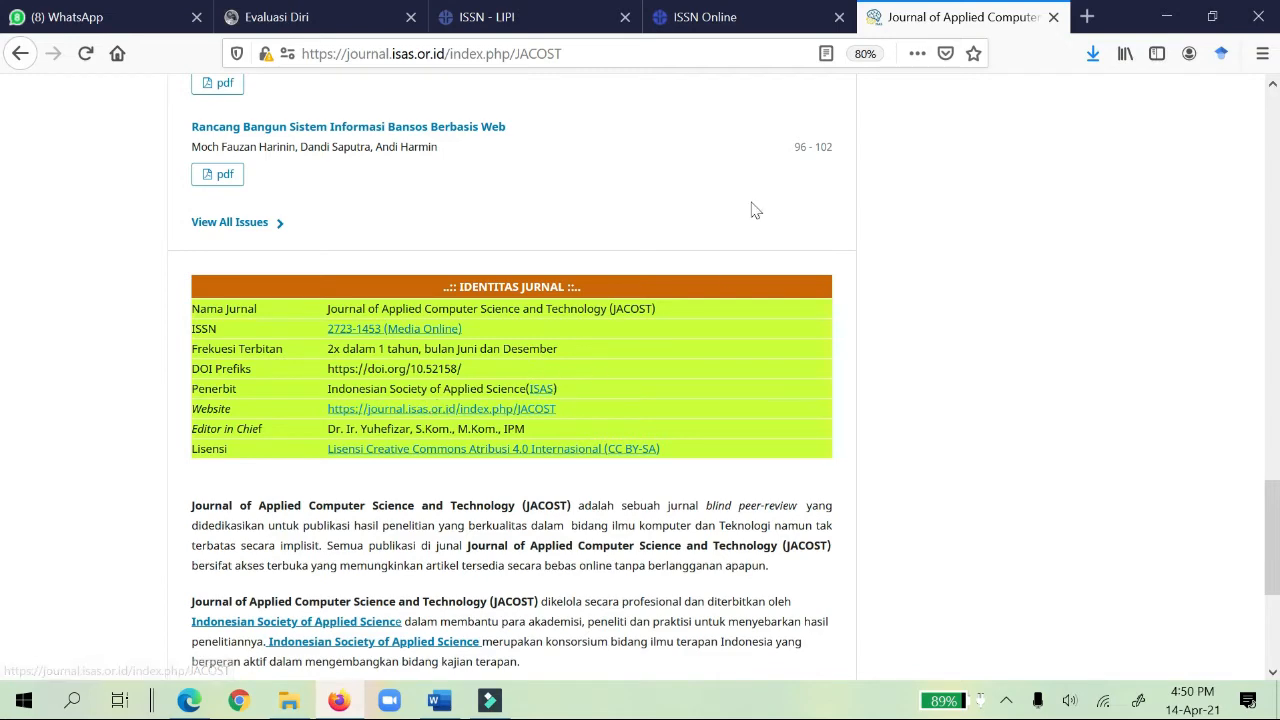
left_click(560, 17)
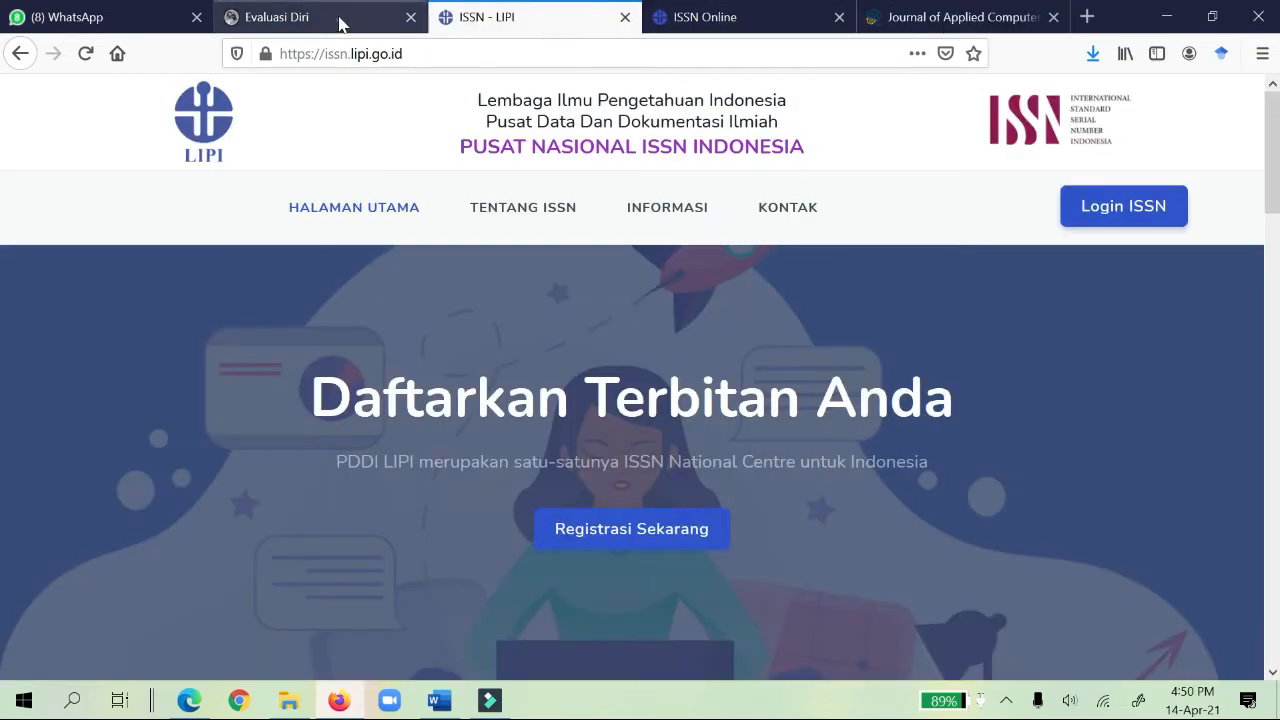
left_click(285, 17)
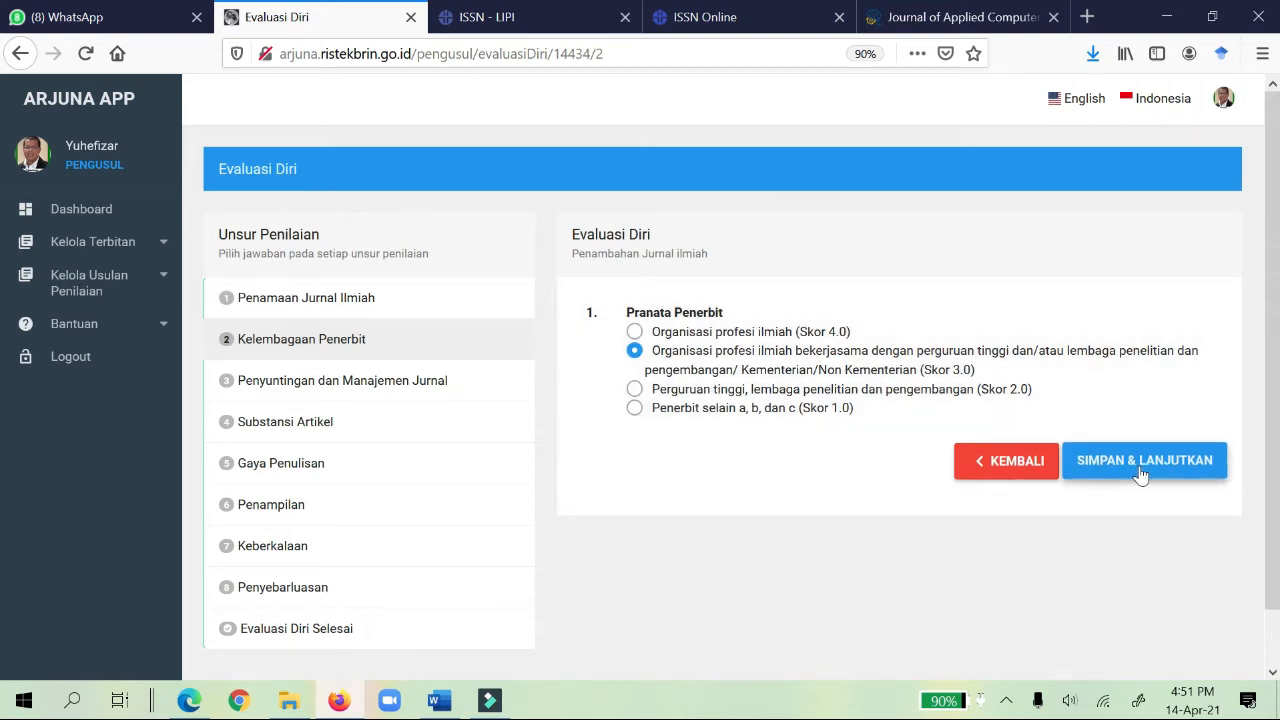
left_click(1138, 463)
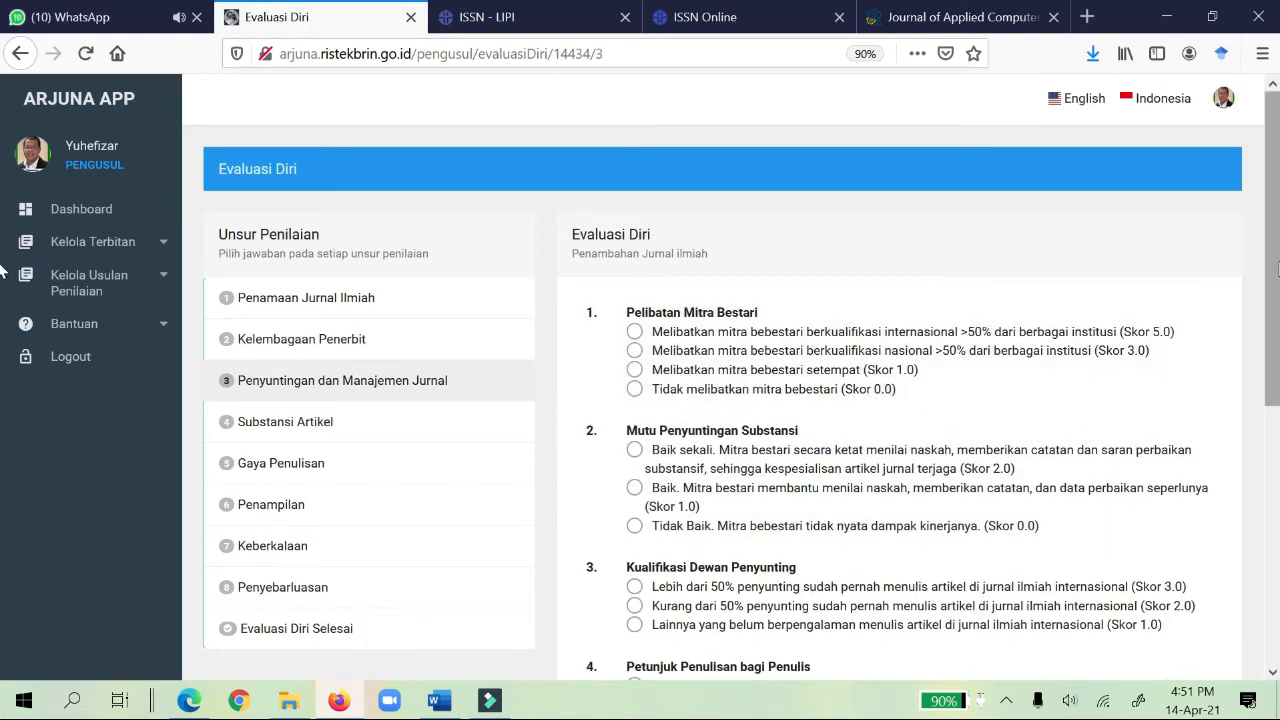
Review the six Penyuntingan dan Manajemen Jurnal questions alongside the Unsur dan Bobot Penilaian table in the accreditation guide PDF
left_click_drag(1278, 270, 1278, 355)
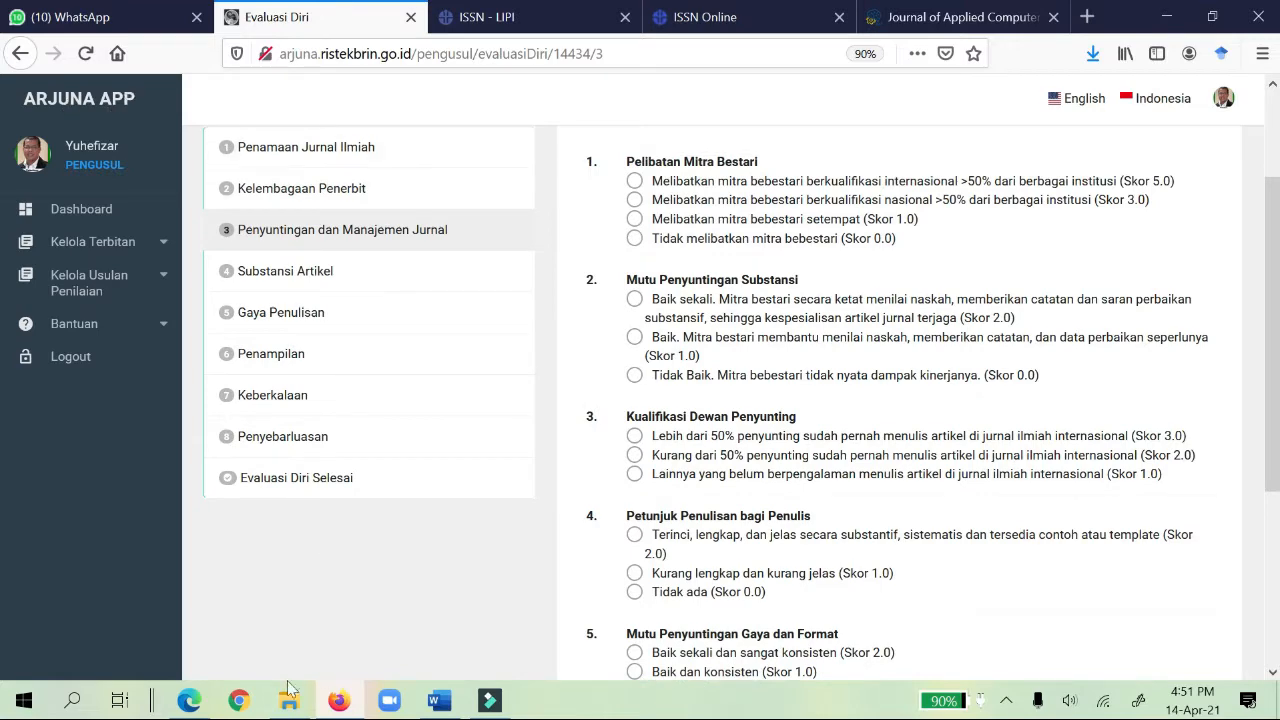
left_click(188, 700)
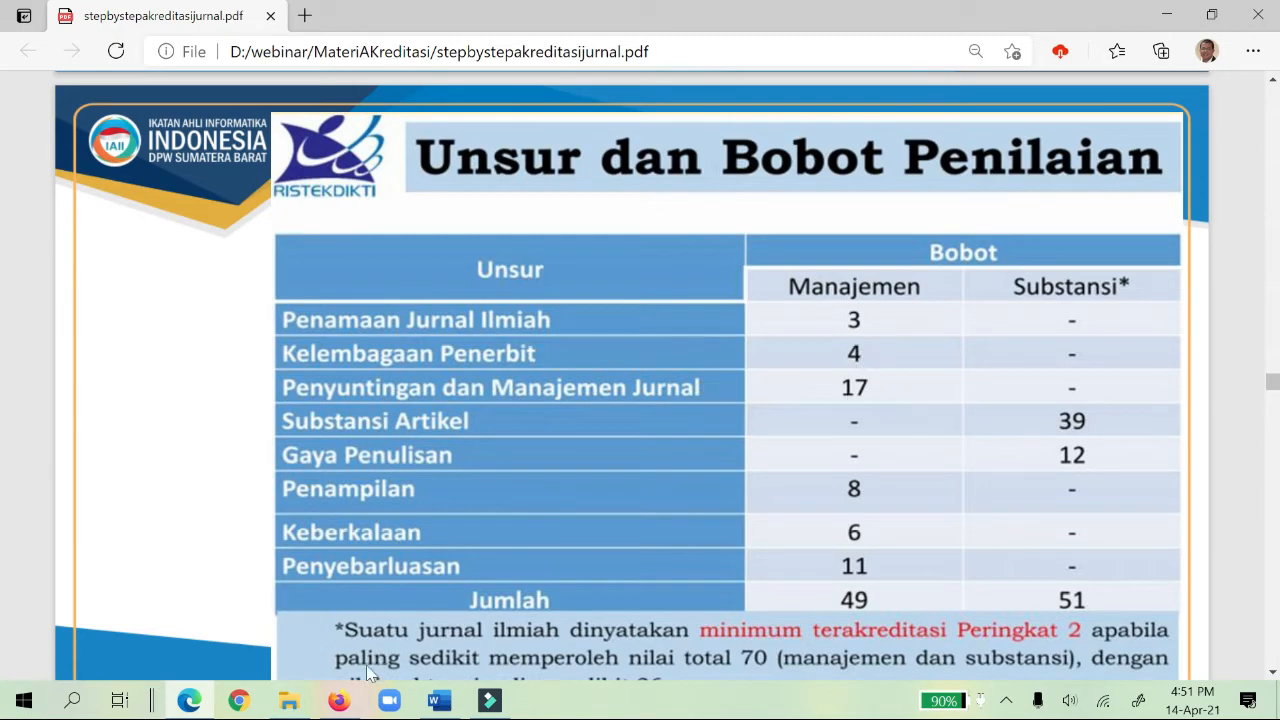
left_click(338, 700)
scroll(645, 313, "down", 3)
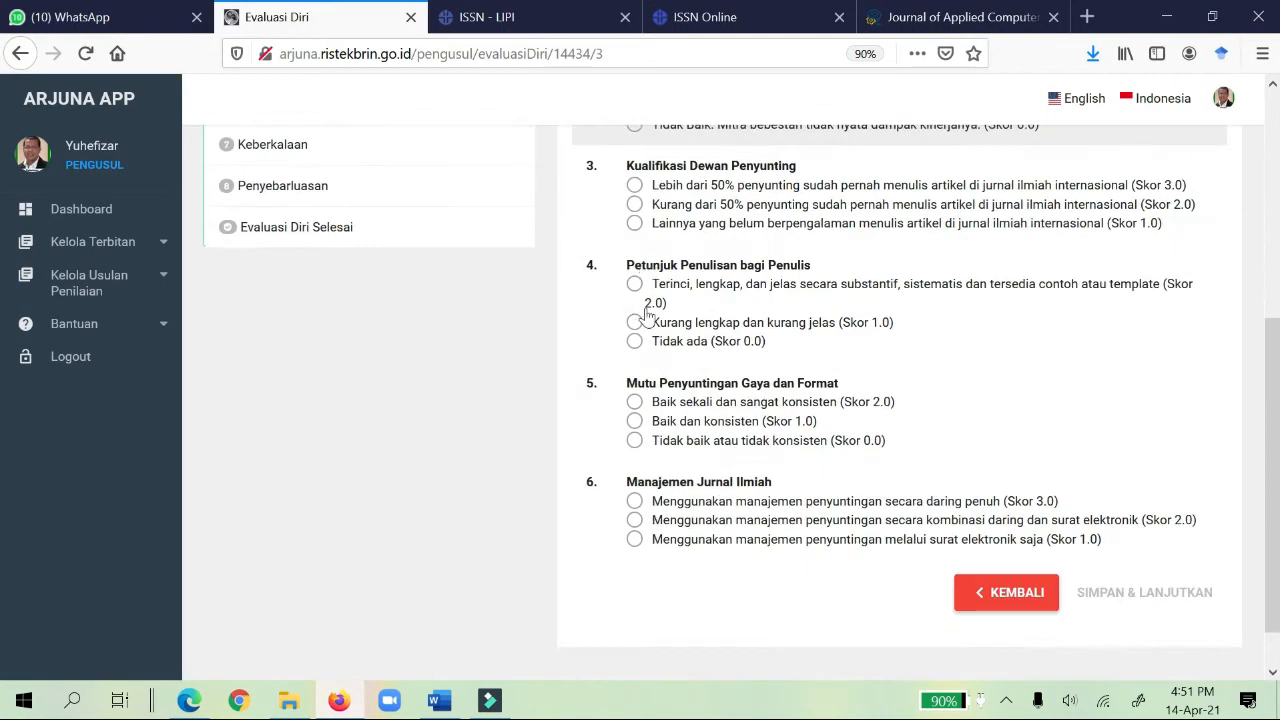
scroll(700, 410, "up", 5)
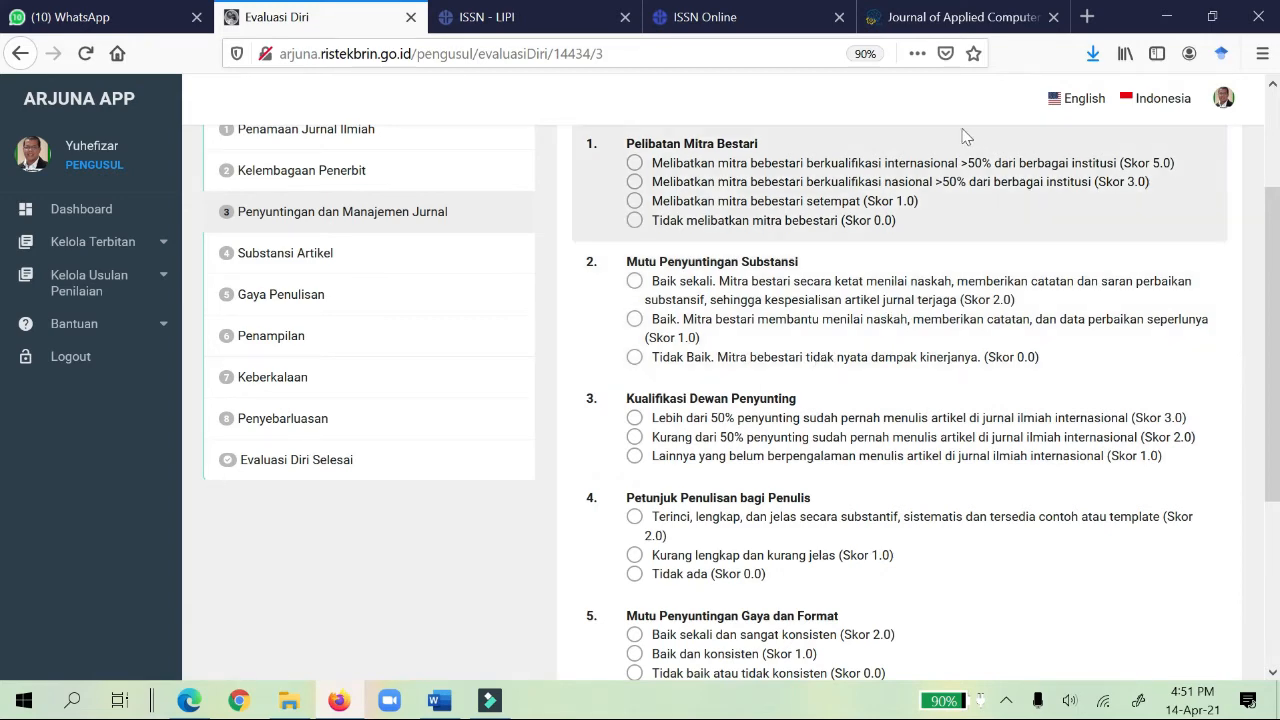
Open the Mitra Bestari page from the JACOST site and view the full list of reviewers
left_click(966, 19)
scroll(840, 297, "up", 15)
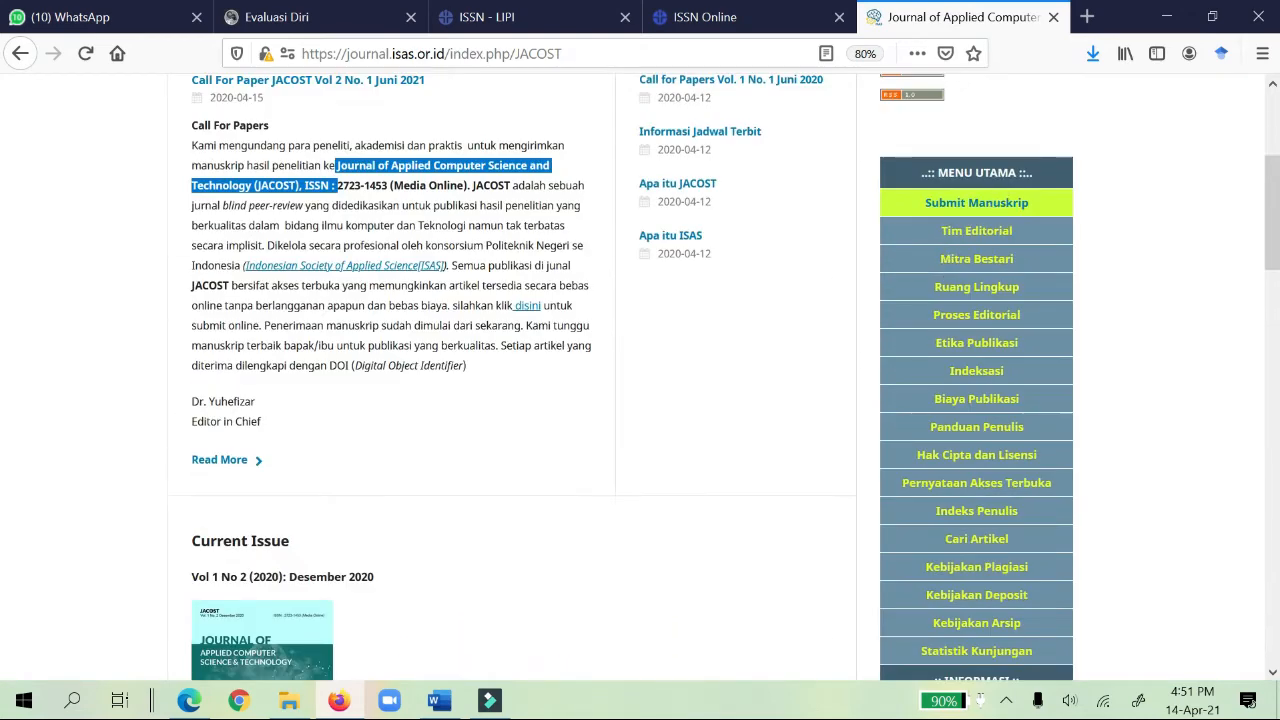
left_click(971, 258)
left_click(874, 18)
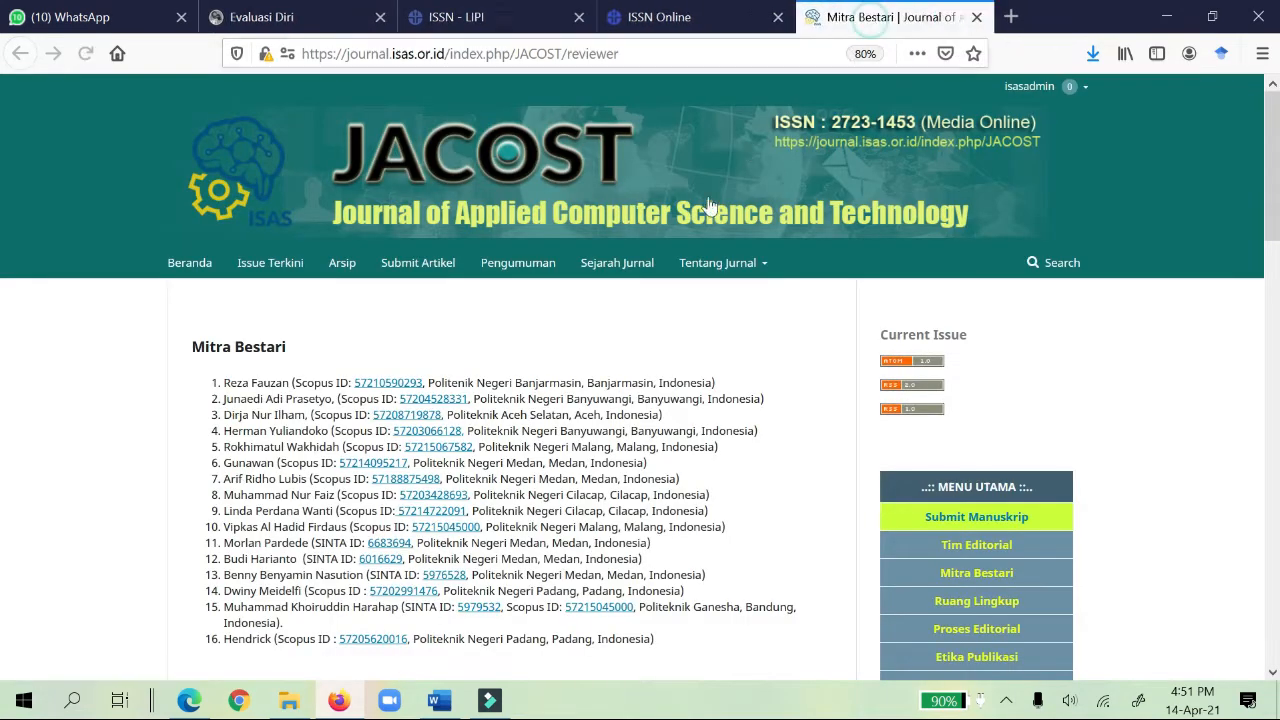
scroll(690, 325, "down", 3)
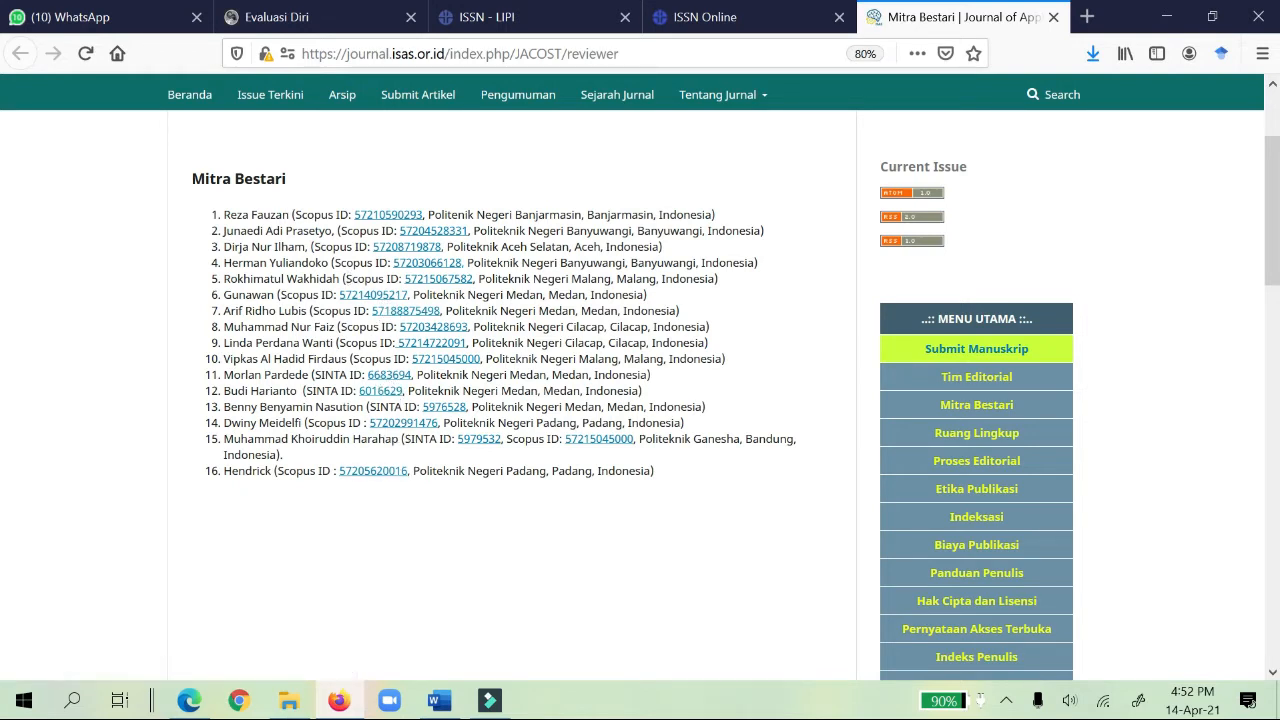
Examine the Scopus profile metrics of the first reviewer in the Mitra Bestari list, then close the profile
left_click(388, 215)
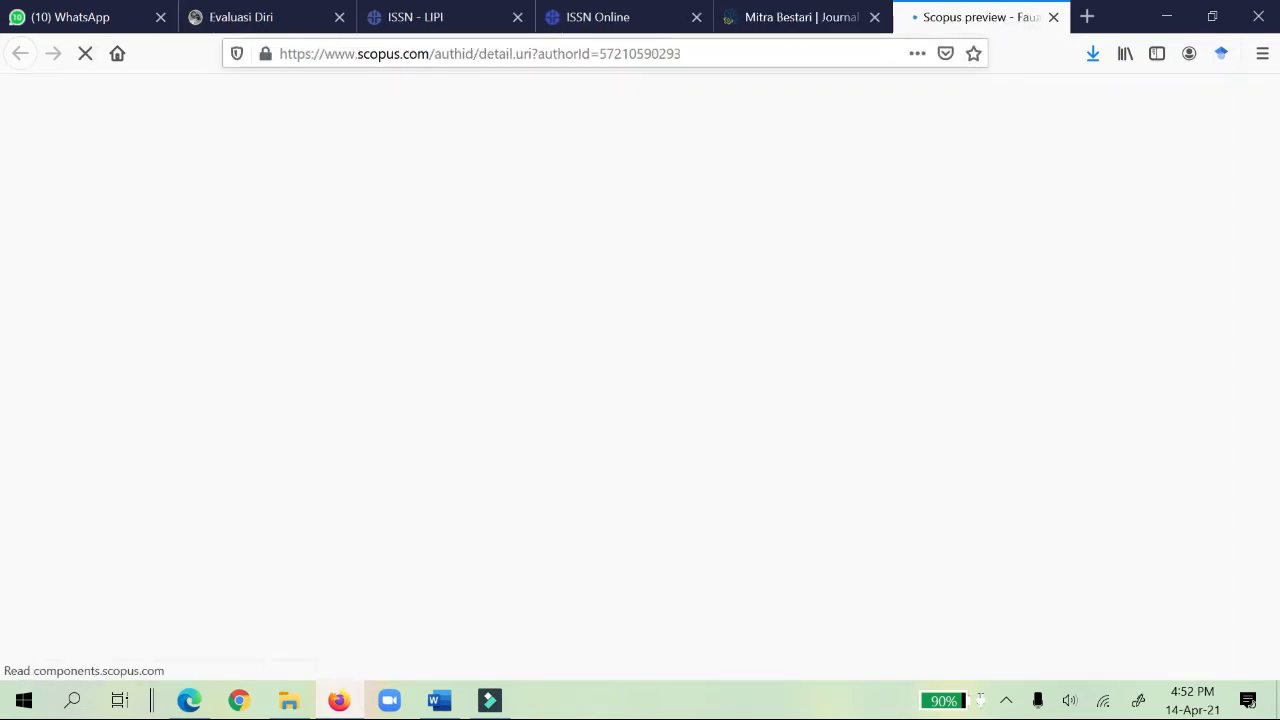
left_click(829, 16)
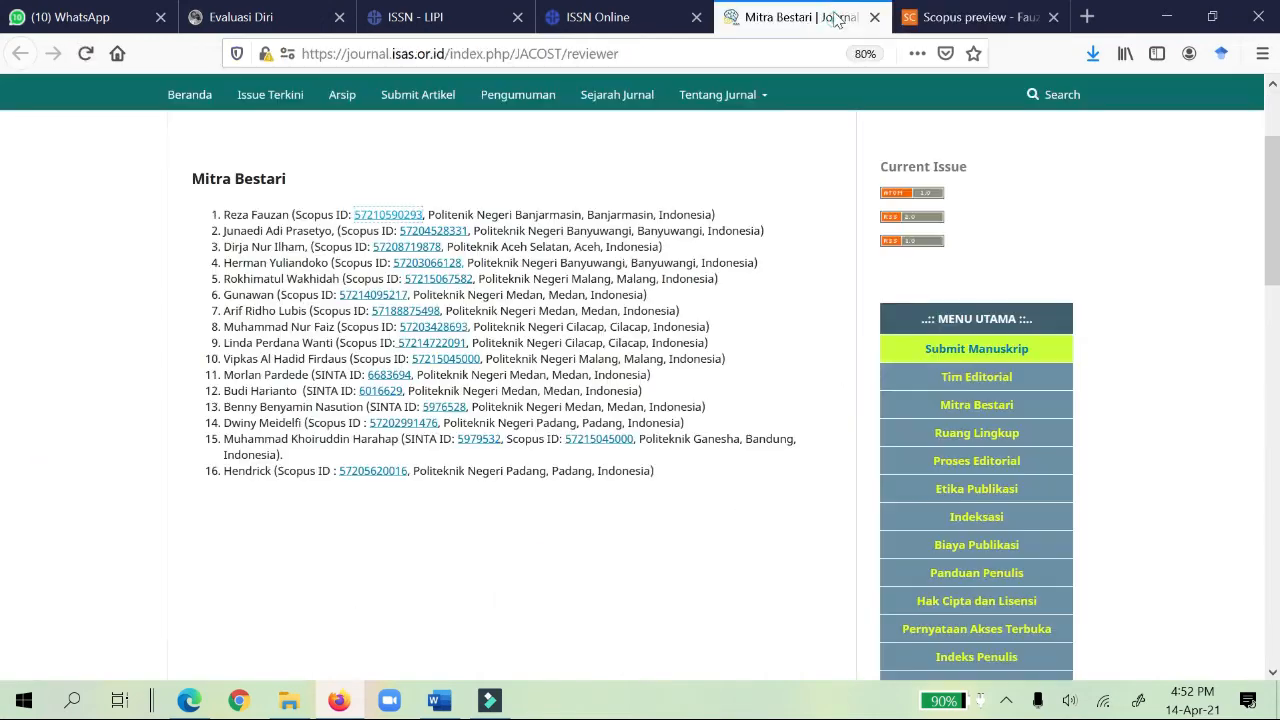
left_click(977, 16)
scroll(276, 395, "down", 3)
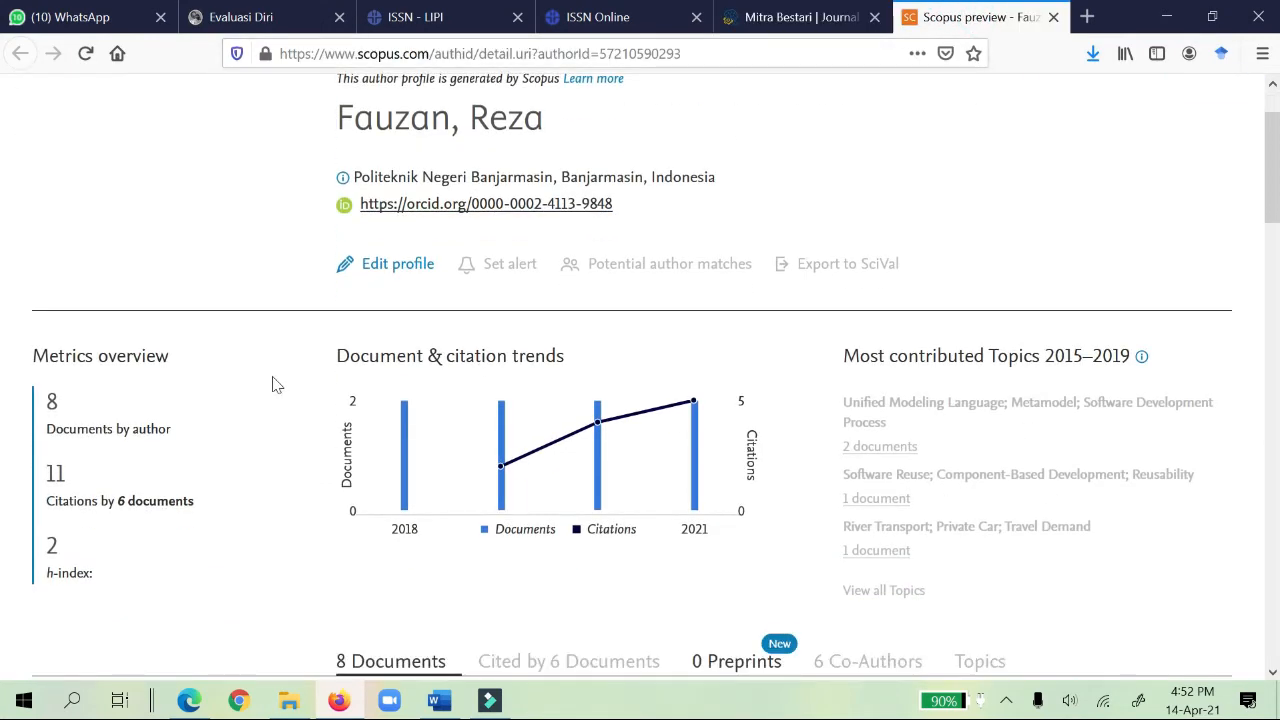
left_click(1053, 16)
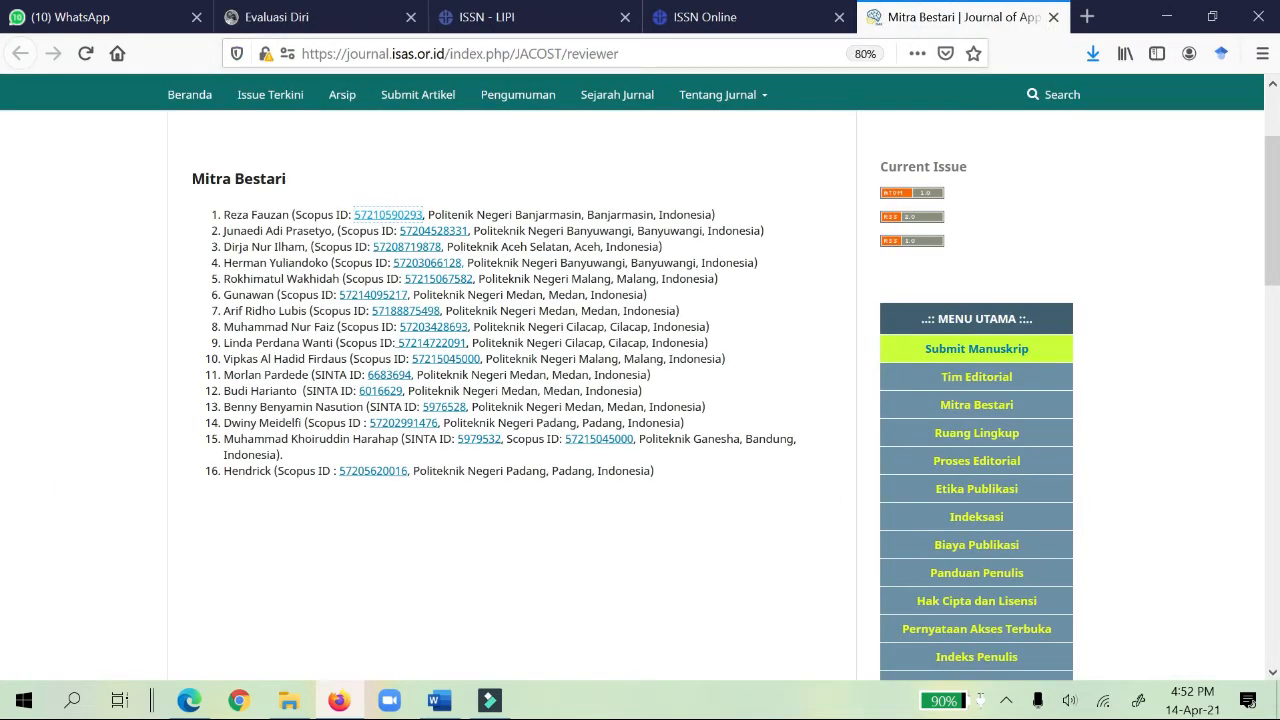
Examine the Scopus document, citation and h-index metrics of the last reviewer in the Mitra Bestari list, then close the profile
left_click(370, 472)
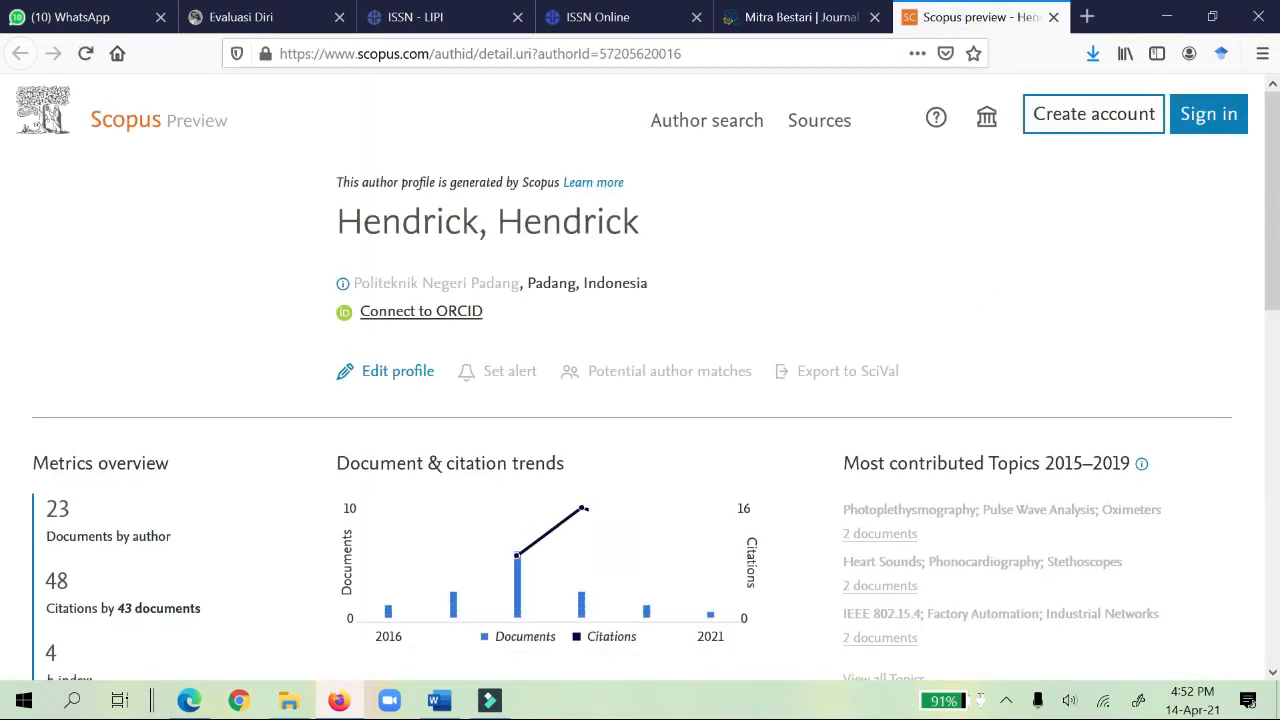
scroll(617, 221, "down", 2)
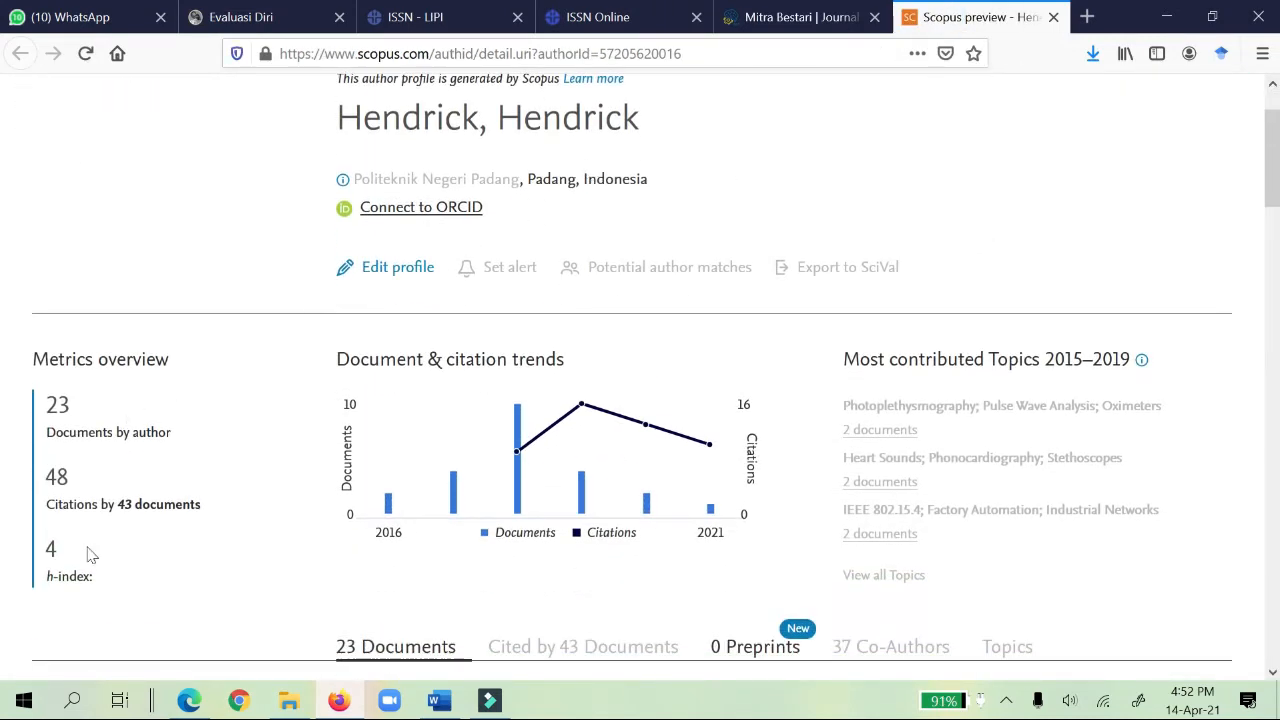
left_click(1053, 17)
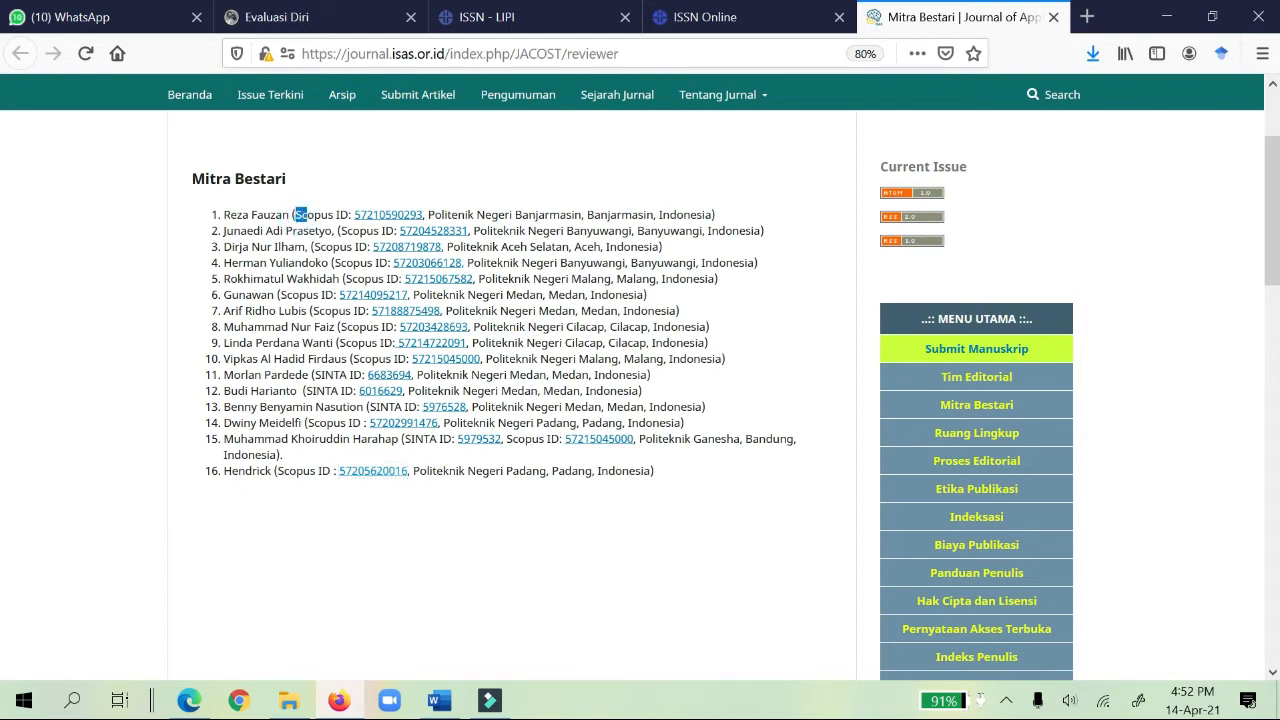
Compare the first reviewer's Scopus ID, institution and country with the Pelibatan Mitra Bestari scoring options in the self-evaluation form
left_click_drag(295, 214, 426, 215)
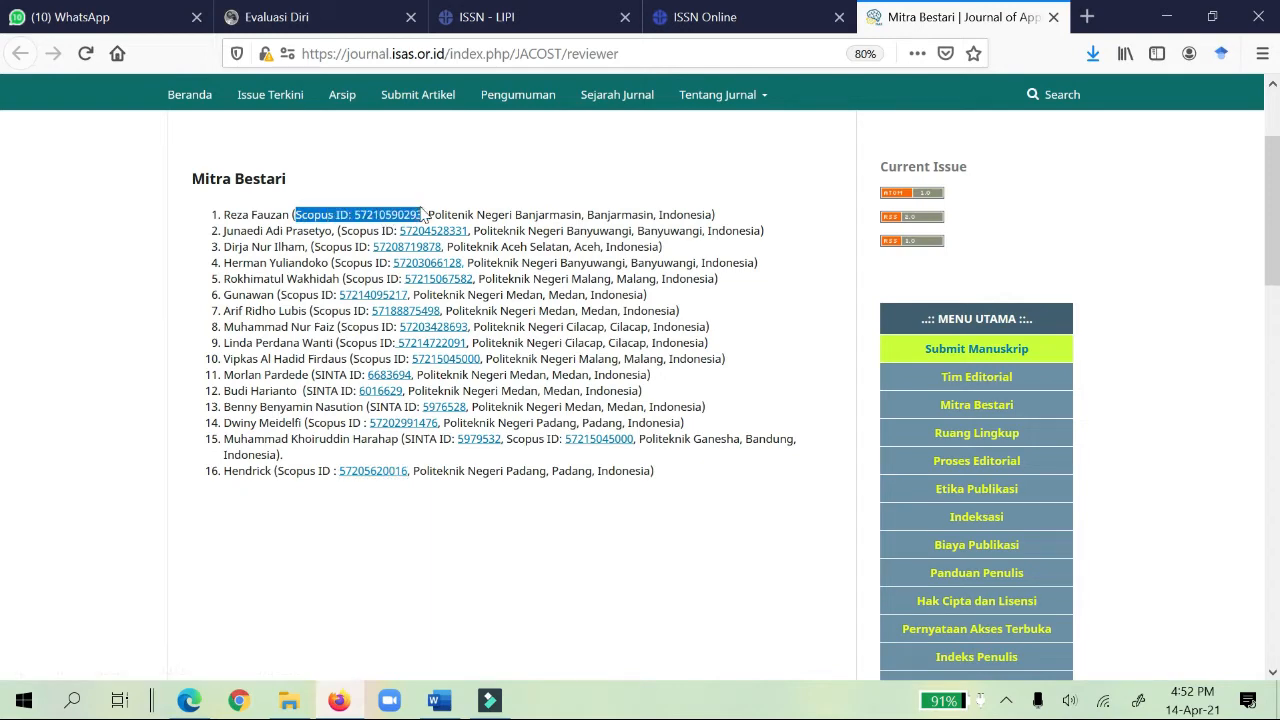
left_click(350, 28)
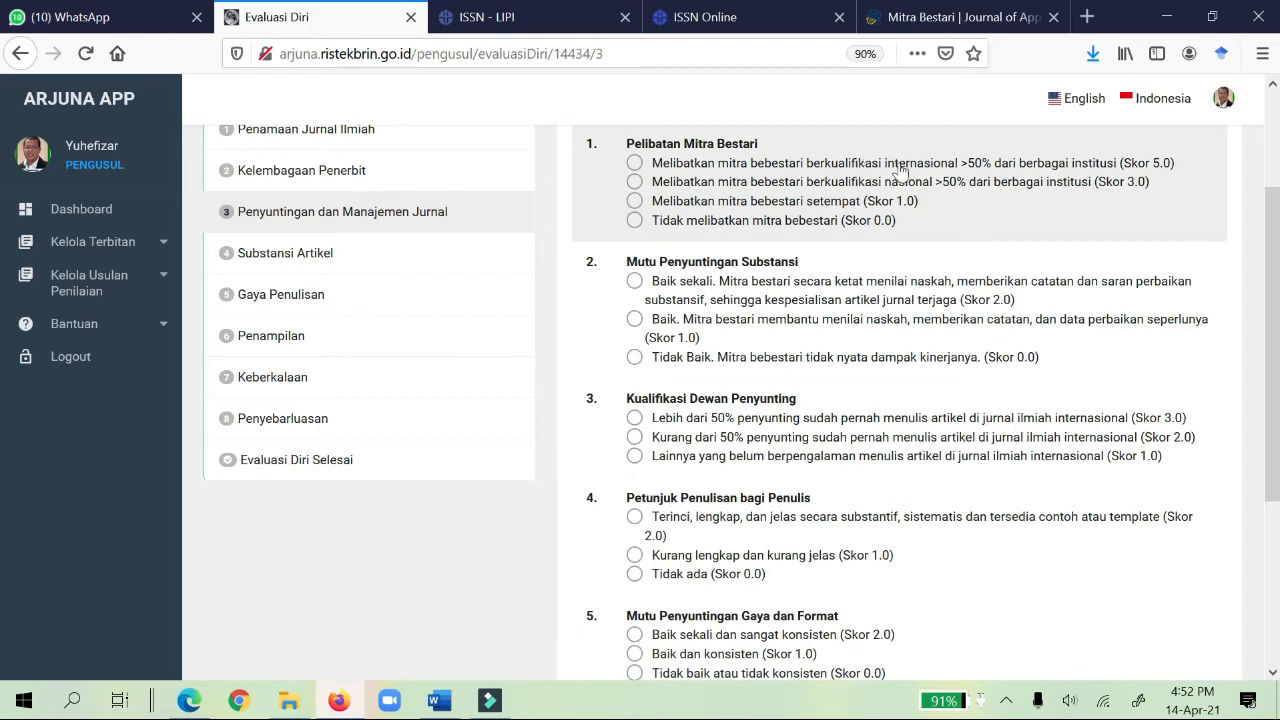
left_click(928, 18)
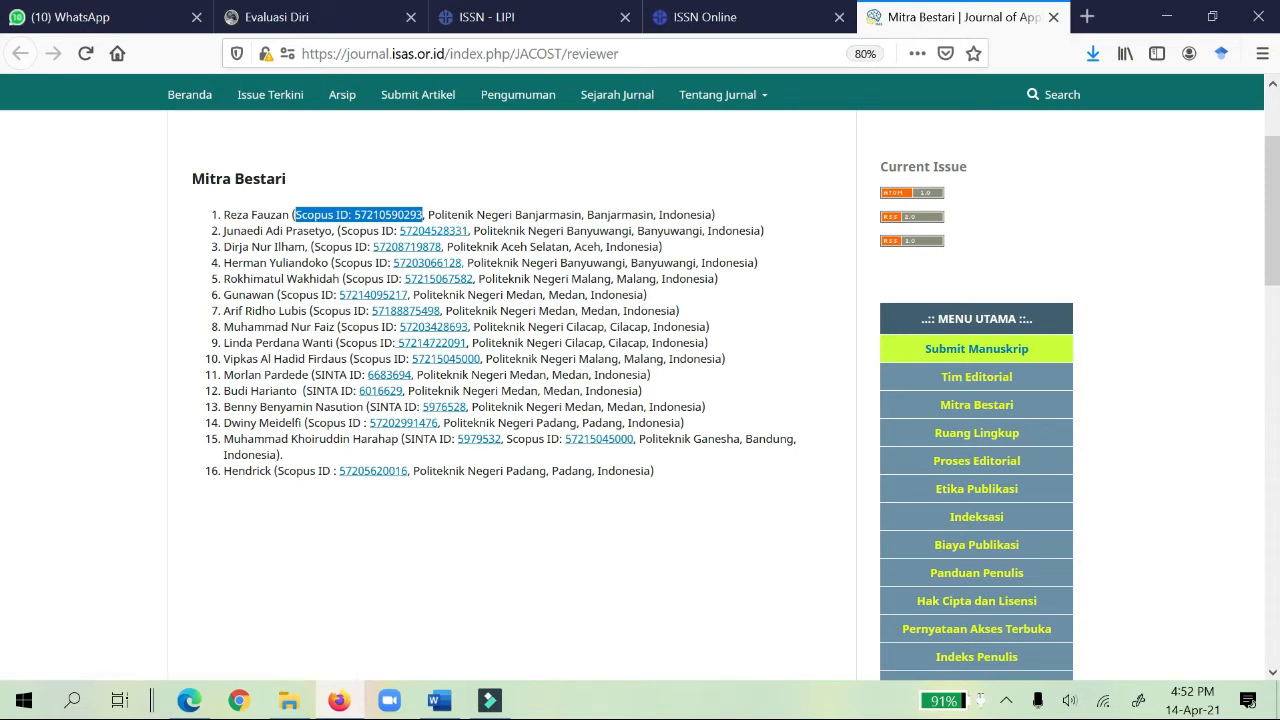
left_click_drag(428, 214, 570, 214)
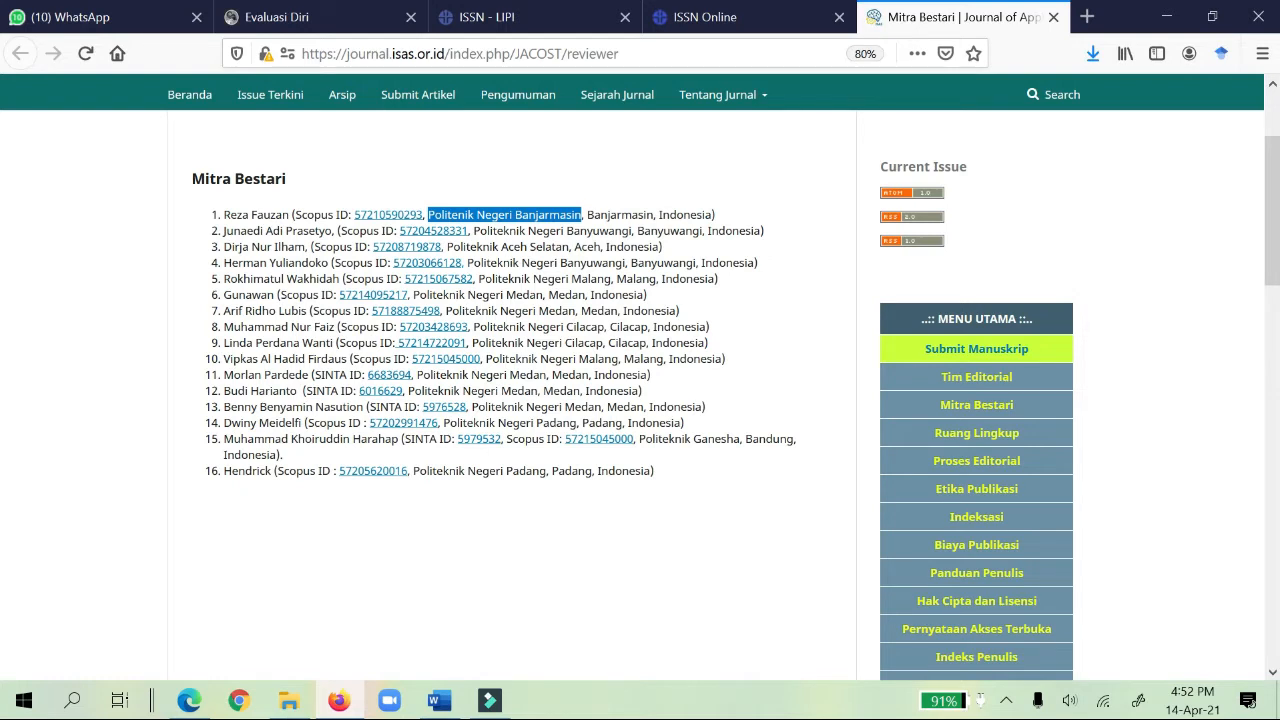
left_click_drag(594, 214, 702, 214)
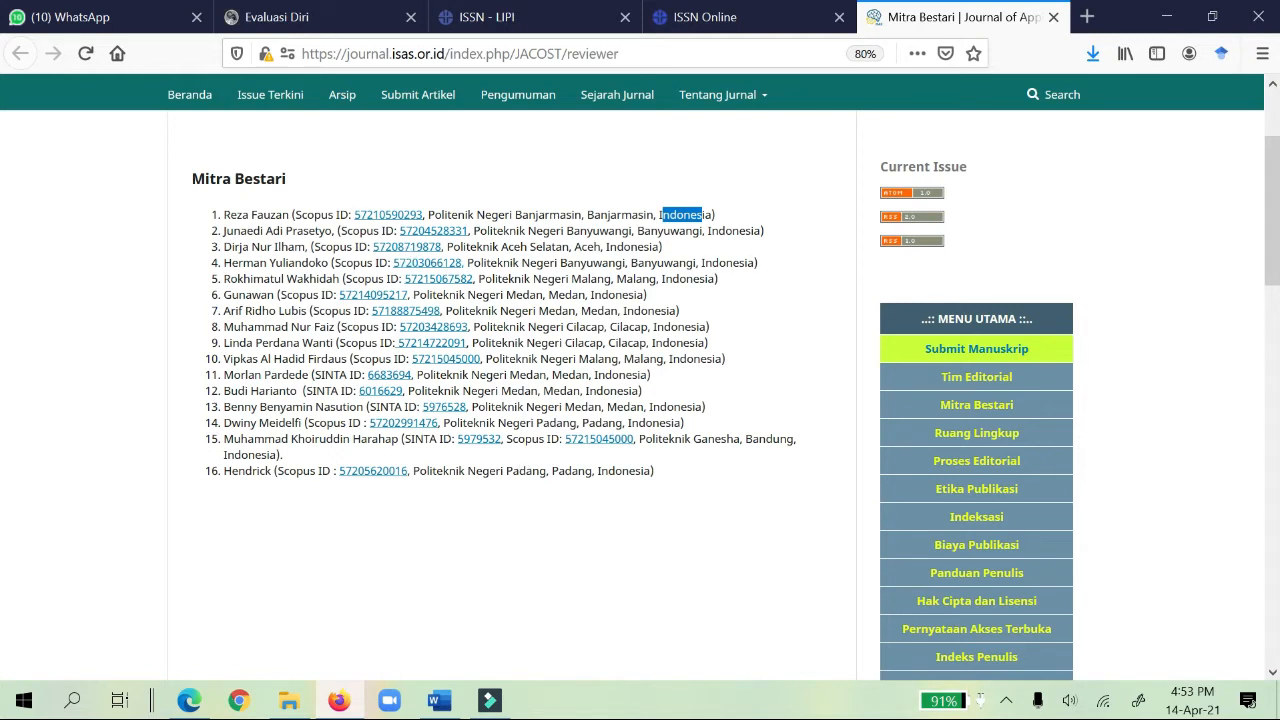
Open the SINTA profiles of reviewers 11, 12 and 13 from the Mitra Bestari list in separate tabs
right_click(395, 380)
left_click(430, 391)
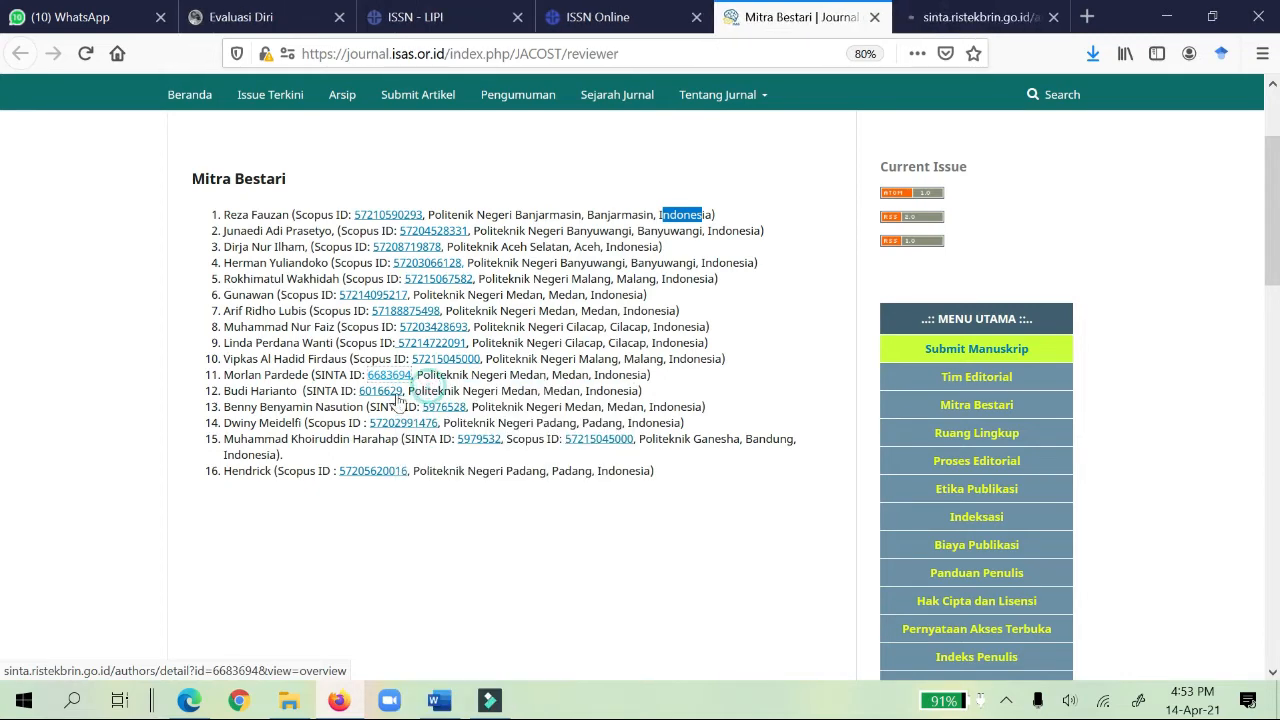
right_click(364, 386)
left_click(410, 396)
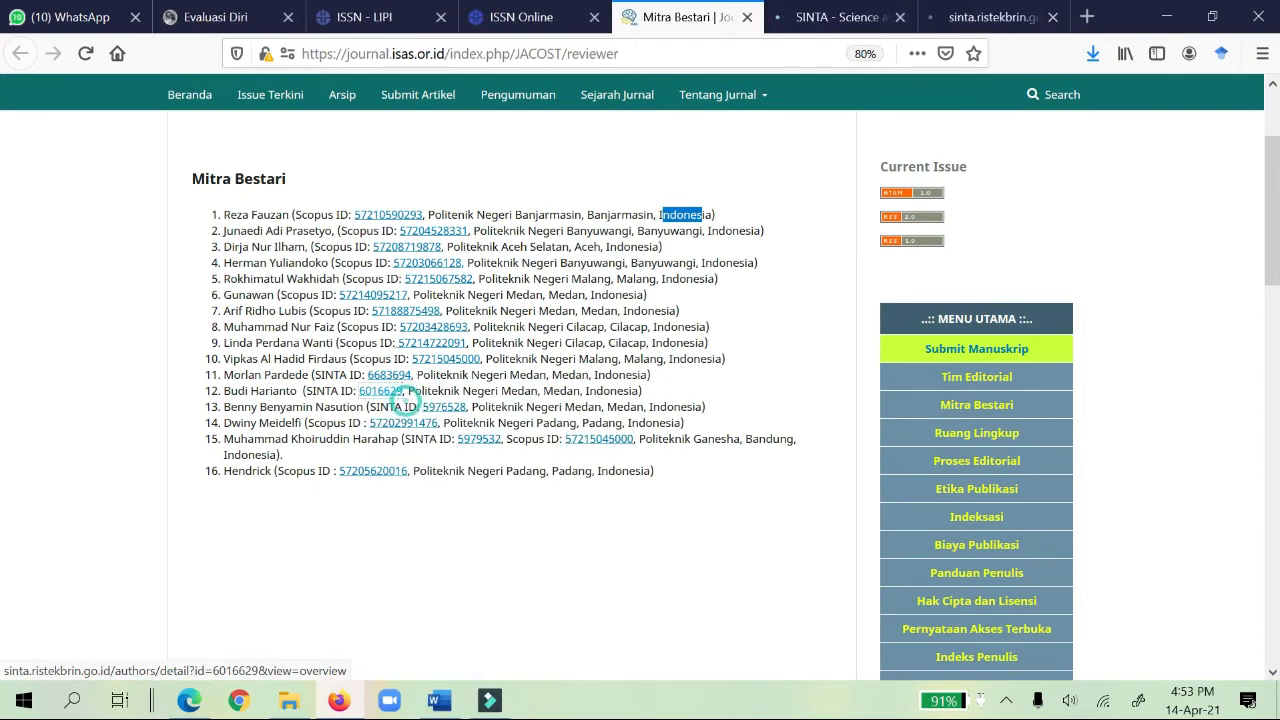
right_click(445, 406)
left_click(550, 80)
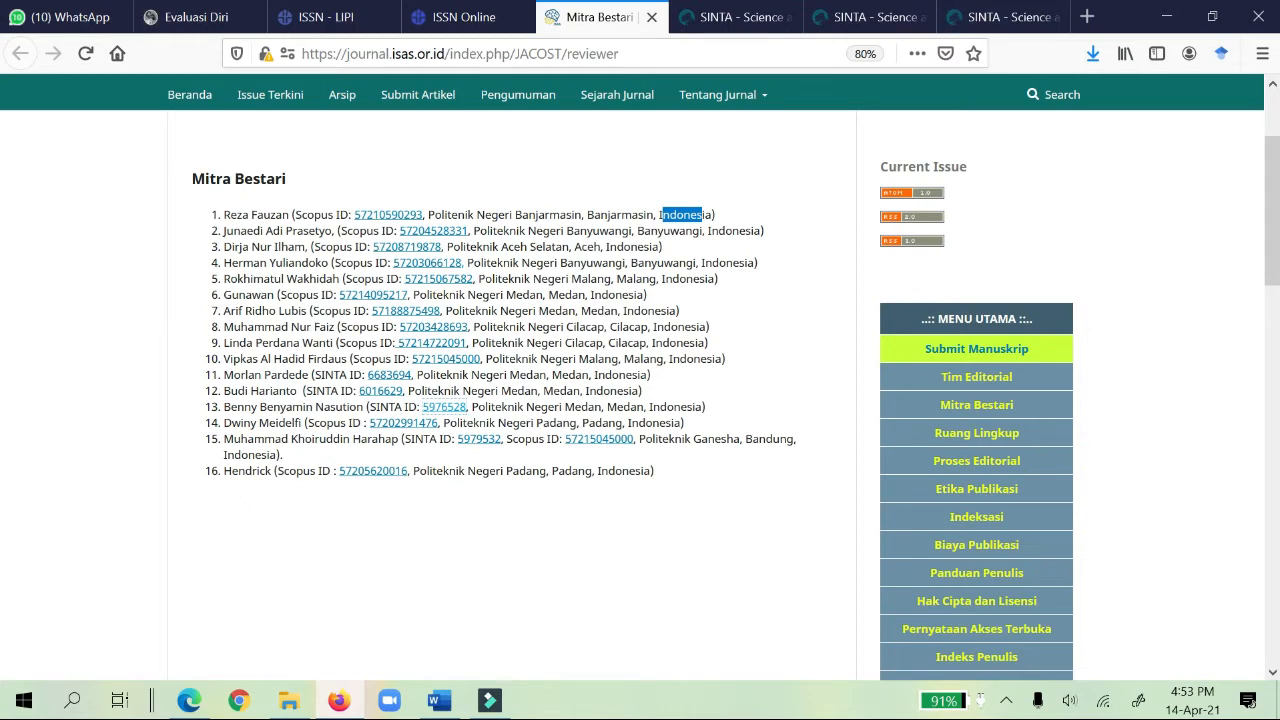
Examine the Scopus output on the SINTA profiles of reviewers 11 and 12, closing each profile after viewing
left_click(755, 18)
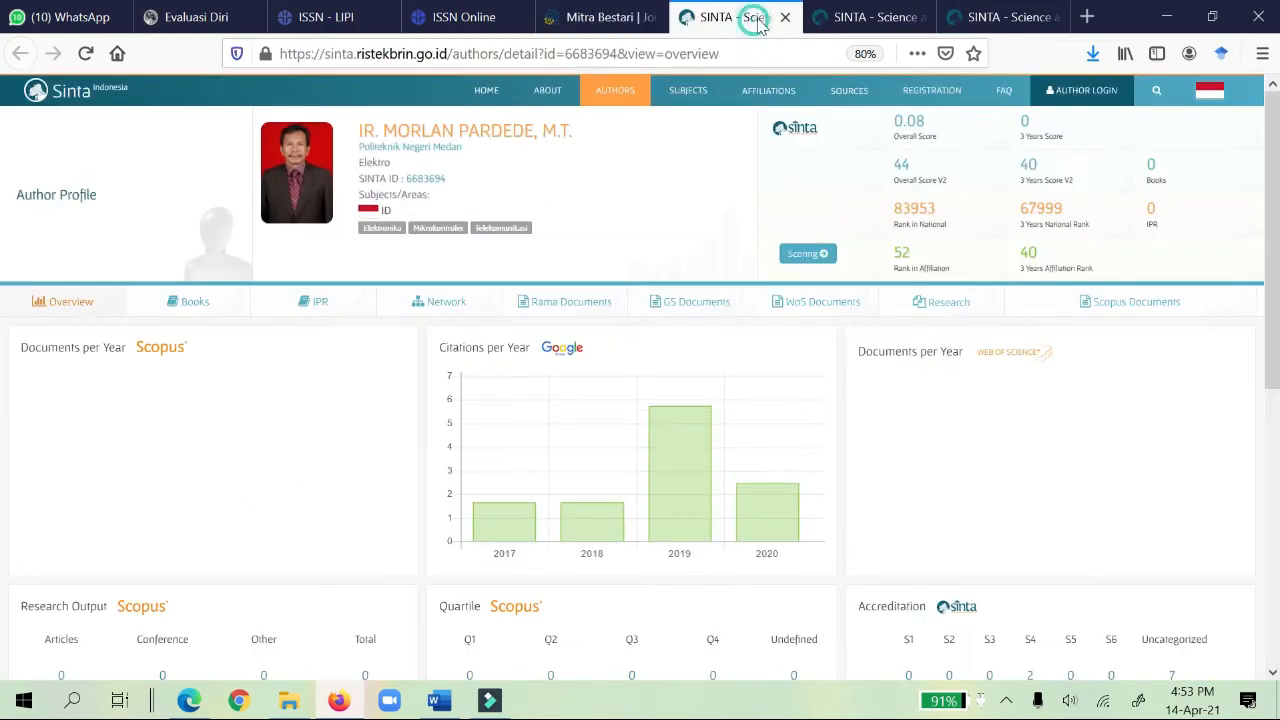
scroll(543, 297, "down", 3)
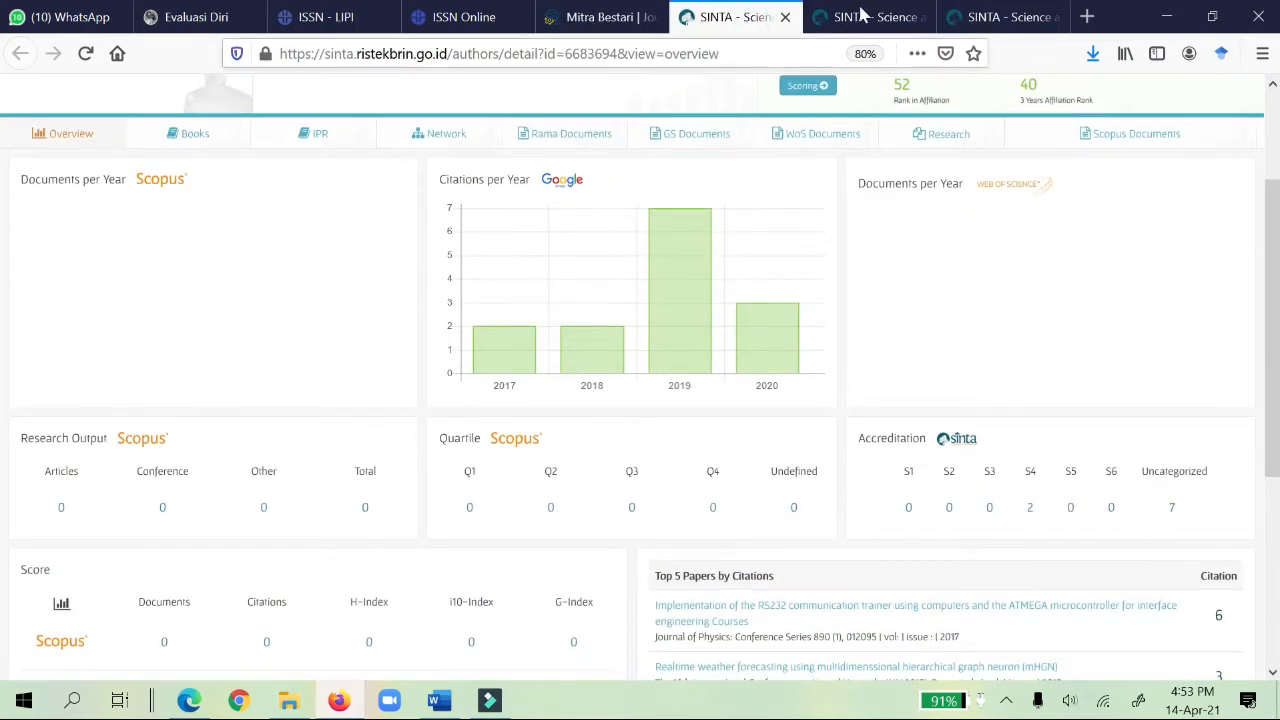
left_click(785, 17)
scroll(375, 365, "down", 3)
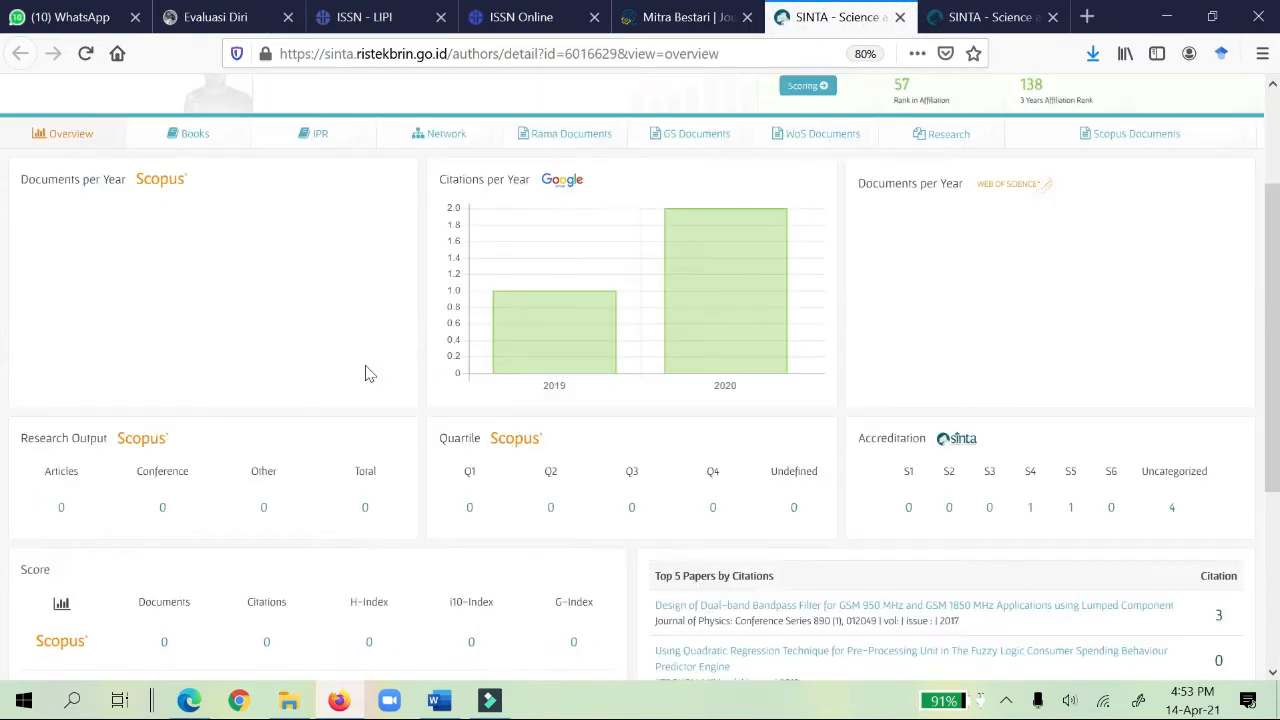
left_click(900, 17)
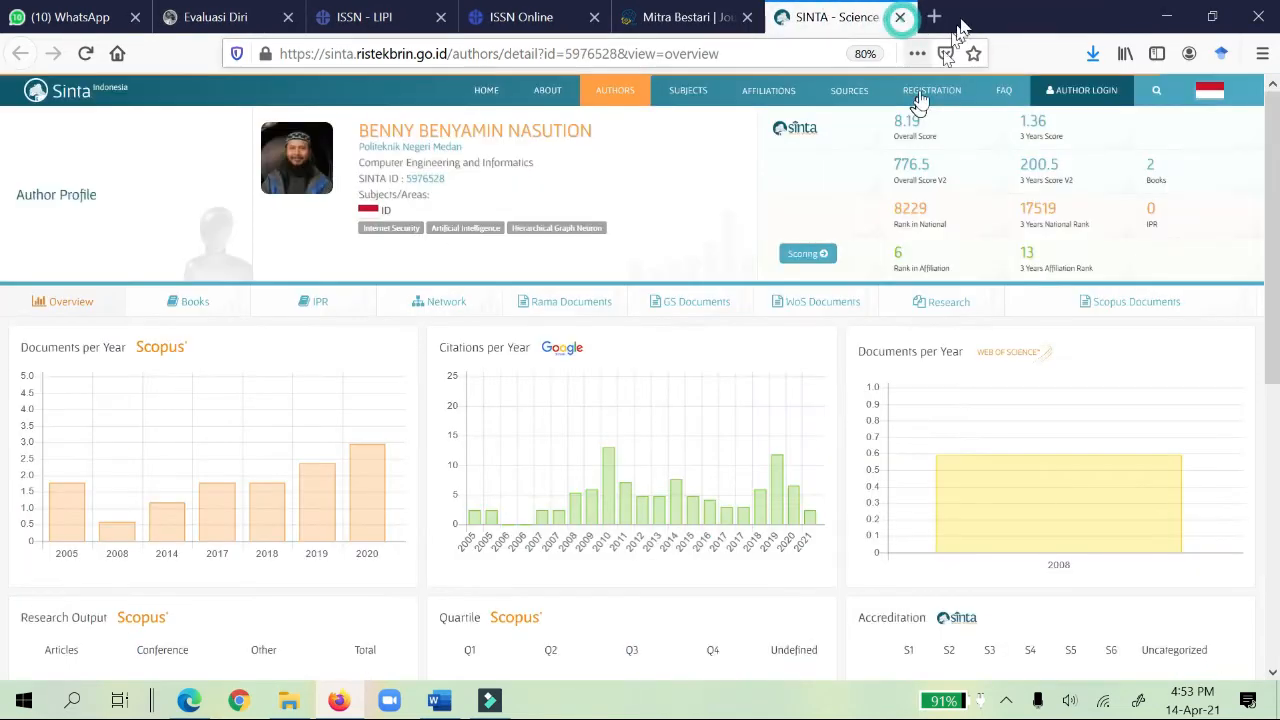
left_click(900, 17)
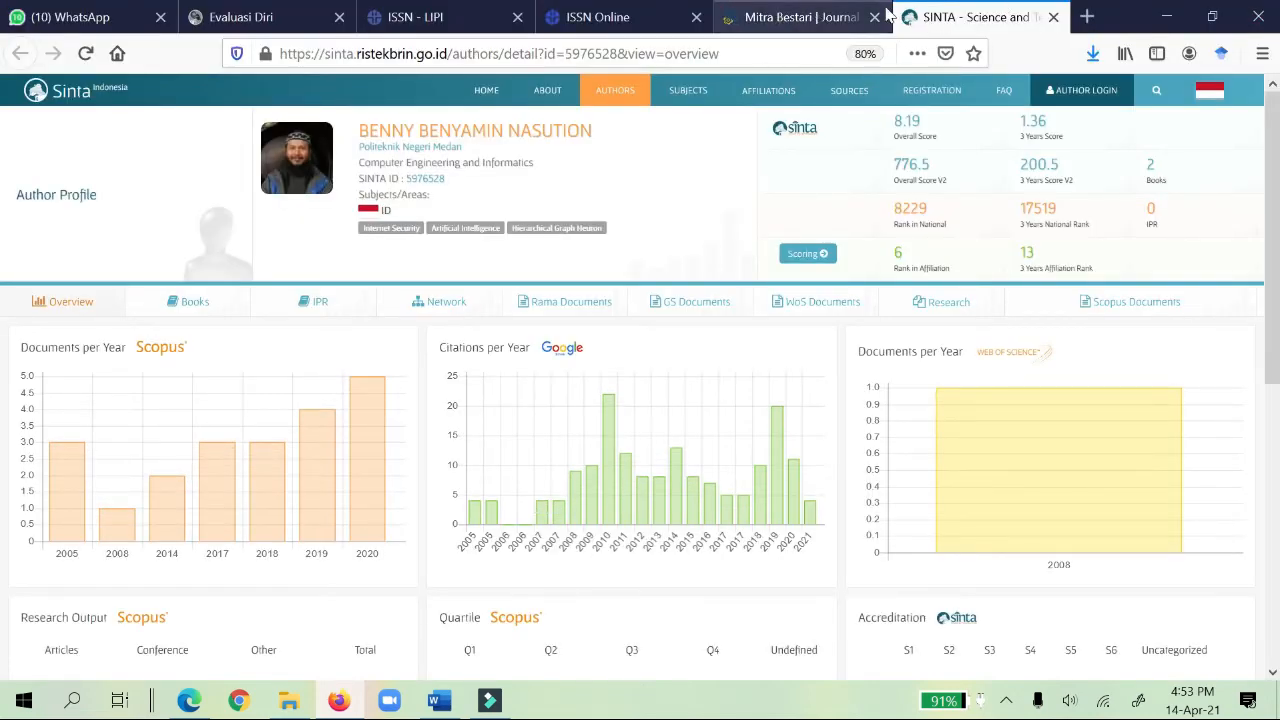
Examine reviewer 13's Scopus documents per year and research output on SINTA, checking them against the Mitra Bestari entry
scroll(140, 430, "down", 2)
scroll(140, 430, "down", 1)
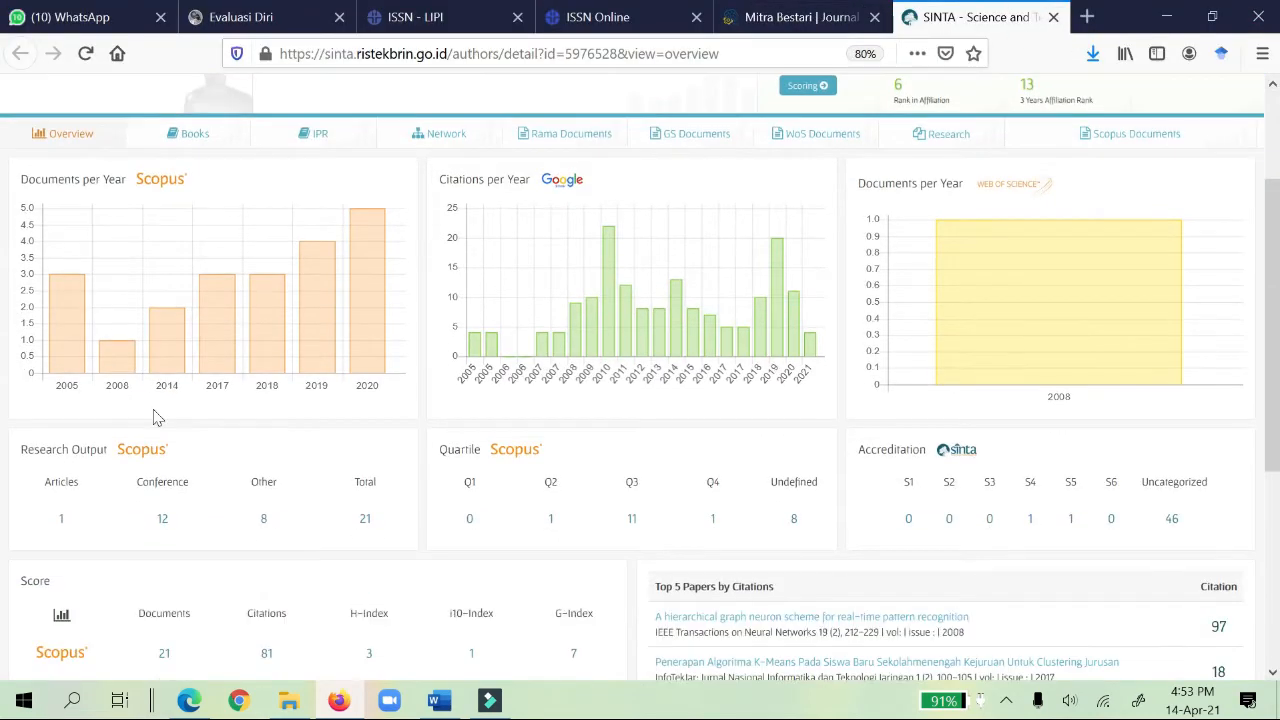
scroll(160, 415, "up", 4)
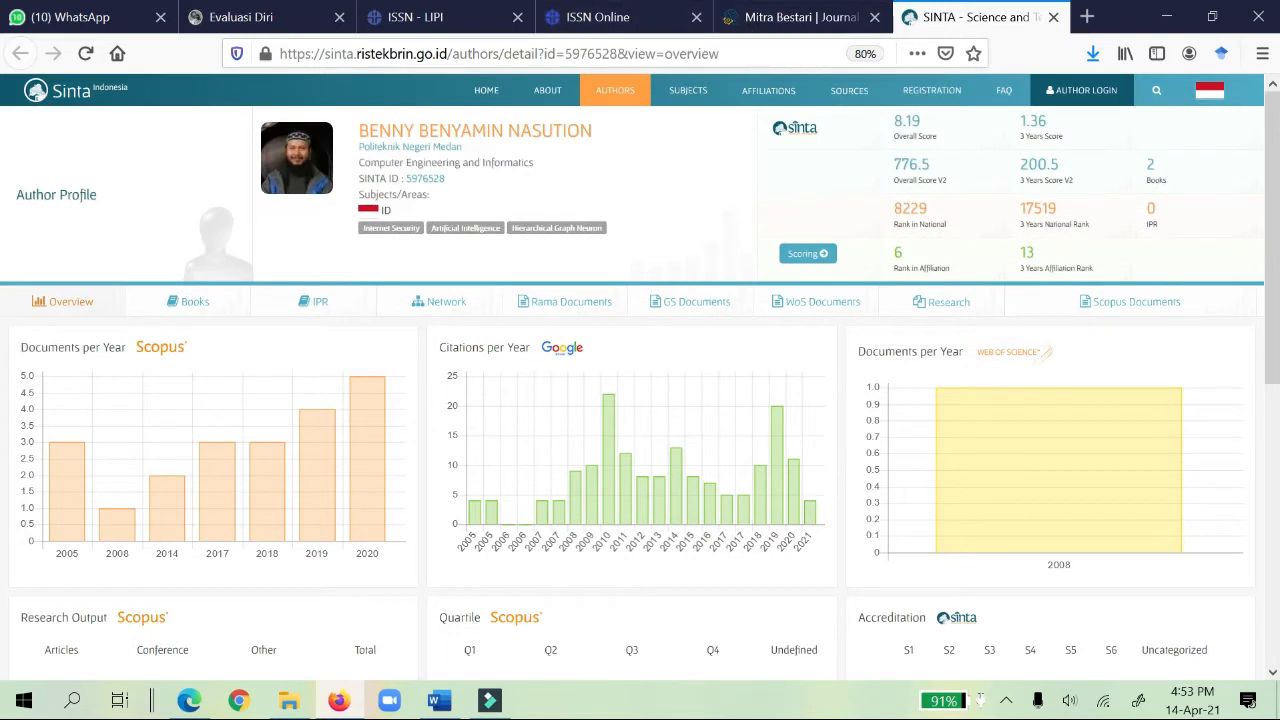
left_click(813, 18)
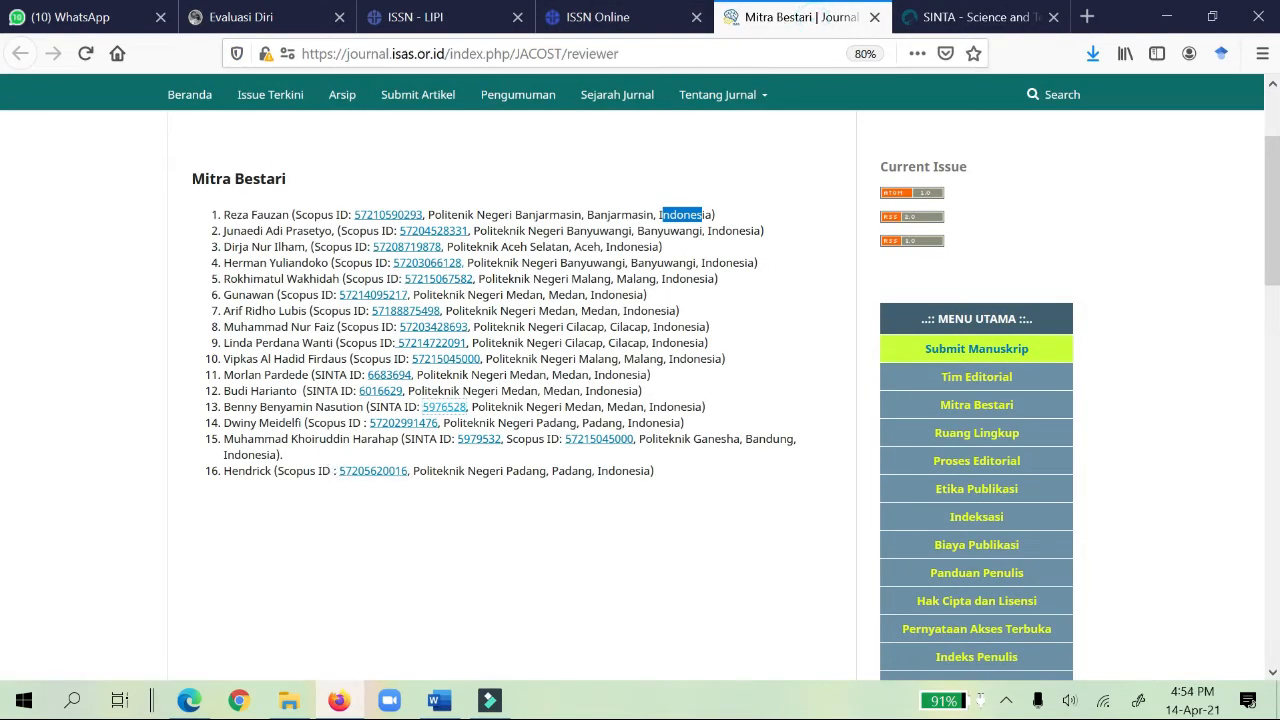
left_click(962, 18)
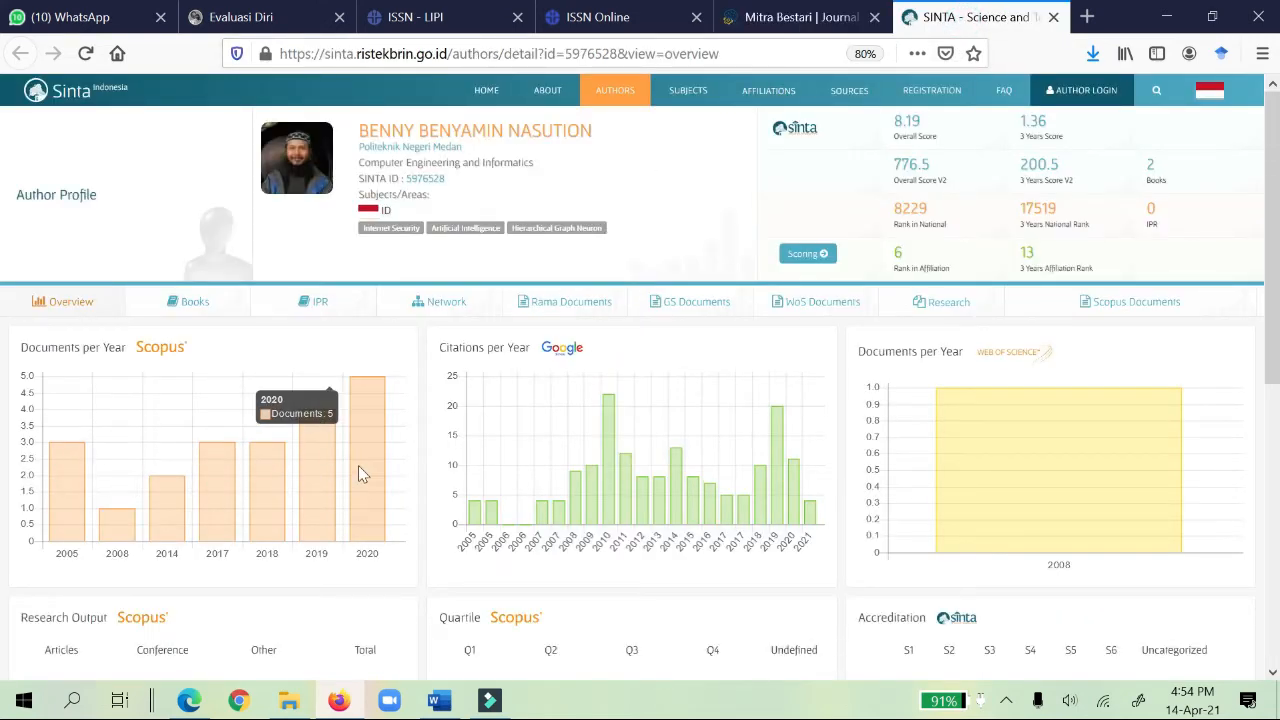
Check the SINTA output of reviewer 13 and the Mitra Bestari list, scoring Pelibatan Mitra Bestari as internationally qualified >50% from various institutions (Skor 5.0)
scroll(358, 465, "down", 3)
scroll(360, 473, "down", 1)
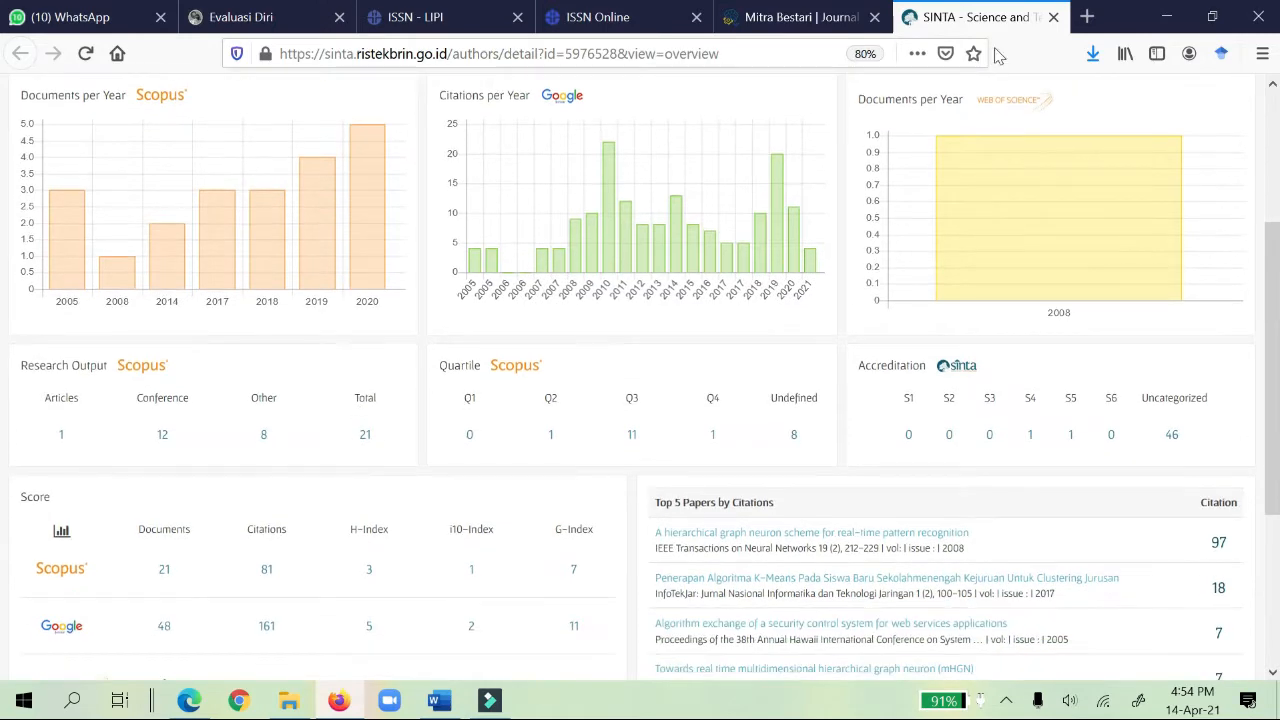
left_click(804, 18)
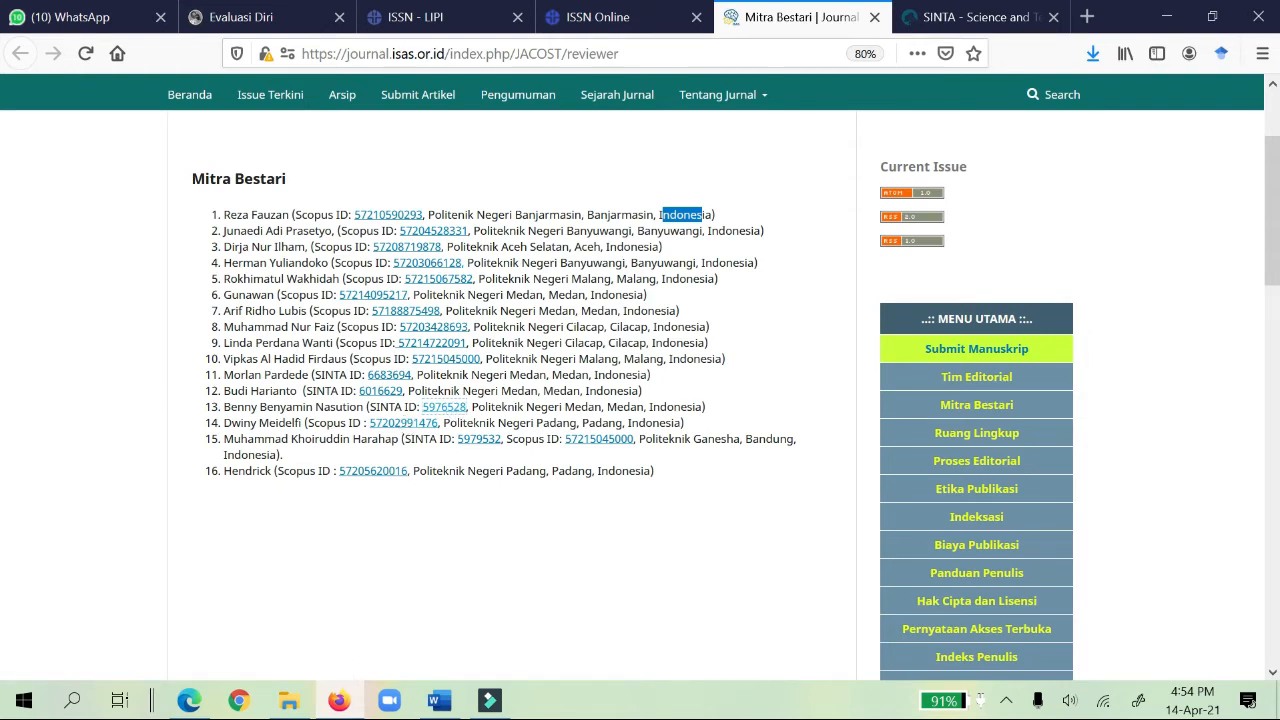
left_click_drag(233, 374, 451, 391)
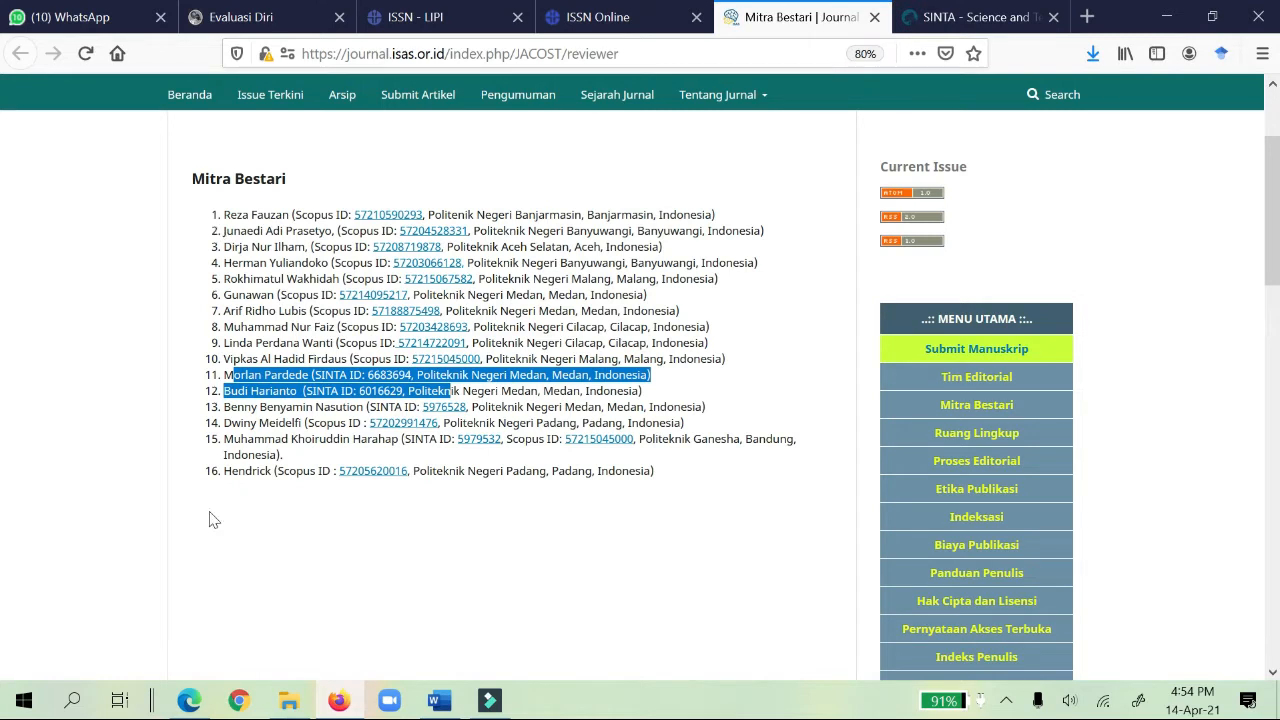
mouse_move(681, 96)
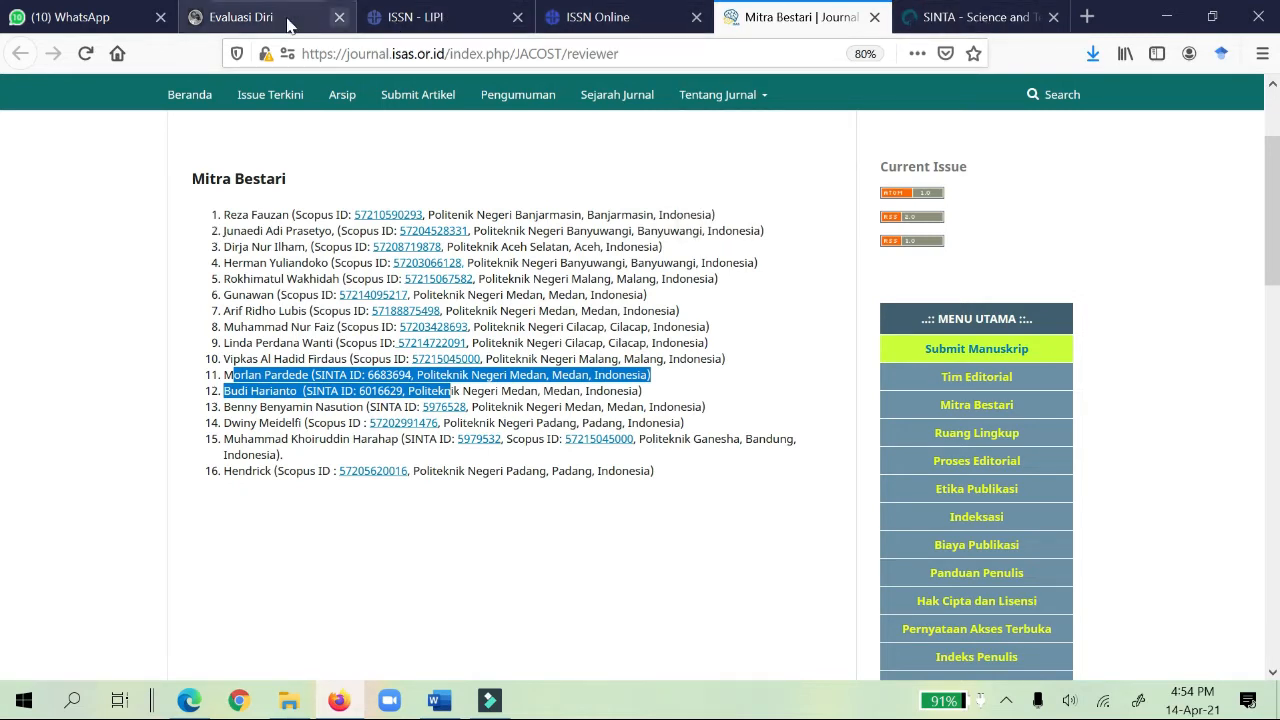
left_click(250, 20)
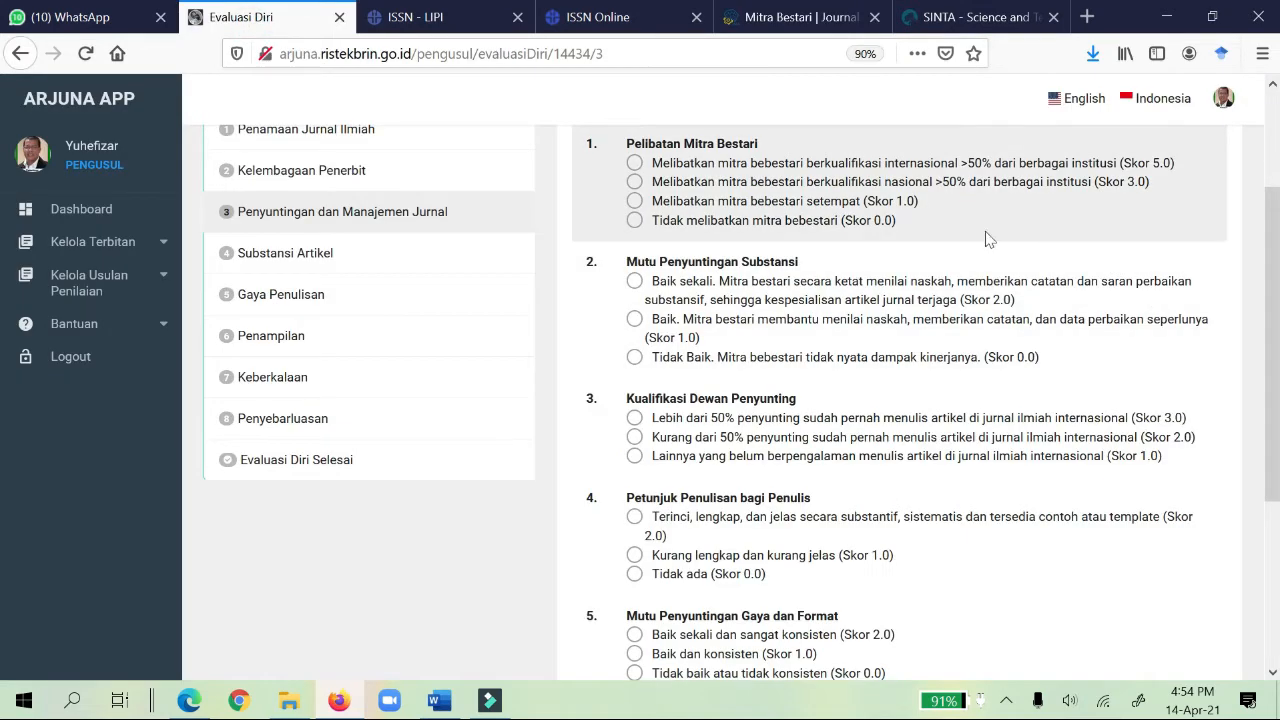
left_click(634, 163)
left_click(805, 17)
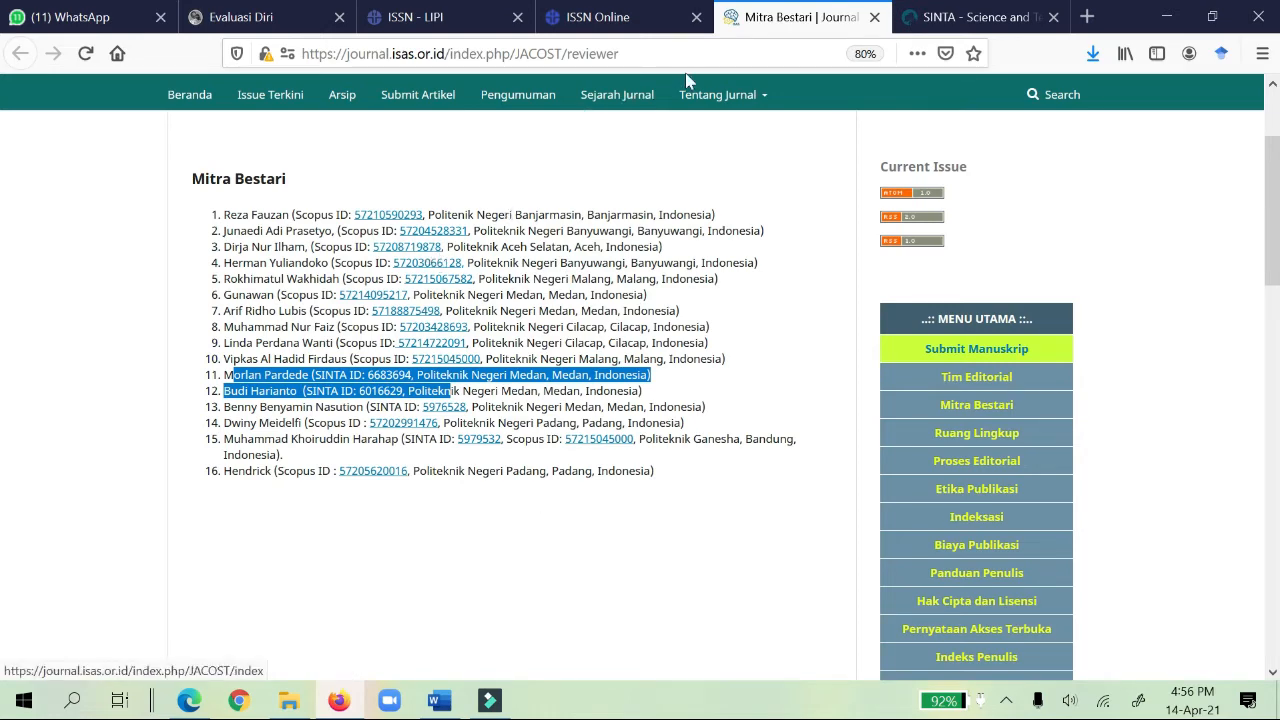
left_click(291, 22)
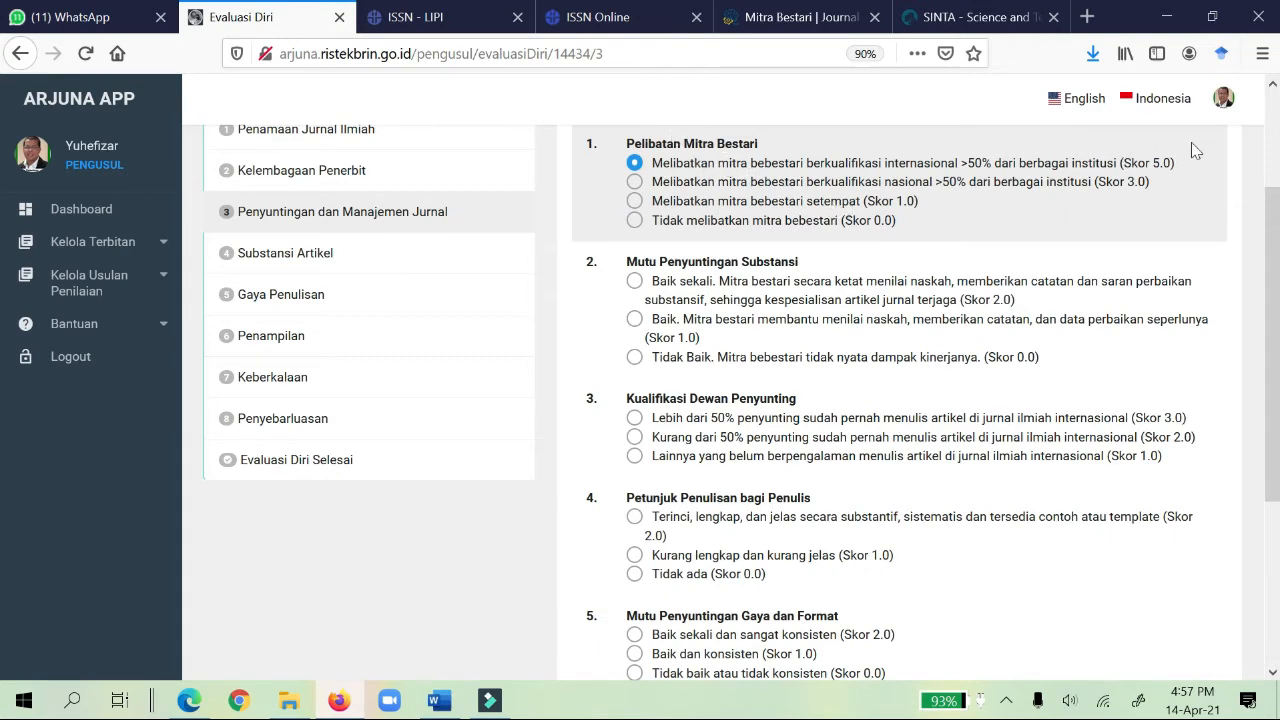
Score Mutu Penyuntingan Substansi as Baik sekali (Skor 2.0) in the self-evaluation form
scroll(897, 240, "down", 1)
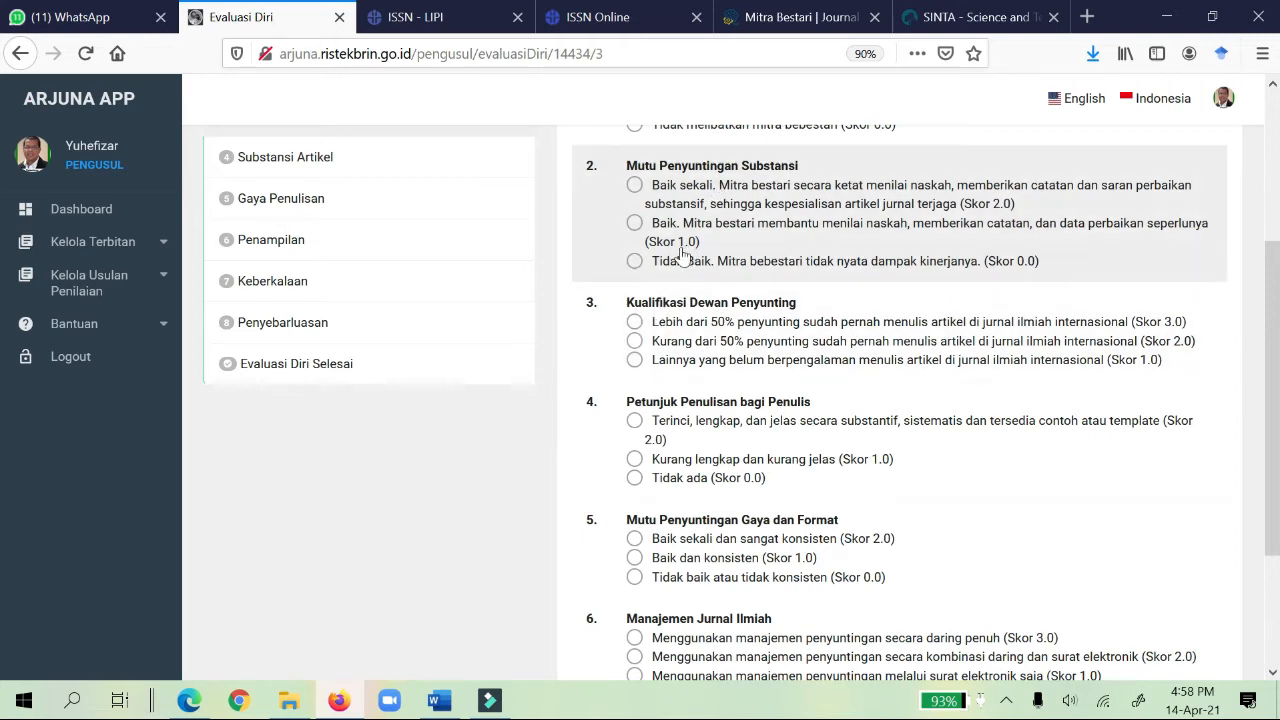
left_click(635, 226)
left_click(635, 187)
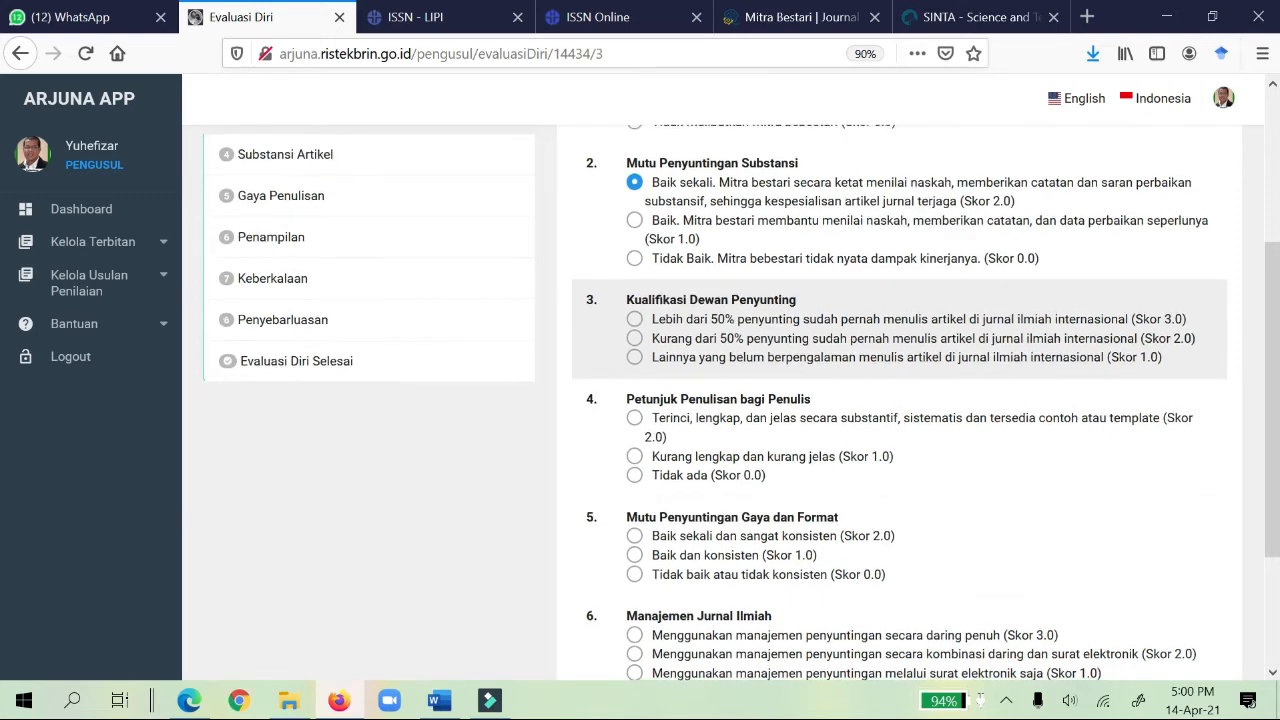
Open the JACOST Tim Editorial page in its own tab, closing the duplicate Mitra Bestari and ISSN Online tabs
scroll(770, 328, "down", 2)
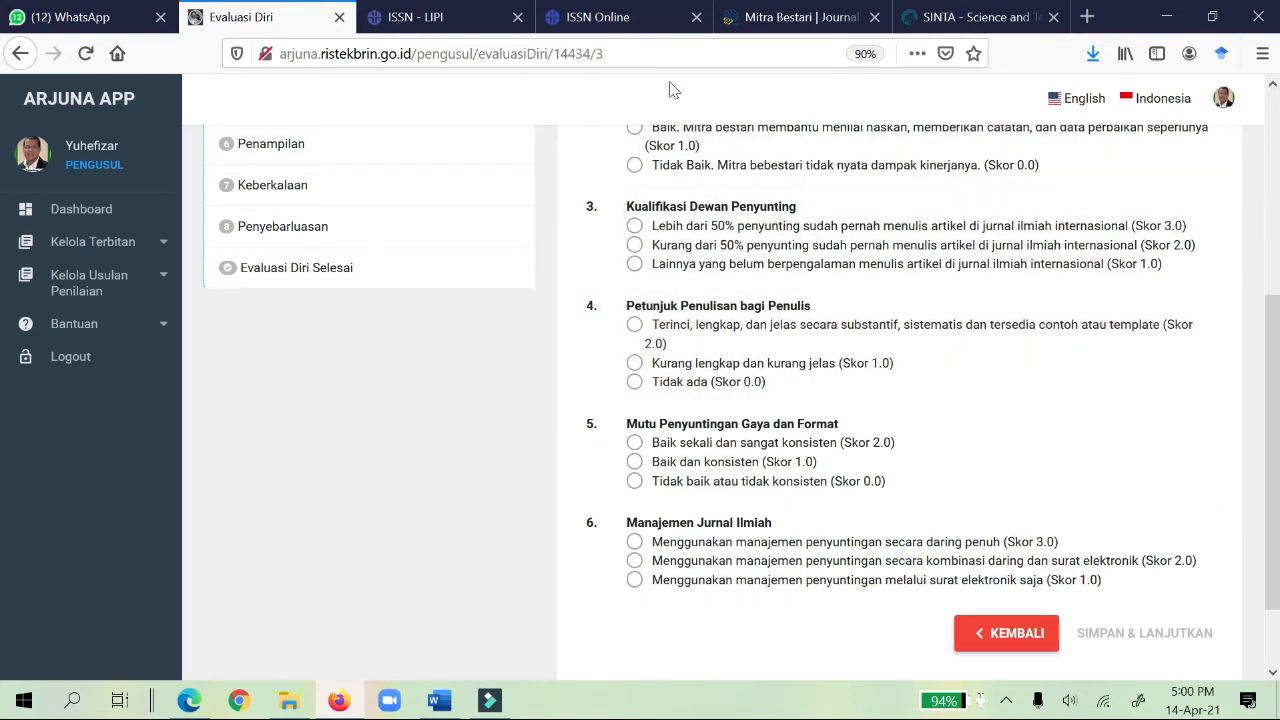
left_click(822, 28)
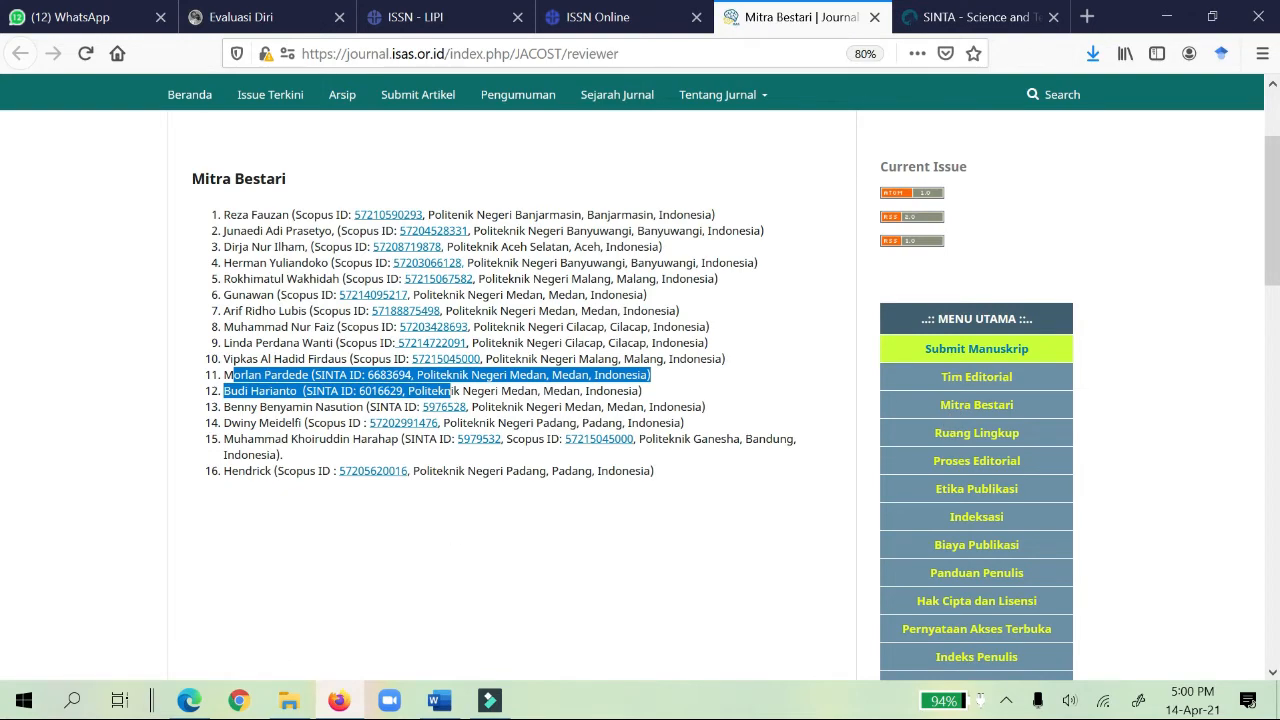
left_click(963, 410)
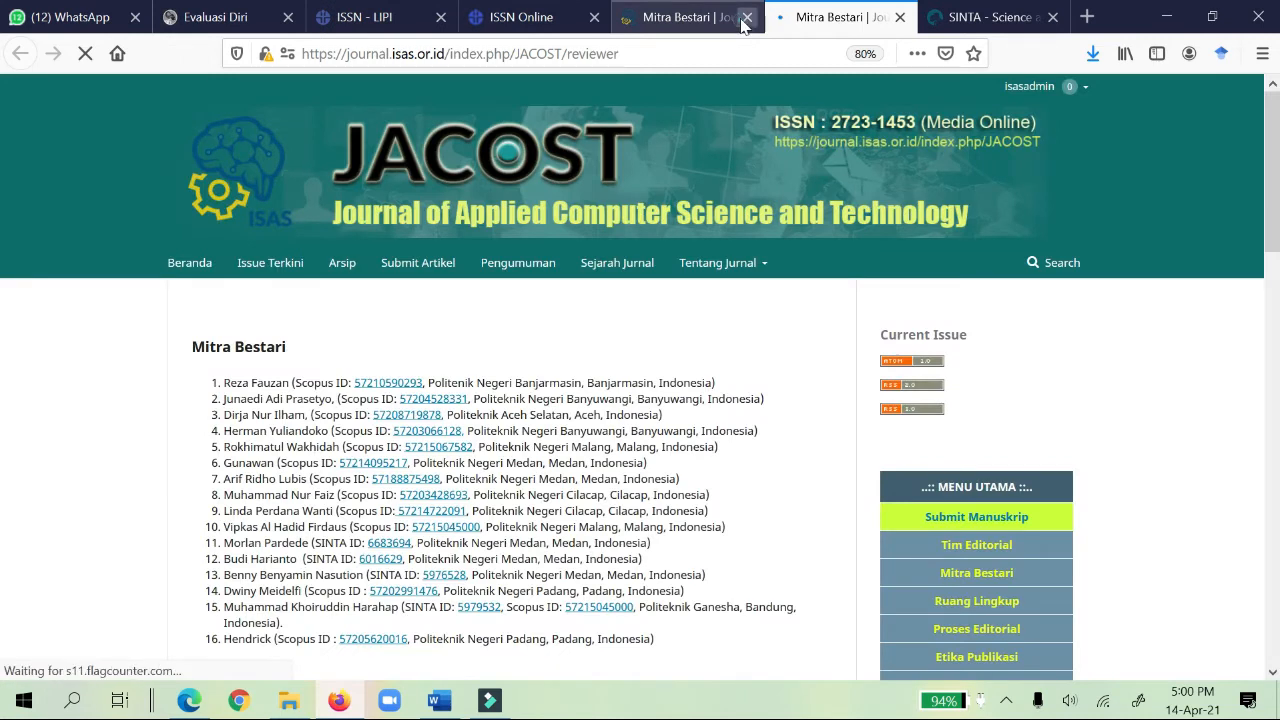
left_click(747, 17)
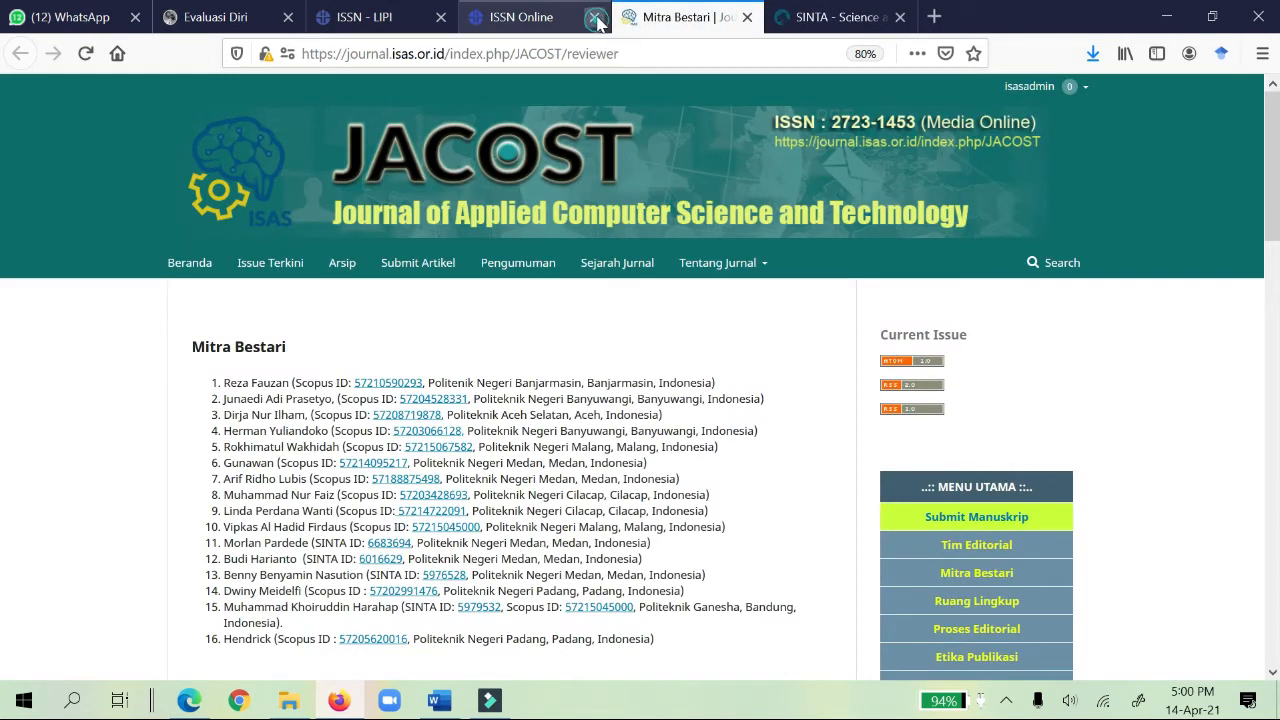
left_click(594, 17)
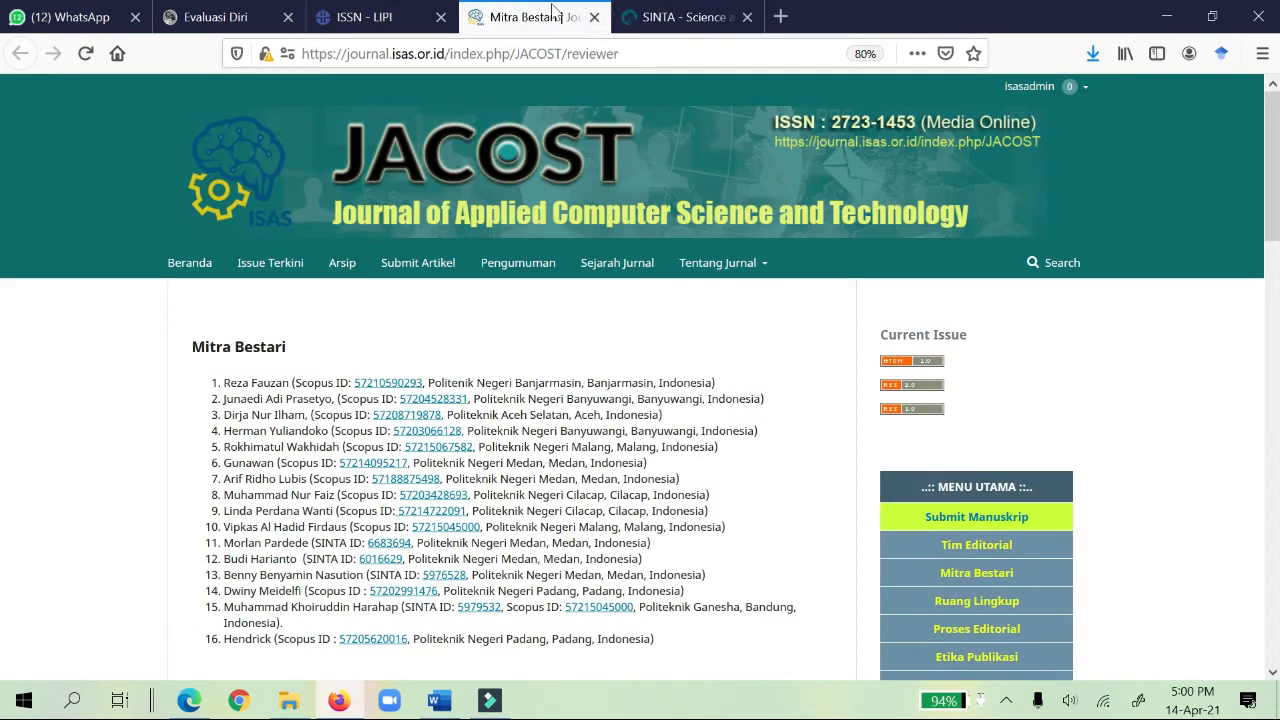
left_click(975, 545)
Review the editors' Scopus and SINTA IDs and institutions, and score Kualifikasi Dewan Penyunting as Lebih dari 50% (Skor 3.0)
scroll(641, 341, "down", 1)
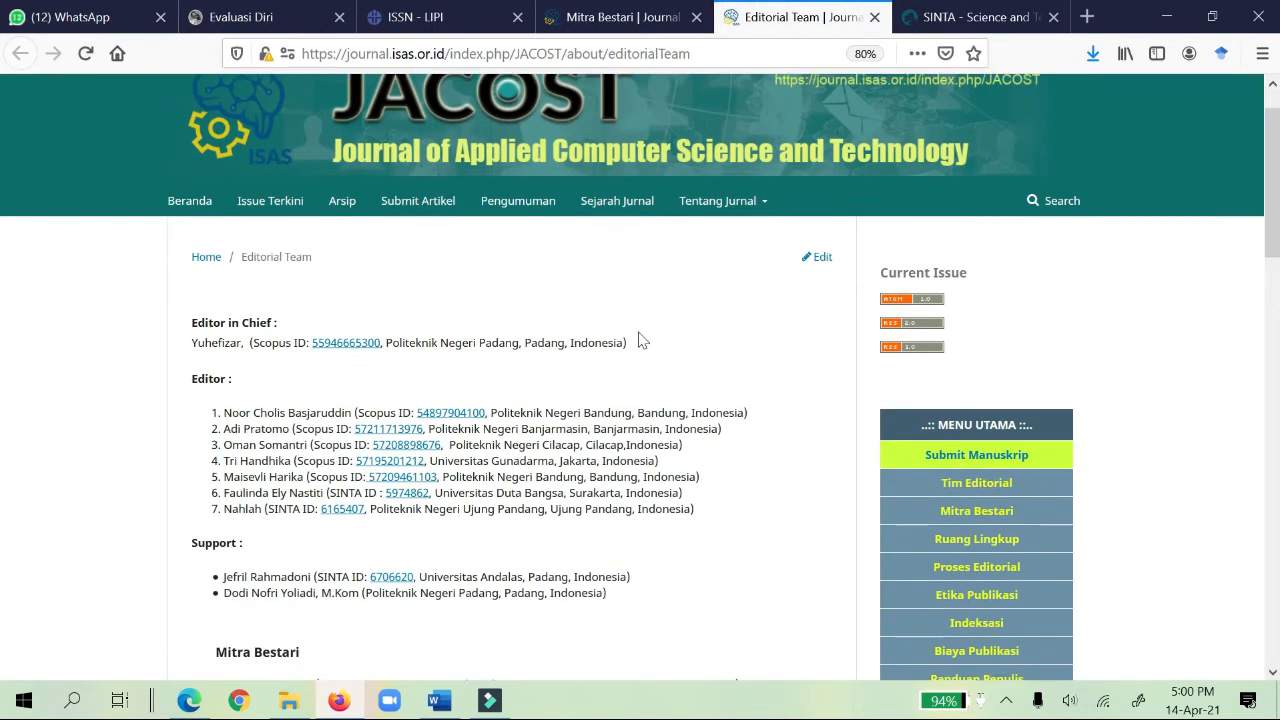
scroll(641, 341, "down", 2)
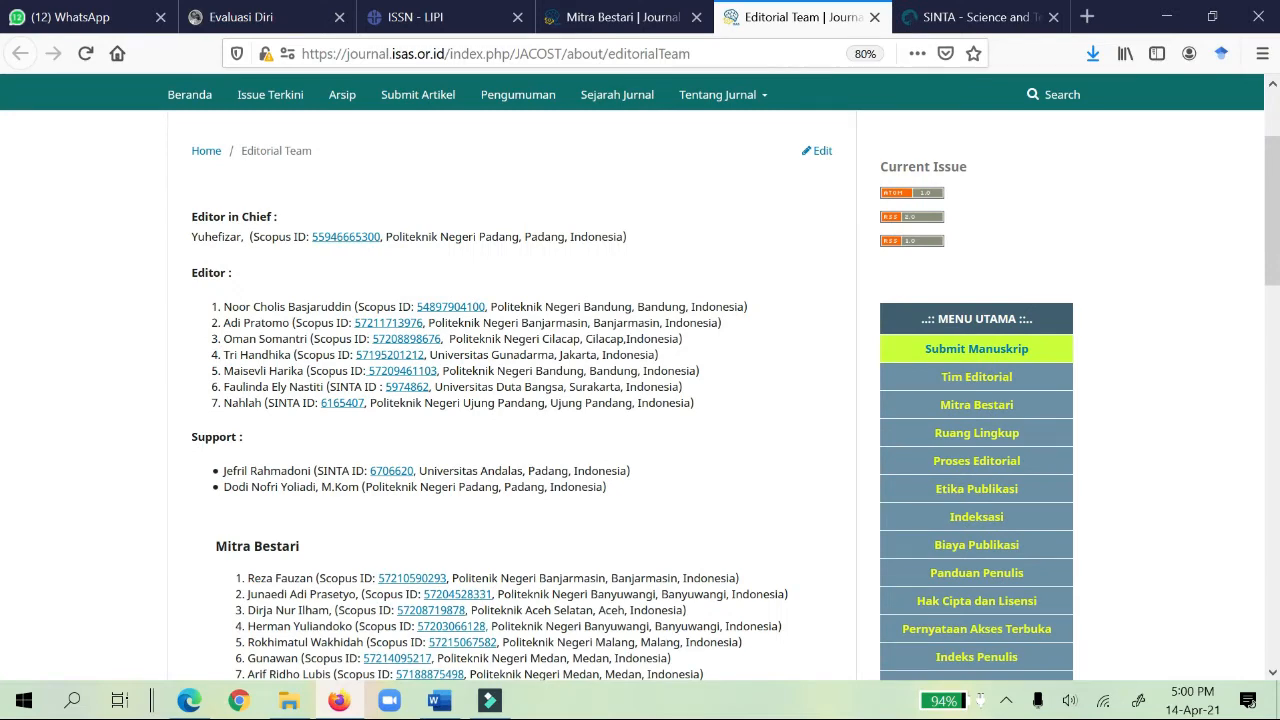
scroll(636, 344, "up", 3)
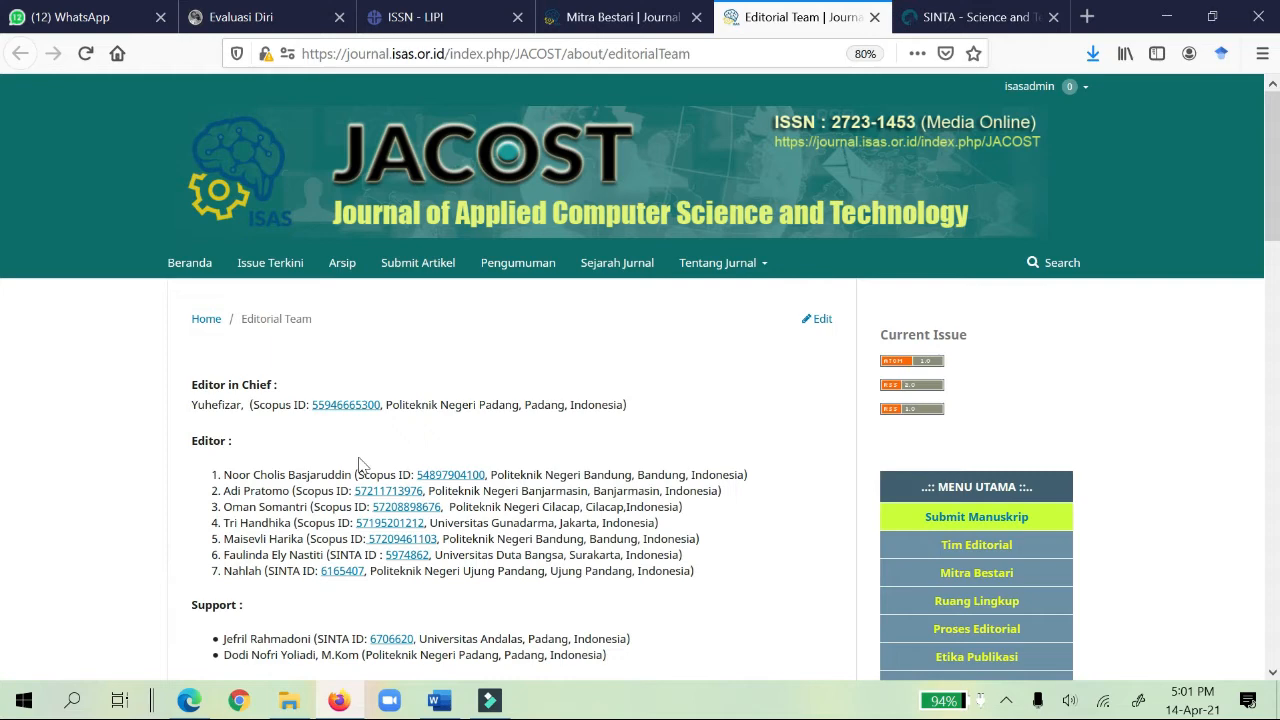
scroll(780, 355, "down", 5)
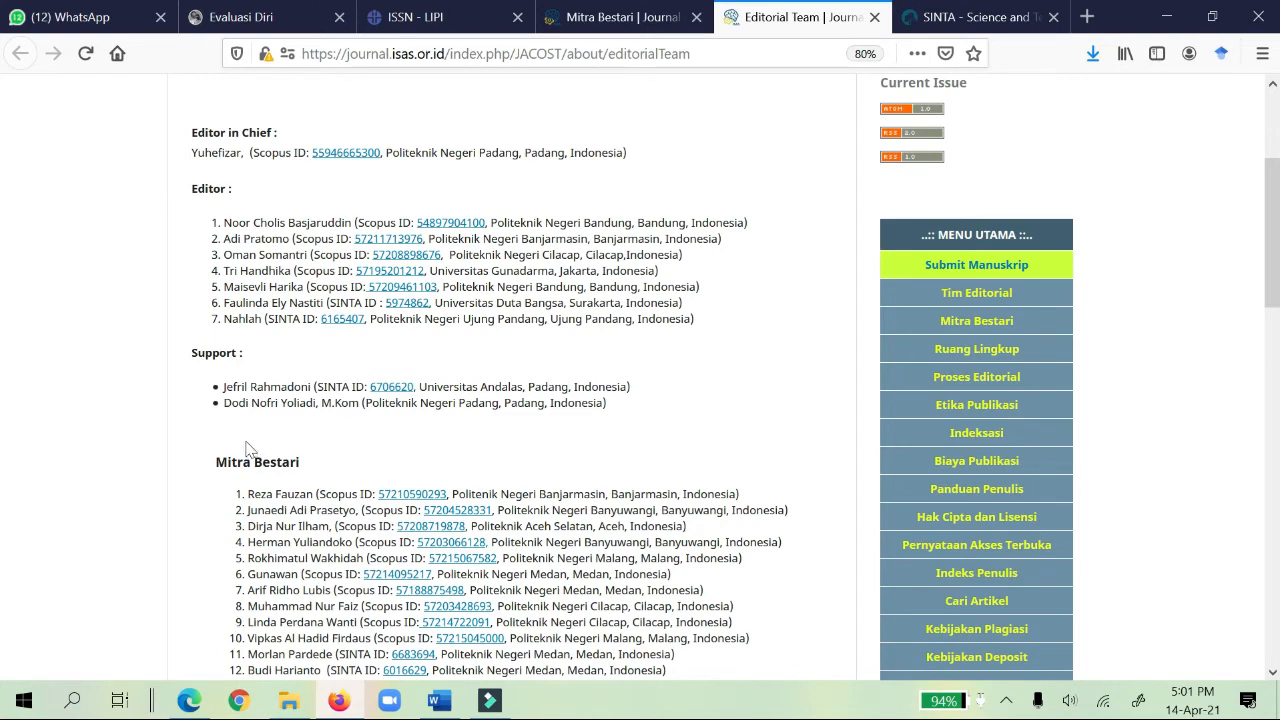
scroll(281, 184, "up", 3)
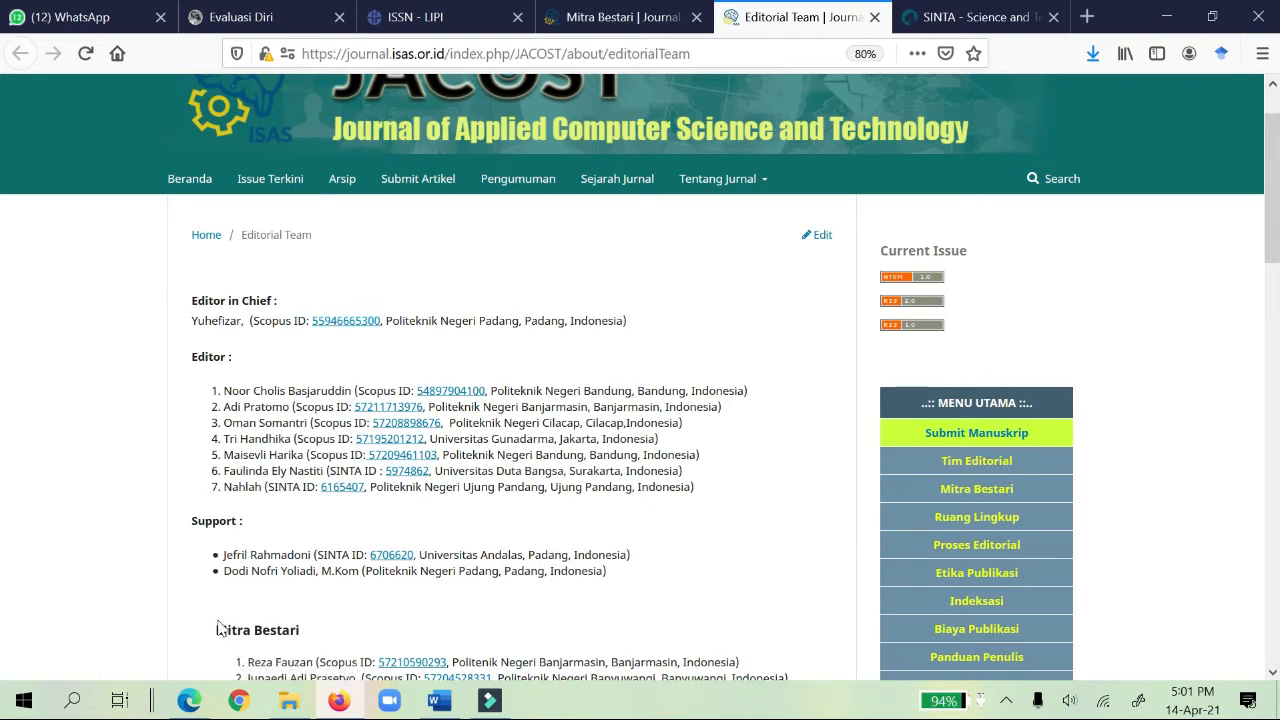
scroll(250, 404, "up", 2)
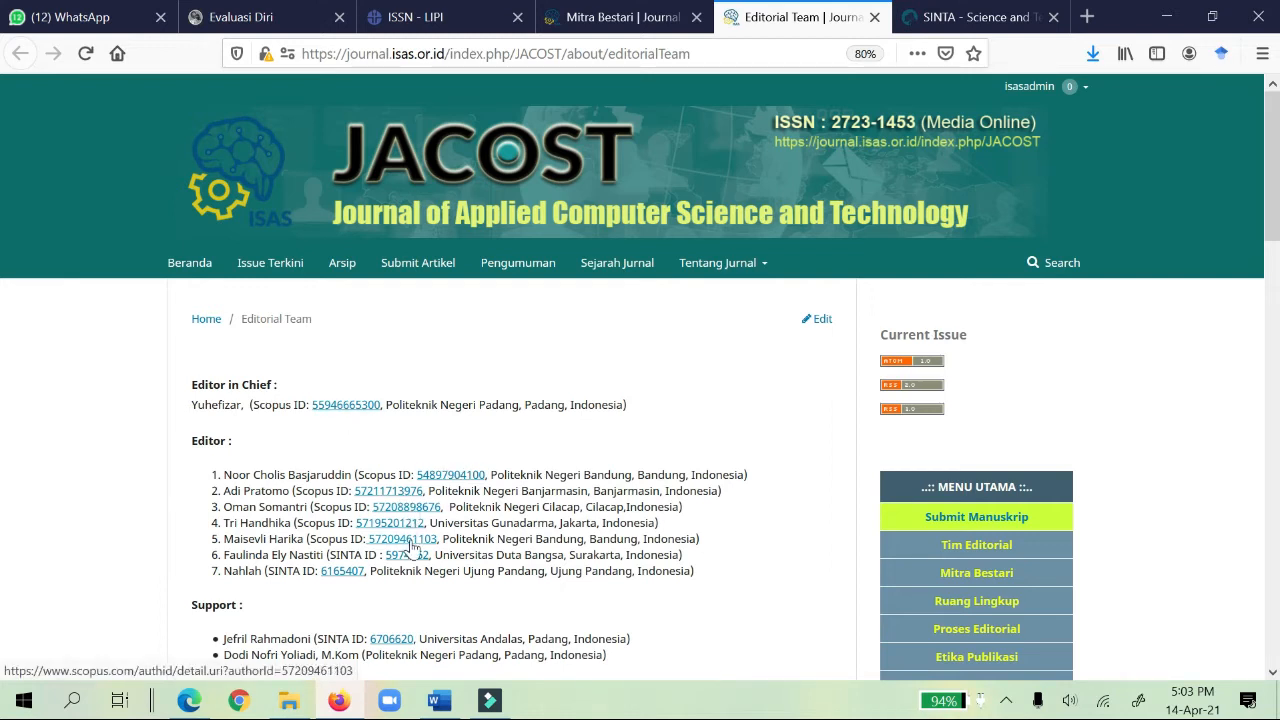
left_click(268, 17)
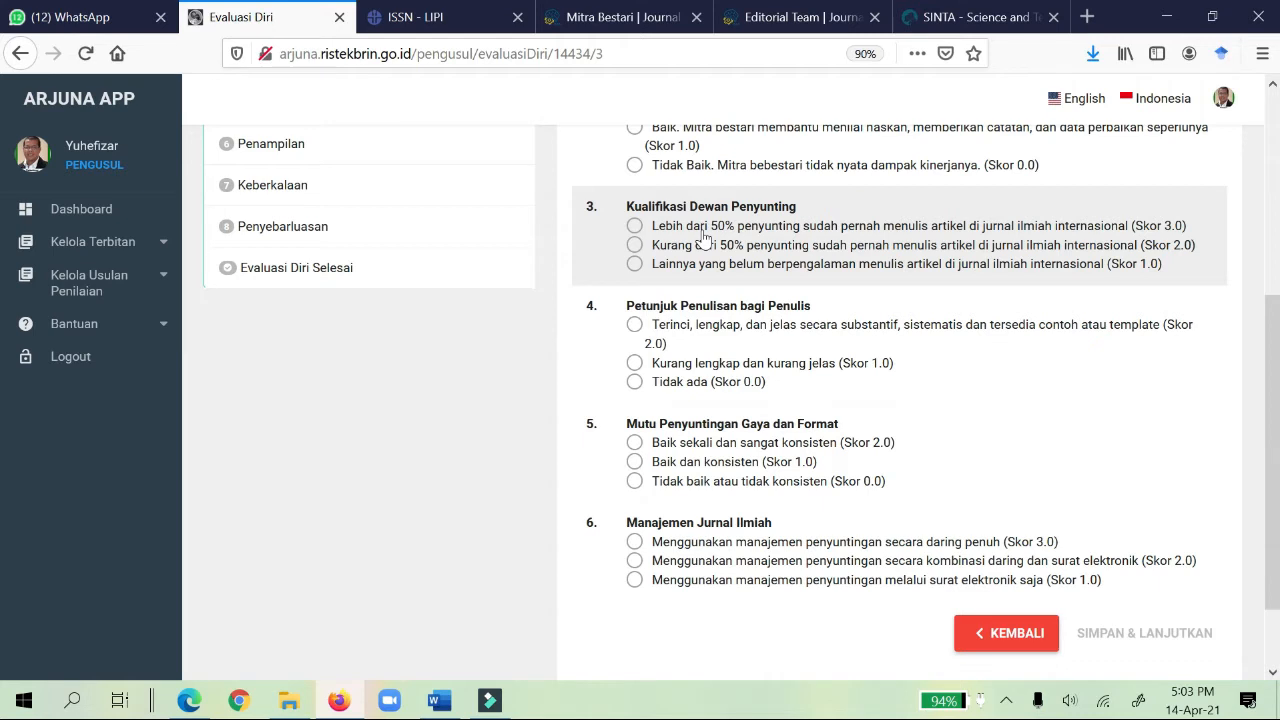
left_click(634, 226)
Revisit the reviewer and editor lists, and close the ISSN - LIPI, Editorial Team and SINTA tabs
left_click(640, 20)
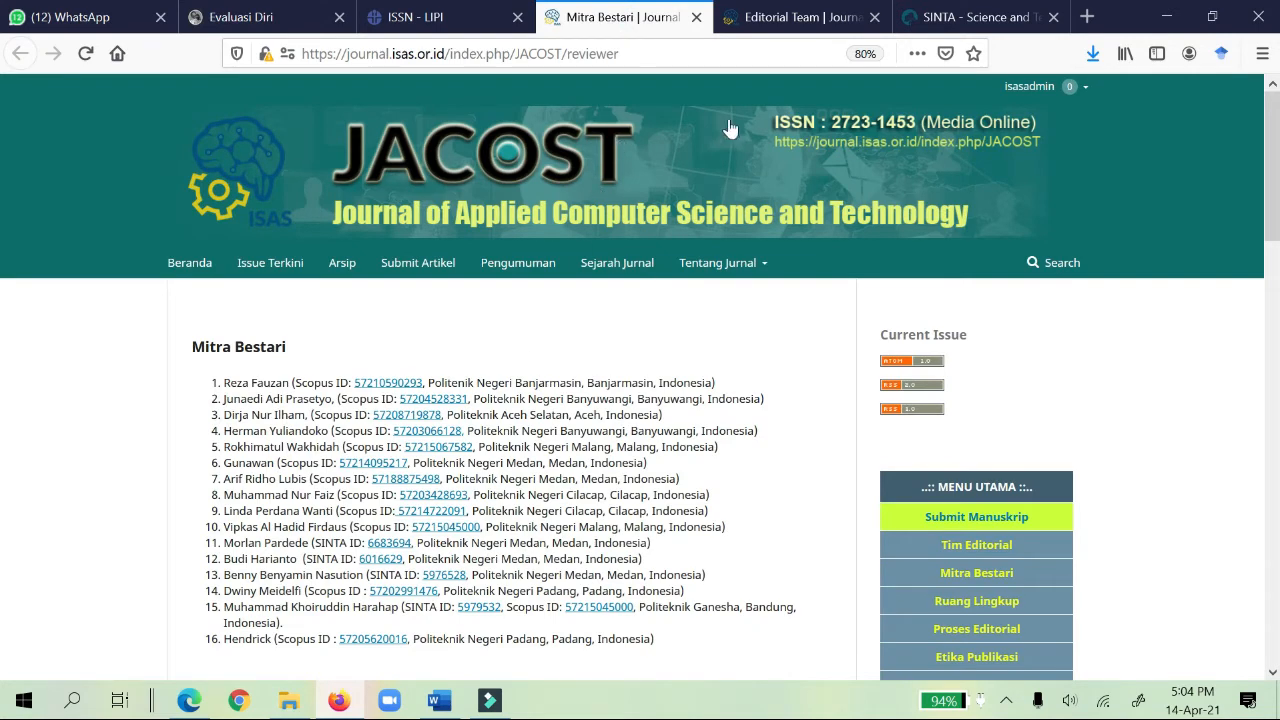
left_click(814, 17)
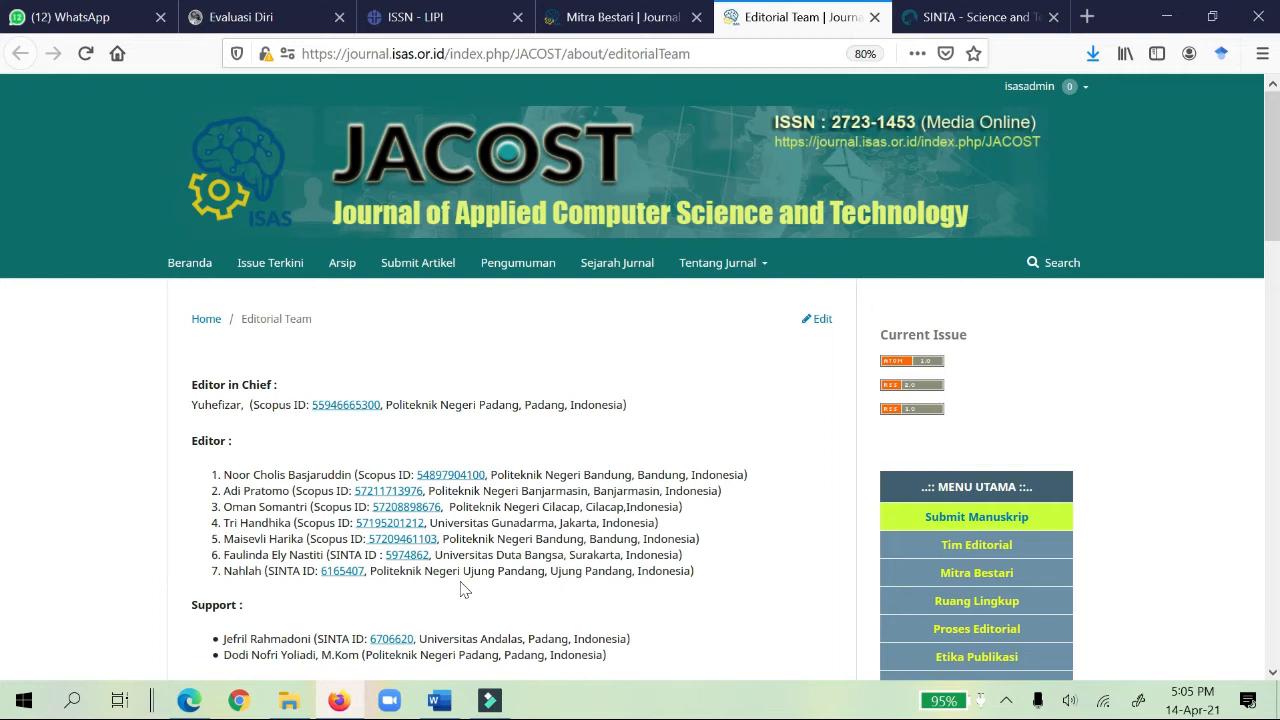
left_click(436, 15)
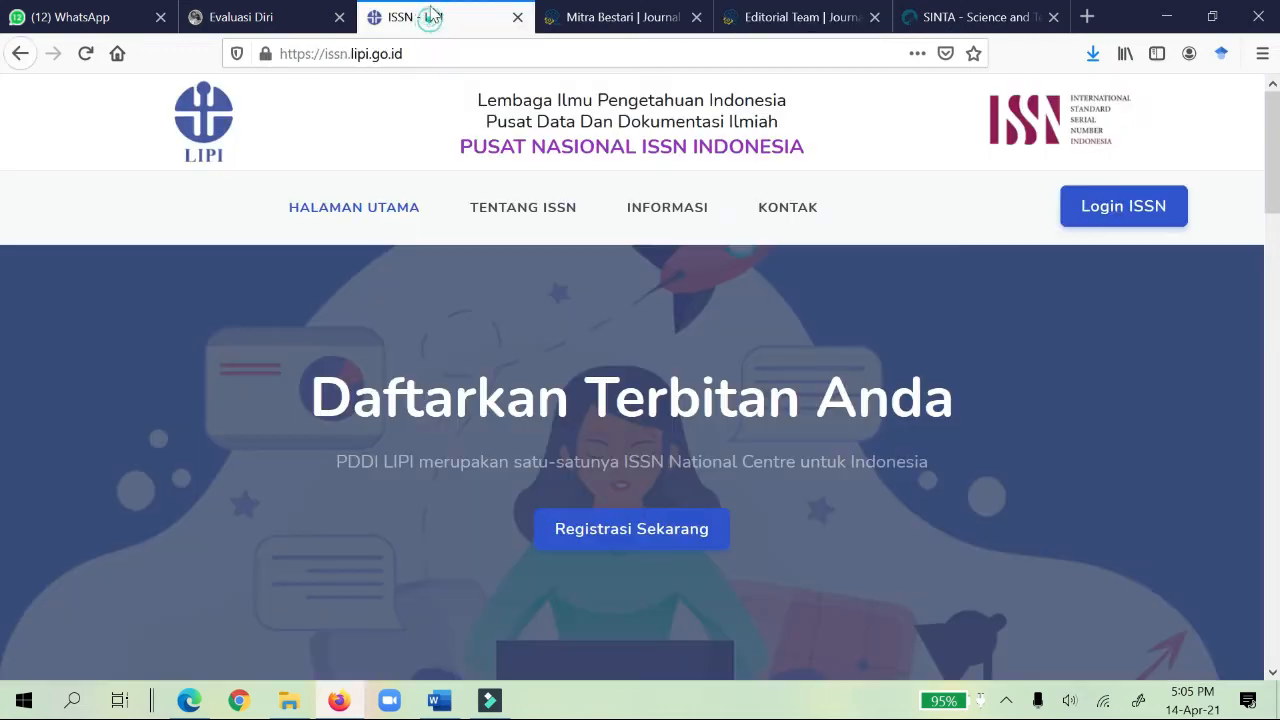
left_click(517, 17)
left_click(297, 23)
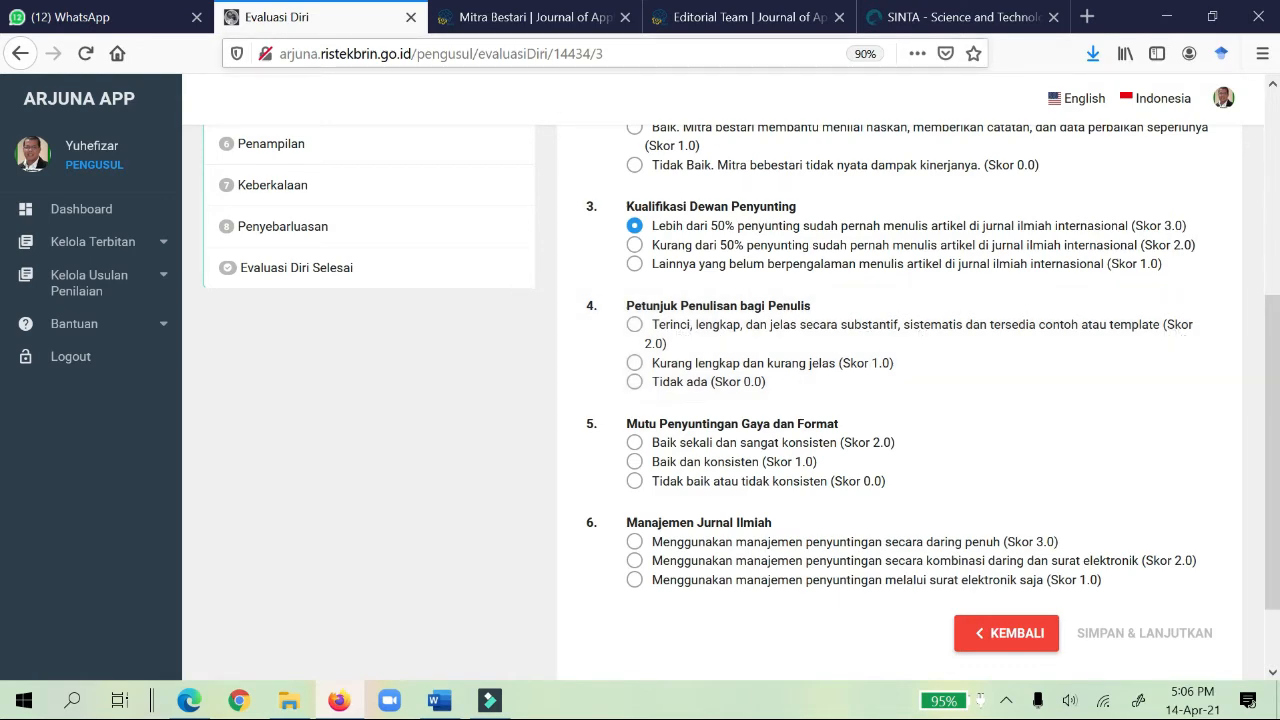
left_click(706, 15)
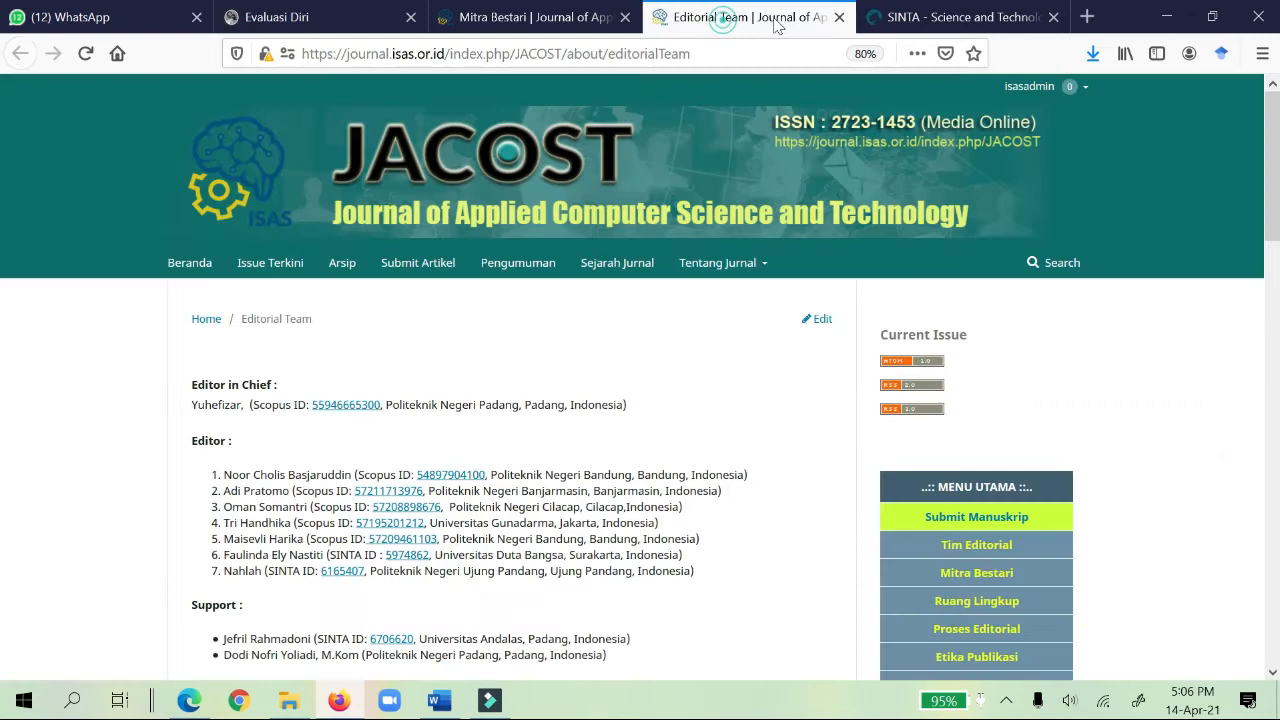
left_click(839, 17)
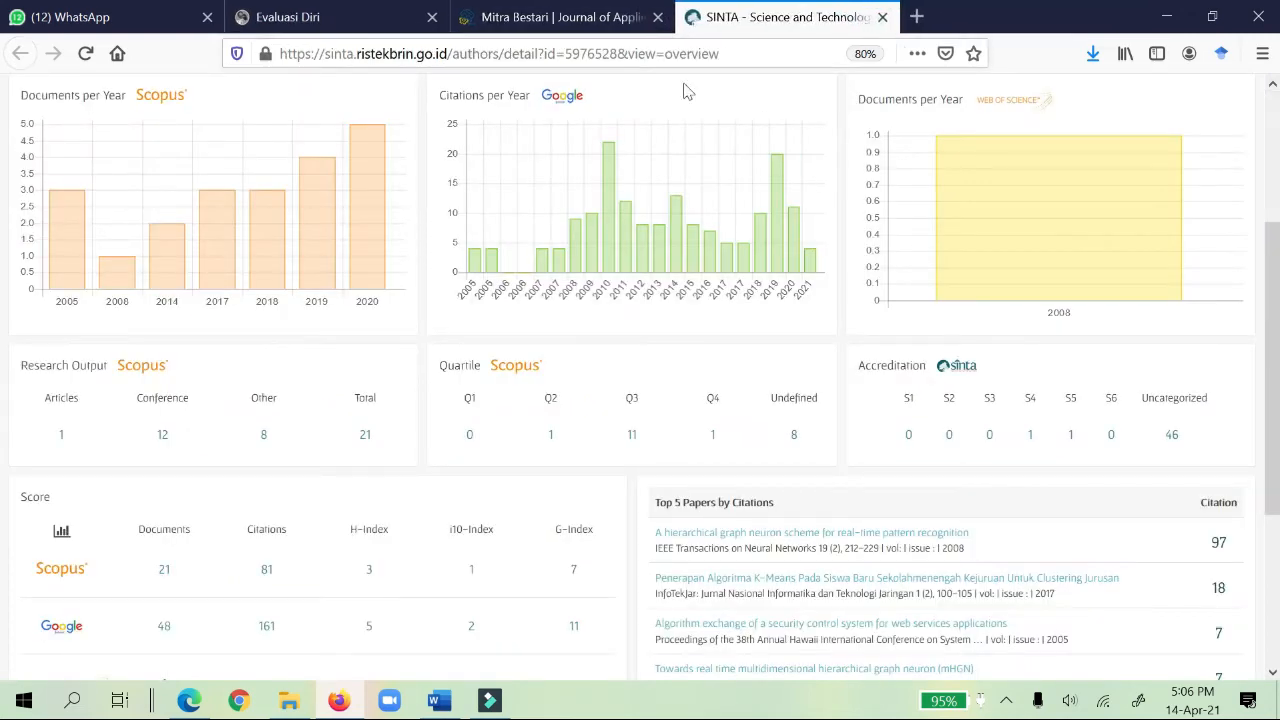
left_click(882, 17)
Open the journal's Panduan Penulis page and examine the title heading and the author, affiliation and e-mail format
scroll(786, 255, "down", 3)
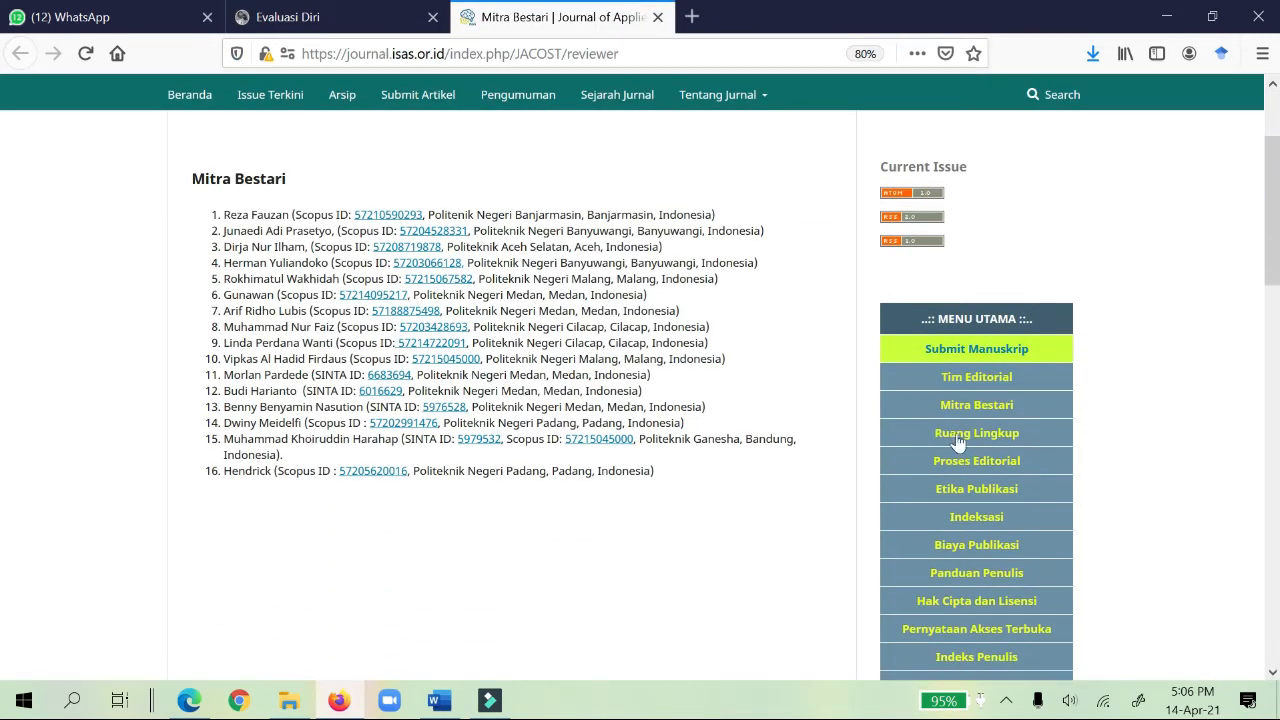
left_click(976, 573)
scroll(487, 400, "down", 2)
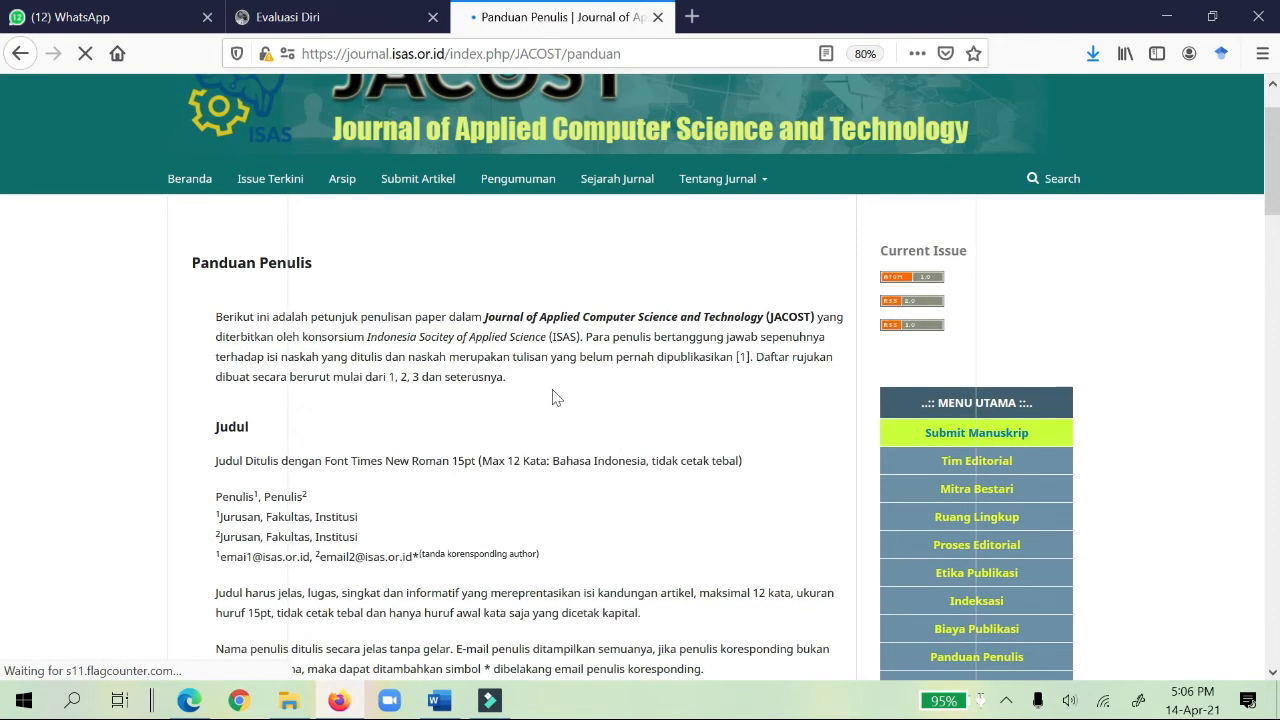
scroll(487, 400, "down", 3)
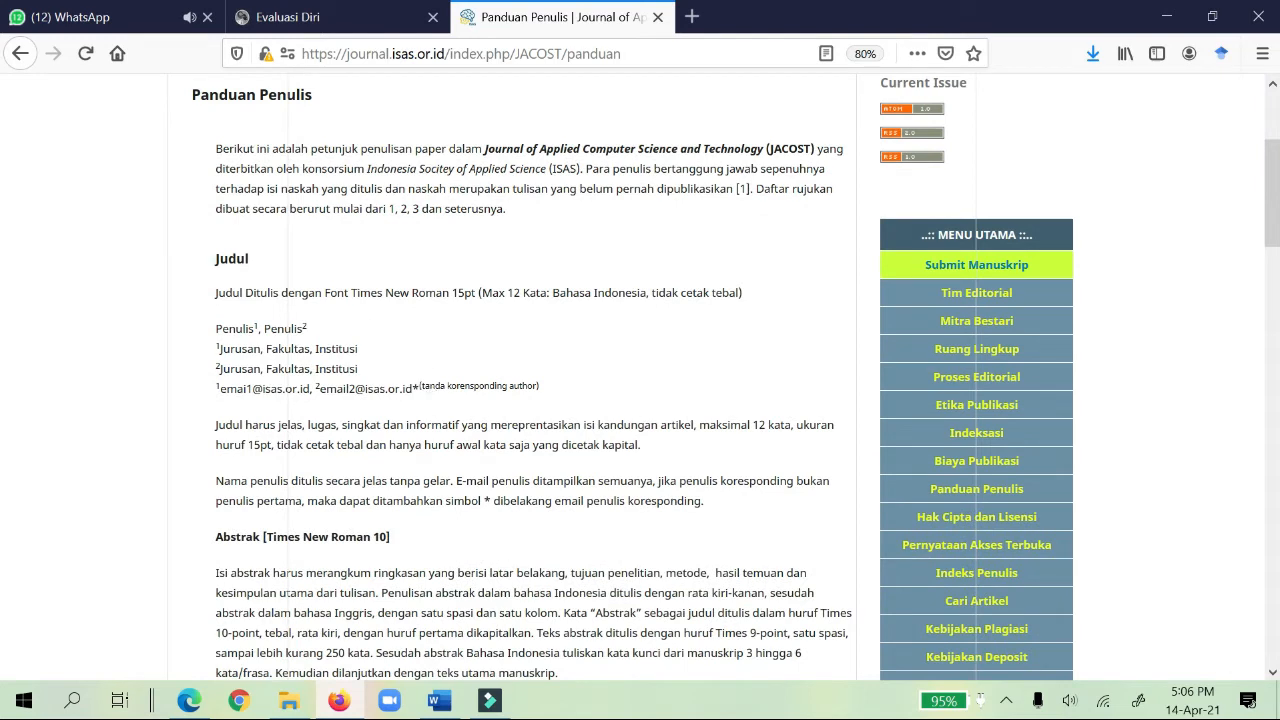
double_click(267, 264)
left_click_drag(221, 328, 380, 390)
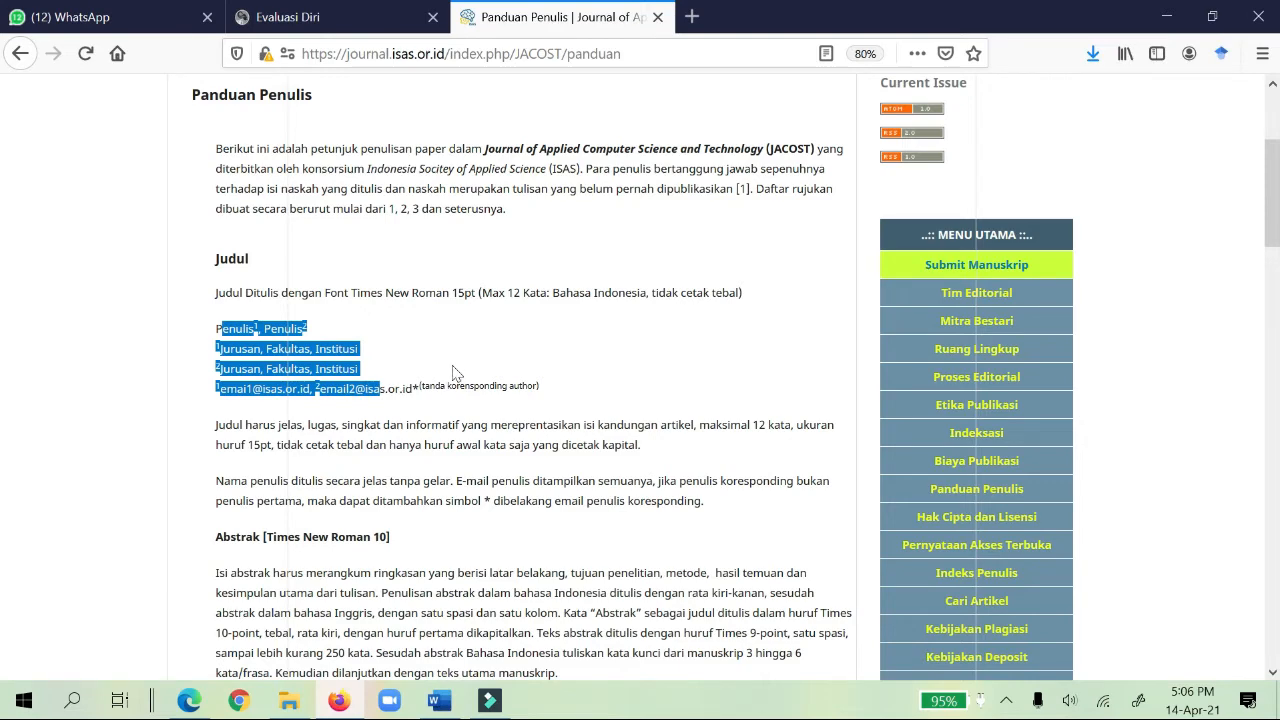
Examine the Panduan Penulis rules for the title's length and font size and for the Abstrak's font and content
scroll(452, 372, "down", 2)
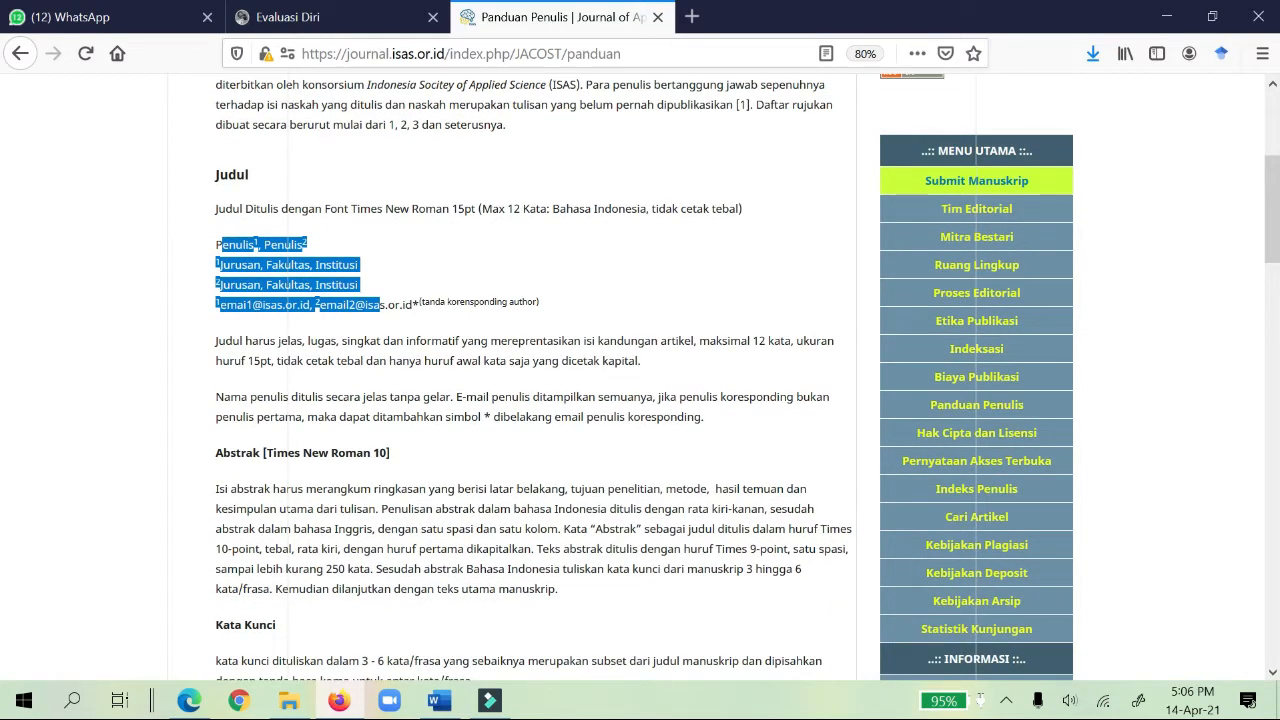
left_click_drag(246, 358, 334, 360)
scroll(531, 378, "down", 2)
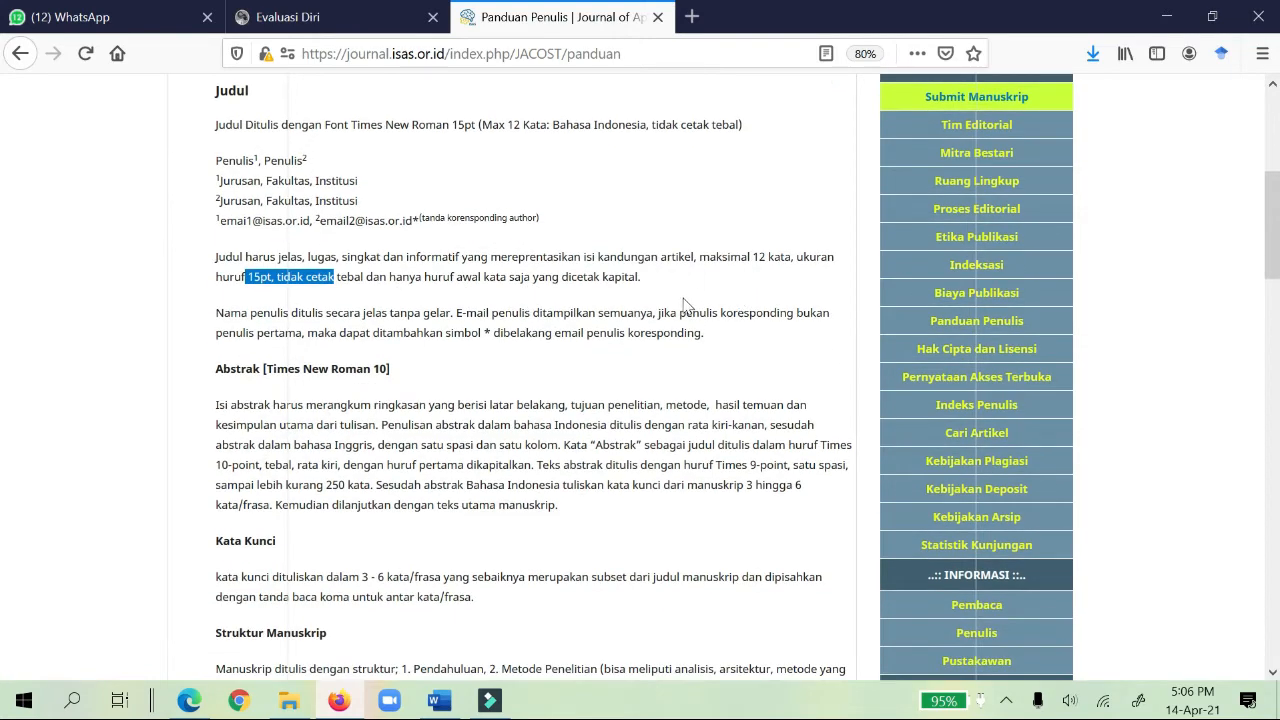
left_click_drag(742, 254, 792, 256)
scroll(540, 330, "down", 2)
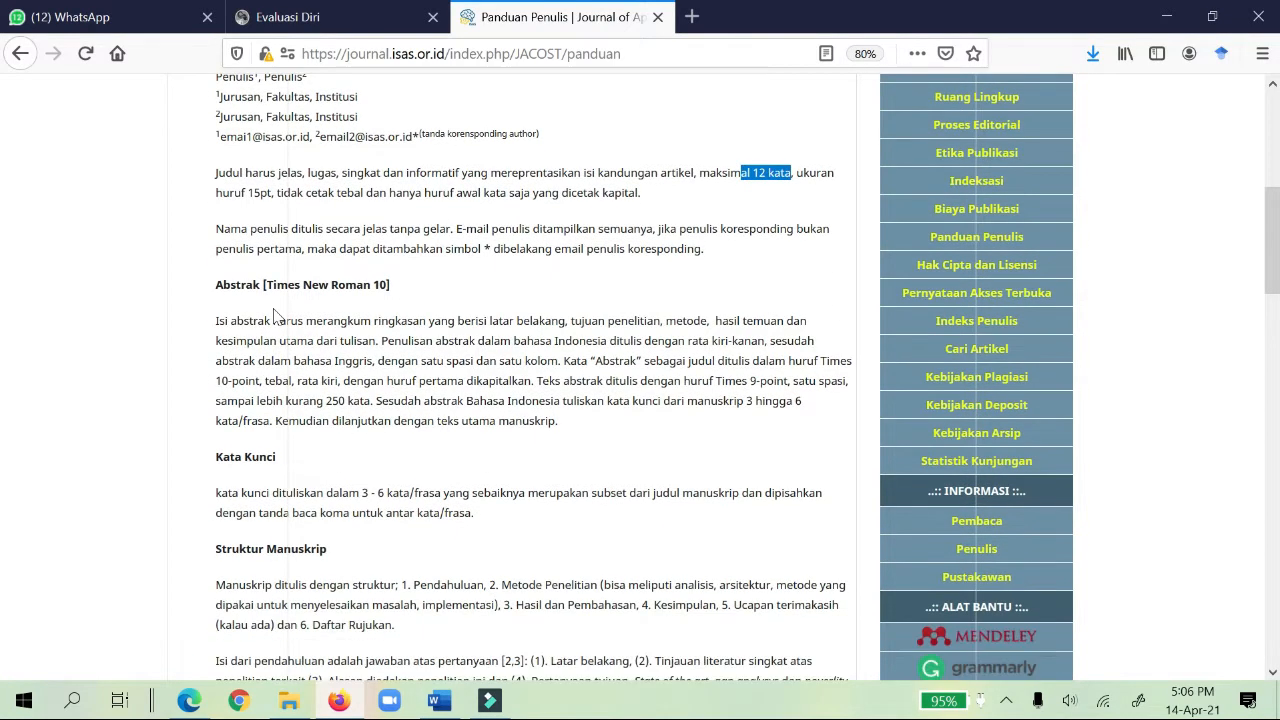
left_click_drag(270, 285, 392, 286)
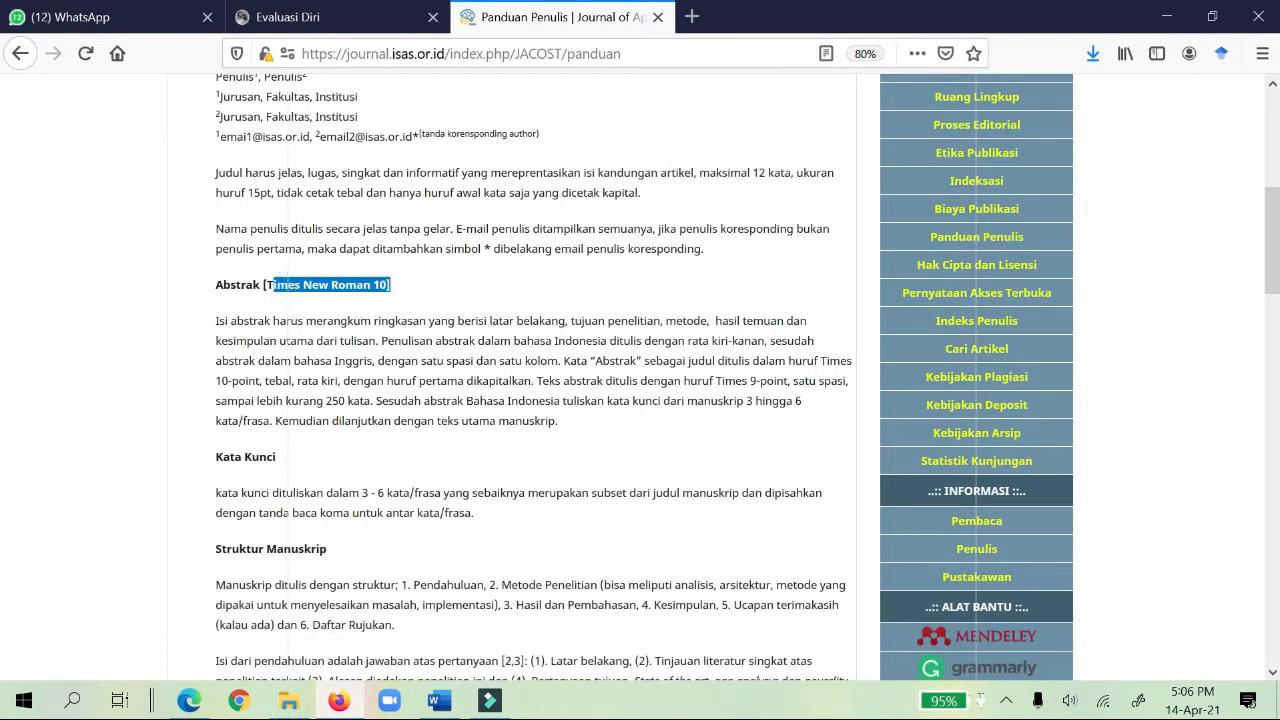
left_click_drag(216, 321, 593, 418)
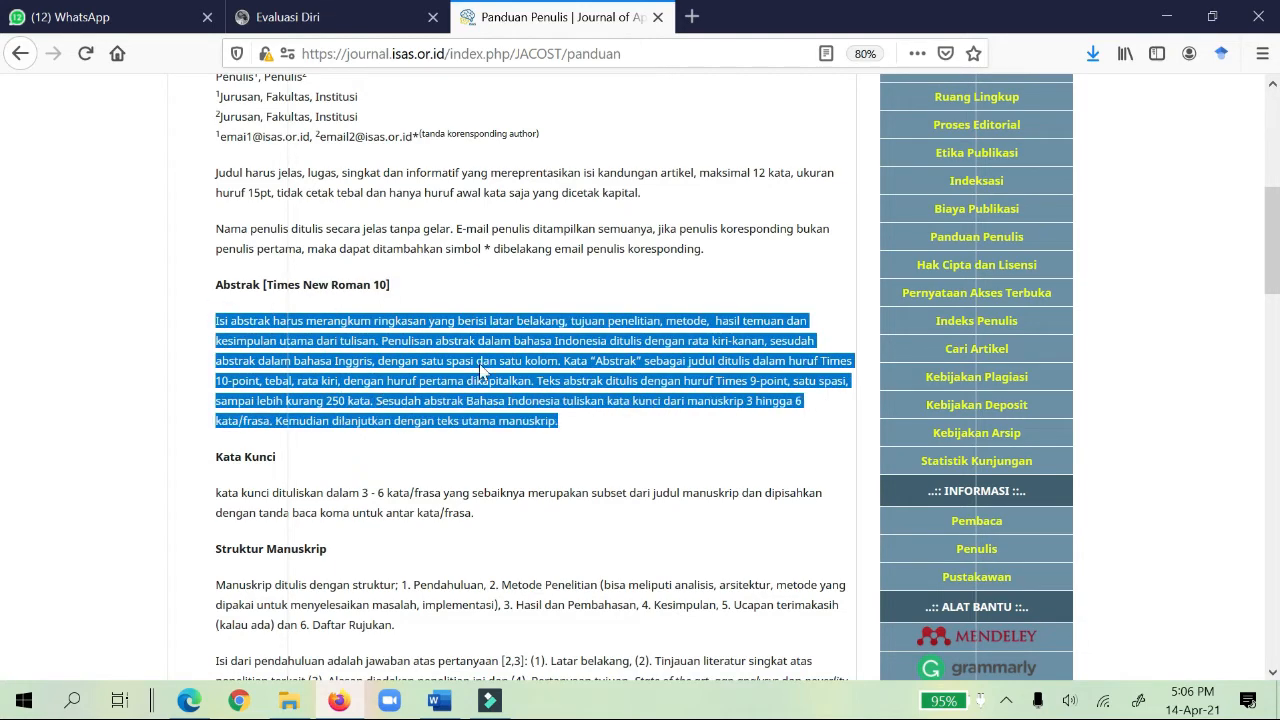
scroll(437, 354, "down", 1)
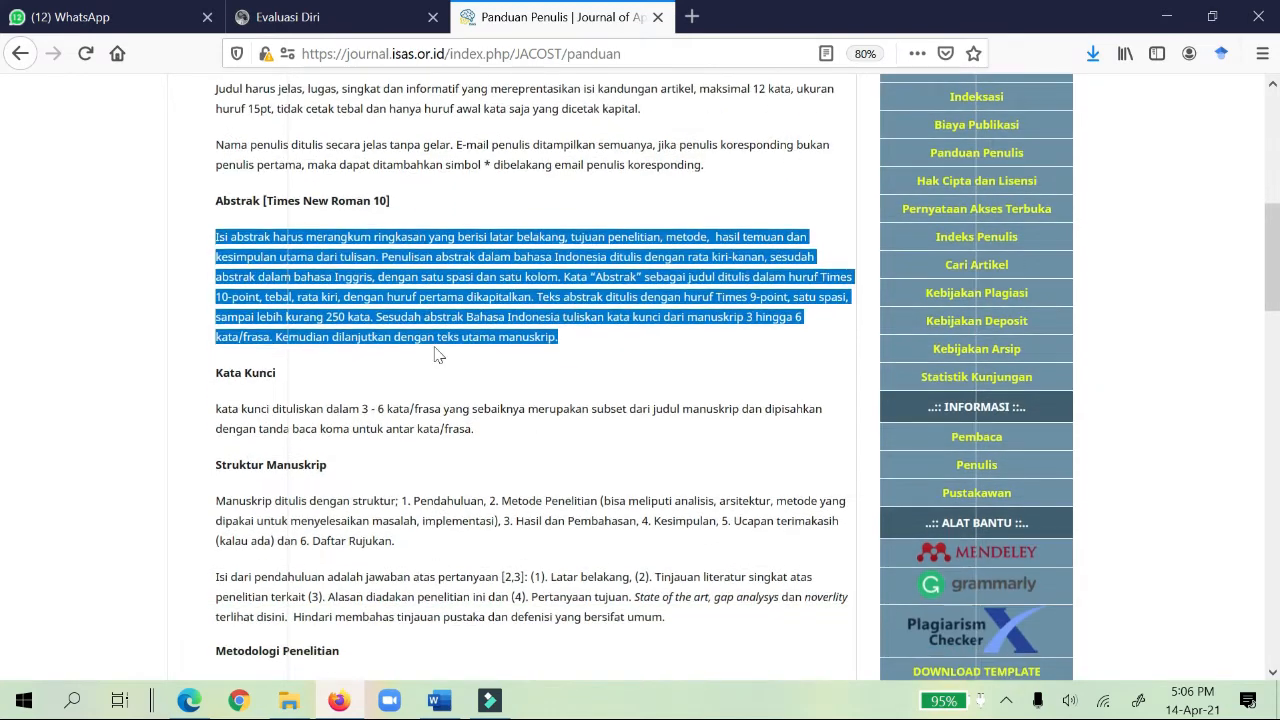
Review the Kata Kunci and Struktur Manuskrip guidelines, including the introduction's required content and the Metodologi Penelitian section
scroll(258, 376, "down", 1)
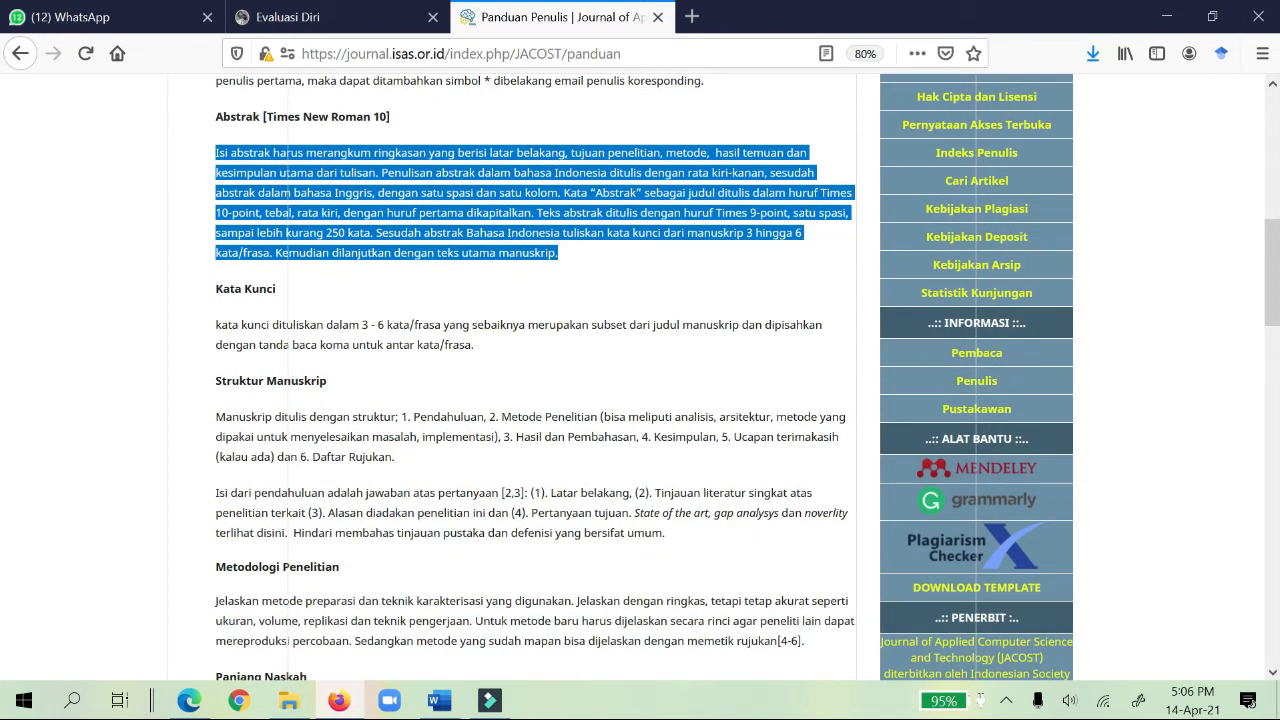
scroll(395, 342, "down", 1)
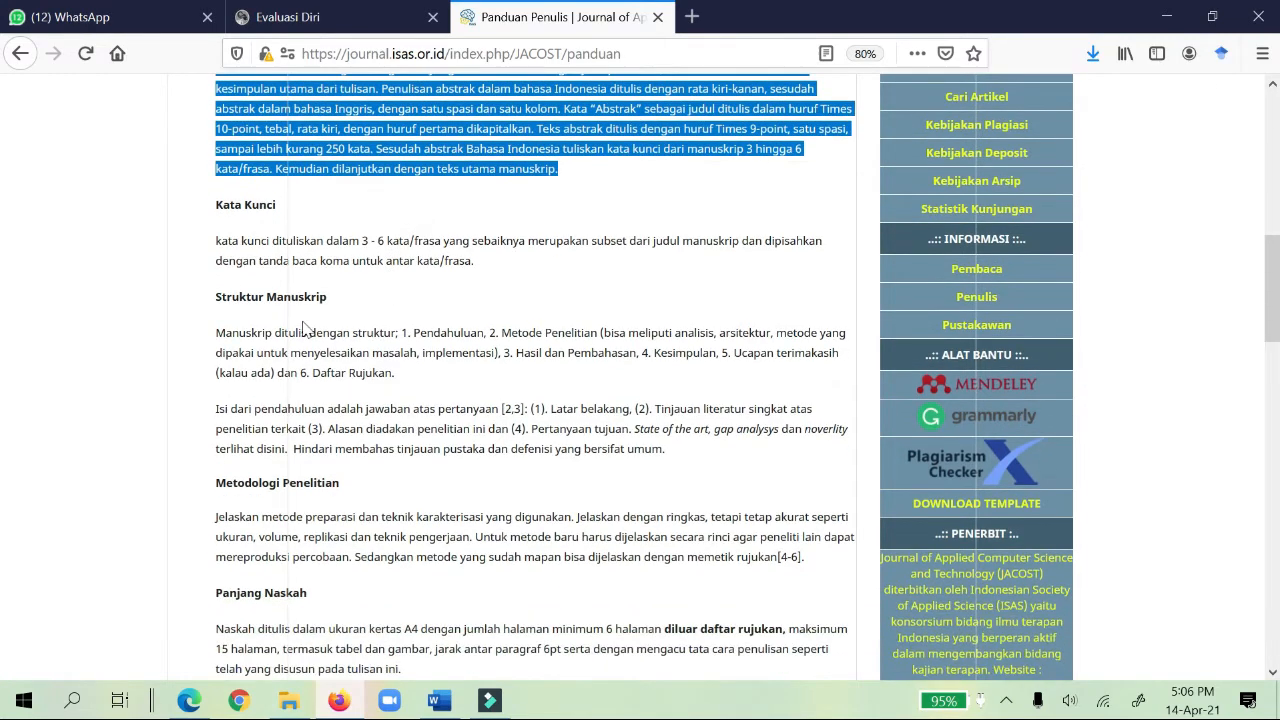
scroll(270, 325, "down", 1)
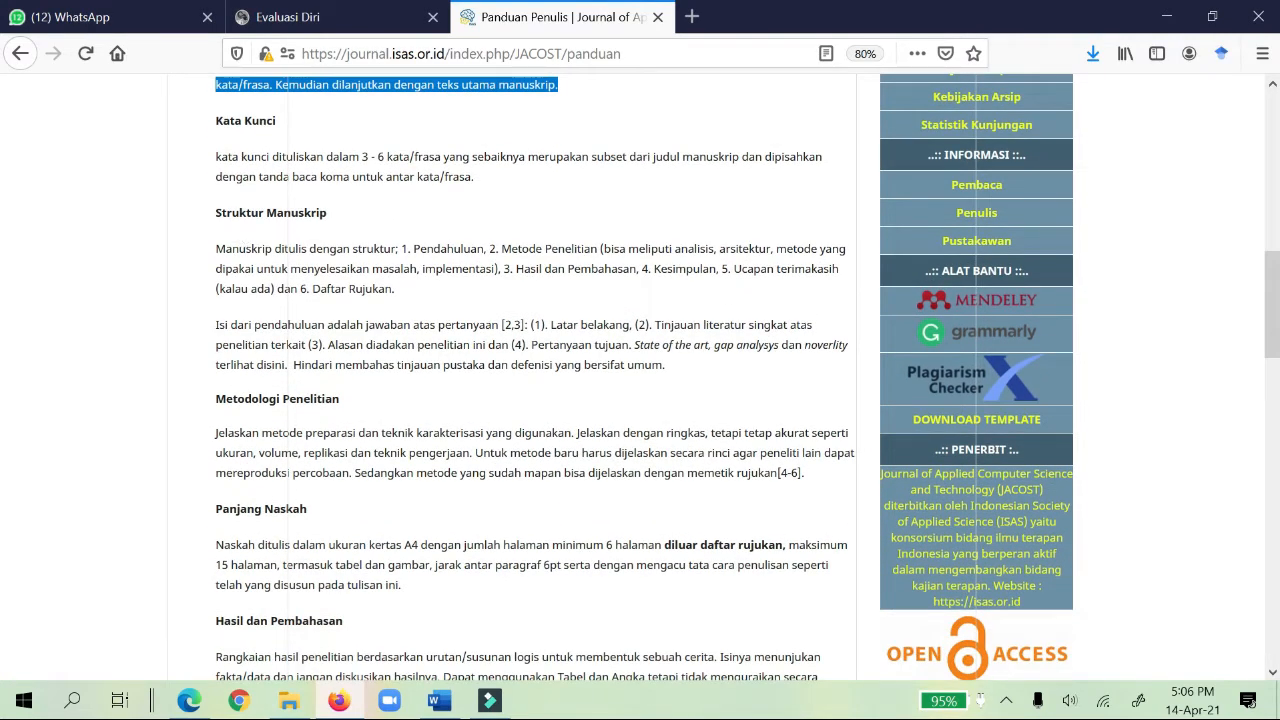
left_click_drag(401, 248, 485, 249)
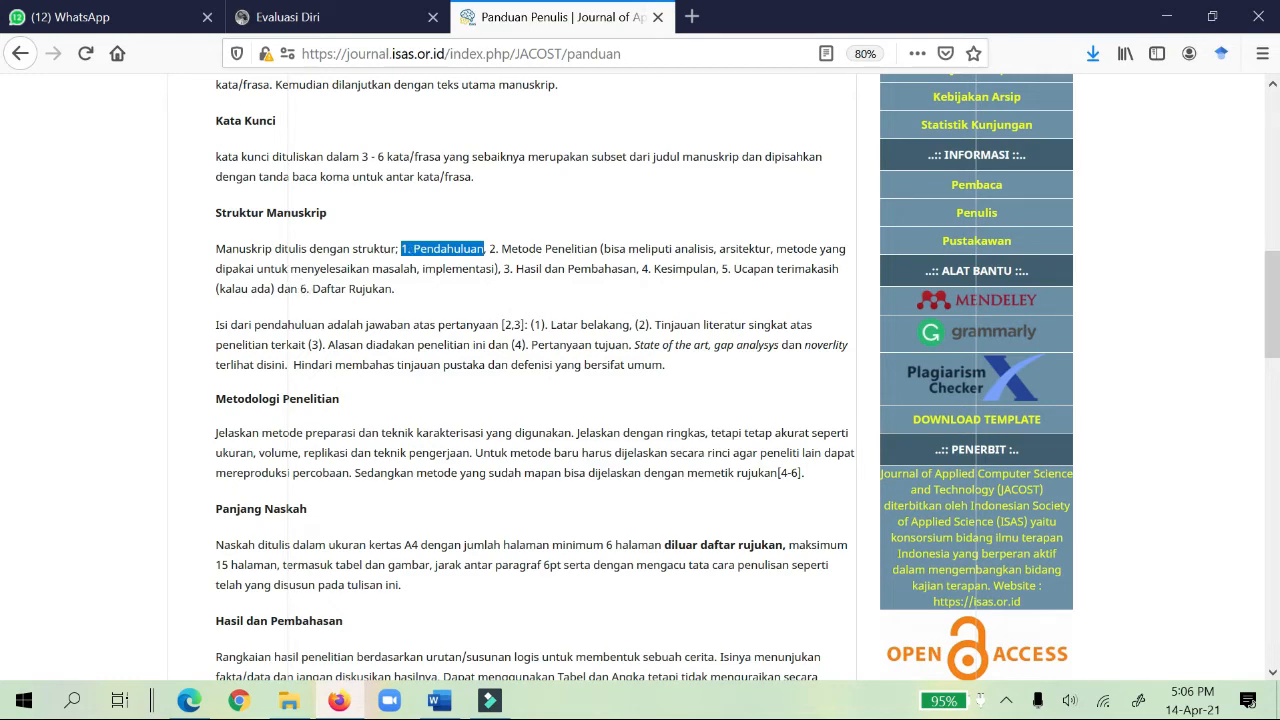
scroll(519, 287, "down", 2)
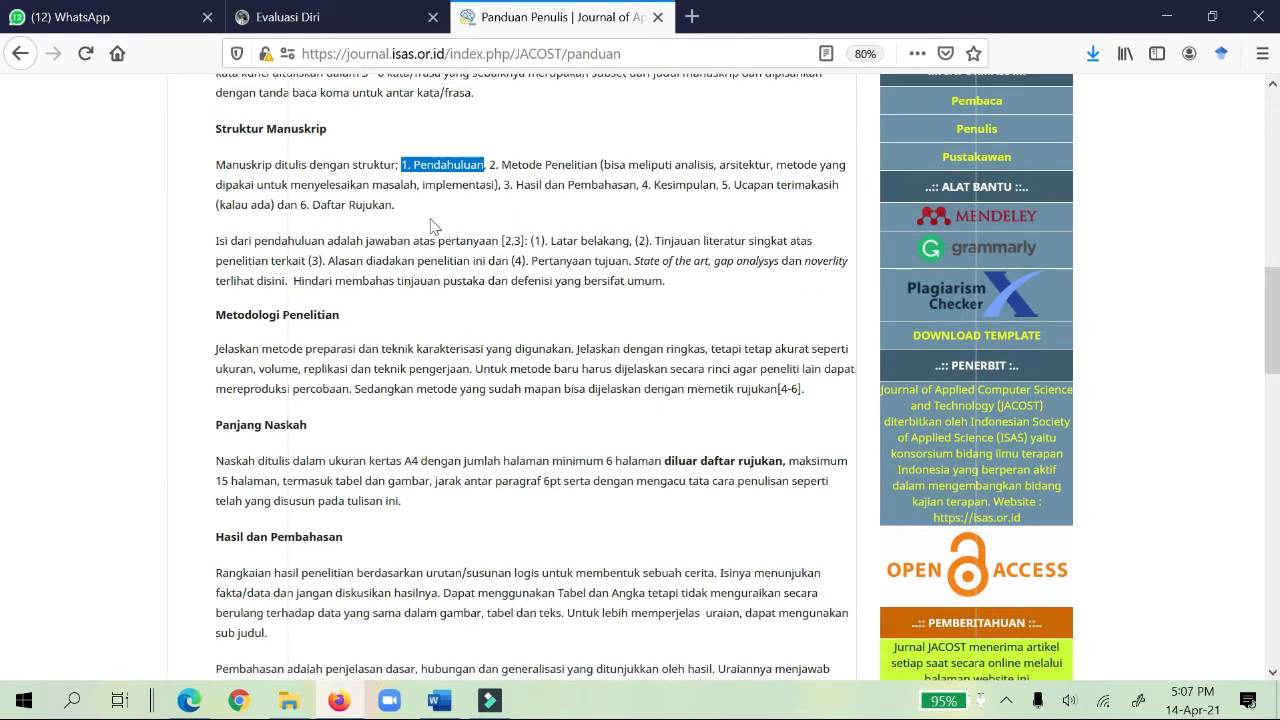
left_click_drag(267, 241, 527, 241)
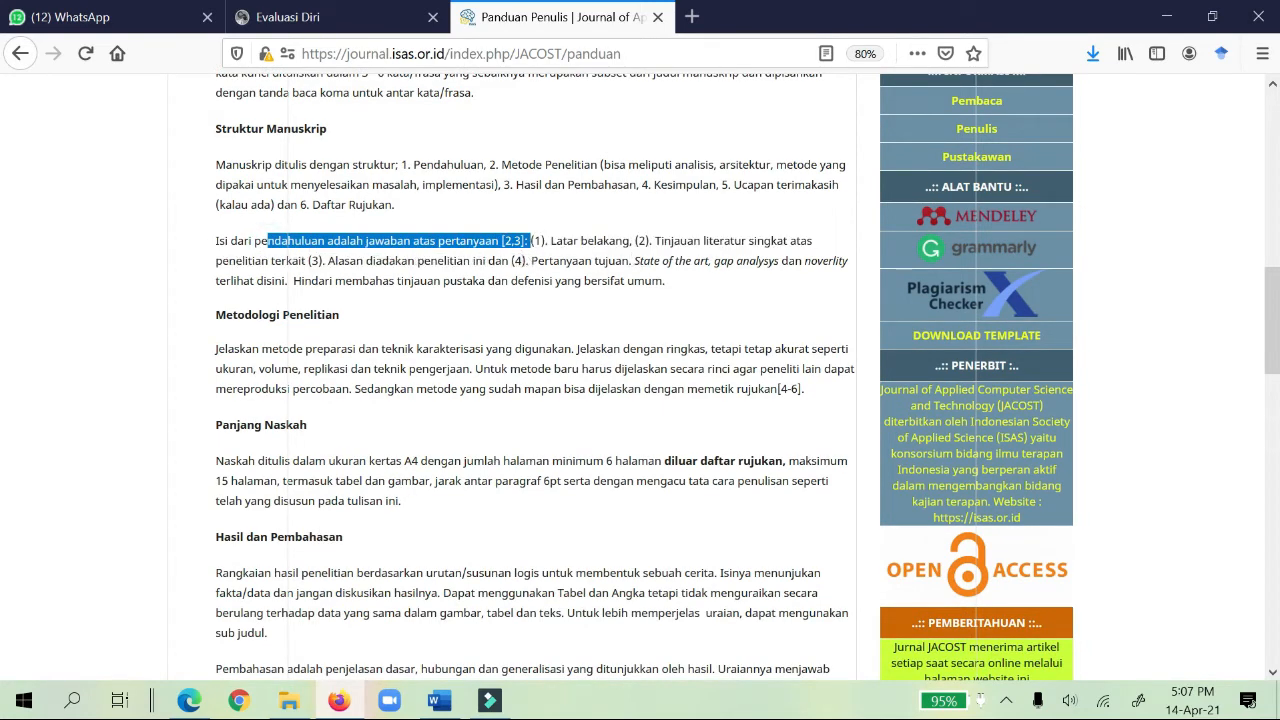
left_click_drag(215, 318, 352, 318)
left_click_drag(215, 354, 482, 369)
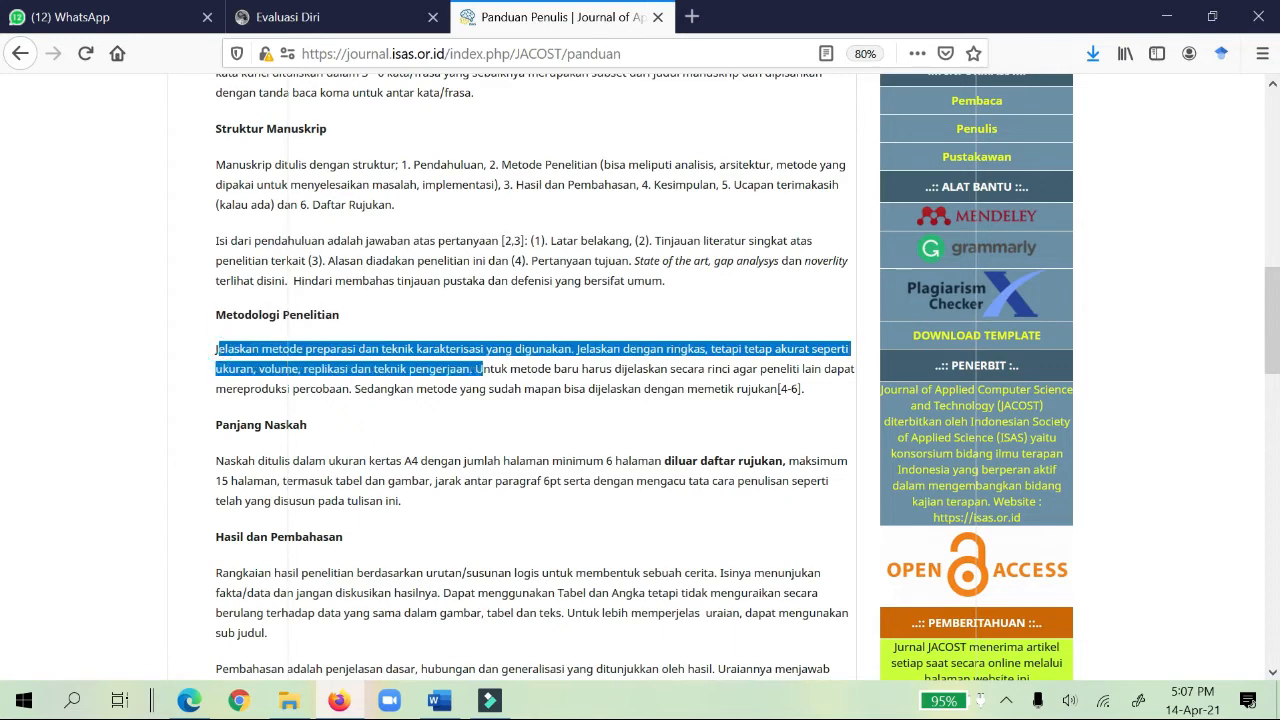
Check the paper size and minimum page count under Panjang Naskah, and the Hasil dan Pembahasan guidance
scroll(483, 369, "down", 2)
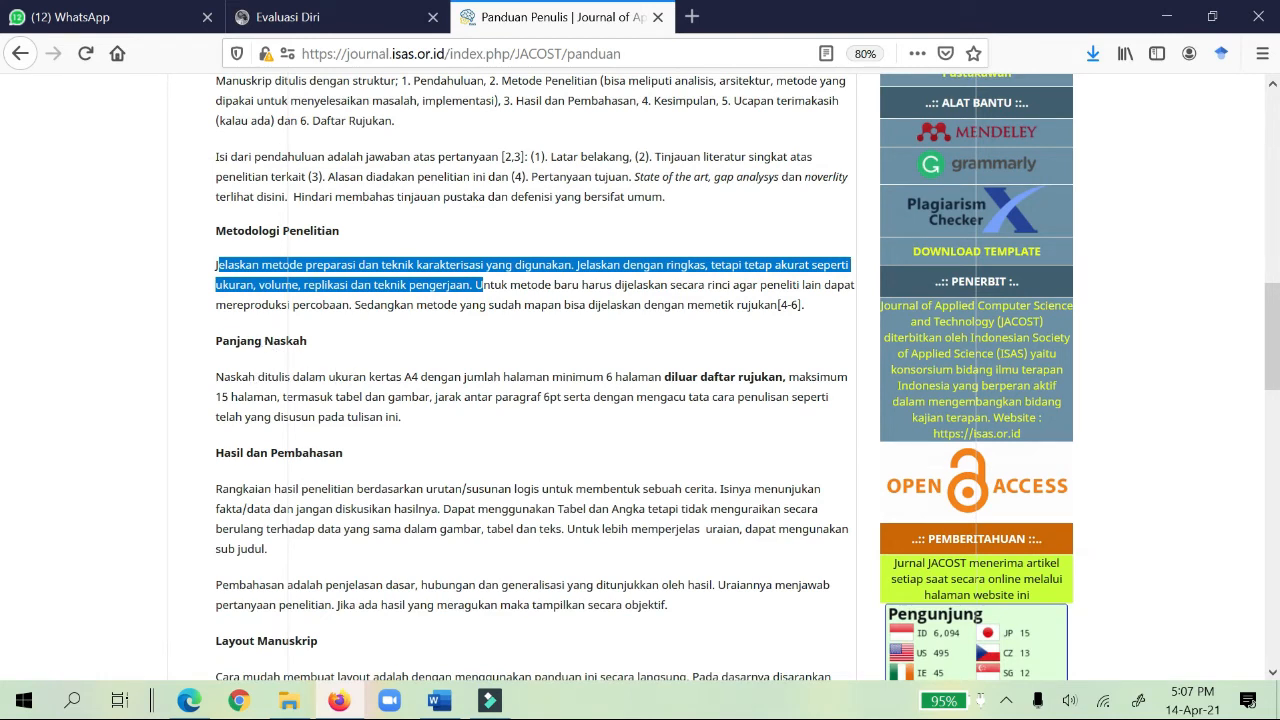
double_click(411, 376)
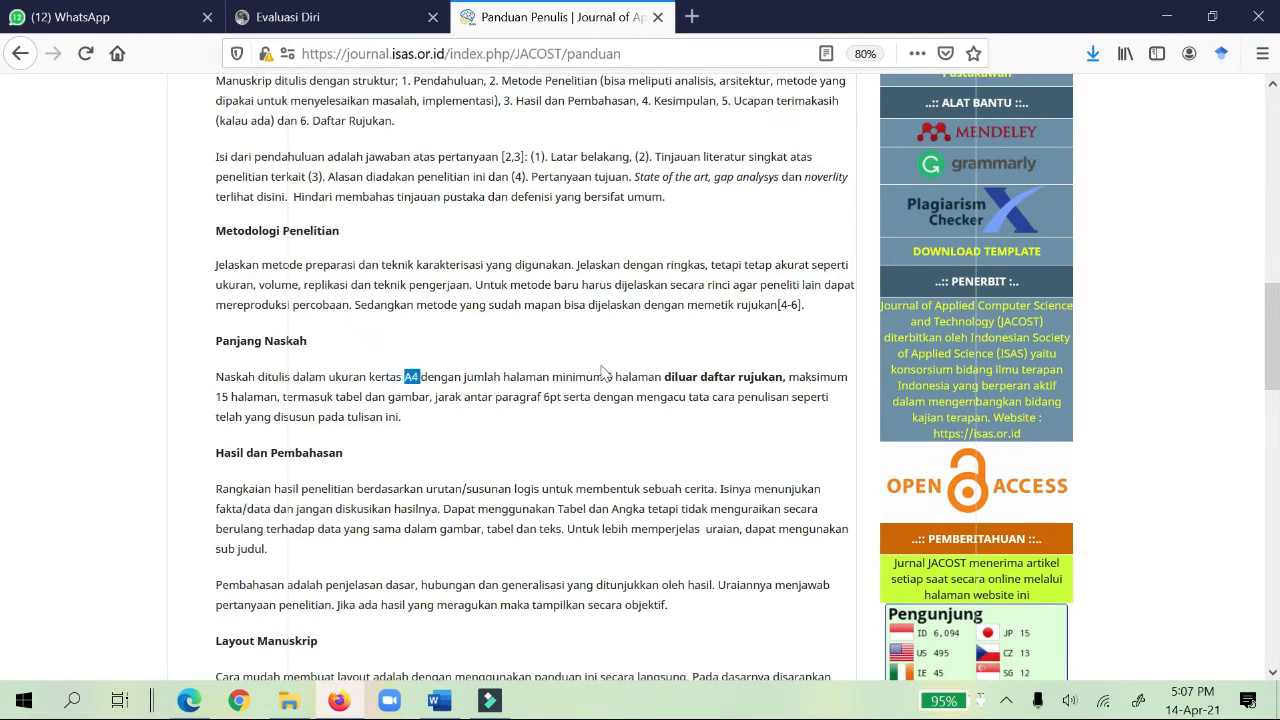
left_click_drag(630, 377, 604, 377)
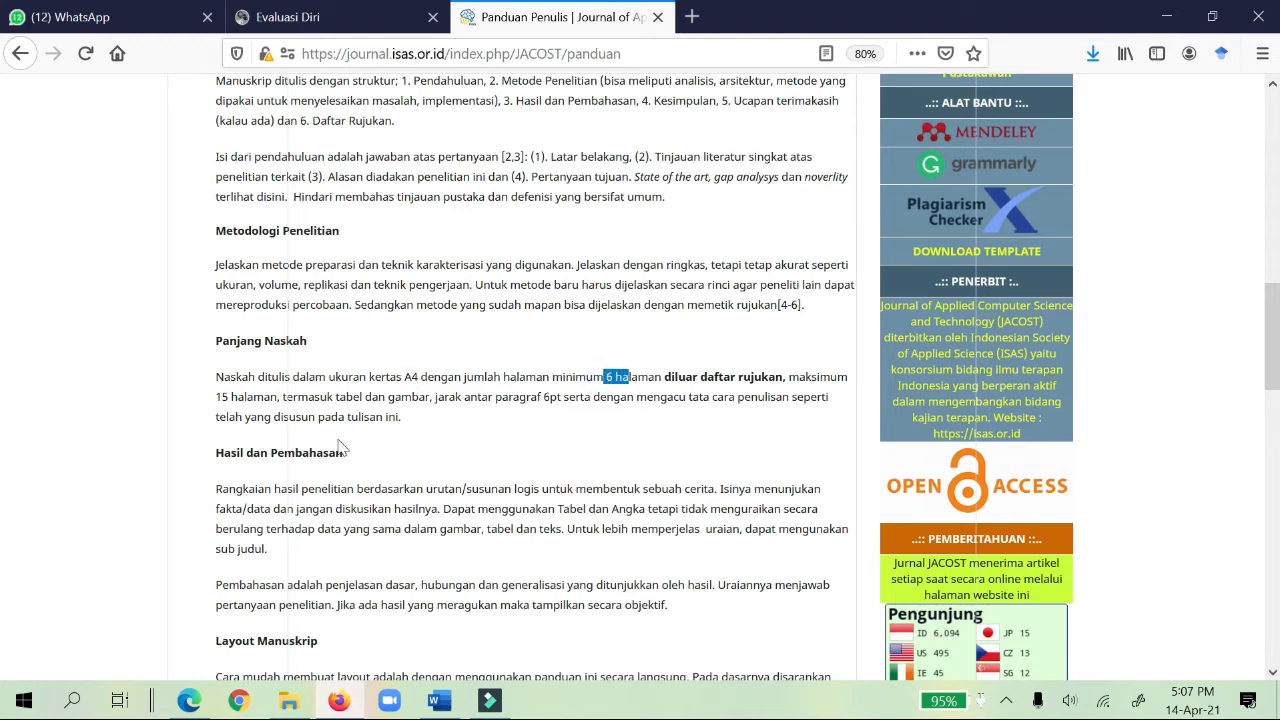
left_click_drag(224, 453, 354, 457)
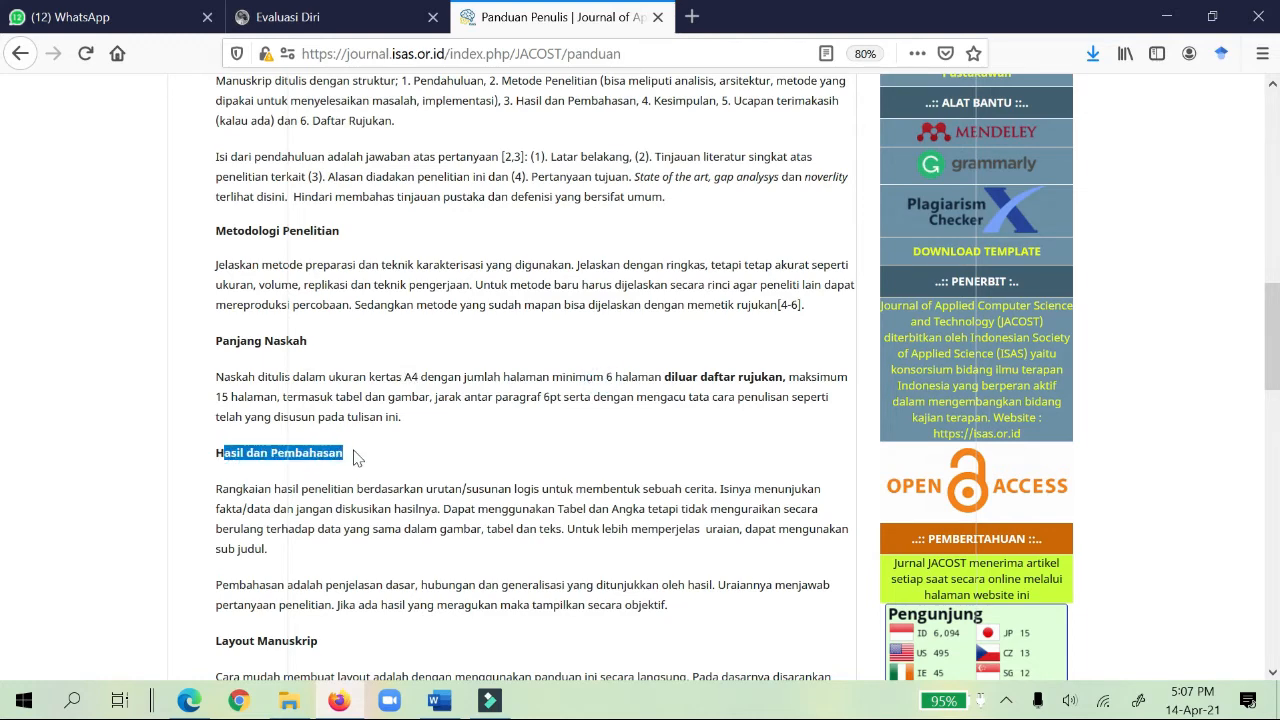
scroll(354, 457, "down", 1)
scroll(354, 457, "down", 2)
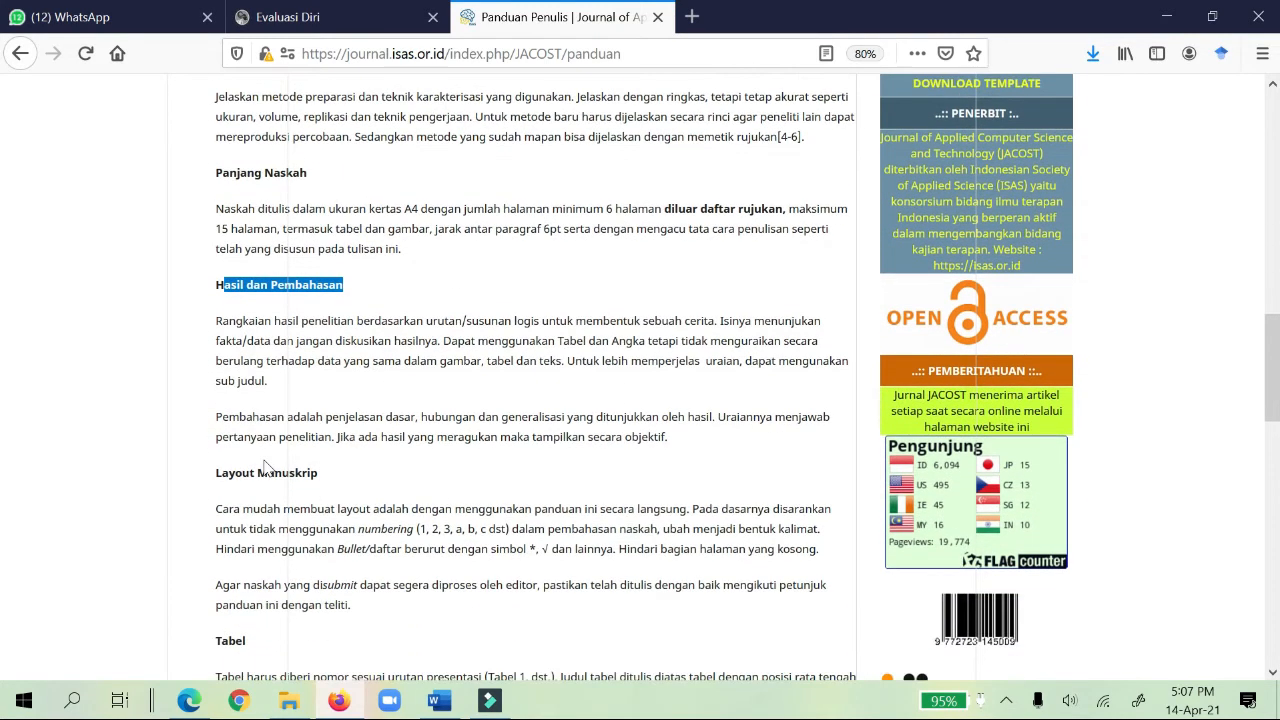
Read the remaining author guidelines from Layout Manuskrip, Tabel, Gambar and Rumus through Listing Program to Daftar Rujukan
scroll(244, 416, "down", 2)
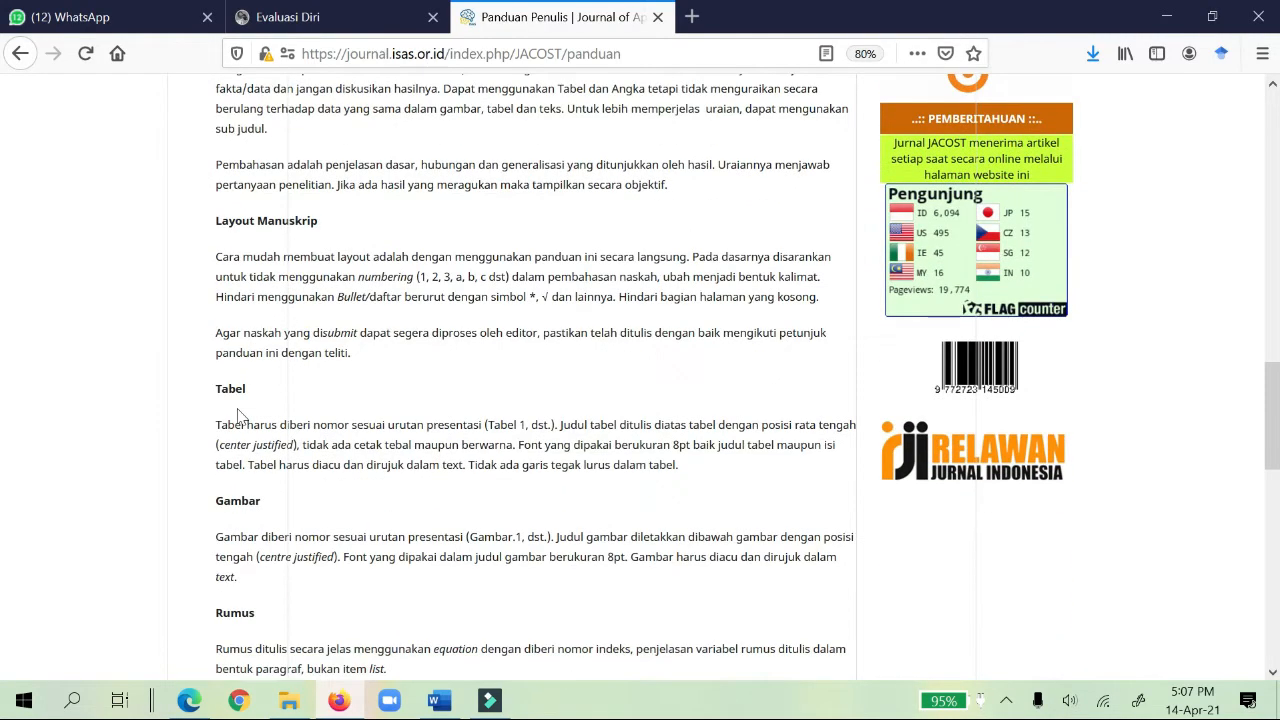
scroll(244, 410, "down", 1)
scroll(245, 425, "down", 1)
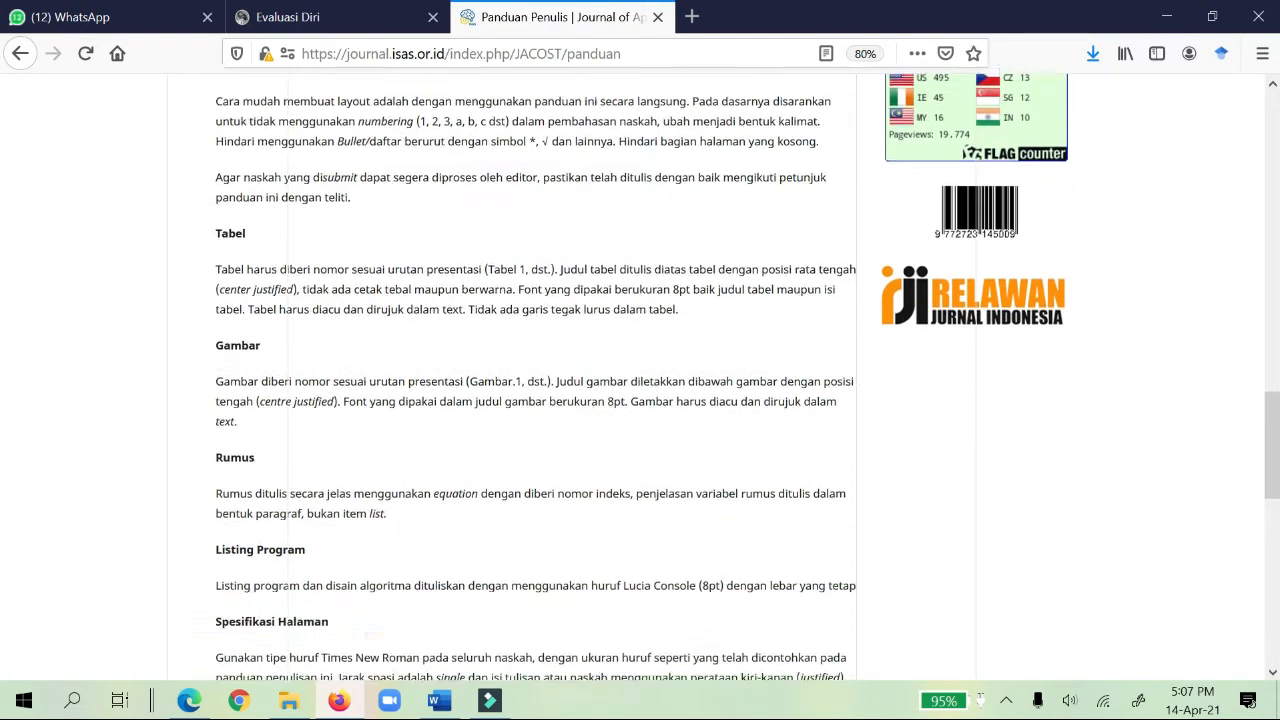
scroll(285, 430, "down", 2)
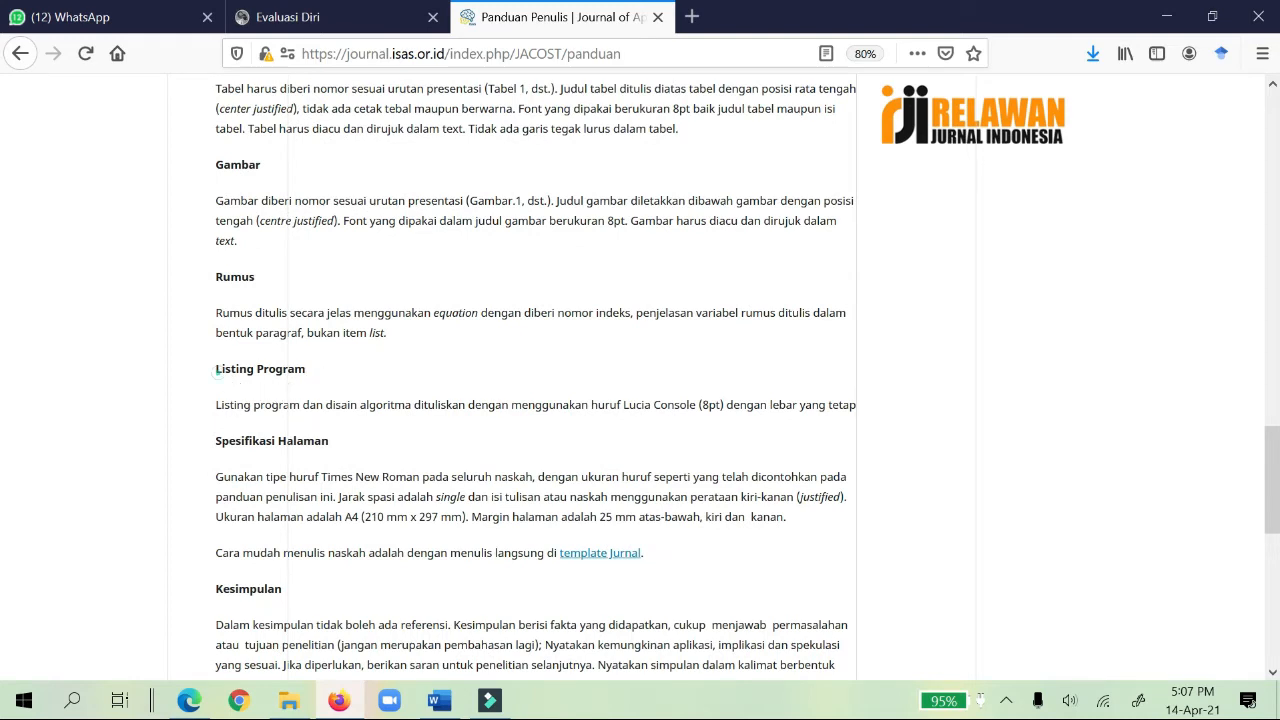
left_click_drag(217, 372, 312, 384)
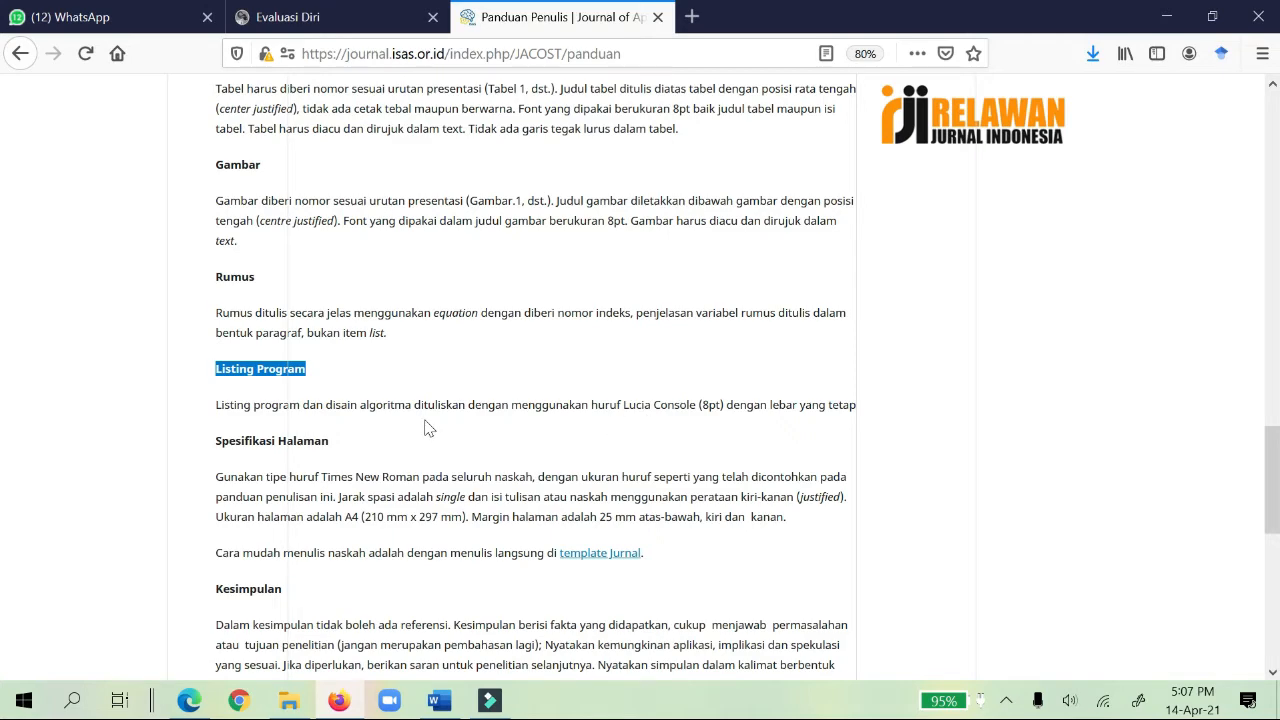
scroll(430, 428, "down", 3)
scroll(279, 463, "down", 1)
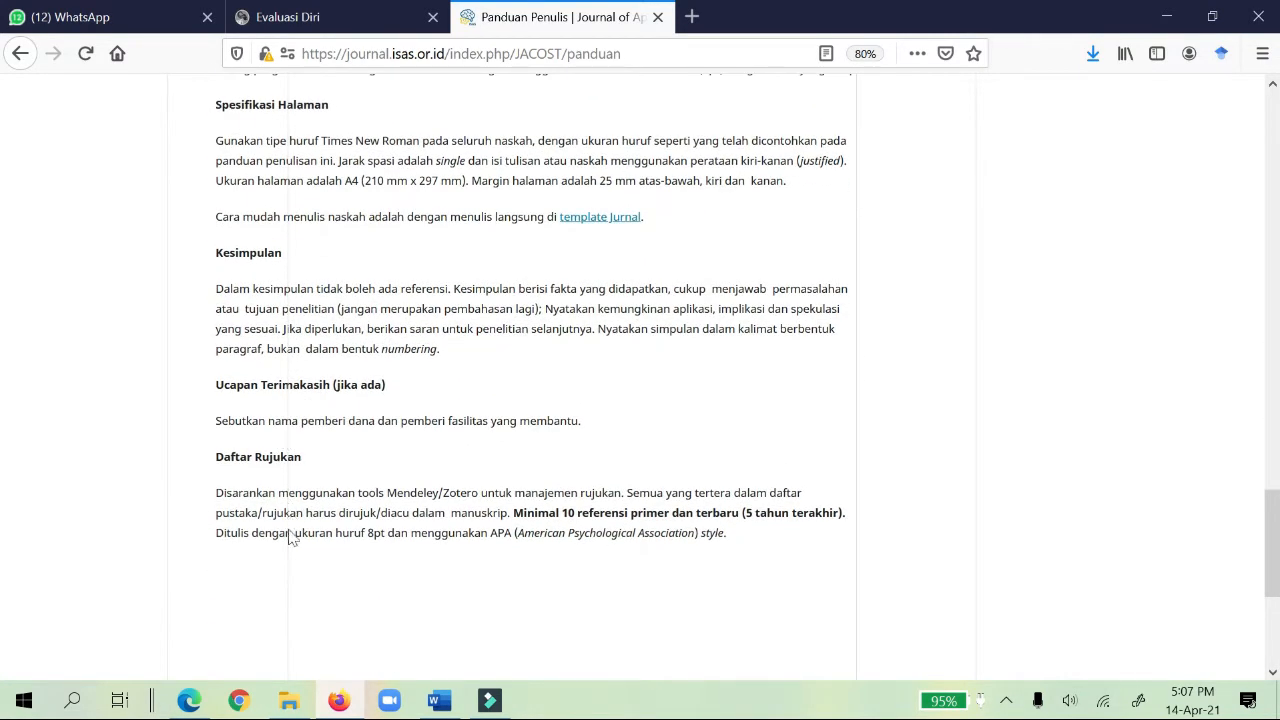
scroll(332, 467, "up", 2)
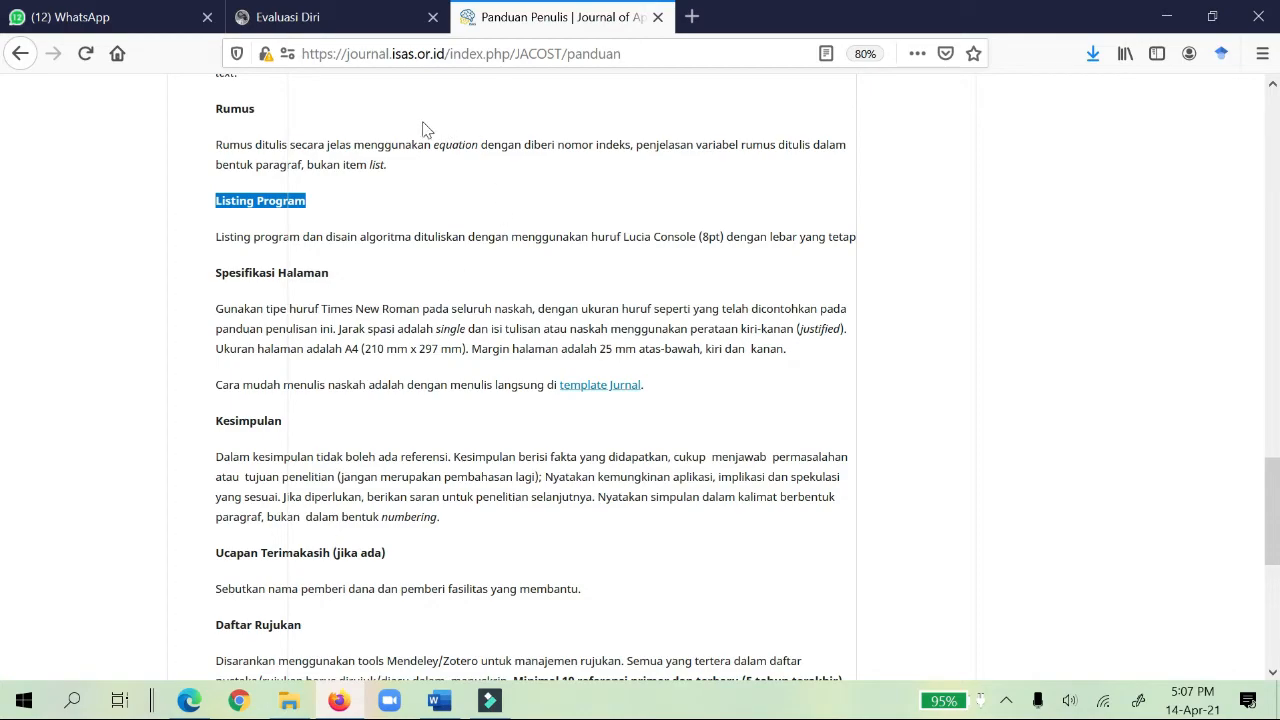
Download the journal's article template templateJACOST1.docx and open it in Word
scroll(983, 287, "up", 12)
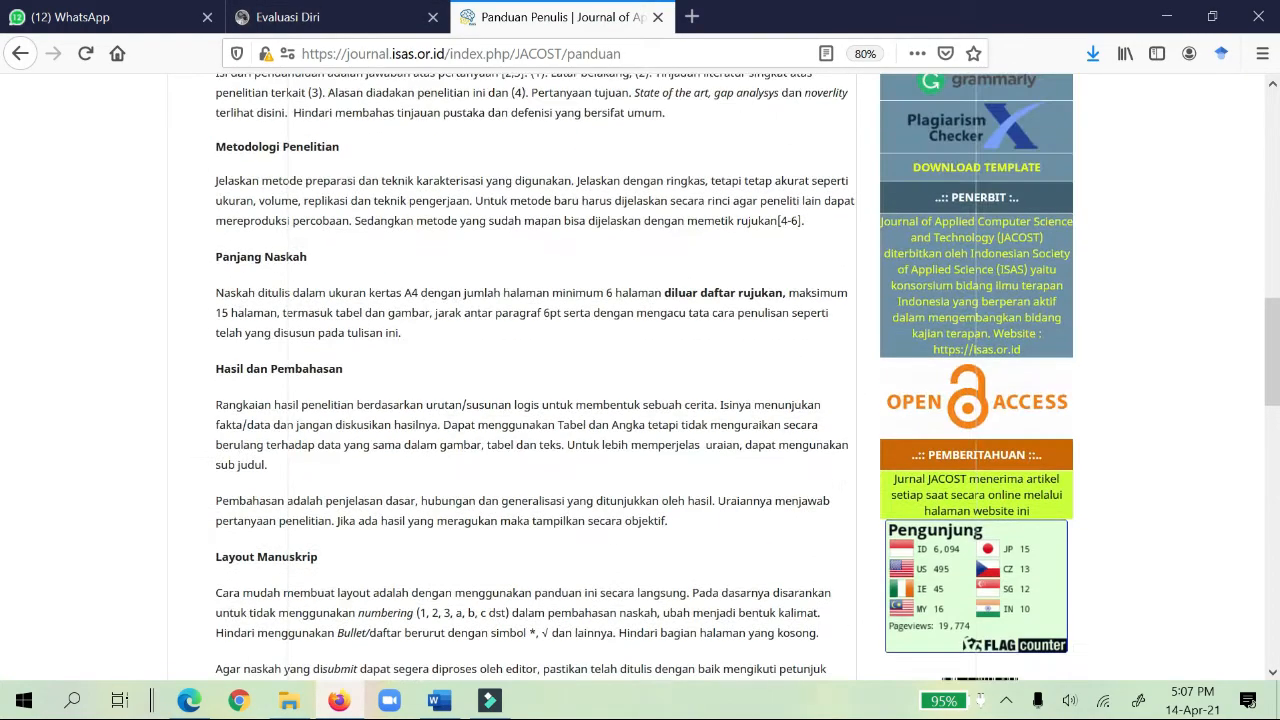
scroll(986, 300, "up", 10)
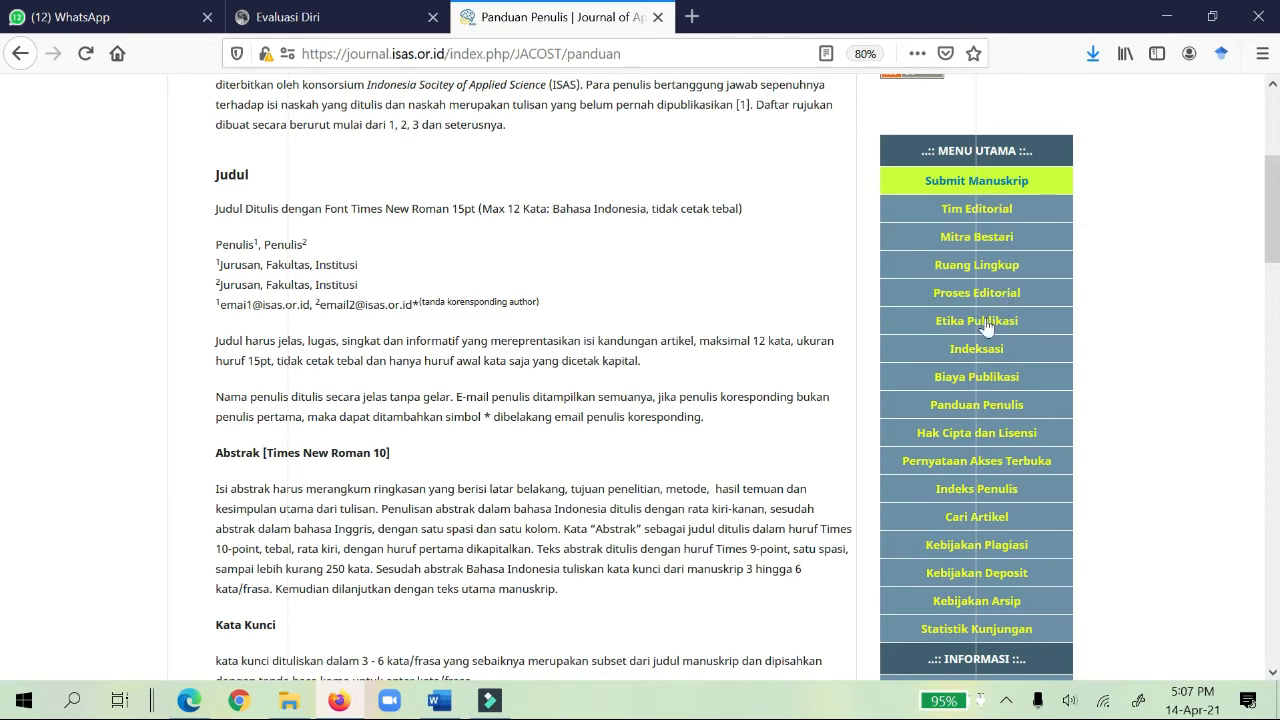
scroll(997, 444, "down", 3)
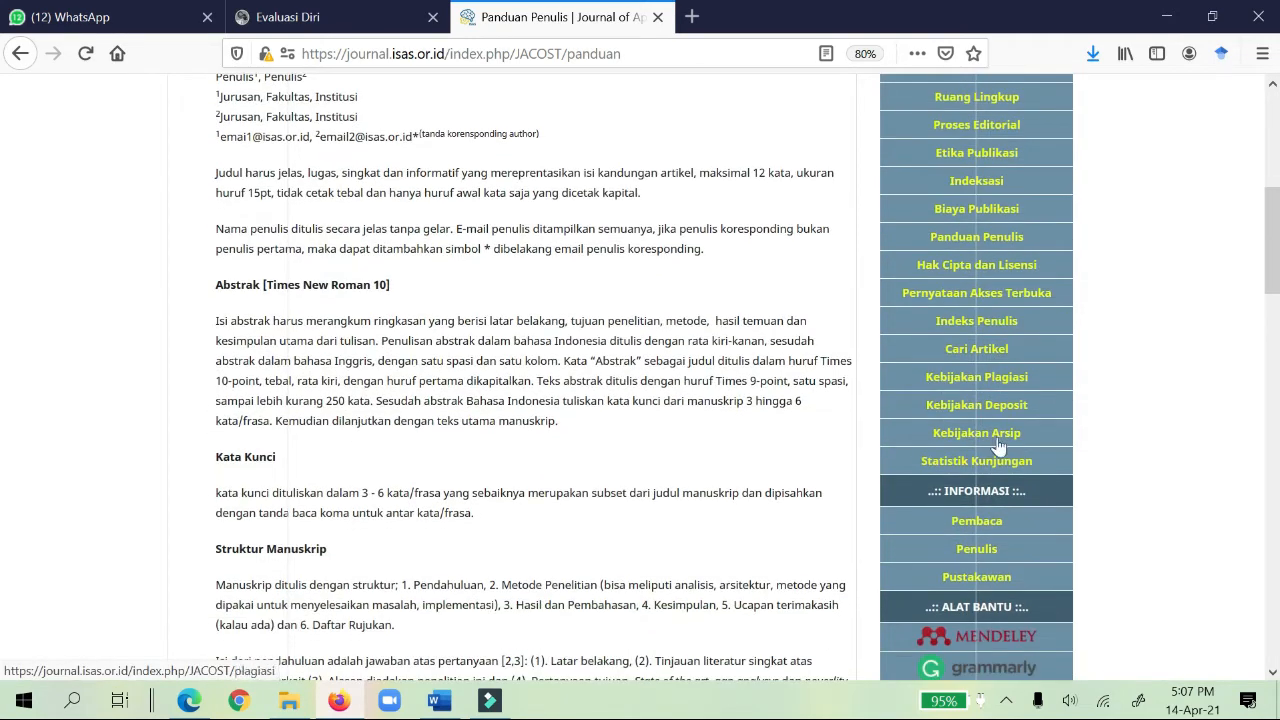
scroll(997, 444, "down", 5)
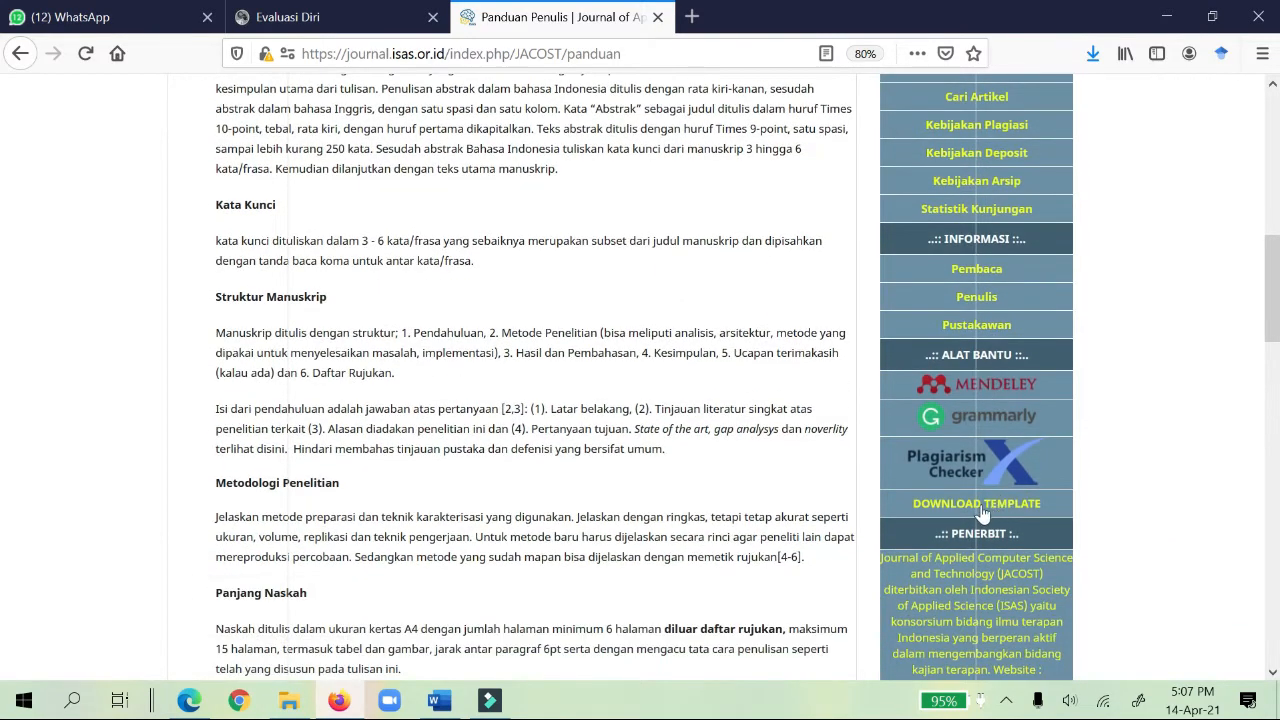
left_click(976, 504)
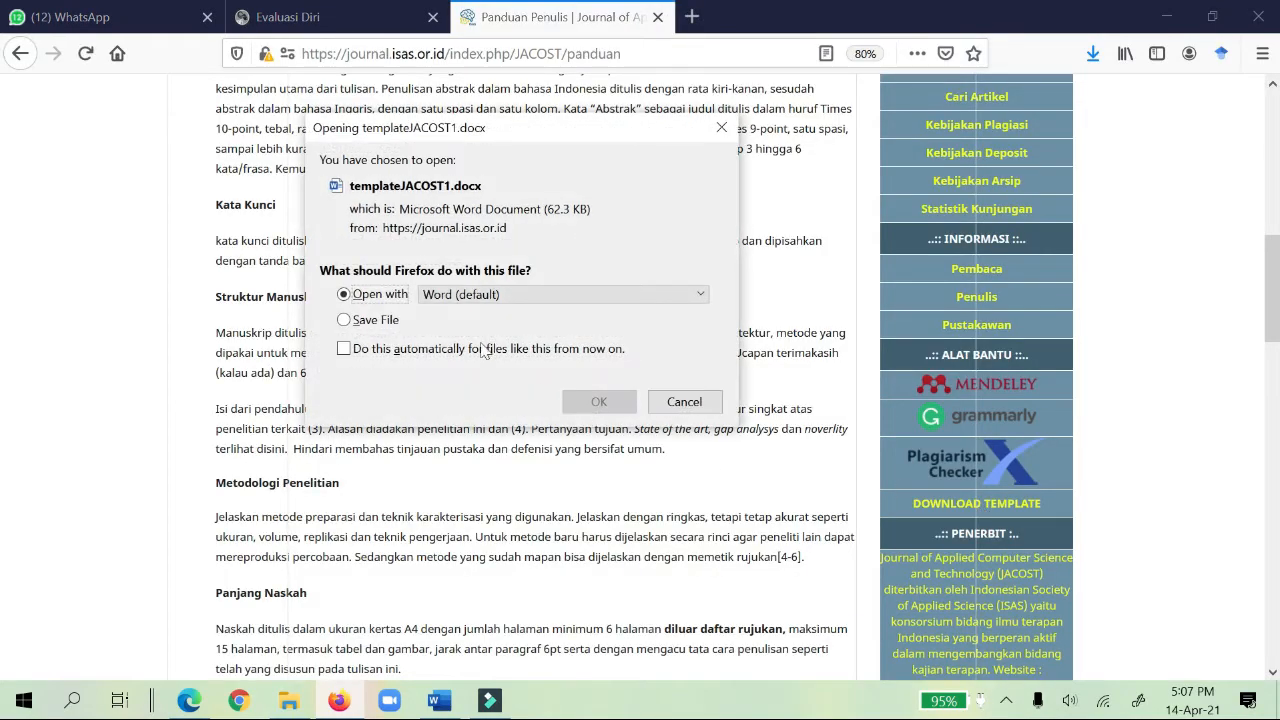
left_click(603, 403)
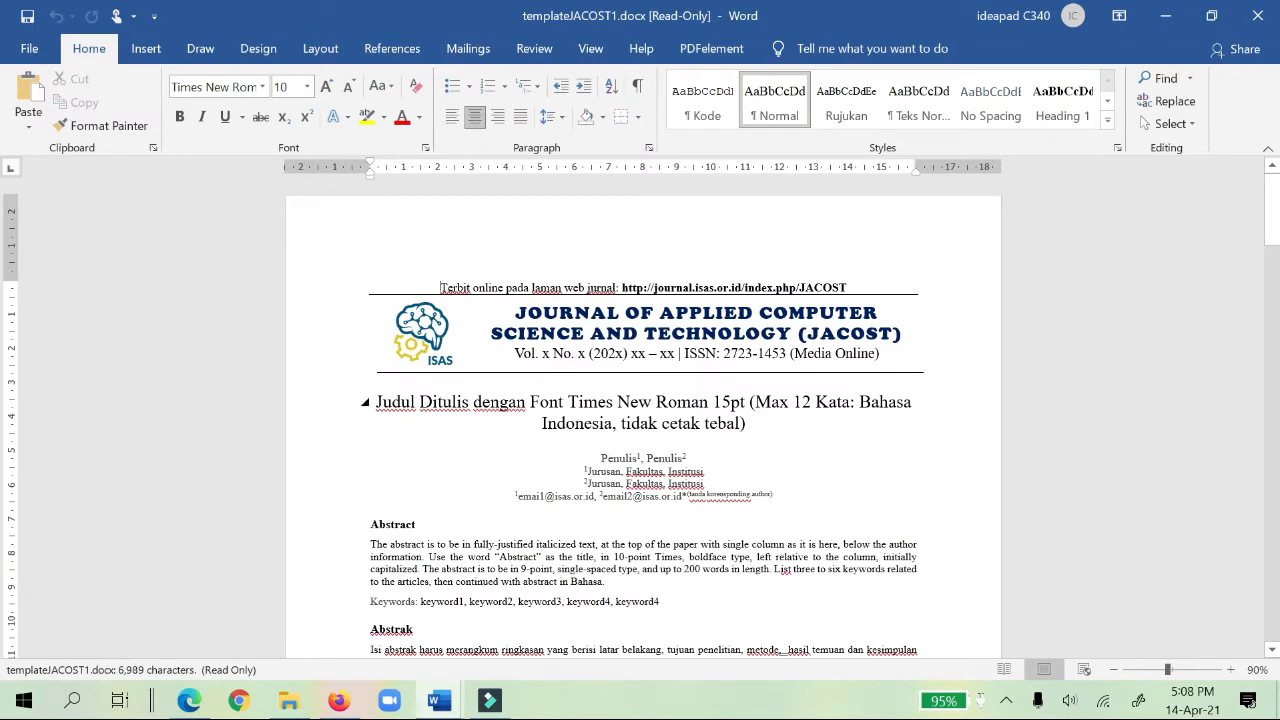
Examine the template's journal header, title, abstract and two-column layout, down to the licence footer and the second page's header
scroll(573, 385, "down", 2)
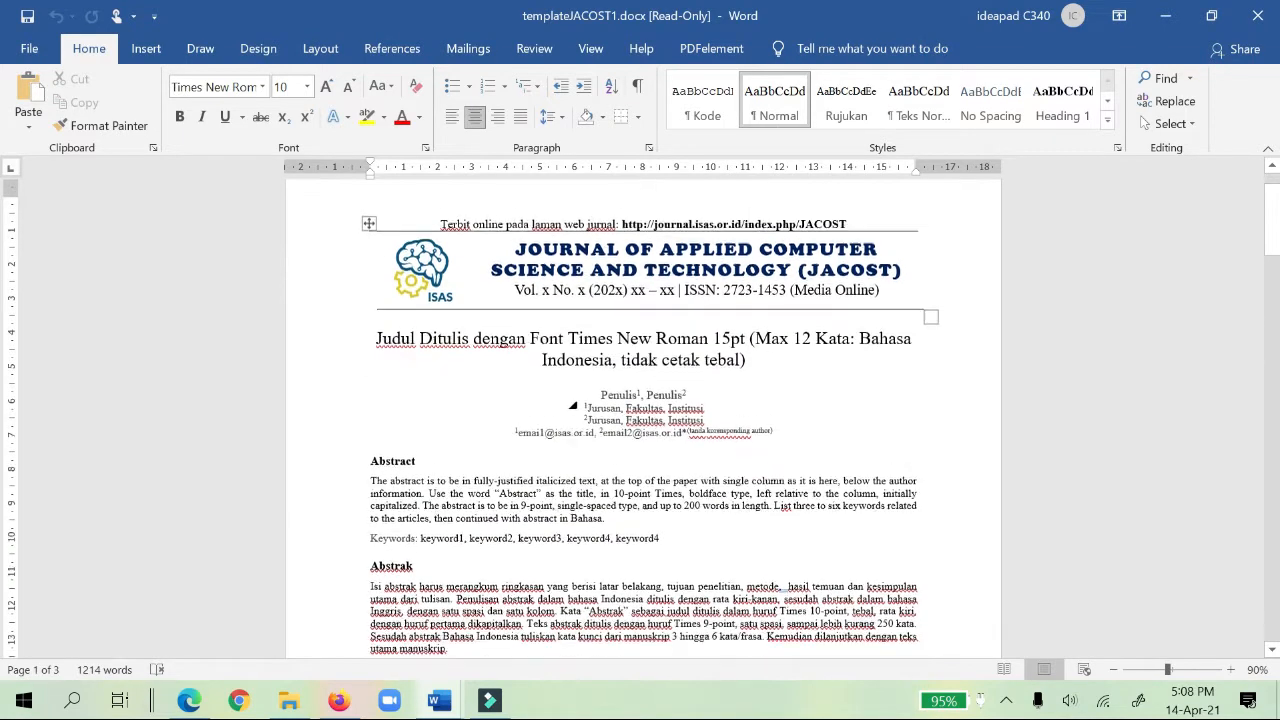
scroll(643, 418, "down", 8)
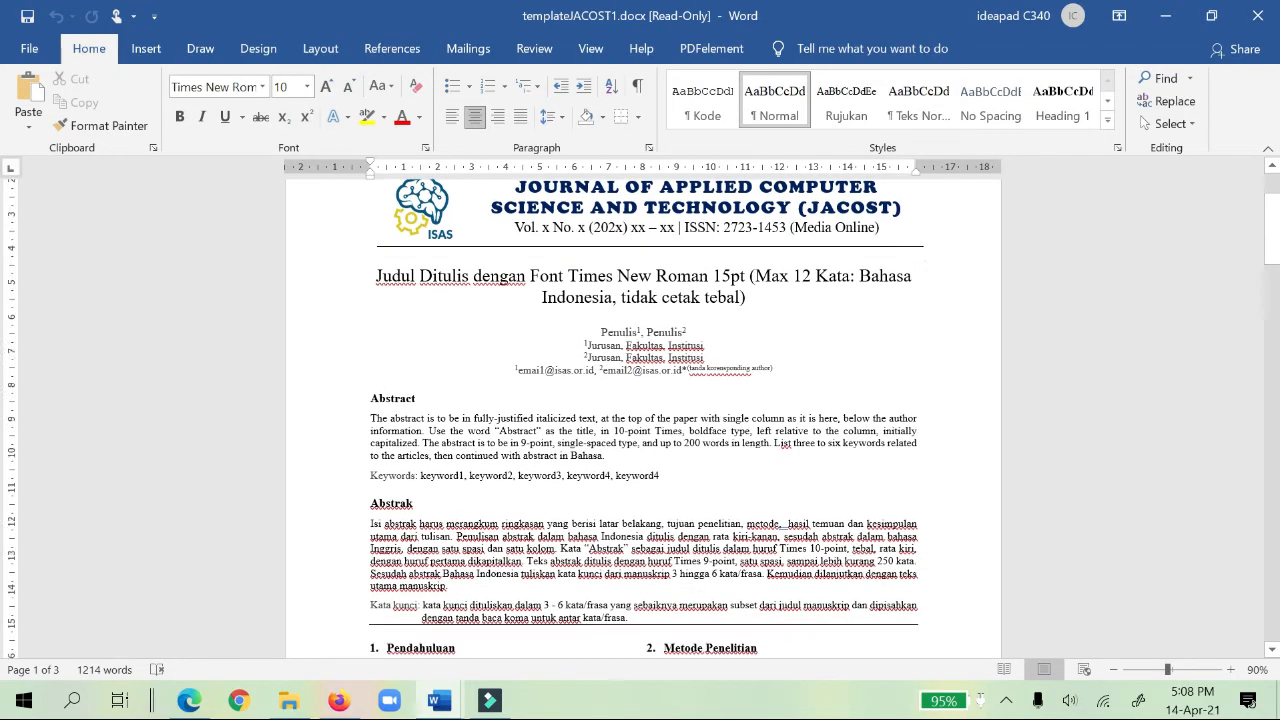
scroll(643, 418, "down", 4)
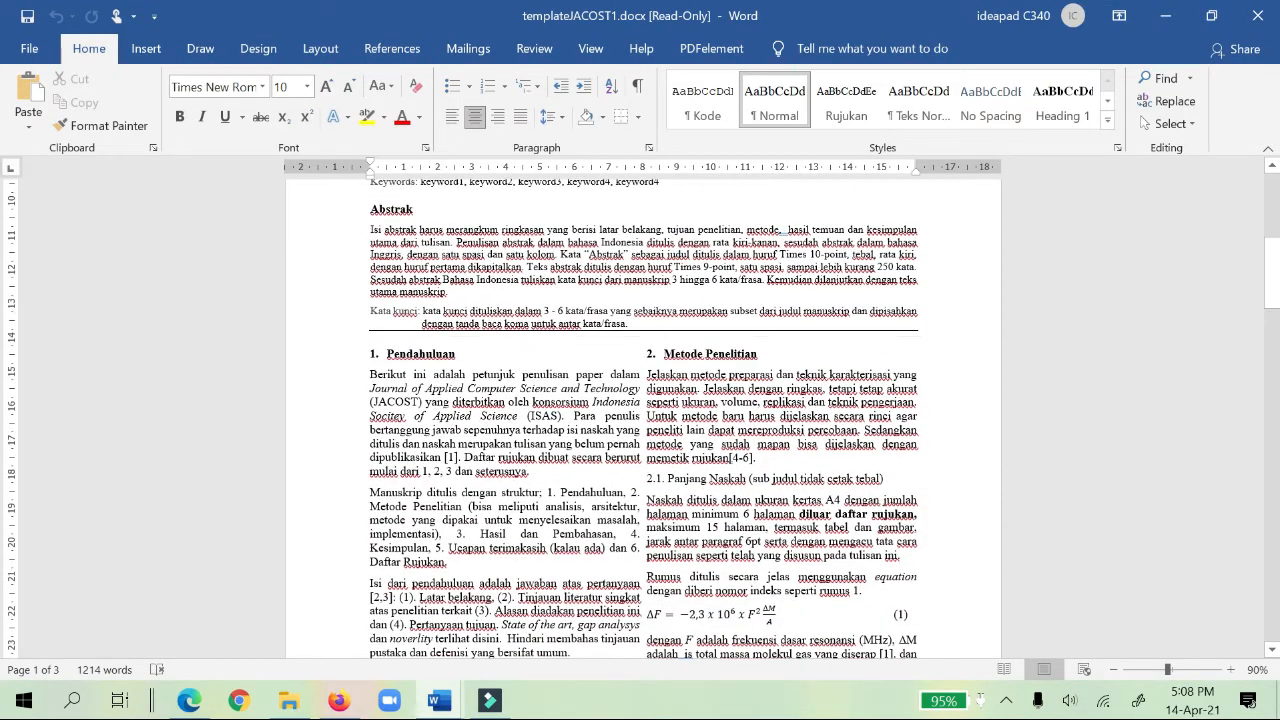
scroll(785, 382, "down", 5)
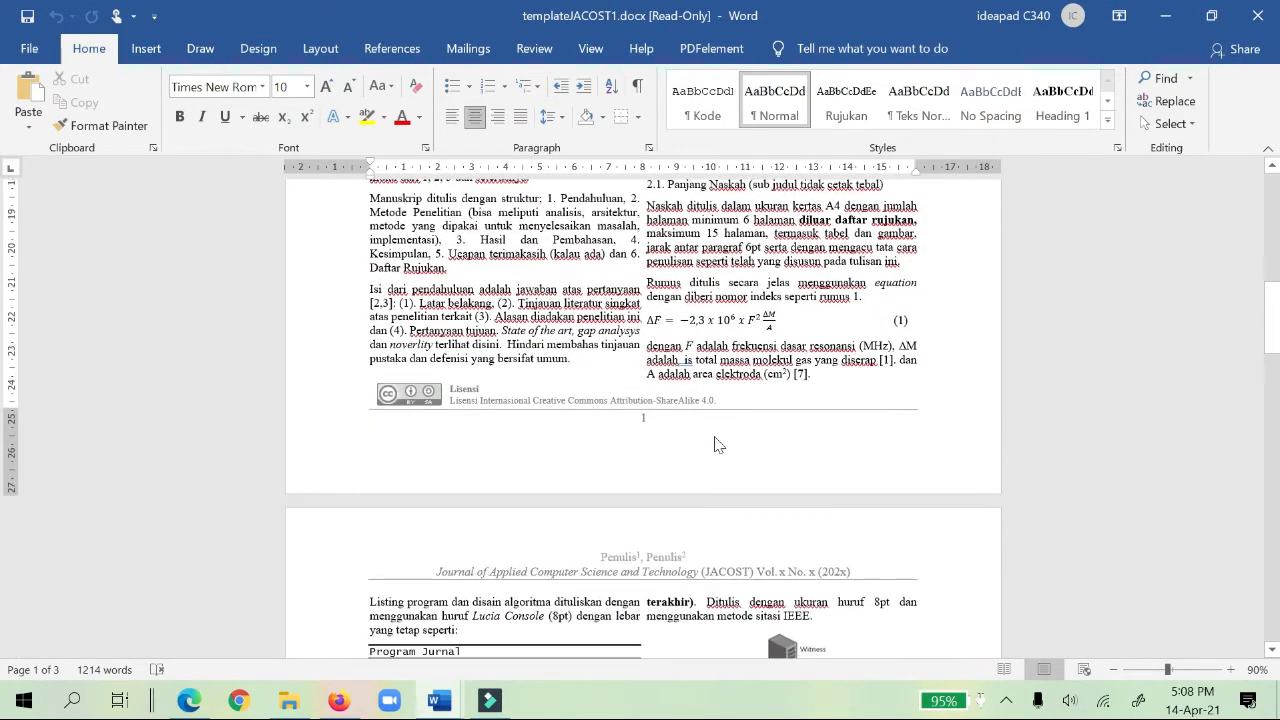
scroll(785, 380, "up", 1)
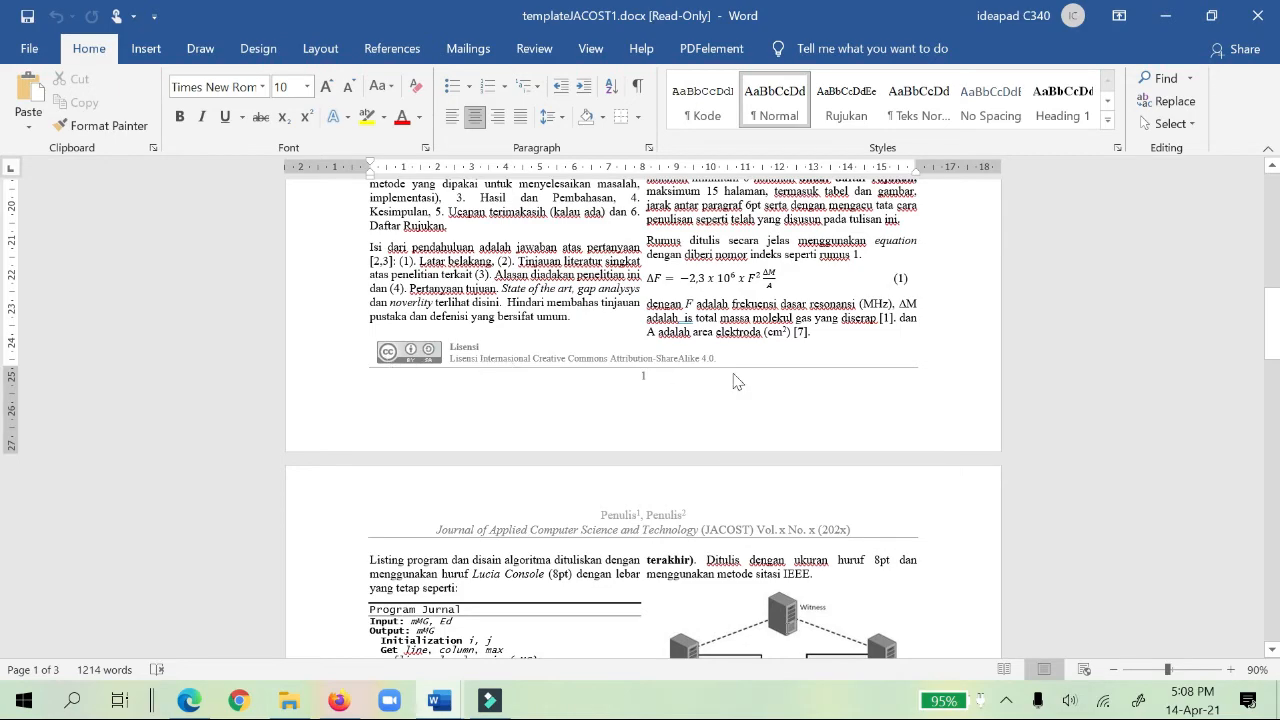
Read the rest of the template through Kesimpulan and Daftar Rujukan, minimize it, and close the read-only article document
scroll(409, 362, "down", 19)
scroll(409, 478, "down", 3)
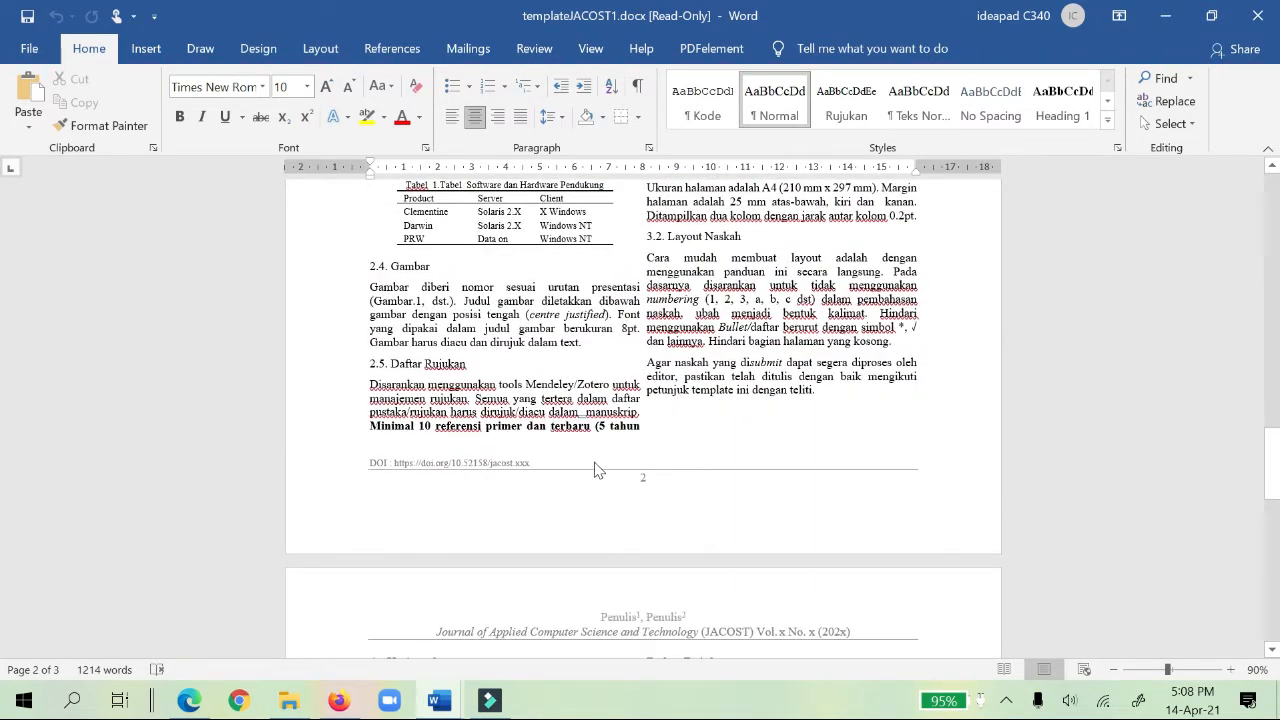
scroll(673, 435, "down", 5)
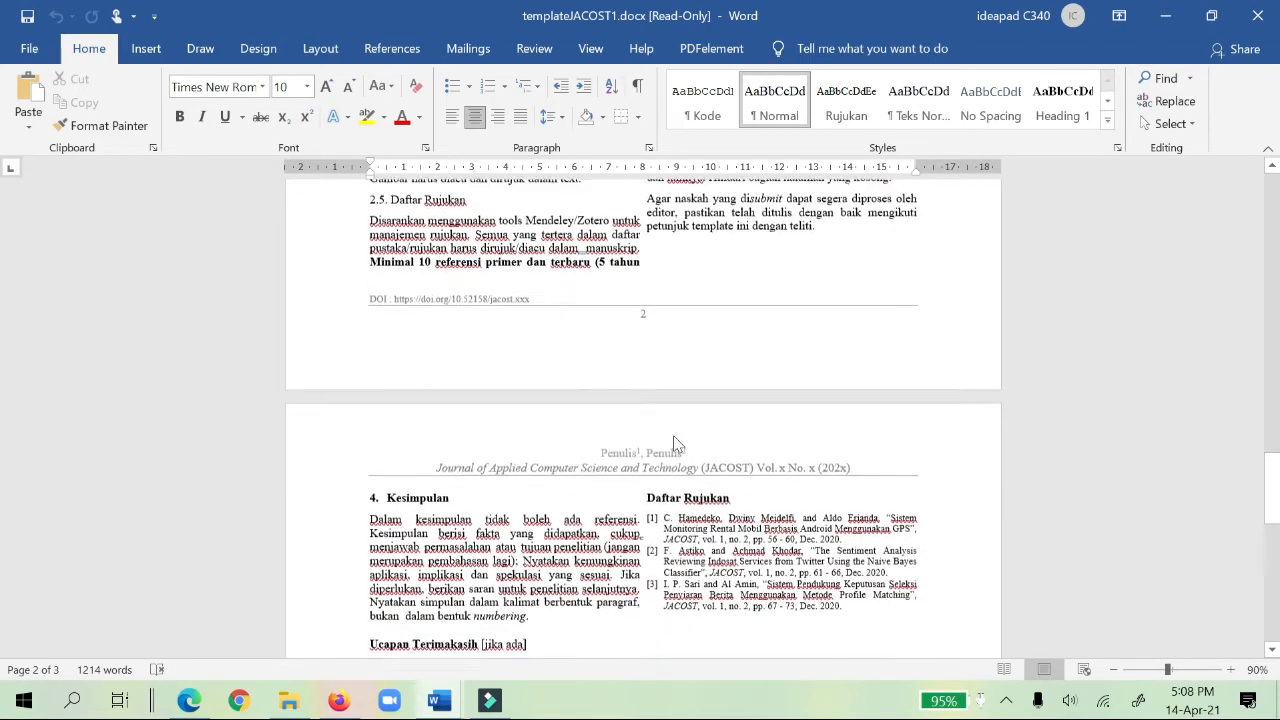
left_click(1166, 16)
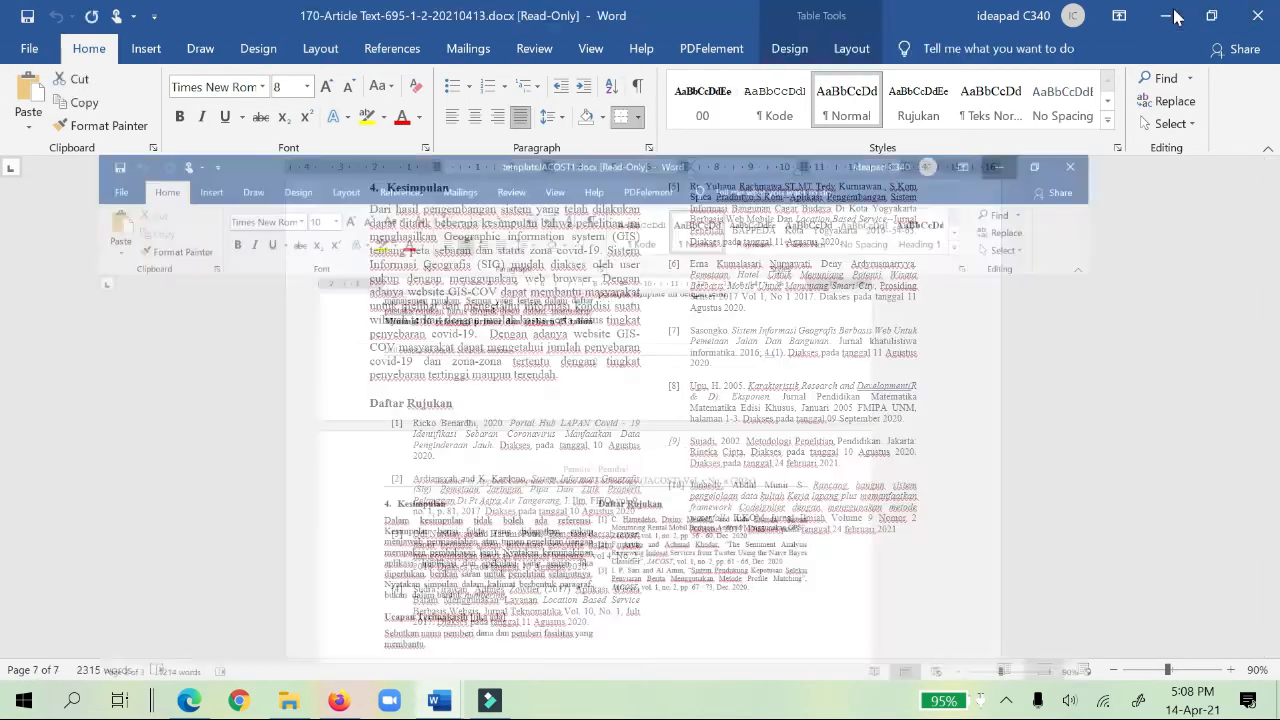
left_click(1257, 17)
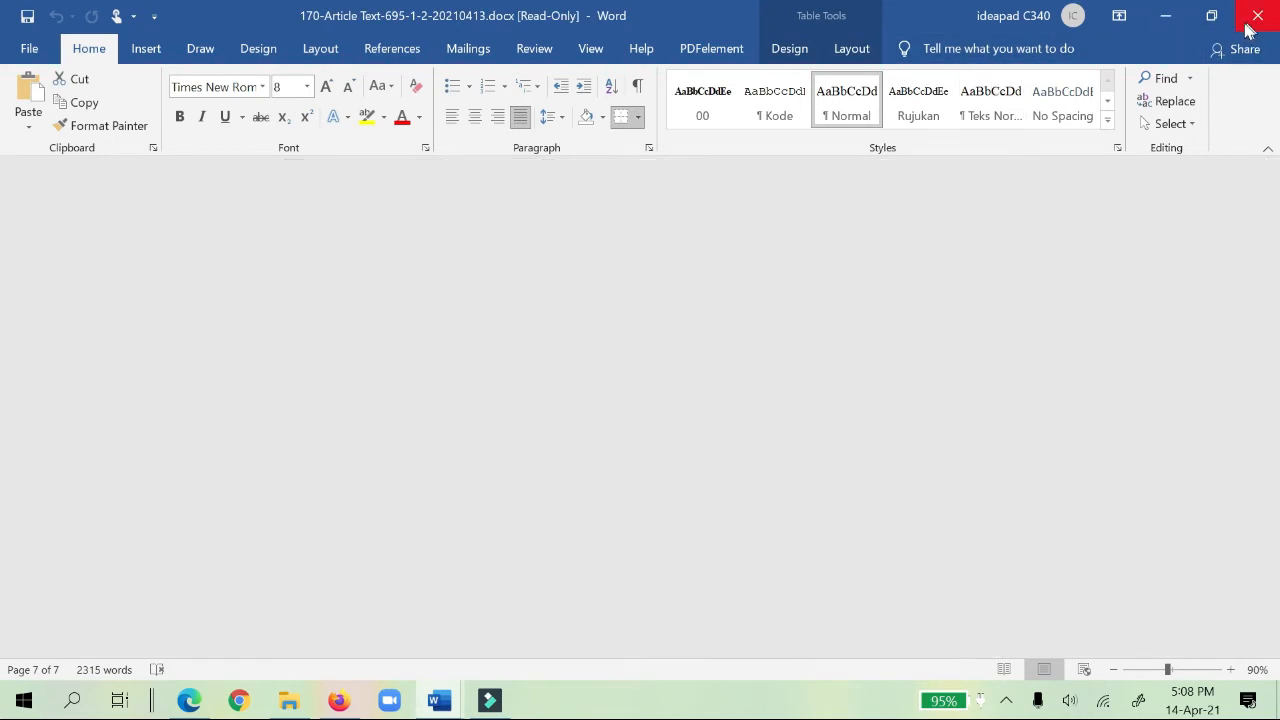
Return to the self-evaluation and rate Petunjuk Penulisan bagi Penulis as detailed, complete and clear with a template available (Skor 2.0)
scroll(480, 320, "up", 10)
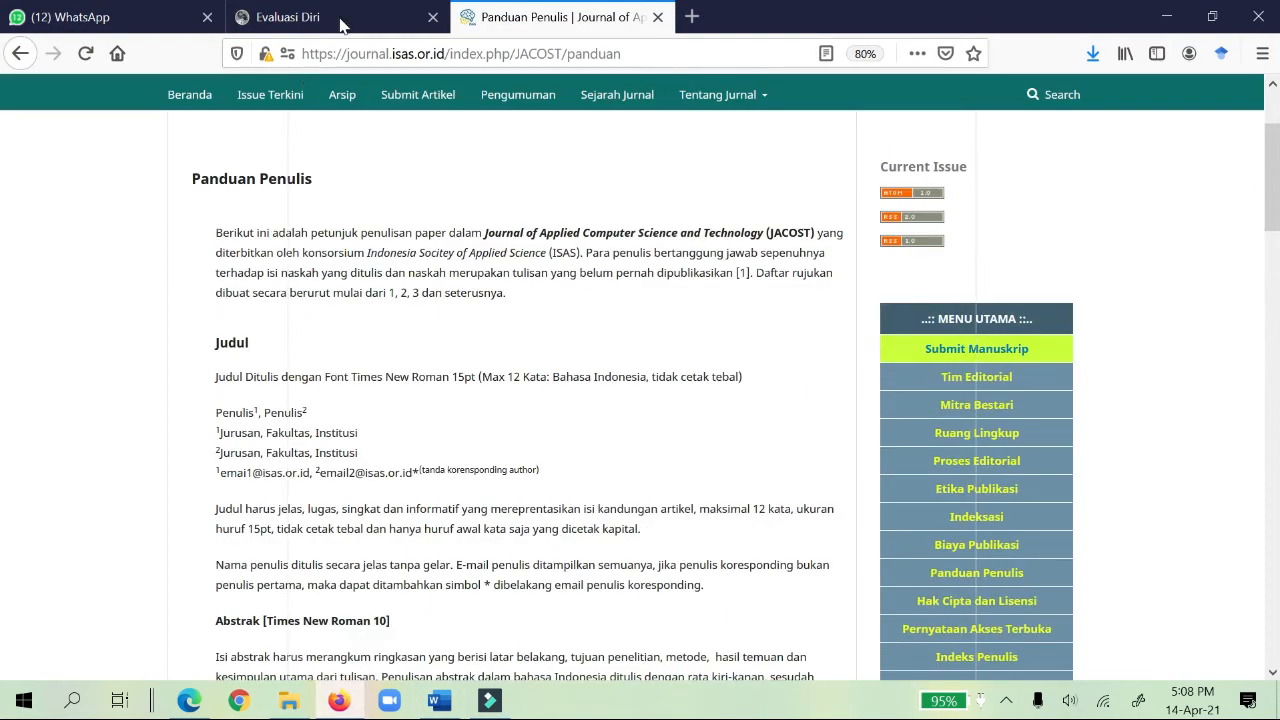
left_click(300, 17)
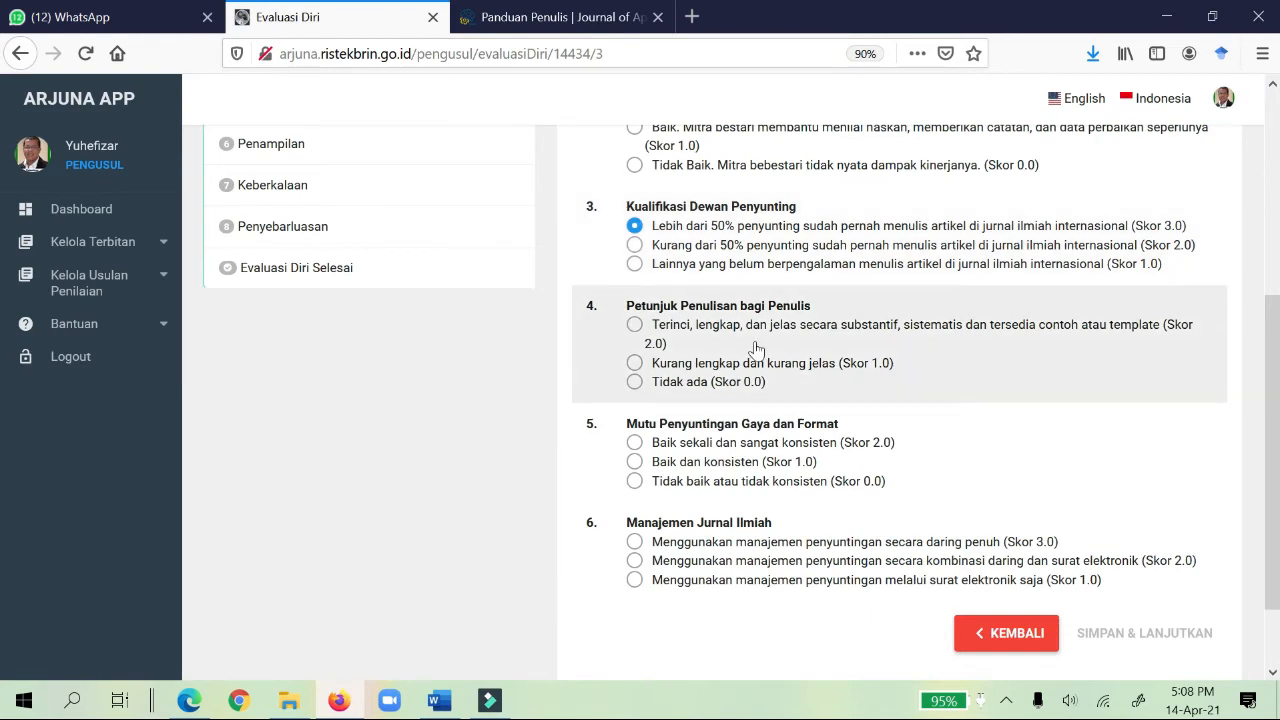
left_click(635, 328)
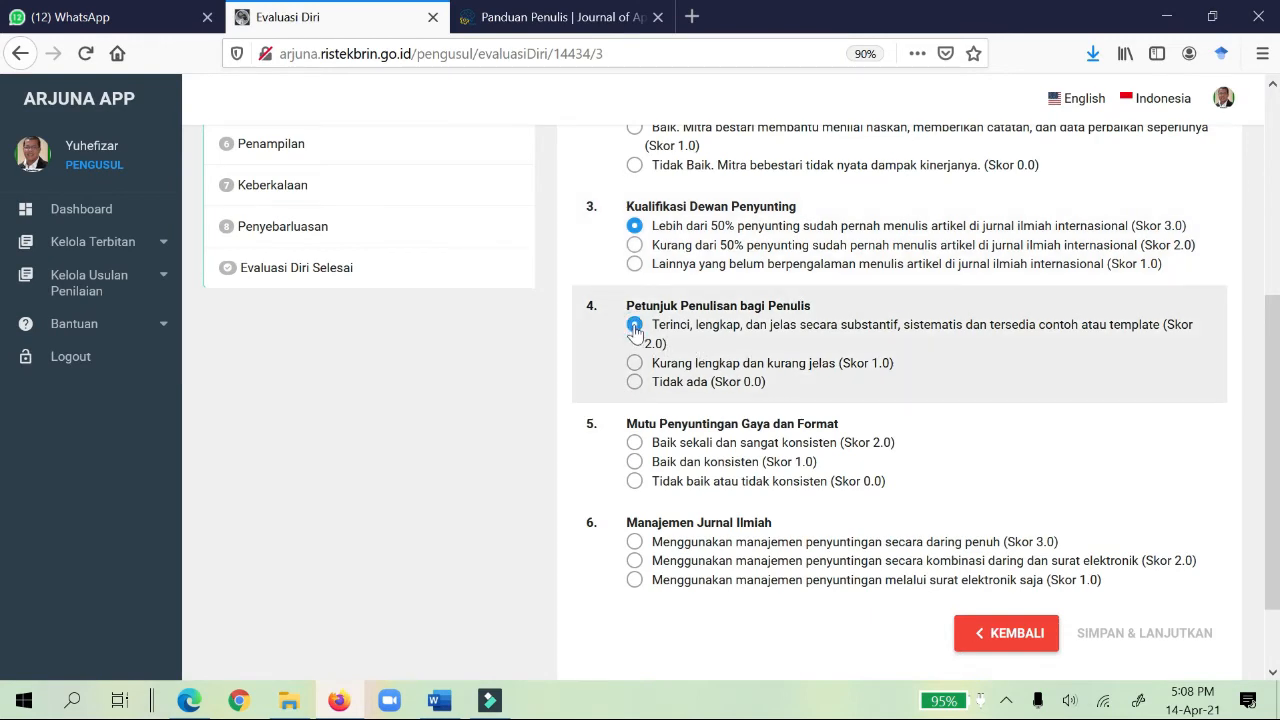
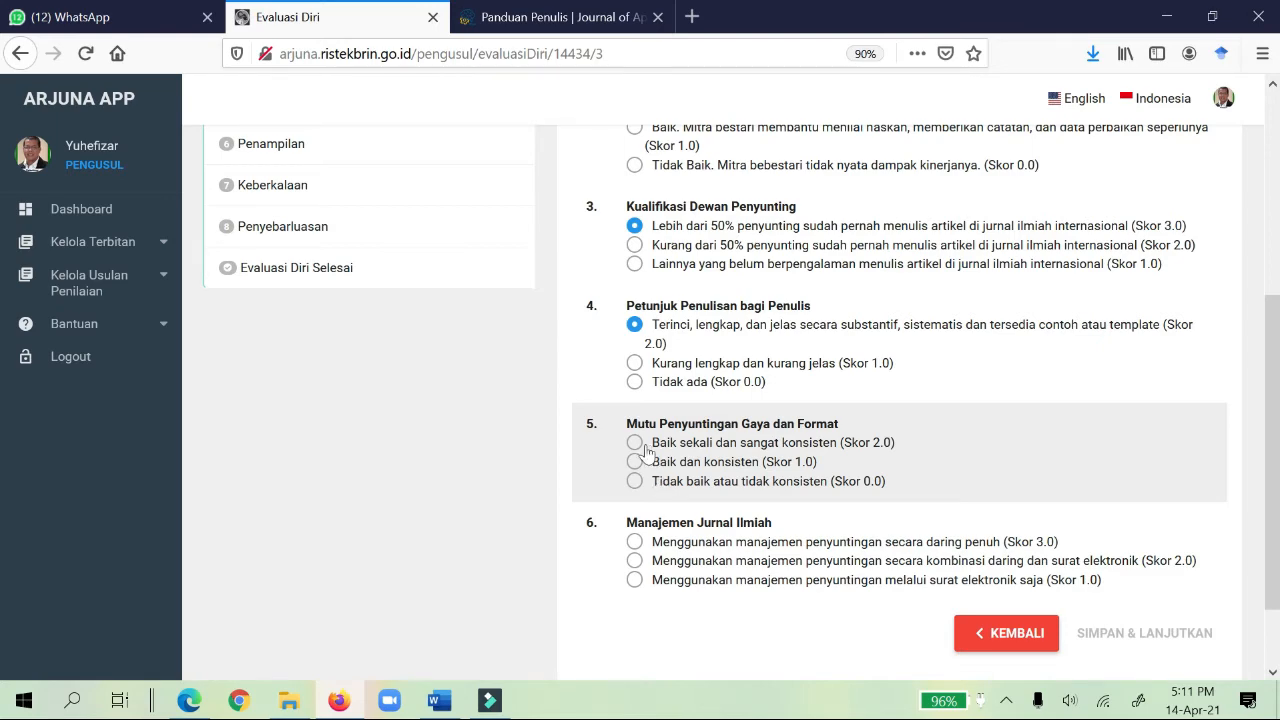
Rate Mutu Penyuntingan Gaya dan Format as Baik sekali dan sangat konsisten (Skor 2.0) and Manajemen Jurnal Ilmiah as fully online (Skor 3.0)
left_click(634, 443)
scroll(757, 470, "down", 2)
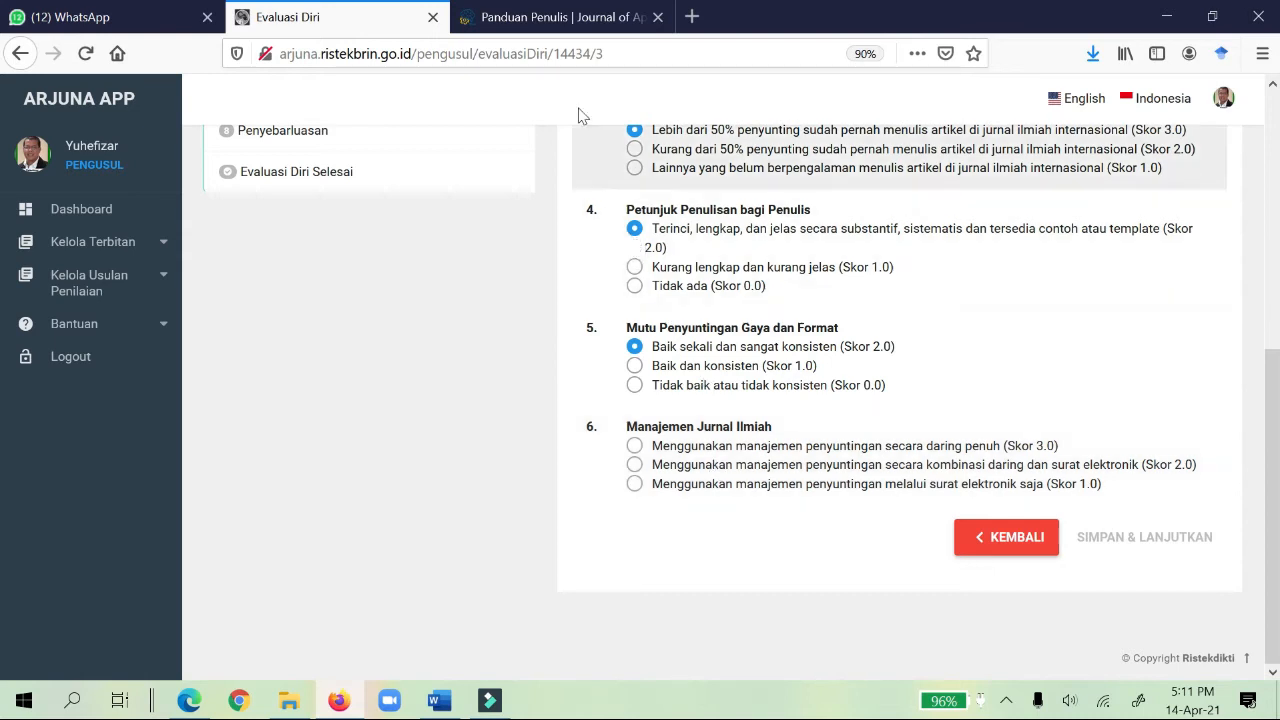
left_click(634, 450)
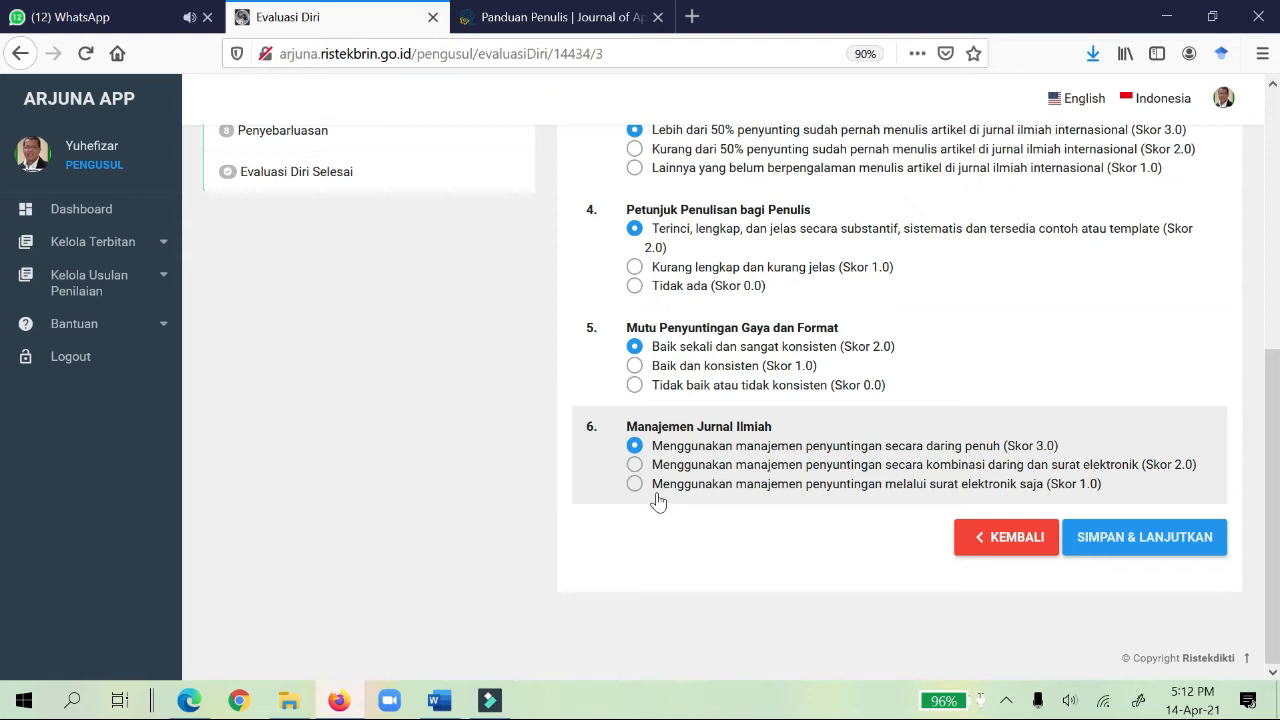
Mute the WhatsApp page and review the selected answers for all six Penyuntingan dan Manajemen Jurnal questions
left_click(188, 20)
scroll(724, 398, "up", 4)
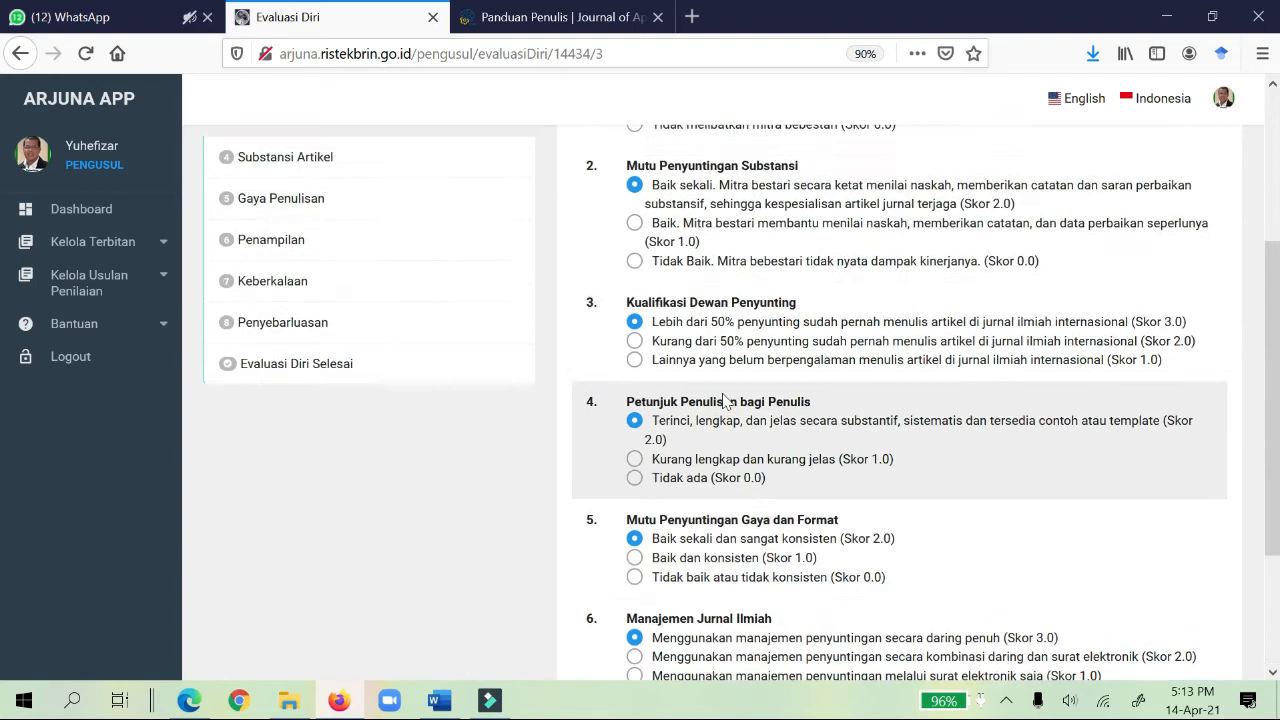
scroll(724, 398, "up", 2)
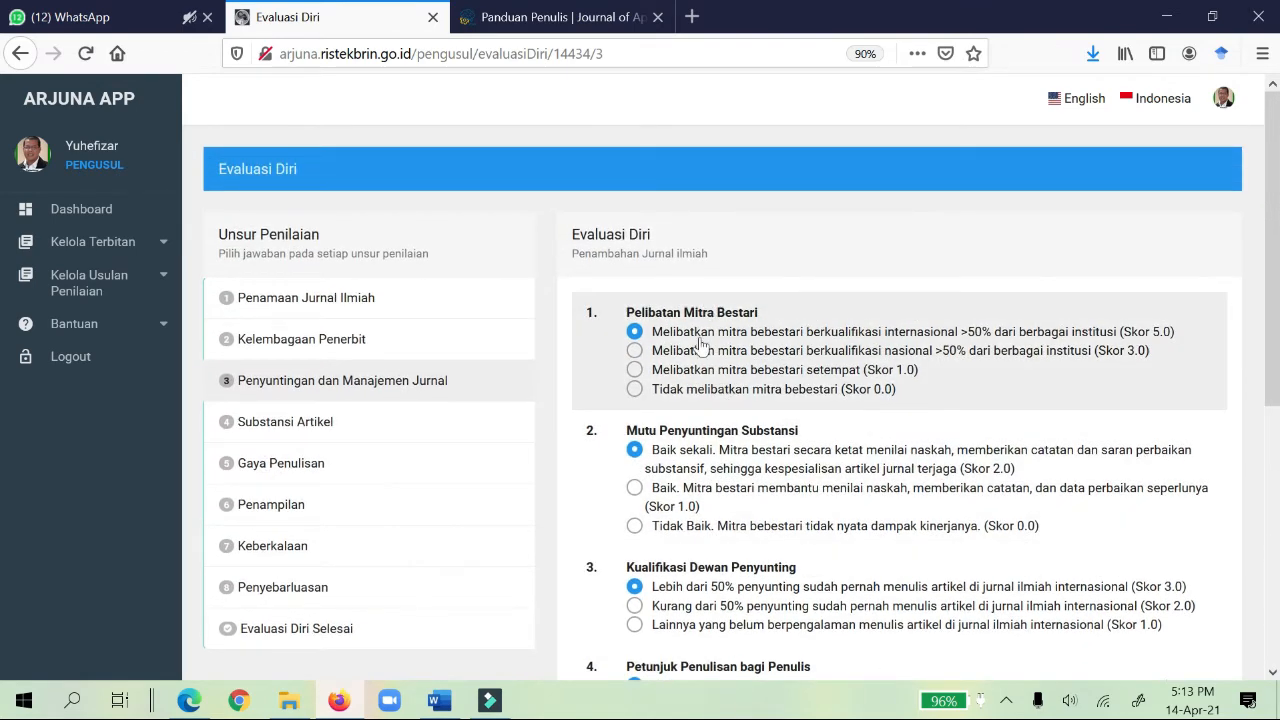
scroll(703, 372, "down", 2)
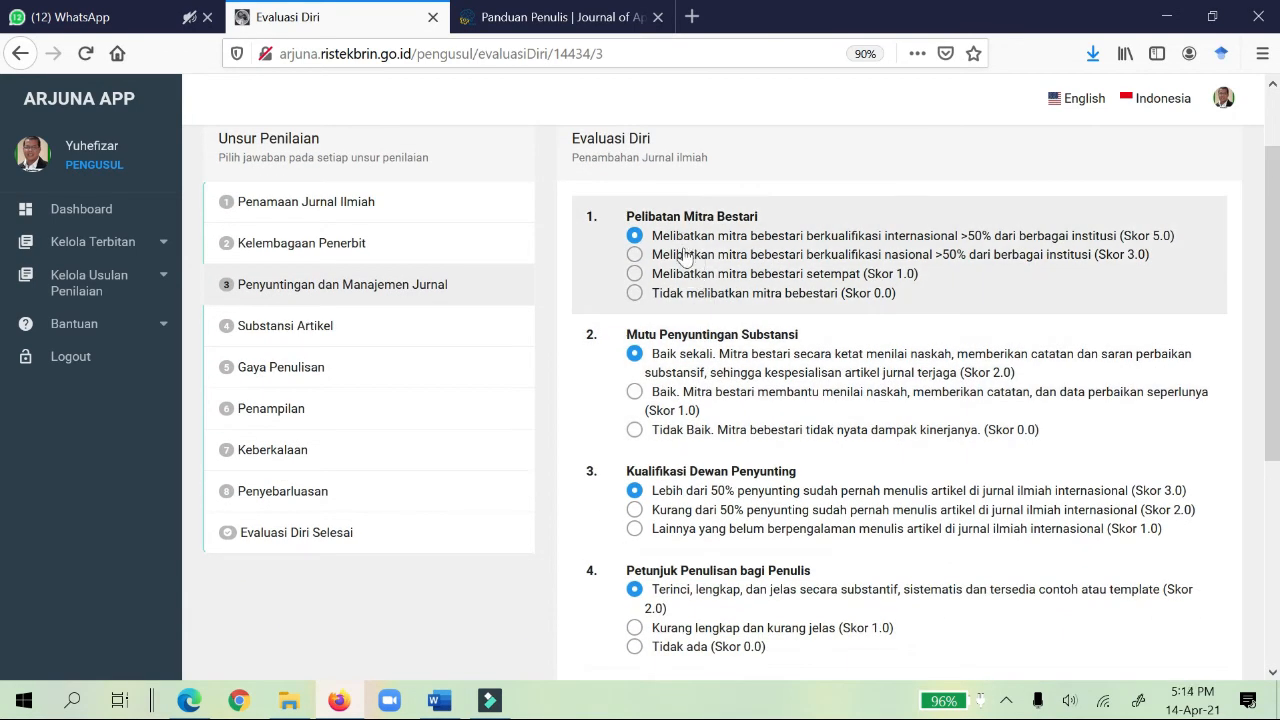
scroll(708, 275, "down", 4)
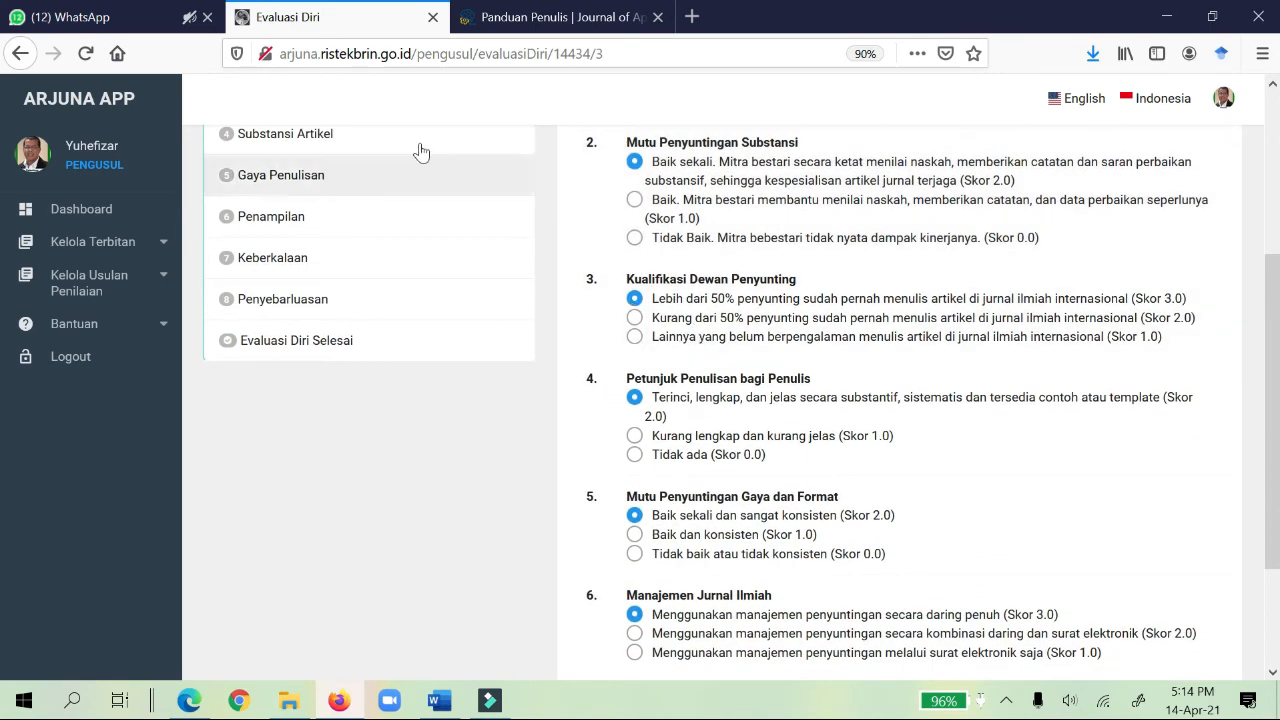
Check the Unsur dan Bobot Penilaian table in stepbystepakreditasijurnal.pdf in Edge, and return to the self-evaluation in Firefox
left_click(141, 20)
left_click(295, 17)
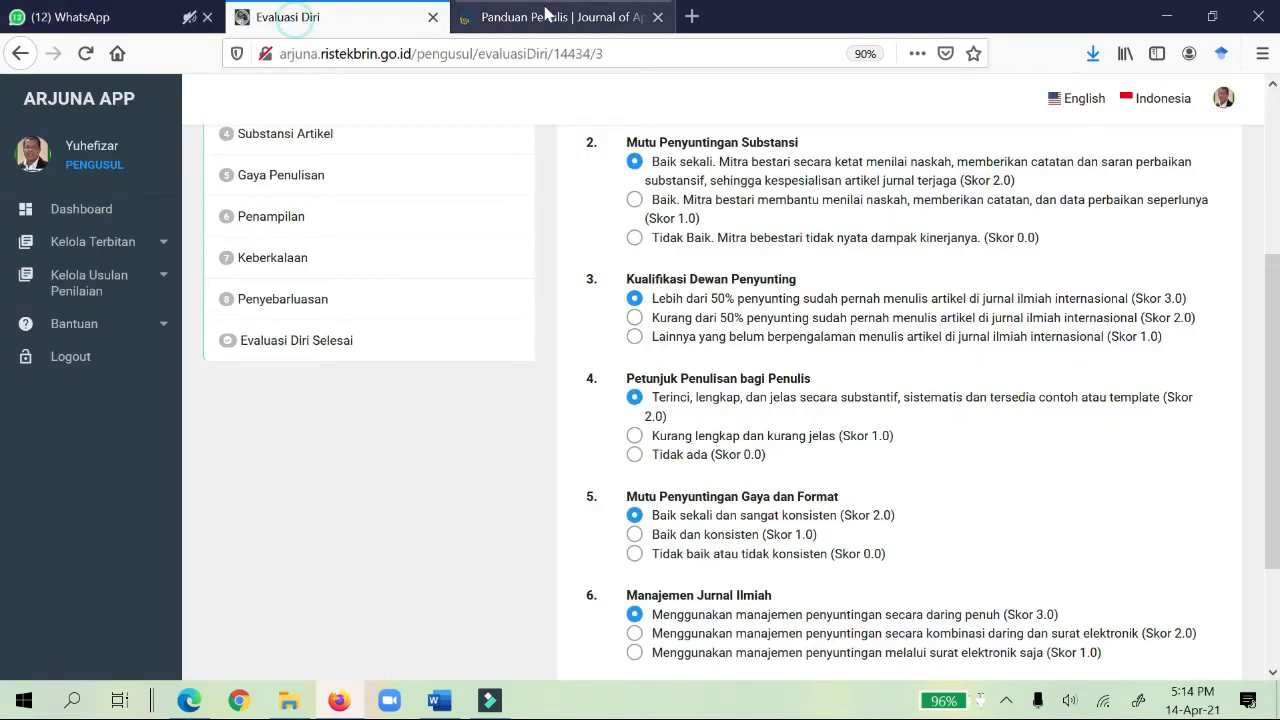
left_click(548, 17)
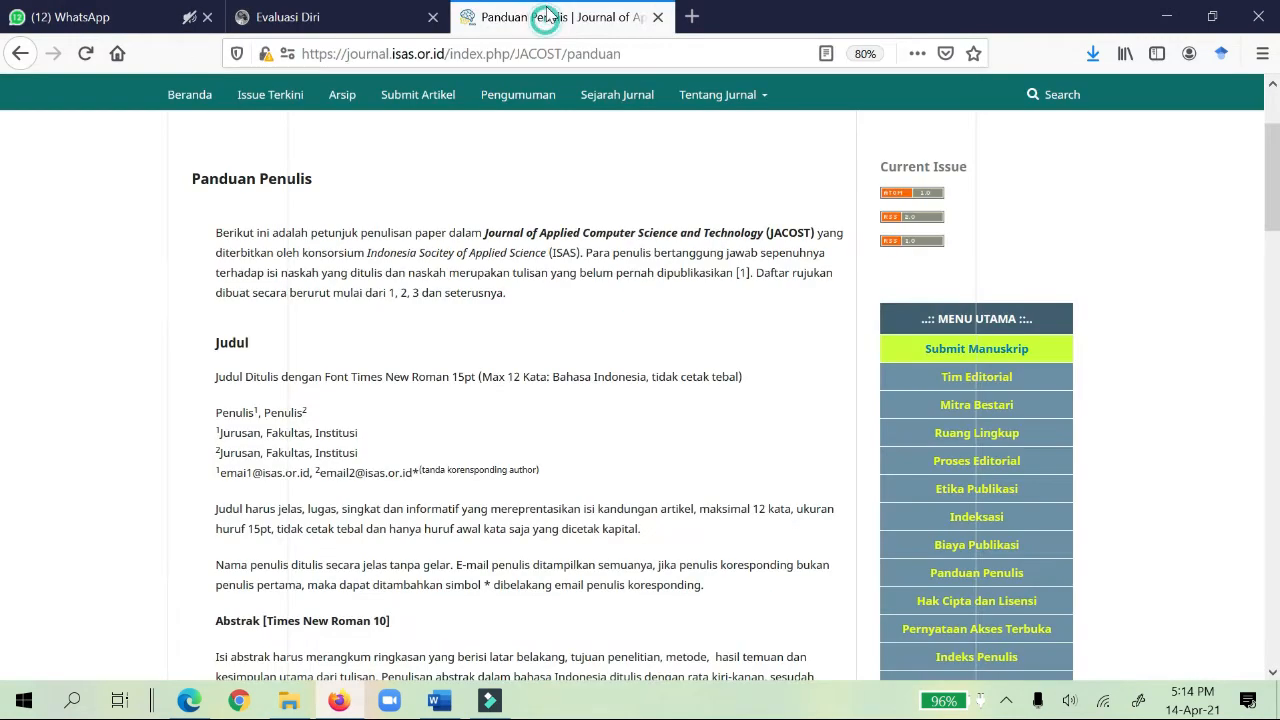
left_click(192, 703)
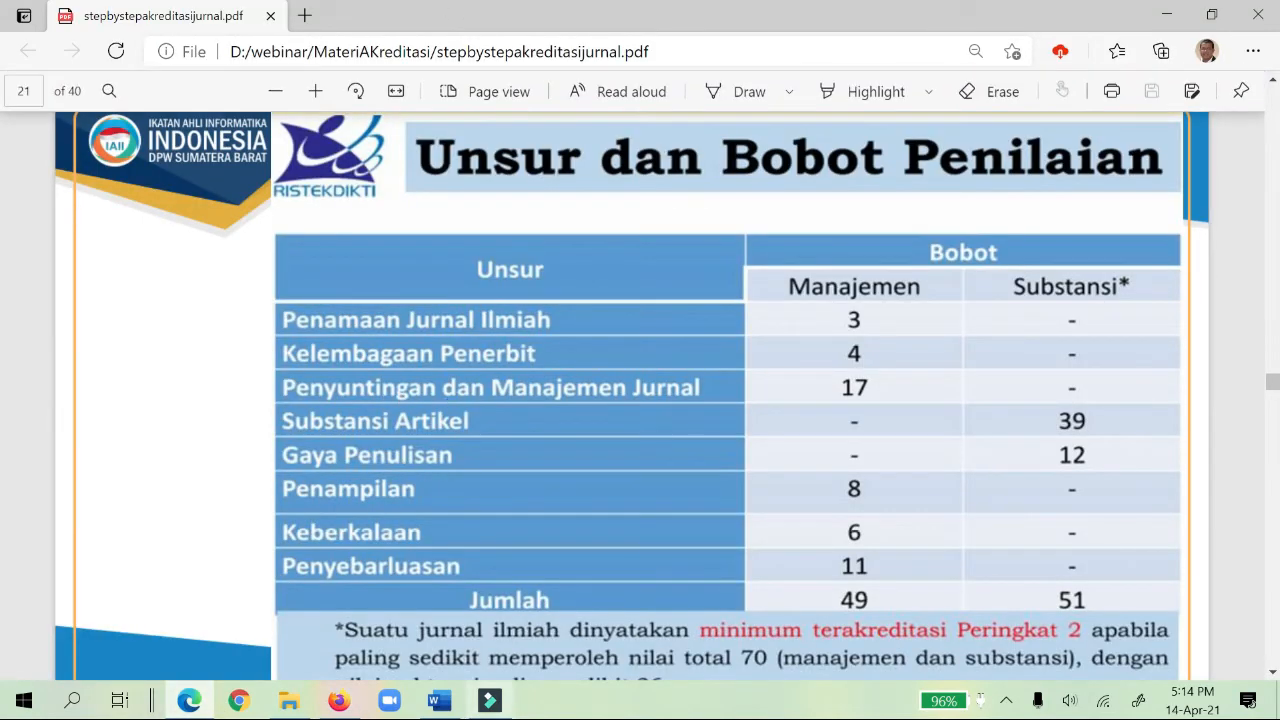
left_click(340, 700)
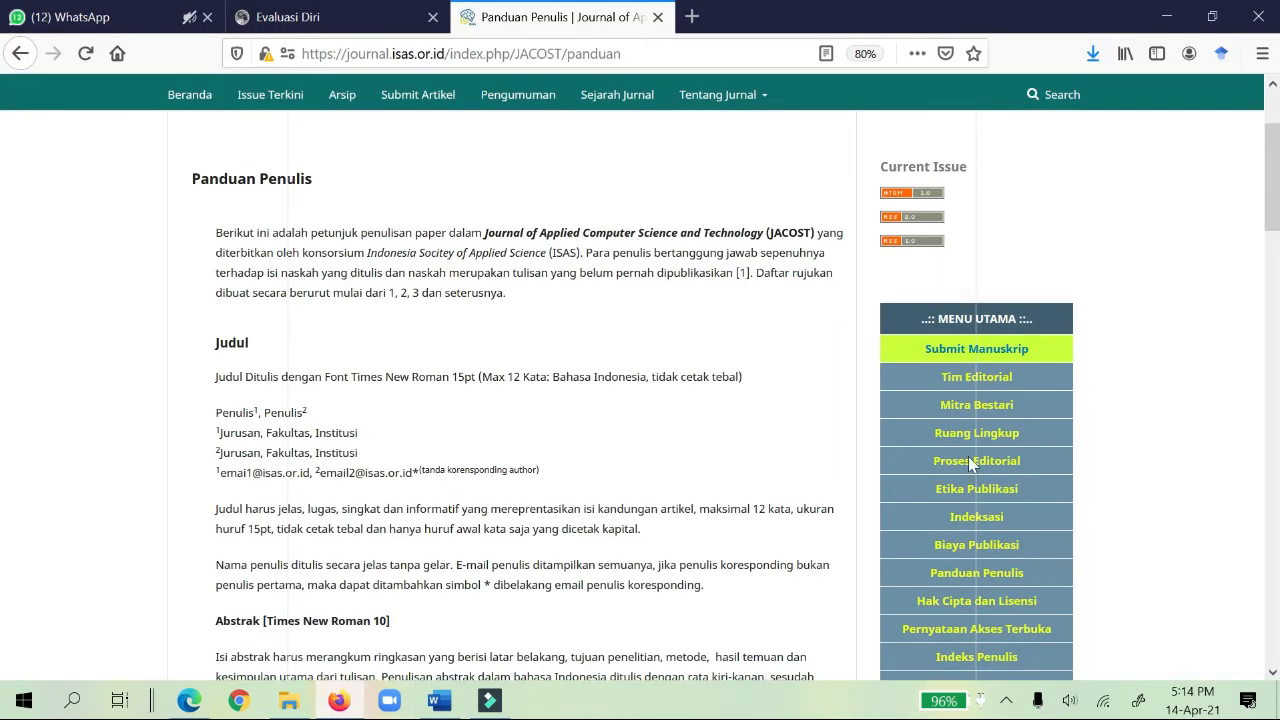
left_click(328, 18)
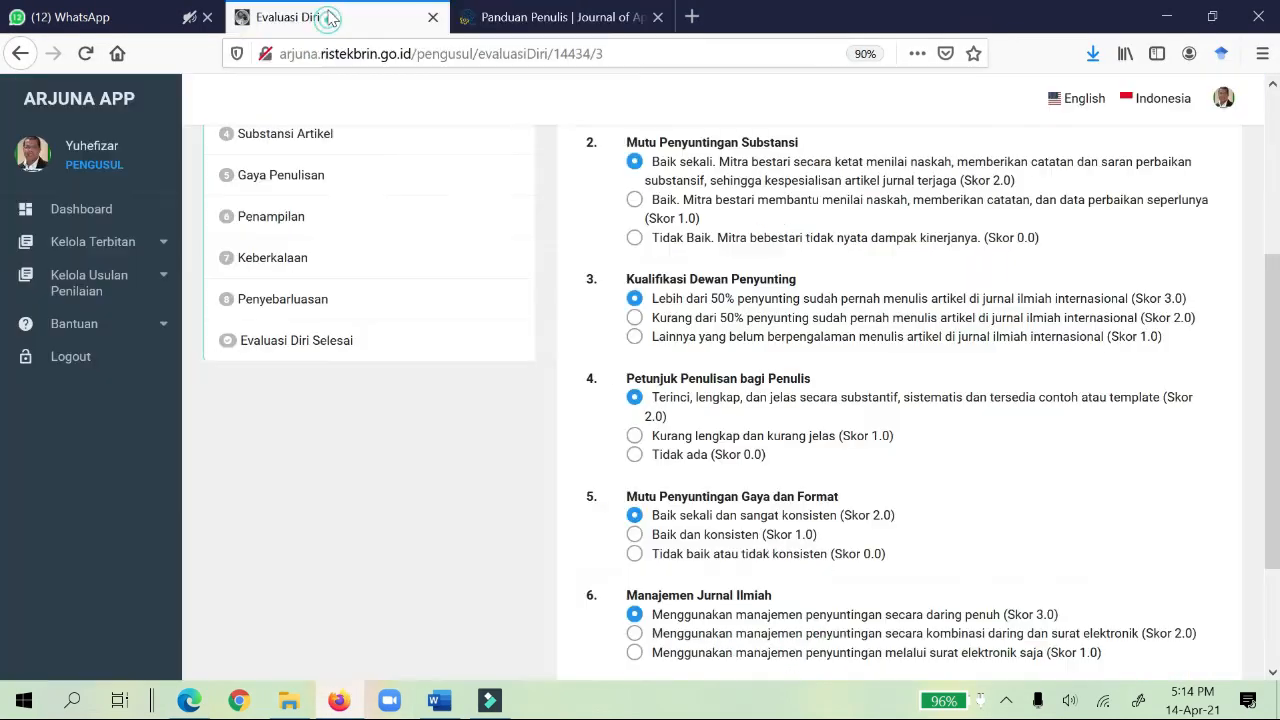
Close the WhatsApp page, save the Penyuntingan dan Manajemen Jurnal answers and continue to Substansi Artikel
left_click(207, 17)
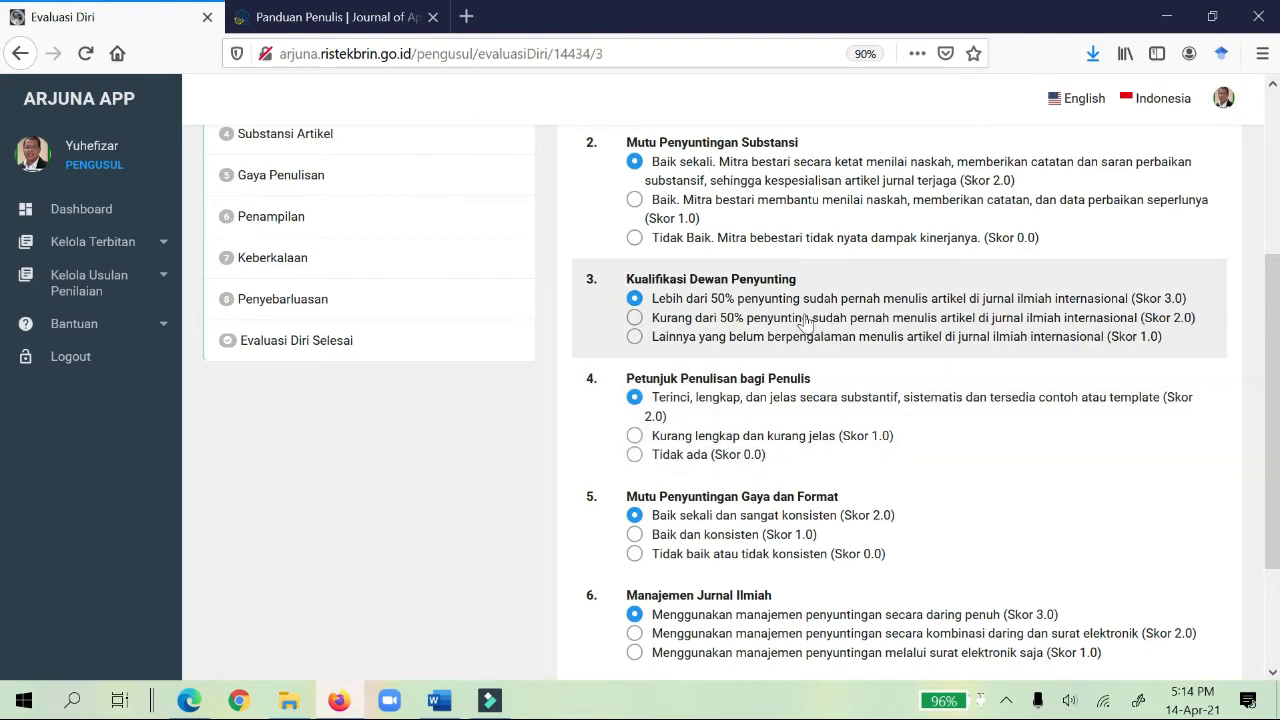
scroll(805, 320, "down", 3)
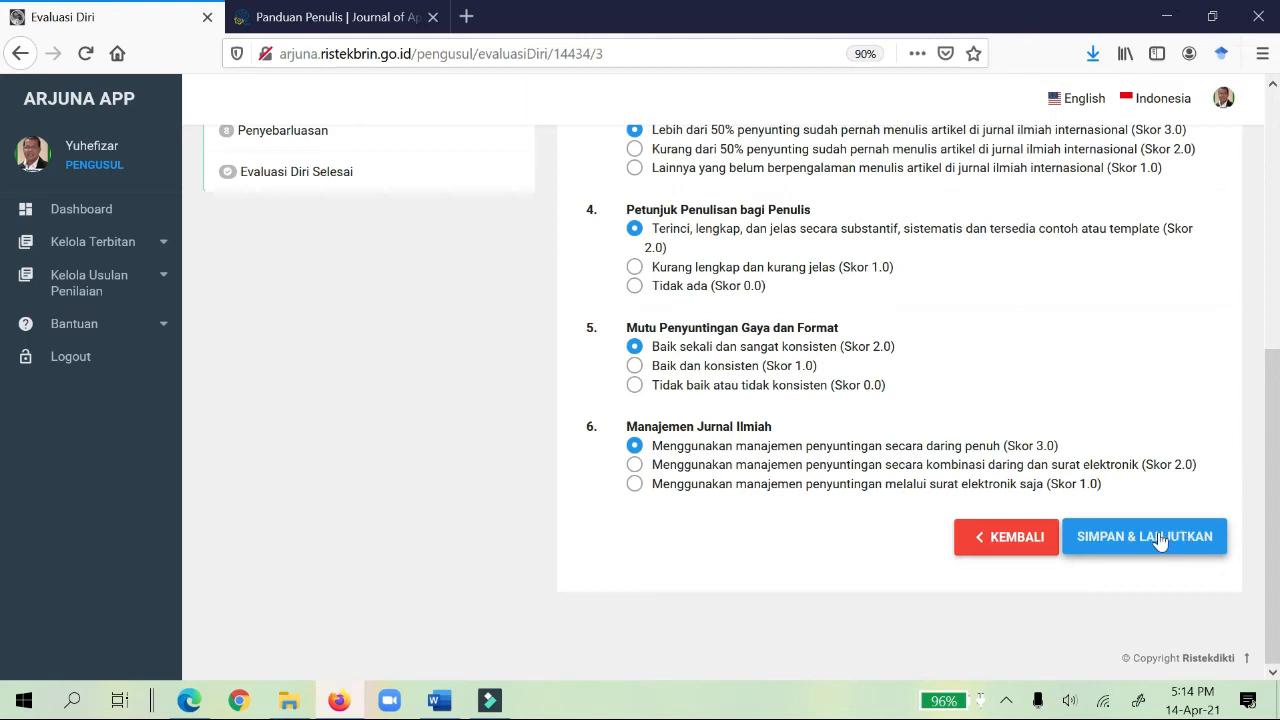
left_click(1160, 541)
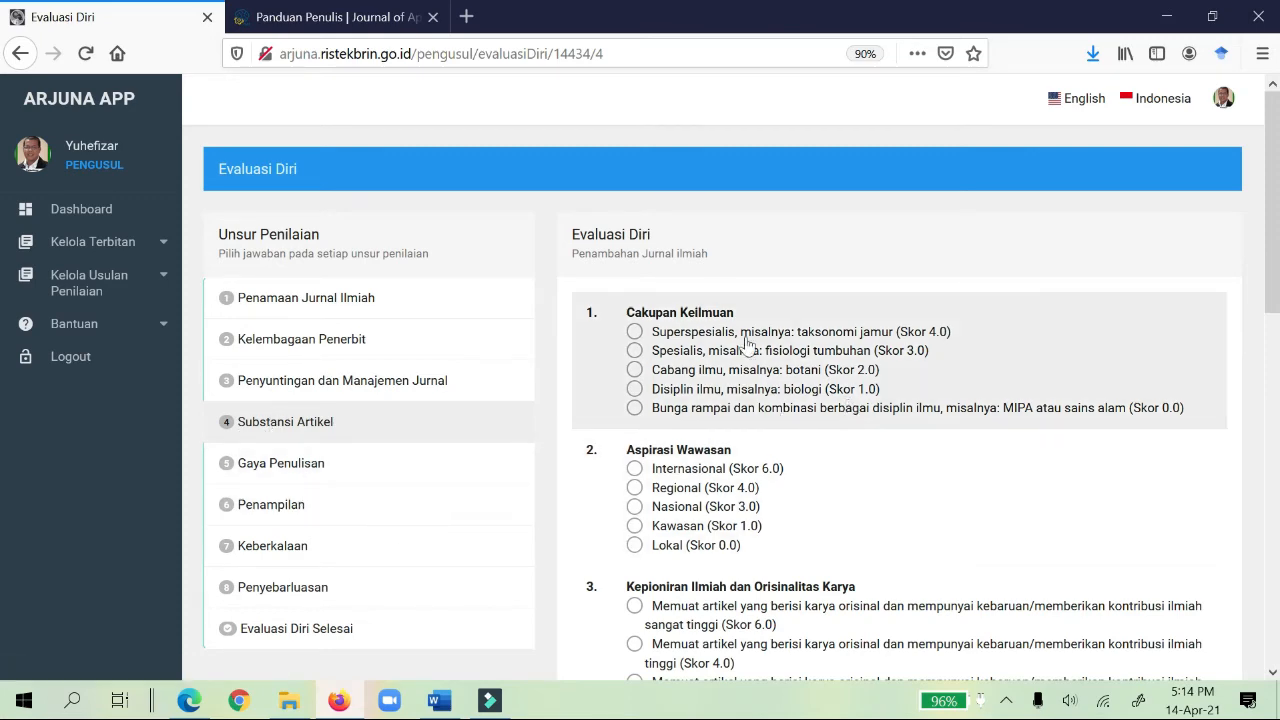
Compare the Substansi Artikel weight in the Edge PDF, and read the section's questions from Cakupan Keilmuan through Penyimpulan in Firefox
left_click(192, 701)
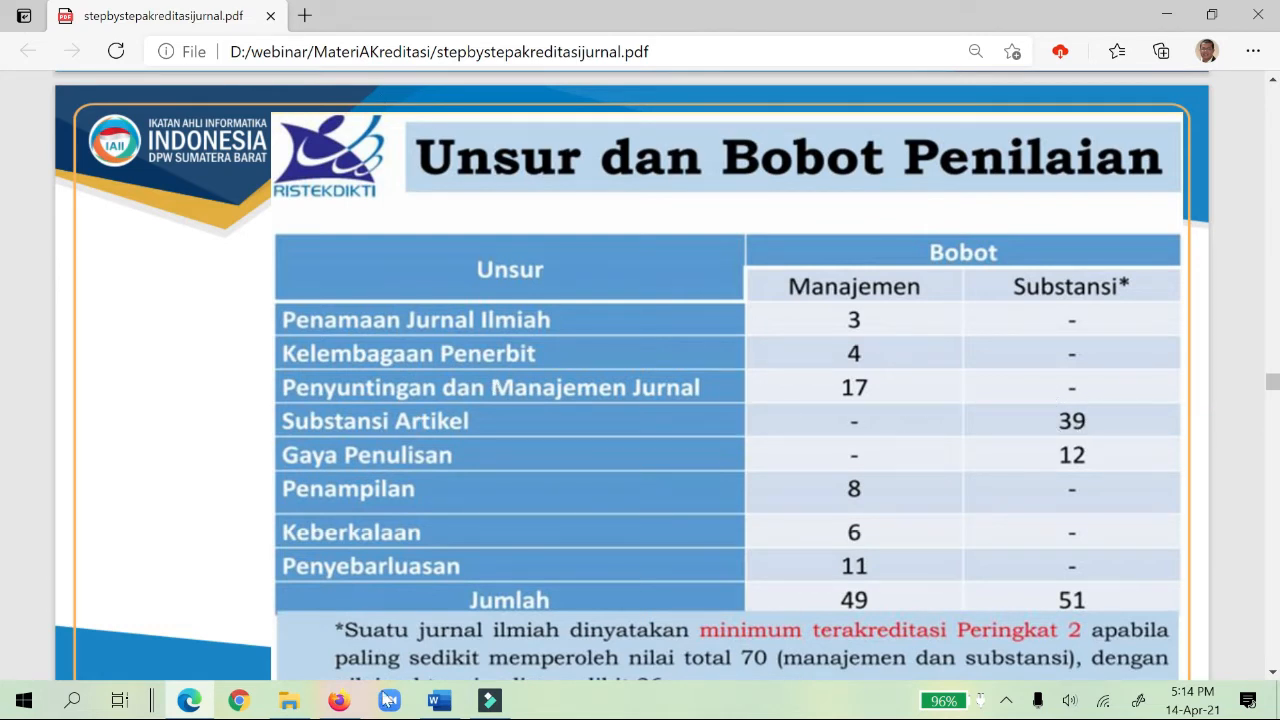
left_click(341, 703)
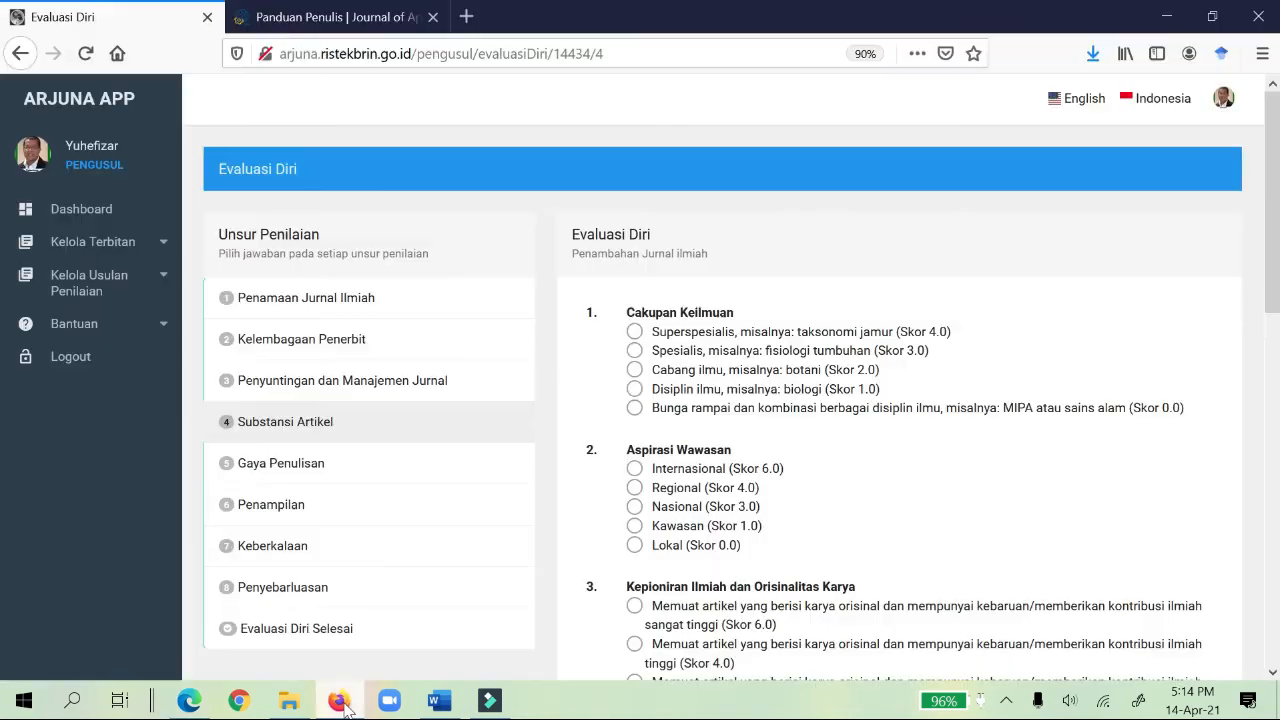
scroll(777, 373, "down", 5)
scroll(777, 373, "down", 4)
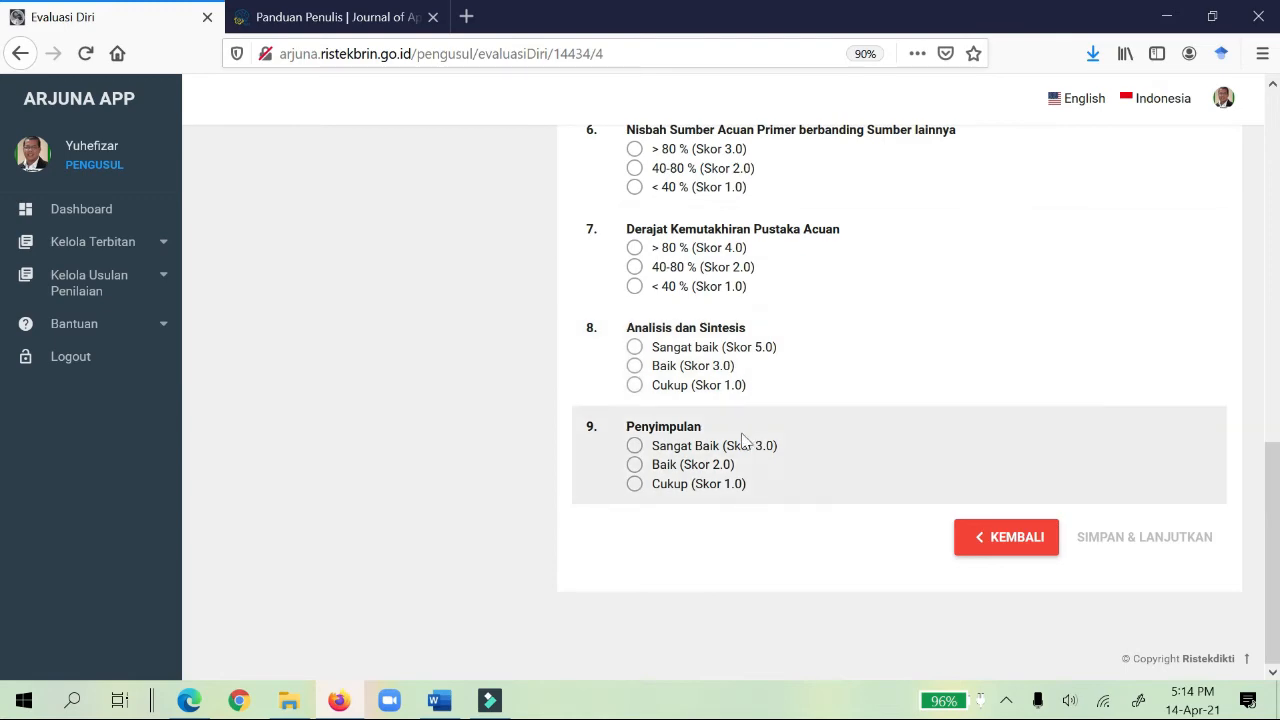
scroll(743, 440, "up", 4)
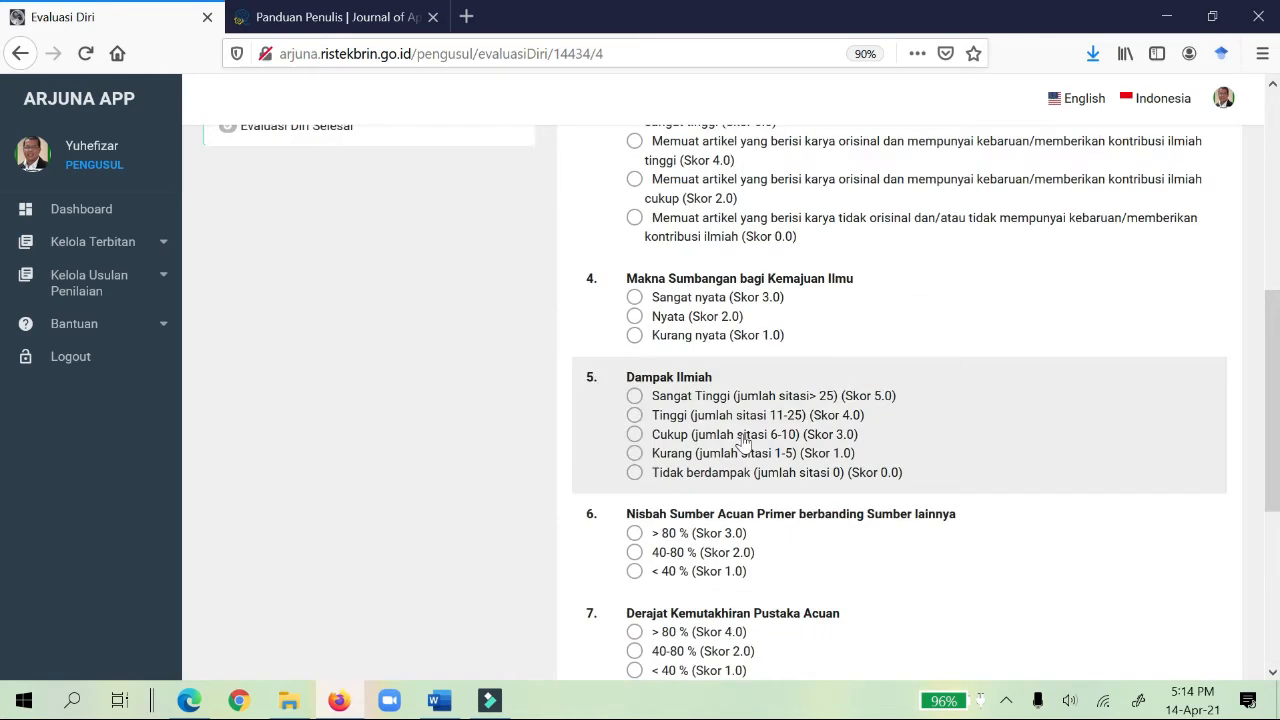
scroll(743, 440, "up", 5)
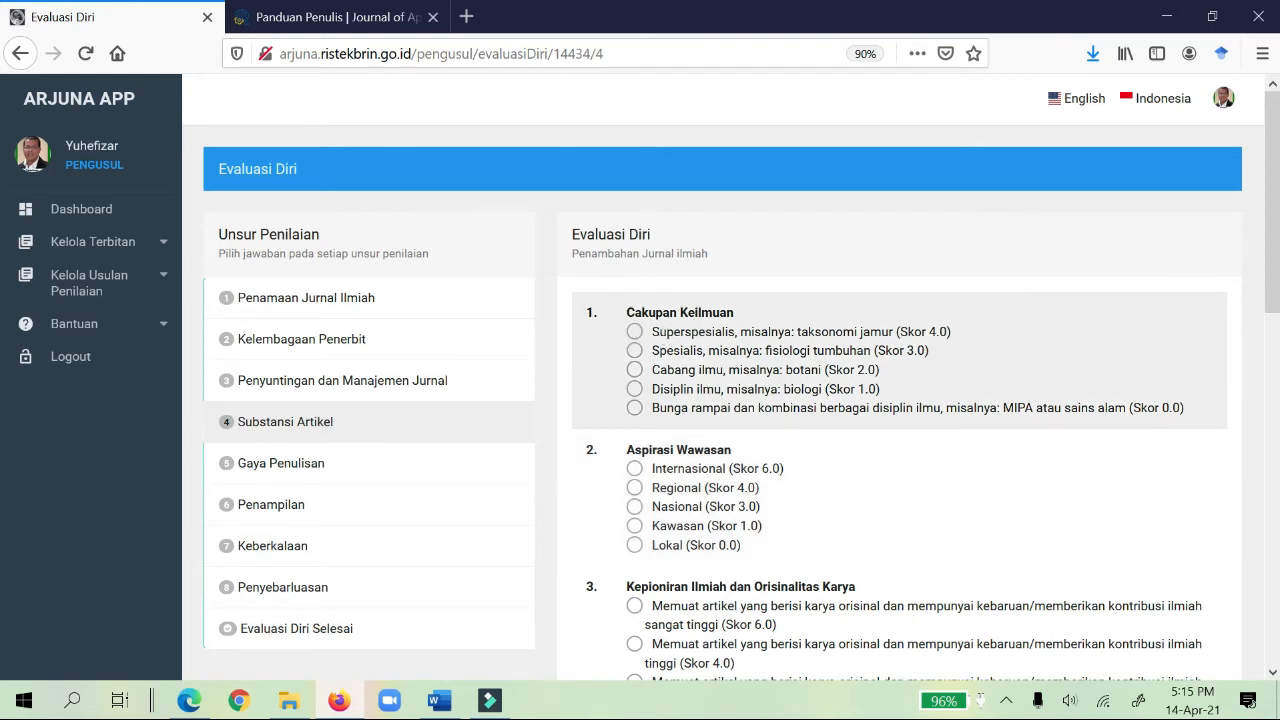
Try Superspesialis (Skor 4.0) for Cakupan Keilmuan, and examine the published article titles on the JACOST home page
left_click(635, 332)
left_click(345, 17)
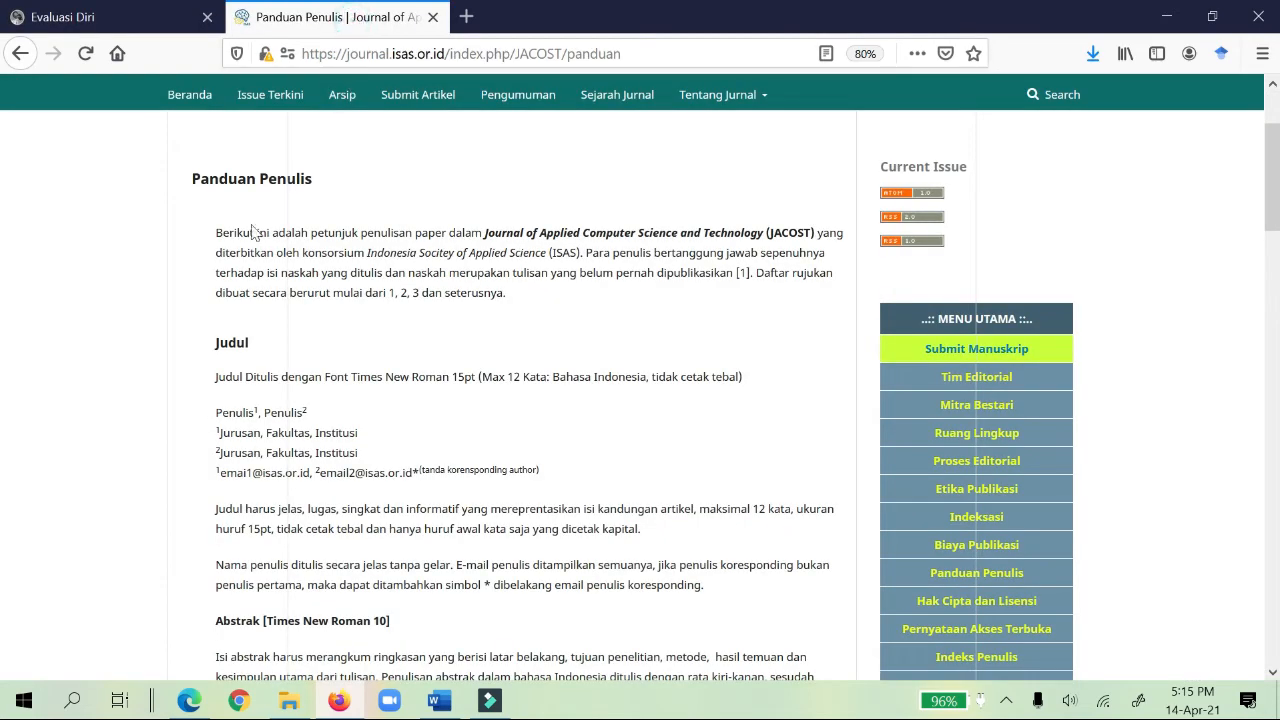
left_click(195, 100)
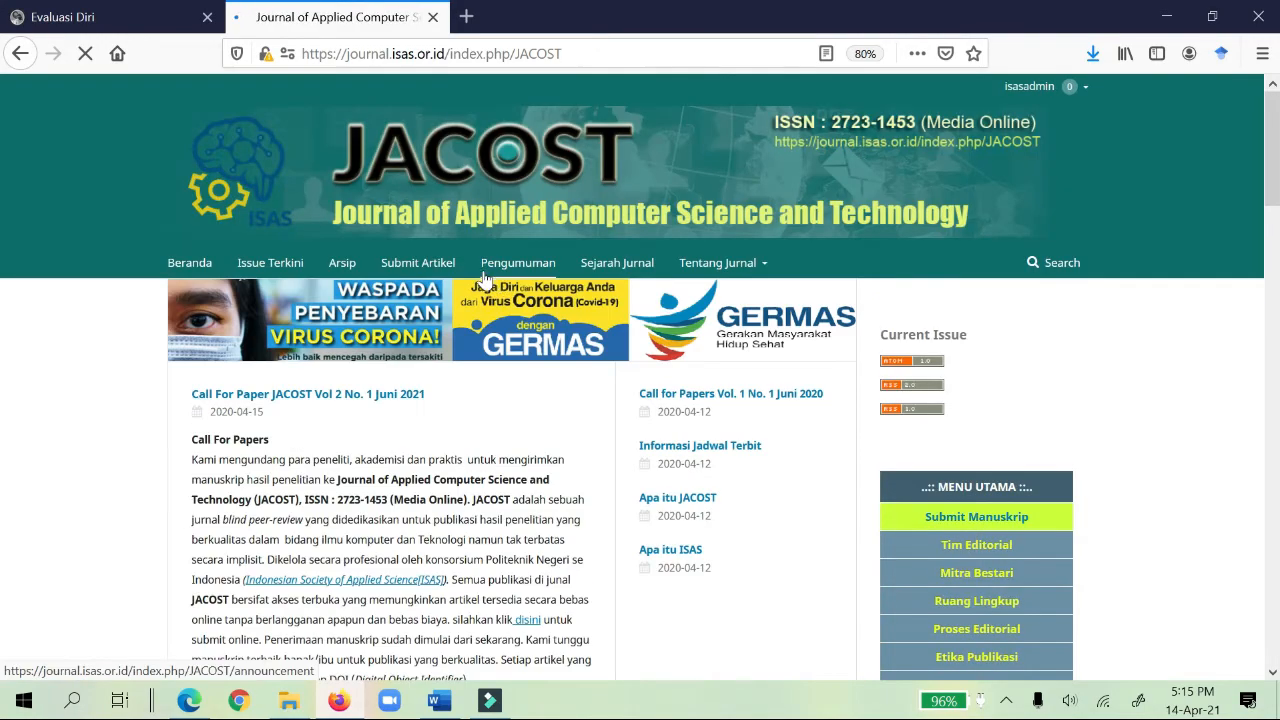
scroll(512, 400, "down", 5)
scroll(497, 289, "down", 10)
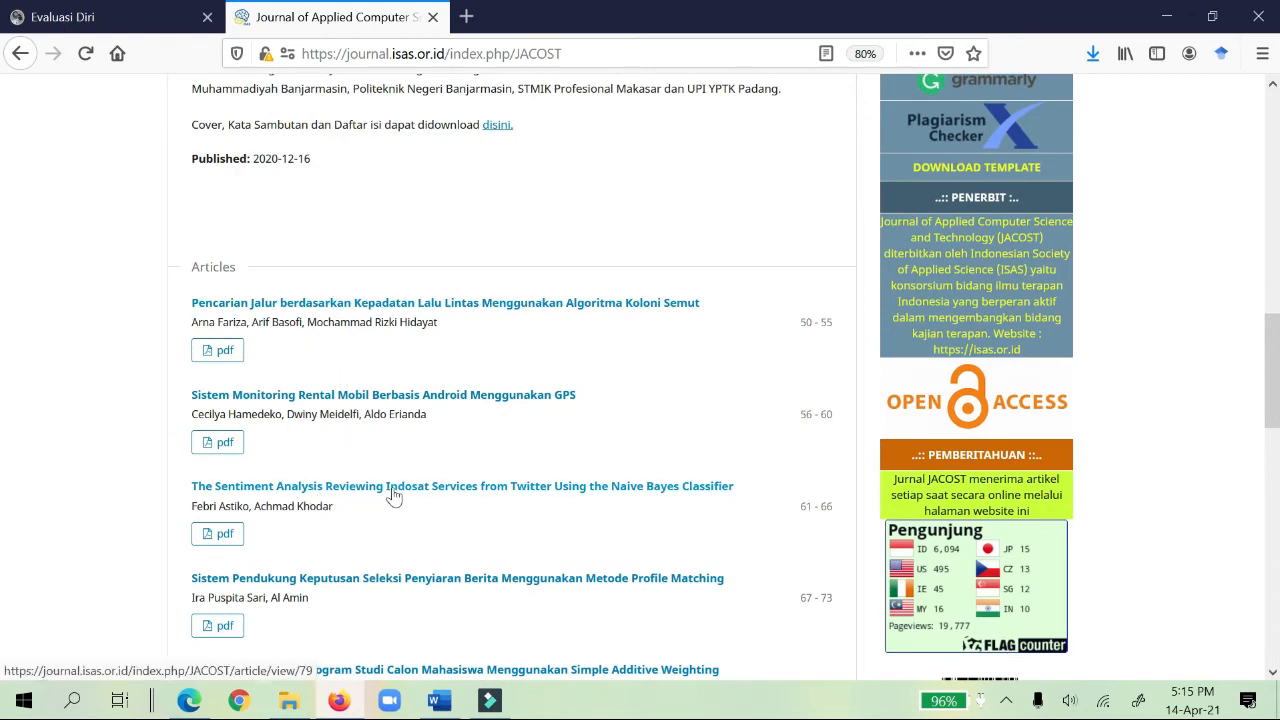
scroll(391, 498, "down", 2)
scroll(486, 486, "down", 4)
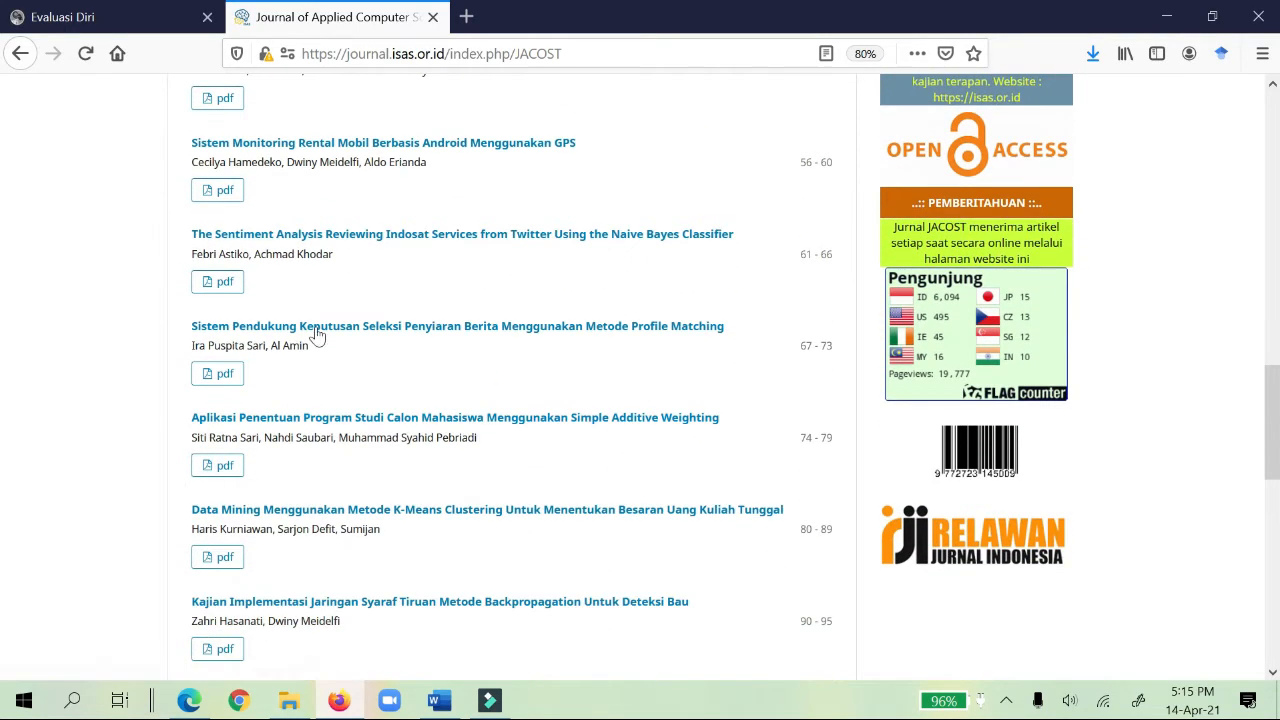
scroll(365, 340, "down", 2)
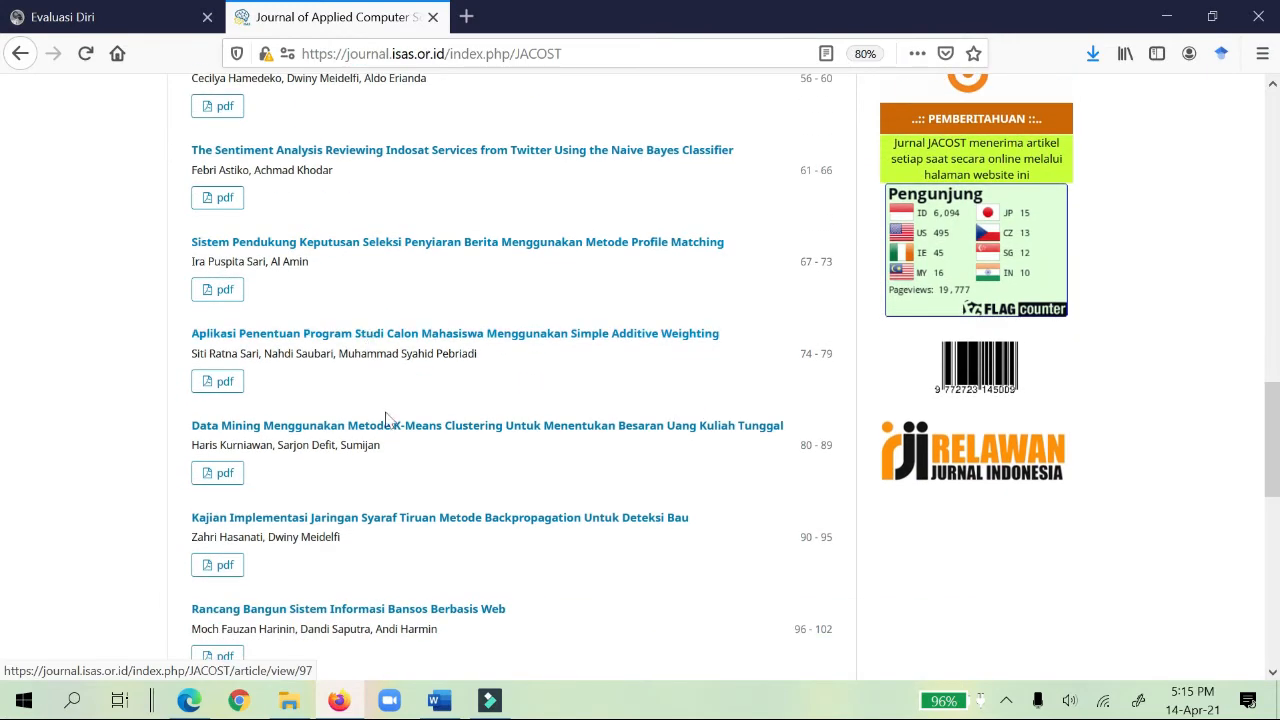
scroll(388, 440, "down", 4)
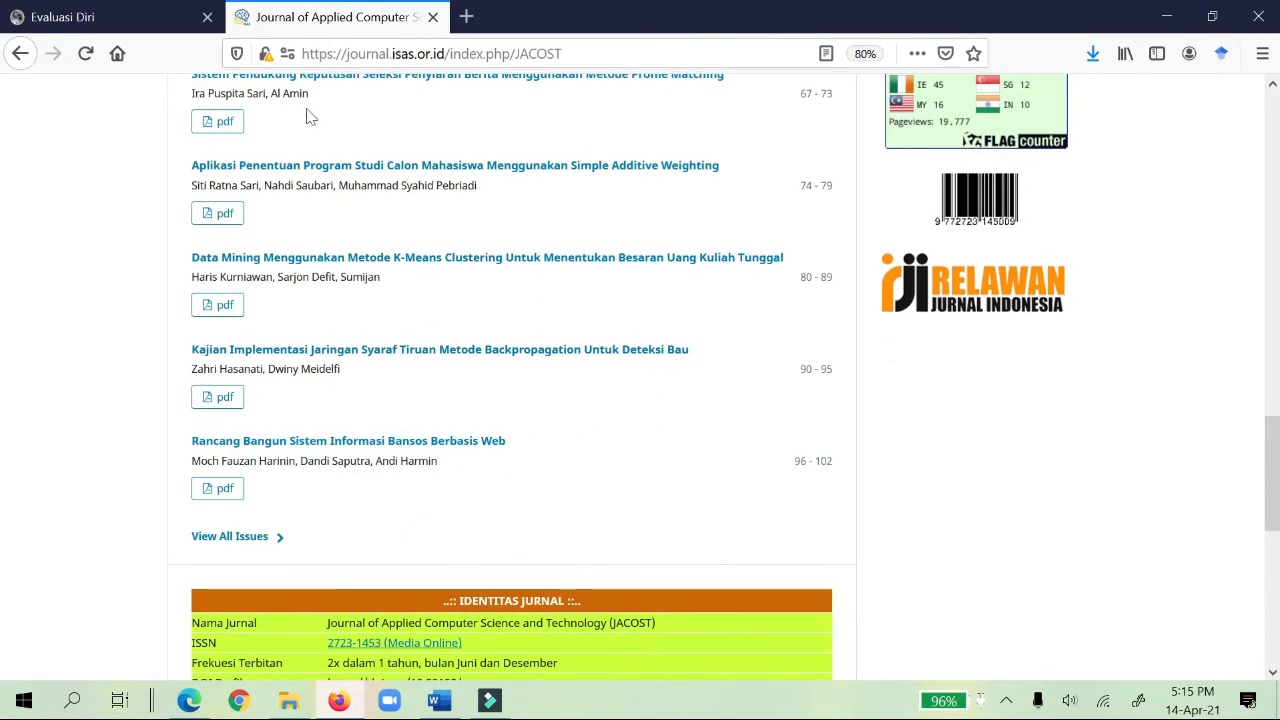
Return to the self-evaluation and rate Cakupan Keilmuan as Cabang ilmu (Skor 2.0)
left_click(120, 18)
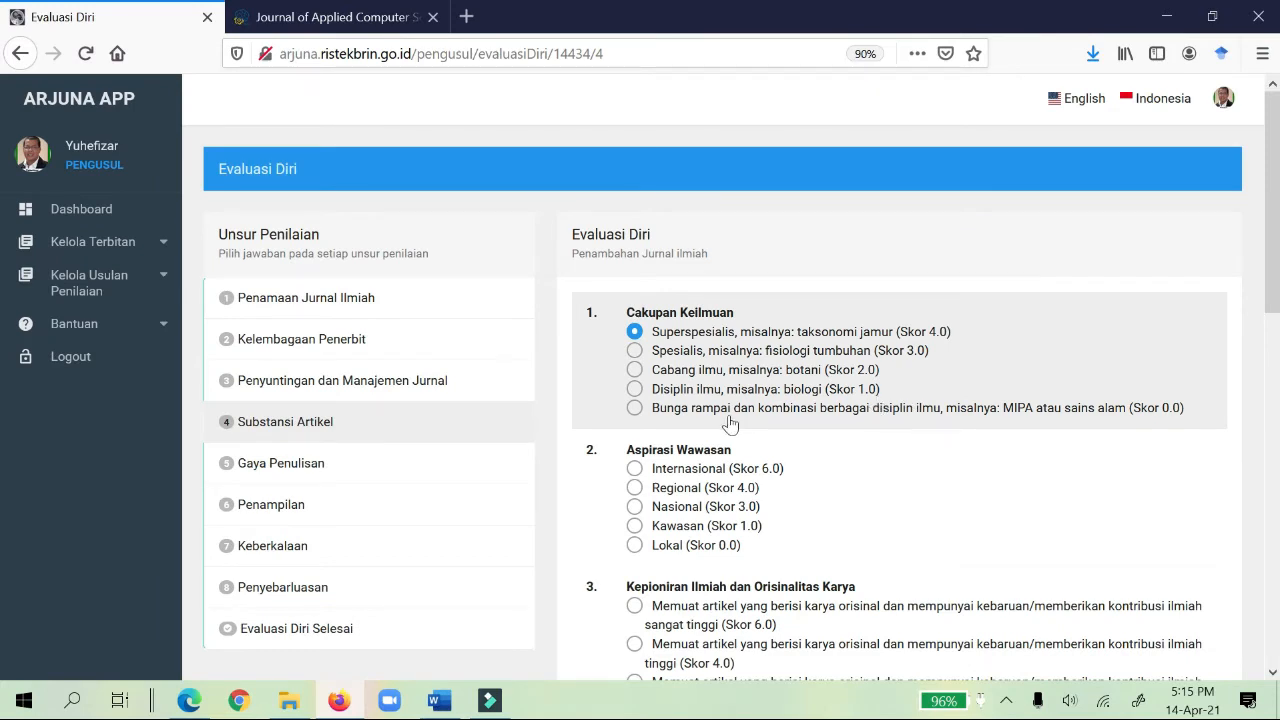
left_click(635, 370)
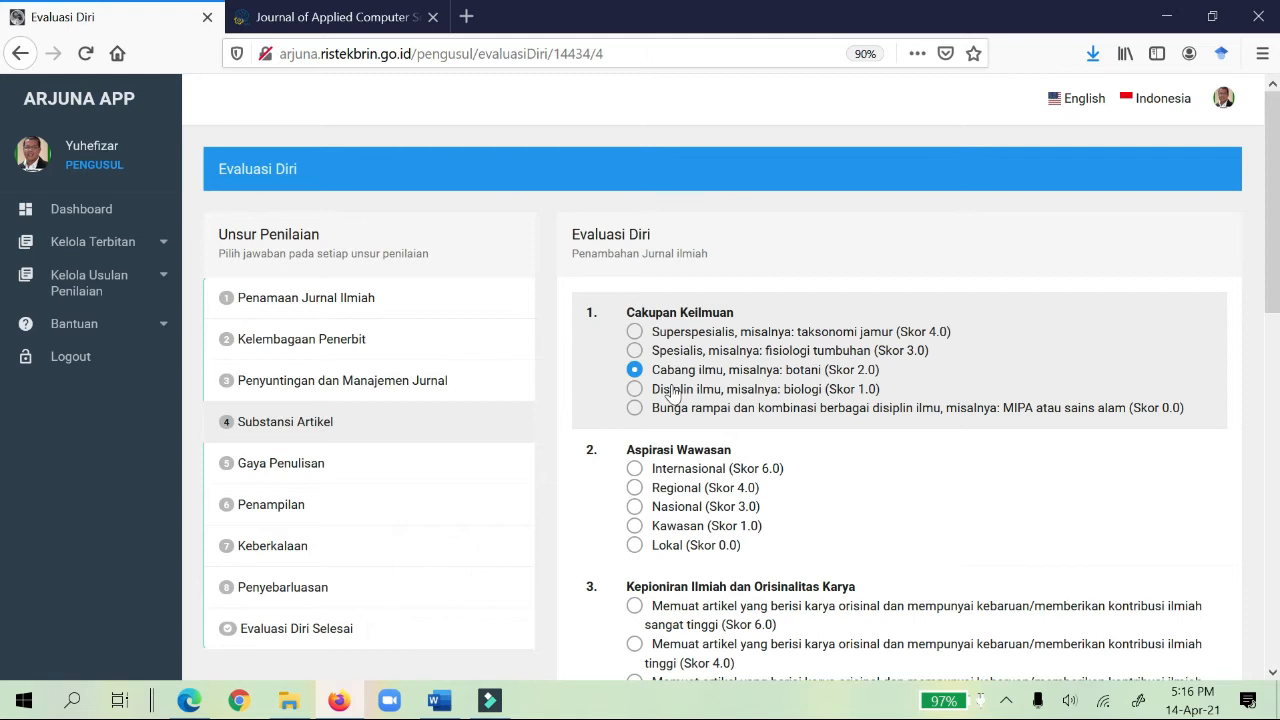
Rate Aspirasi Wawasan as Nasional (Skor 3.0)
scroll(672, 392, "down", 2)
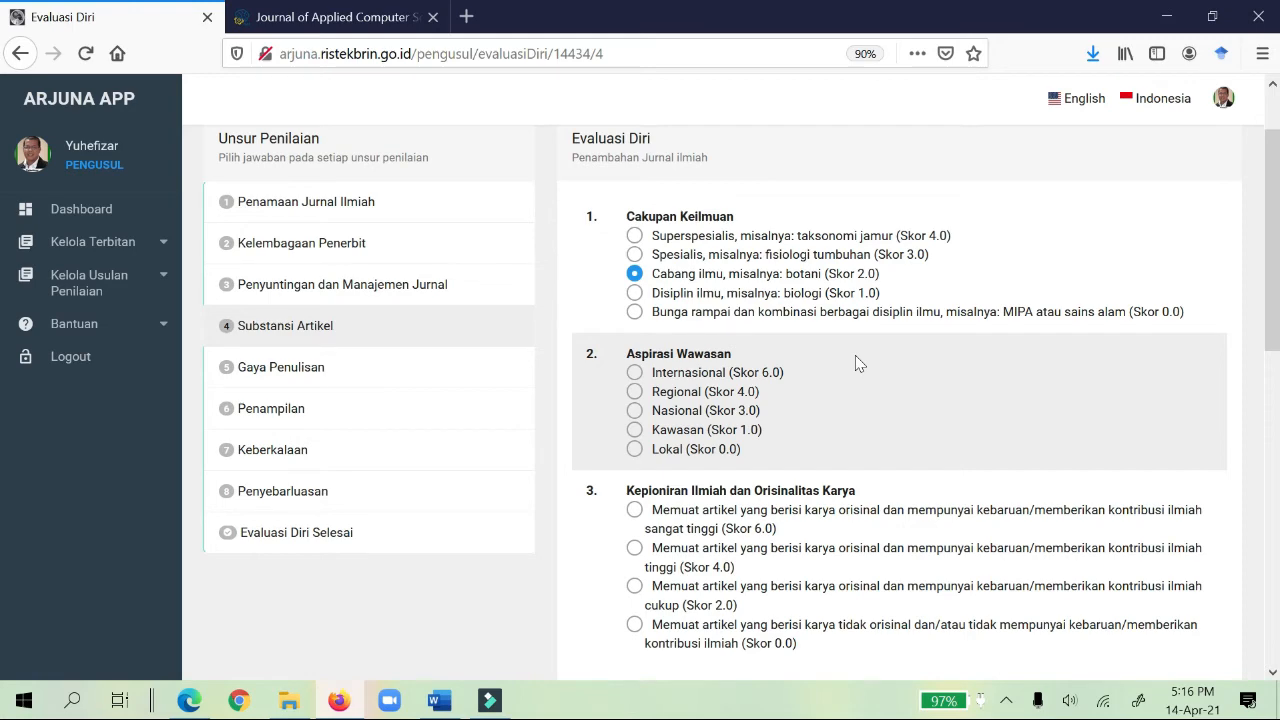
scroll(857, 363, "down", 1)
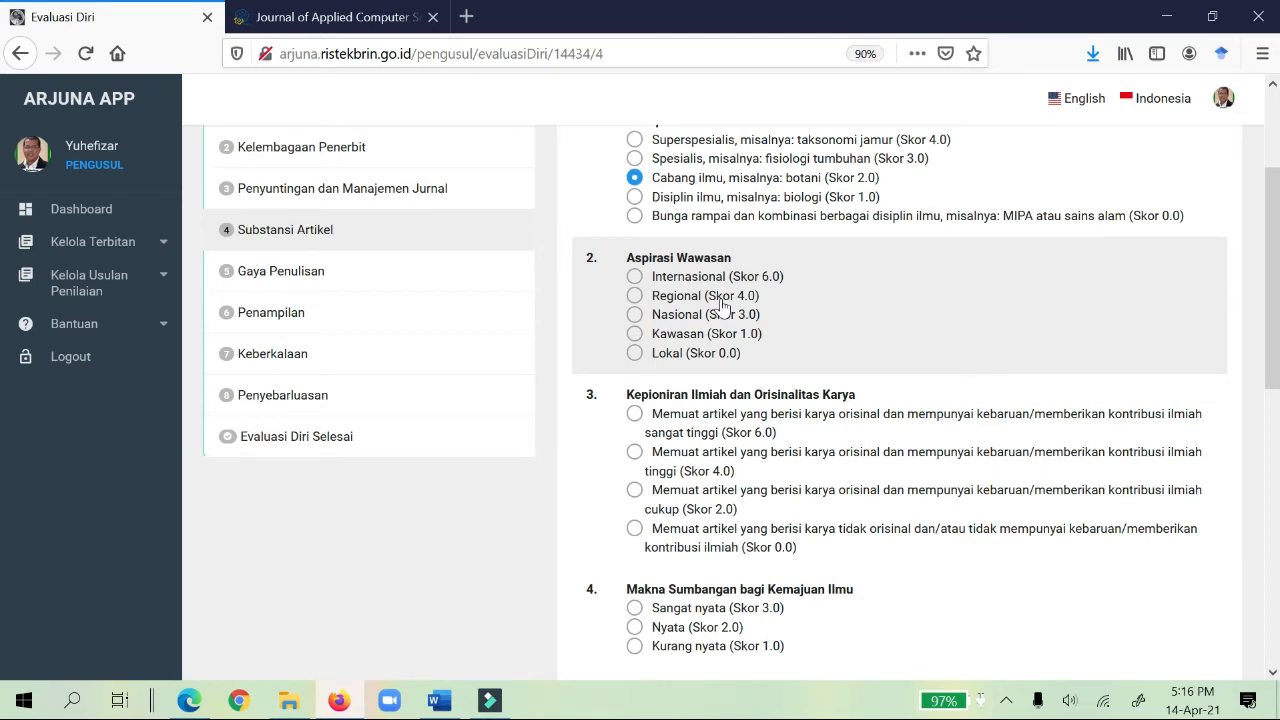
left_click(635, 316)
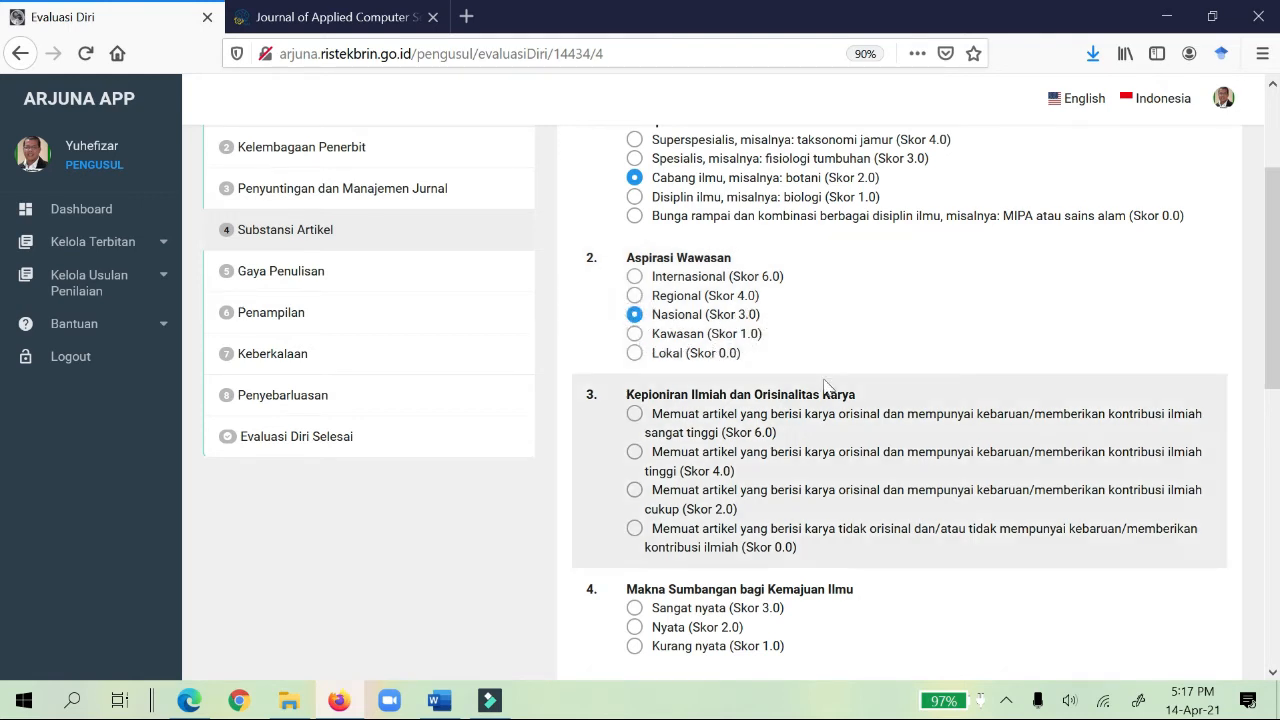
Rate Kepioniran Ilmiah dan Orisinalitas Karya as cukup (Skor 2.0) and Makna Sumbangan bagi Kemajuan Ilmu as Nyata (Skor 2.0)
scroll(817, 203, "up", 2)
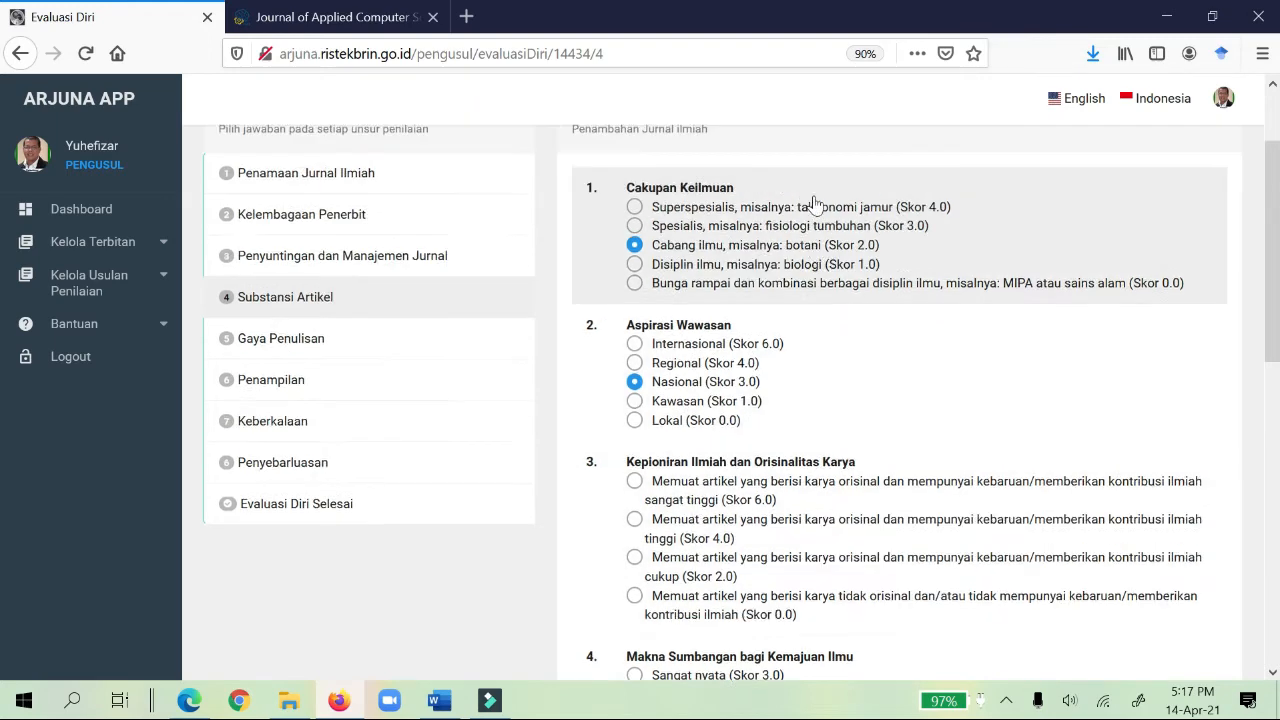
scroll(745, 381, "down", 2)
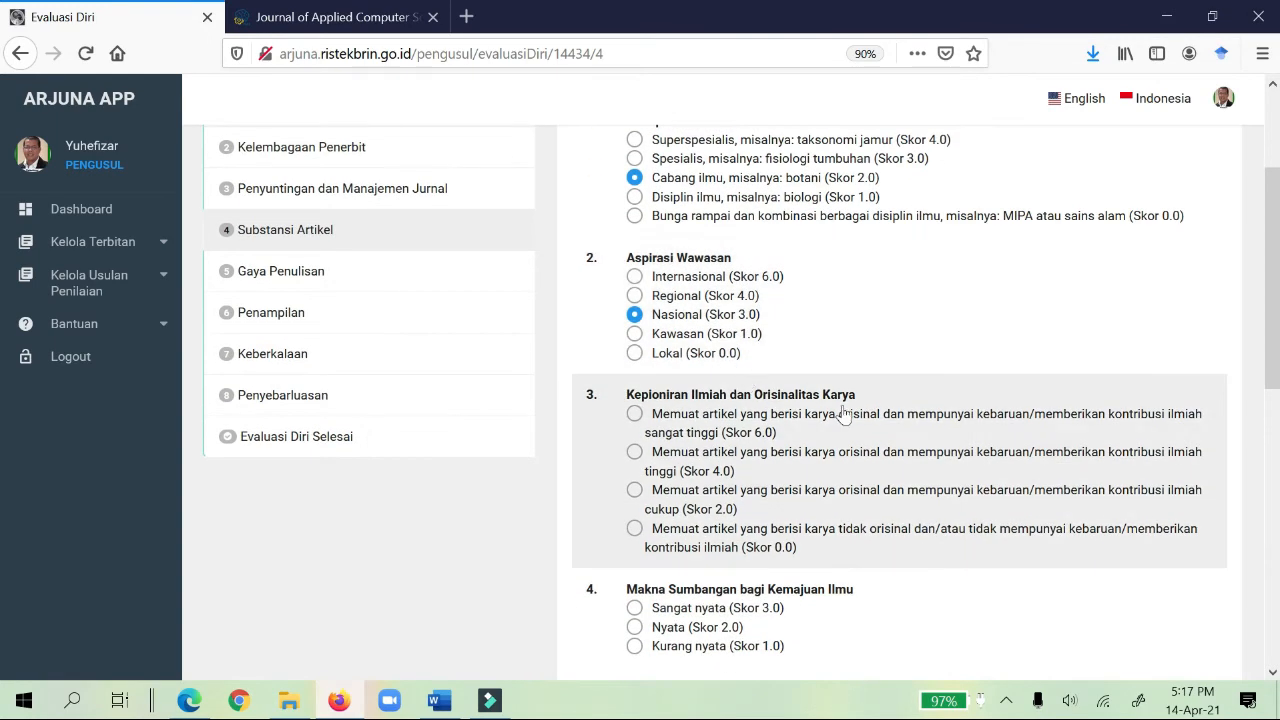
scroll(843, 415, "down", 2)
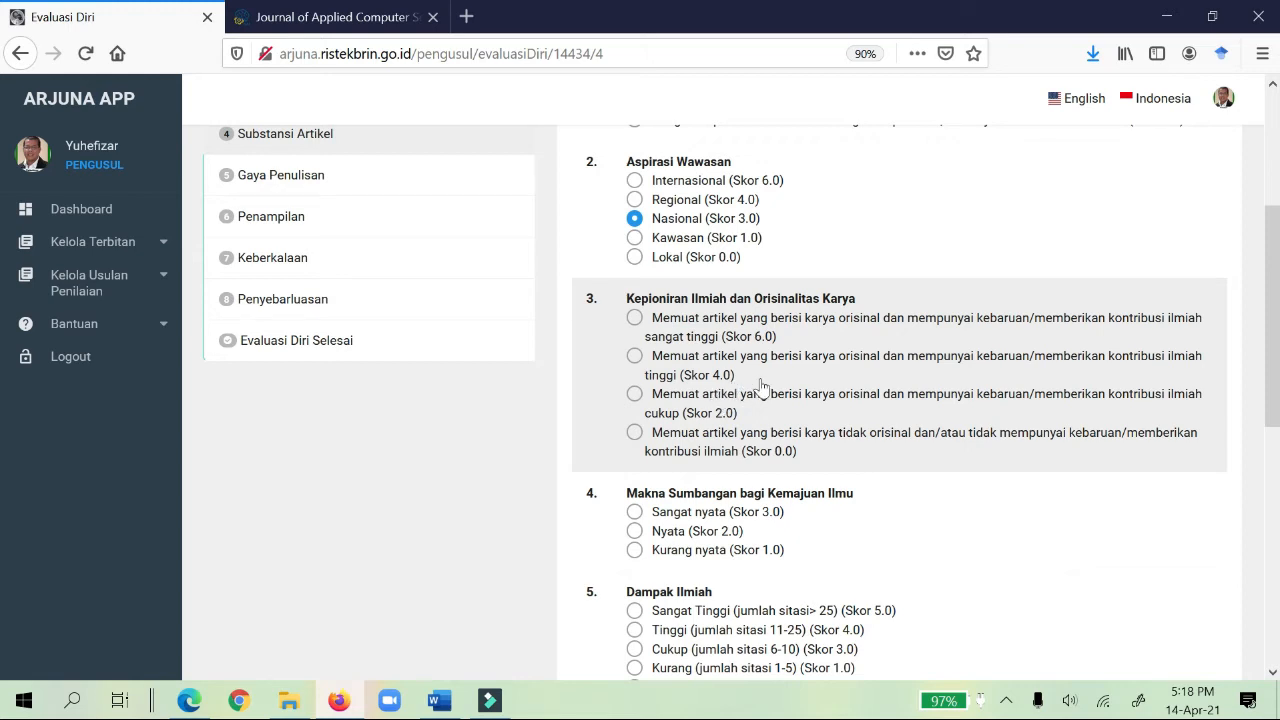
left_click(635, 395)
scroll(716, 395, "down", 2)
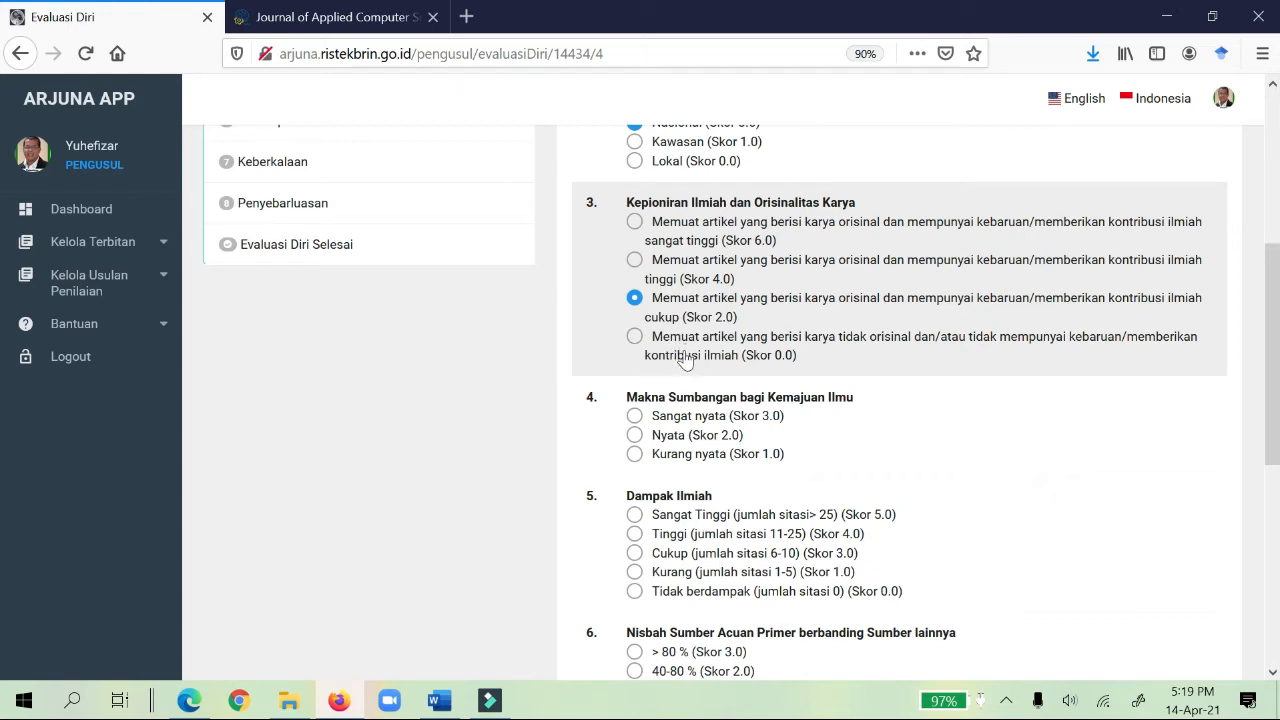
left_click(634, 437)
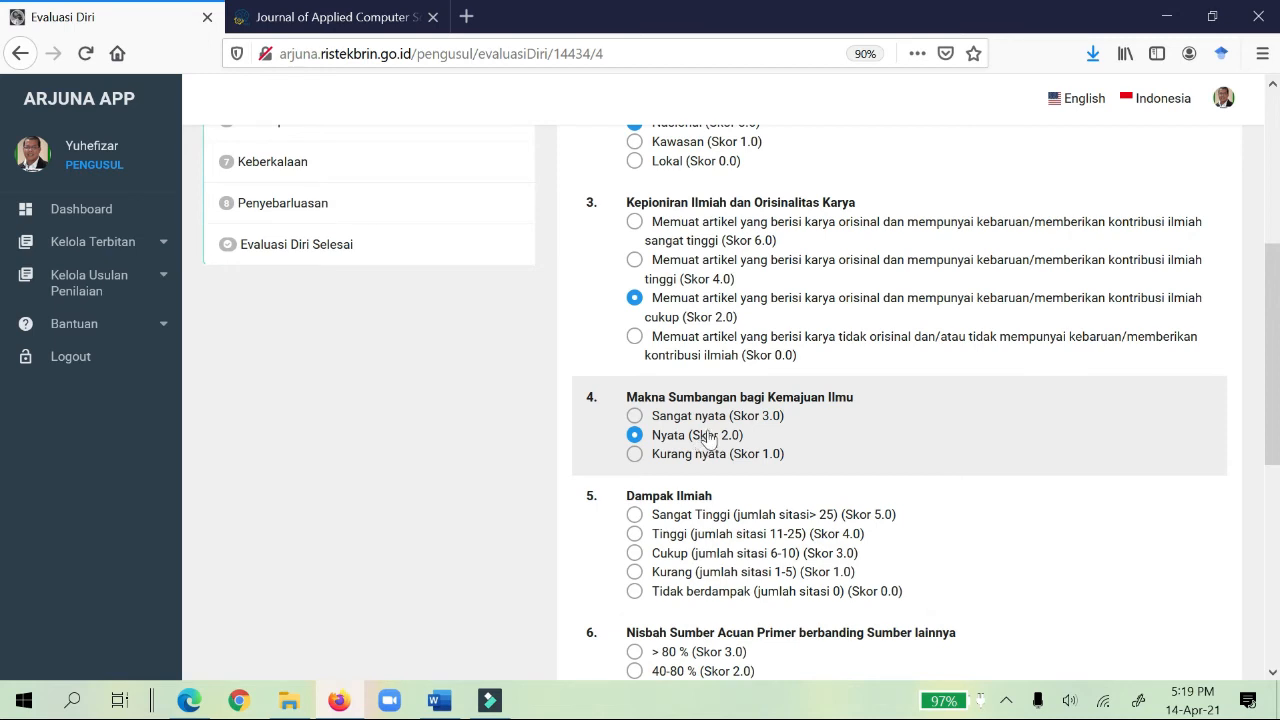
Open JACOST's Google Scholar profile from the indexing logos on the journal home page and check its citation count for Dampak Ilmiah
scroll(720, 418, "down", 2)
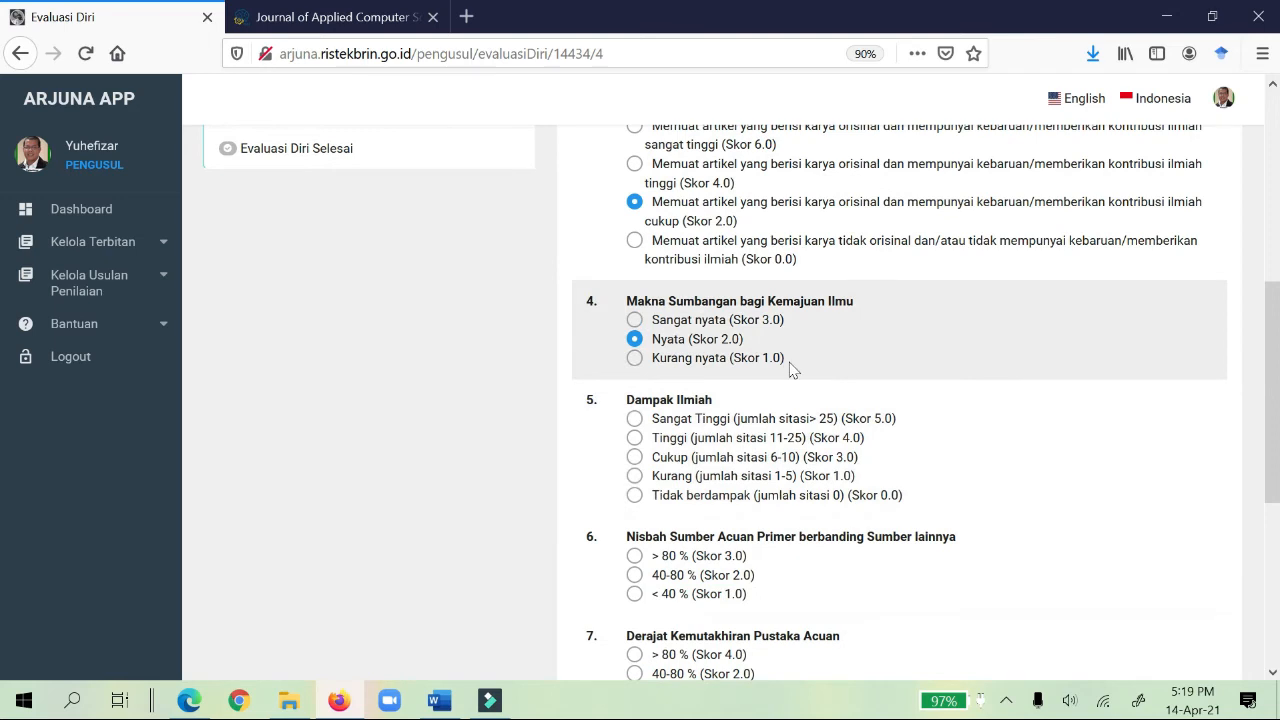
scroll(735, 348, "down", 2)
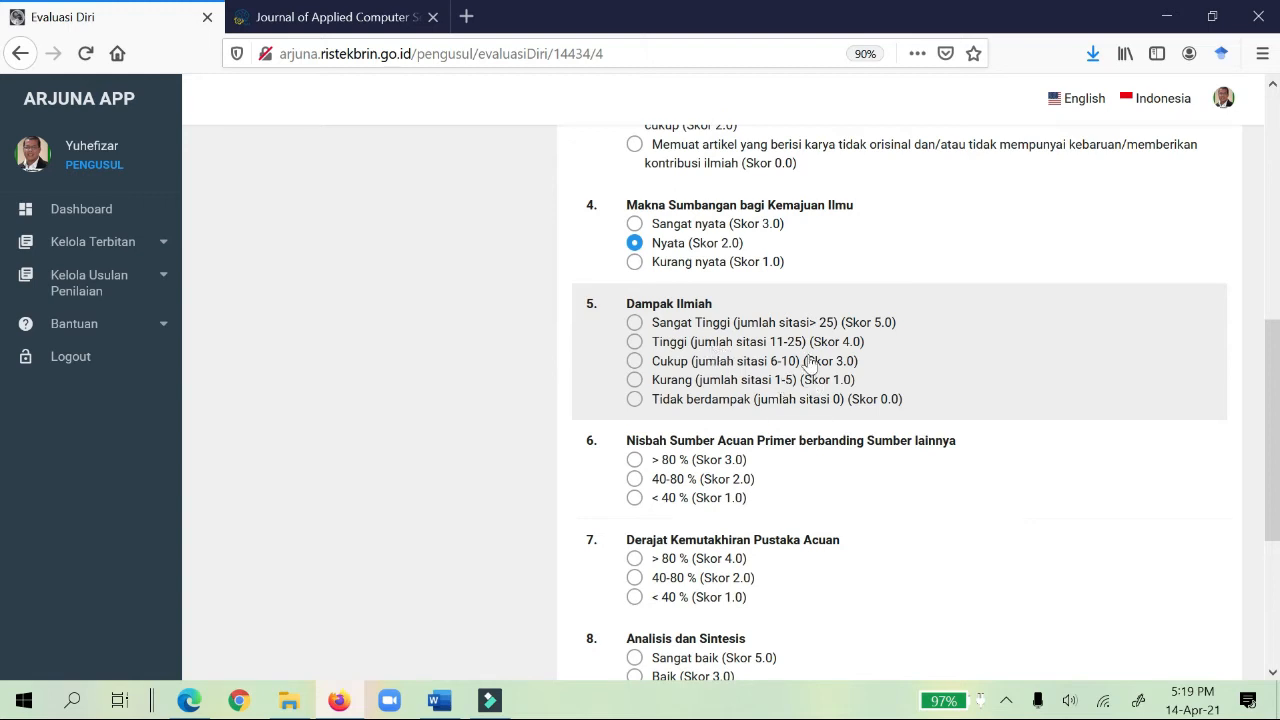
left_click(363, 20)
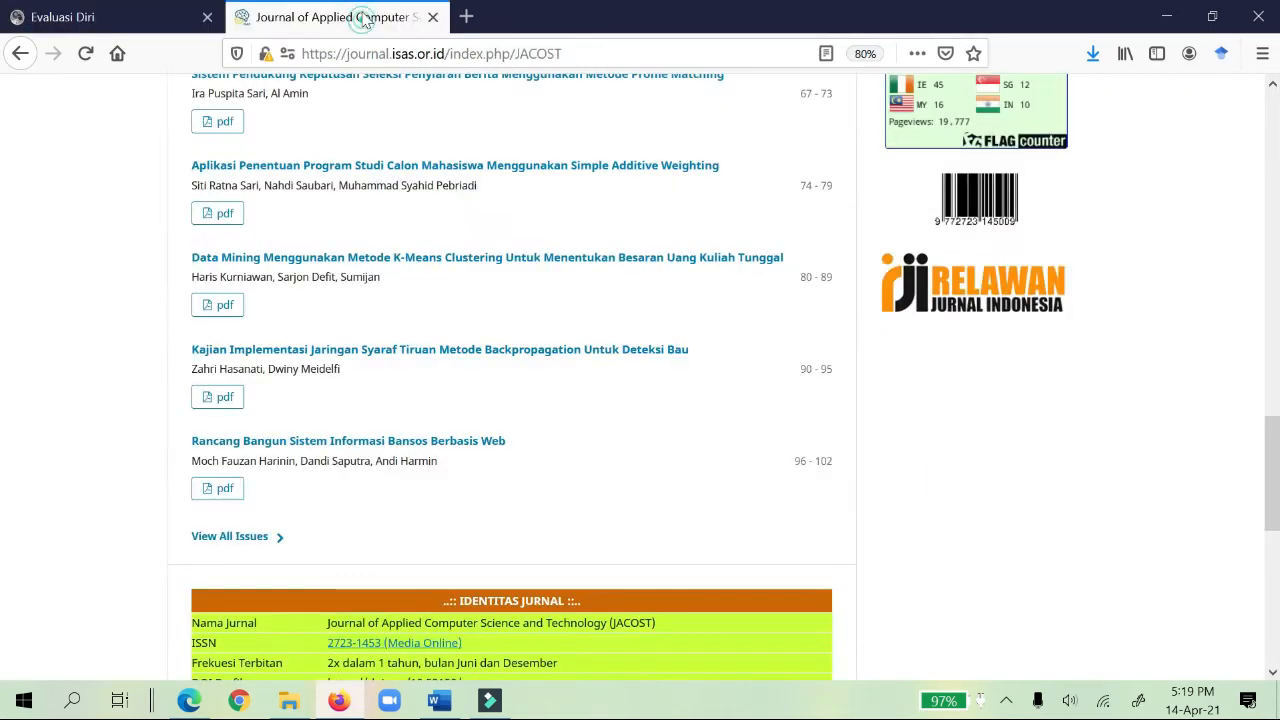
scroll(603, 285, "down", 4)
scroll(603, 285, "down", 5)
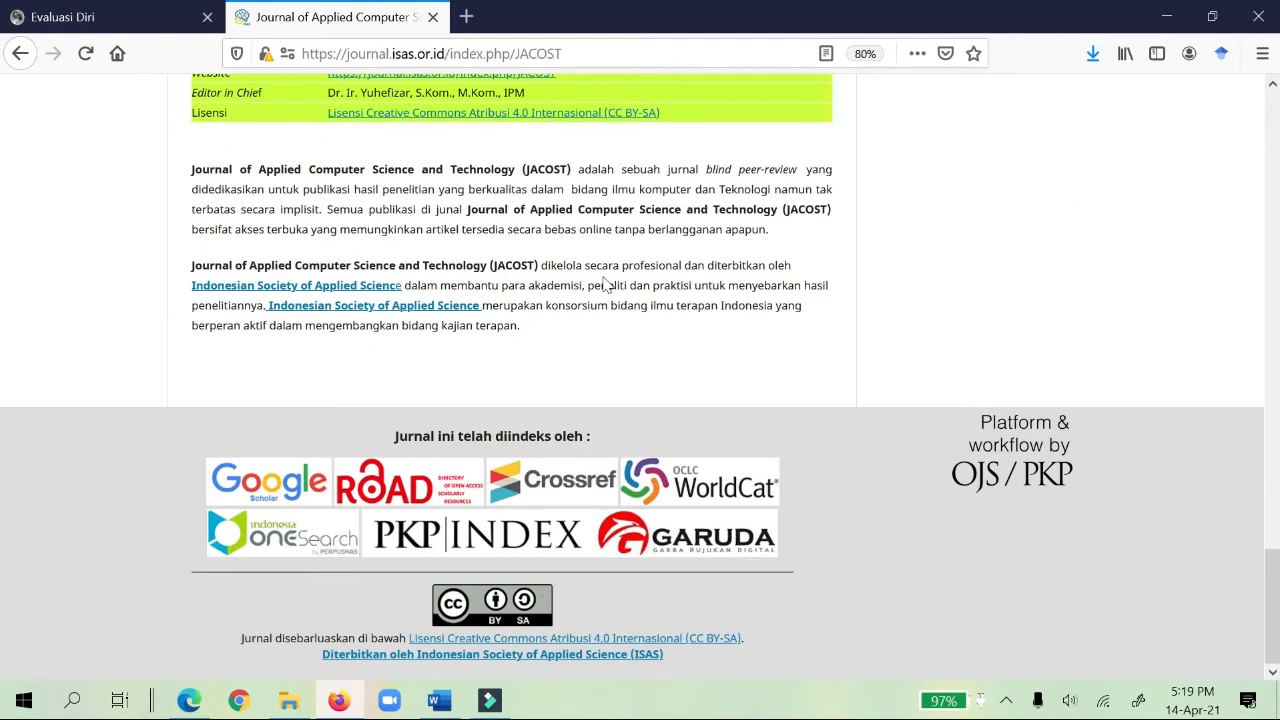
left_click(271, 484)
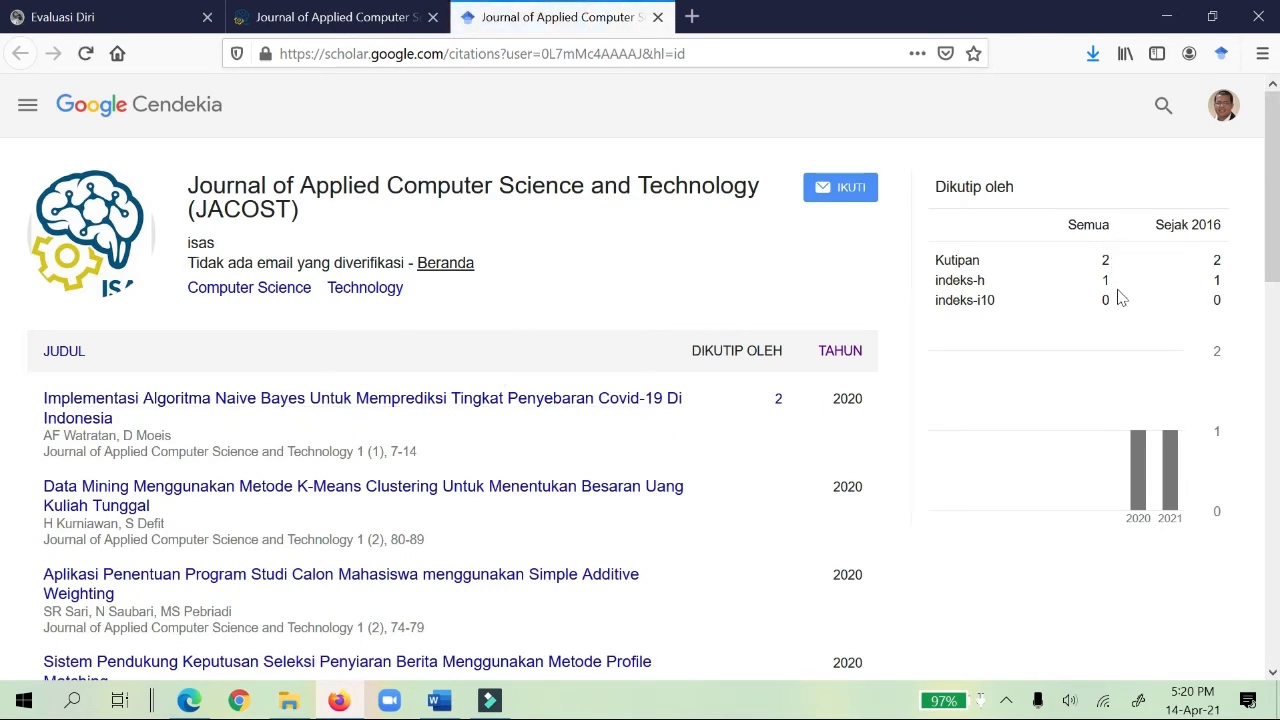
Return to the self-evaluation and rate Dampak Ilmiah as Kurang, jumlah sitasi 1-5 (Skor 1.0)
left_click(66, 24)
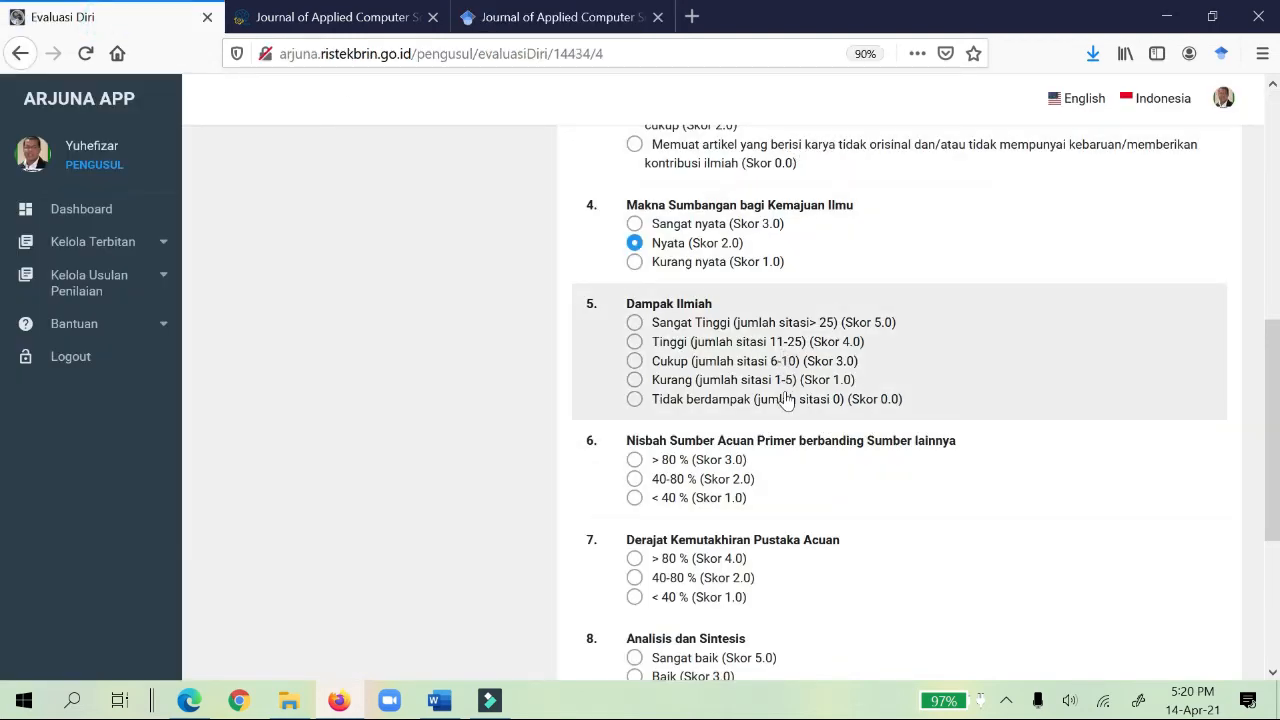
left_click(634, 380)
scroll(880, 357, "down", 2)
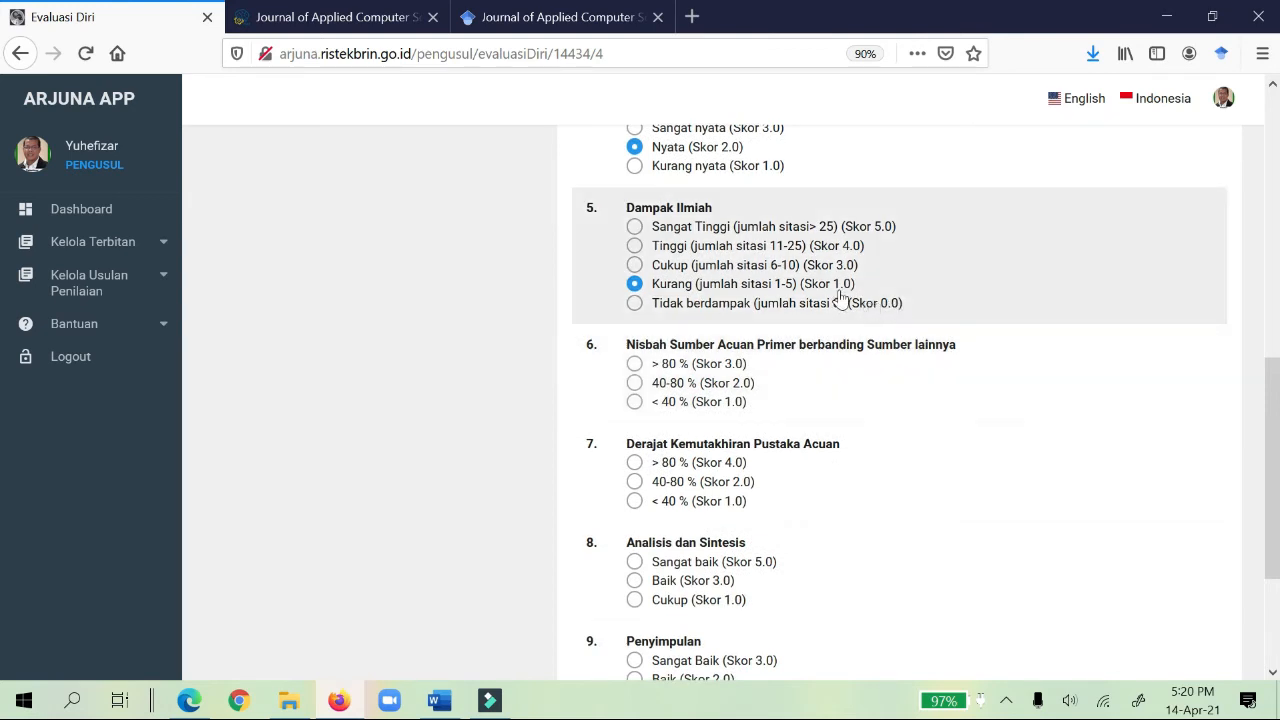
Open the PDF of the Indosat Twitter sentiment analysis article from the JACOST home page and go to its Daftar Rujukan
scroll(840, 300, "down", 2)
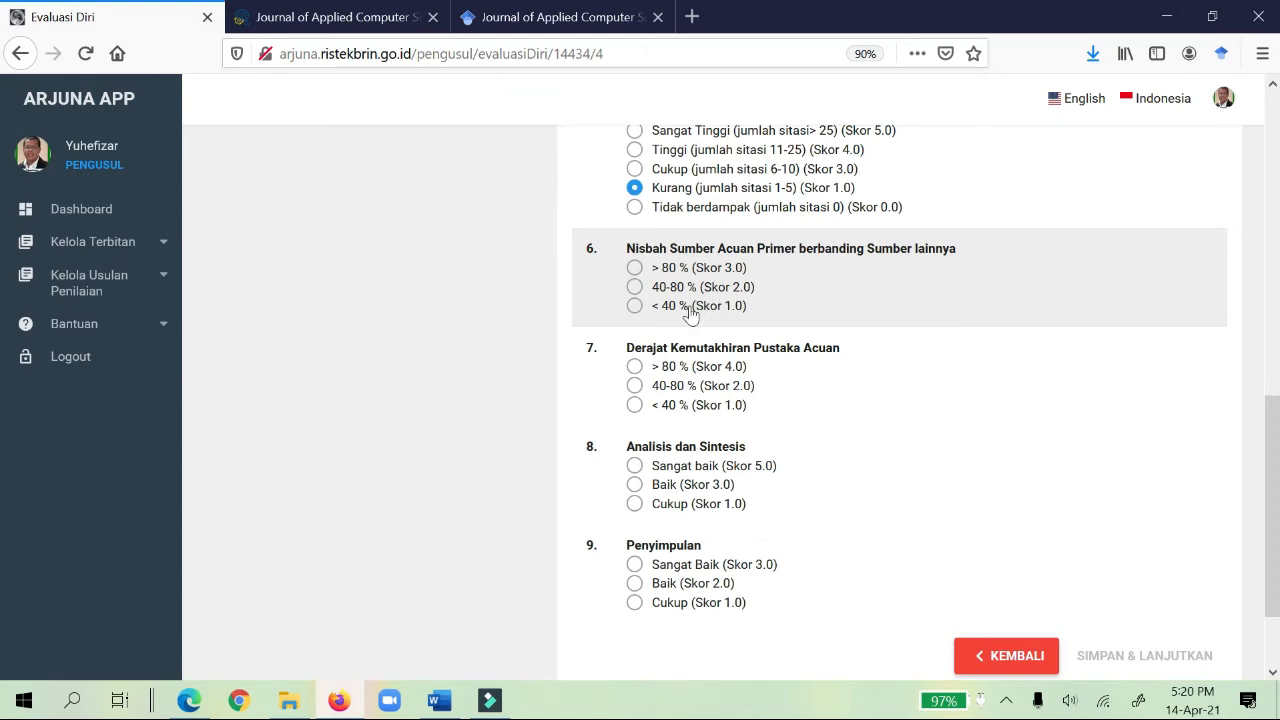
left_click(353, 18)
scroll(682, 385, "up", 10)
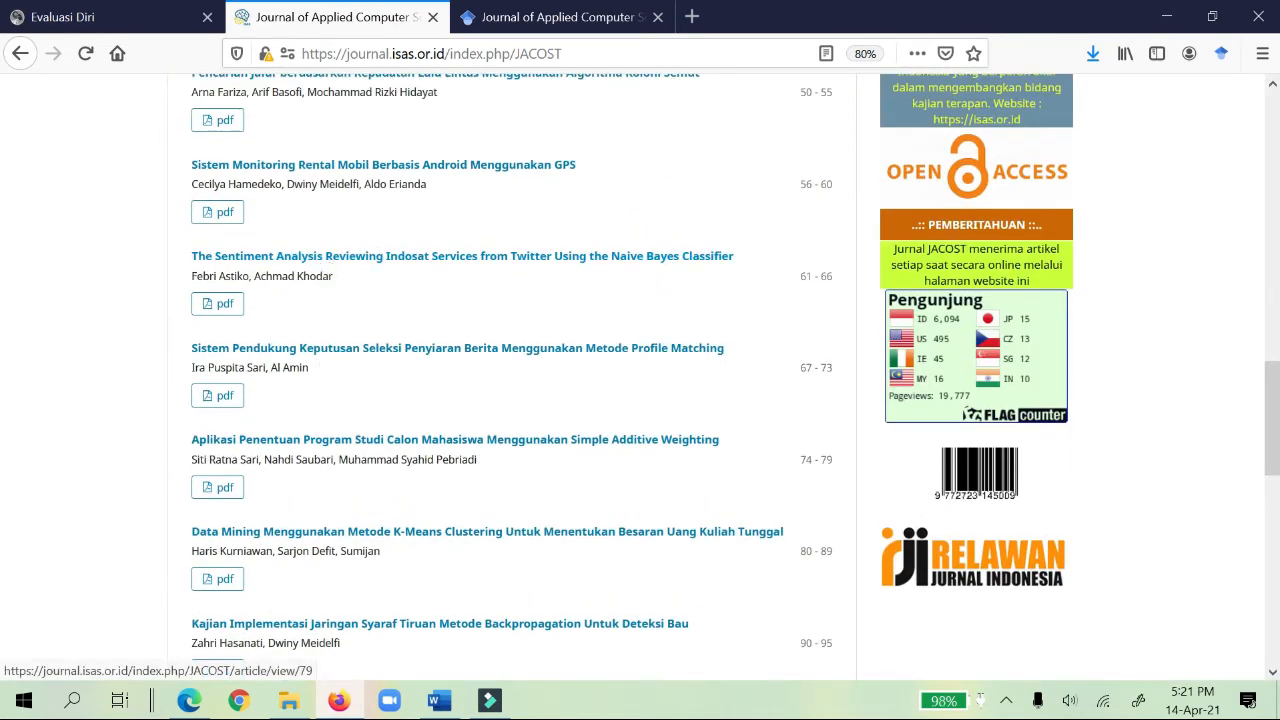
left_click(220, 304)
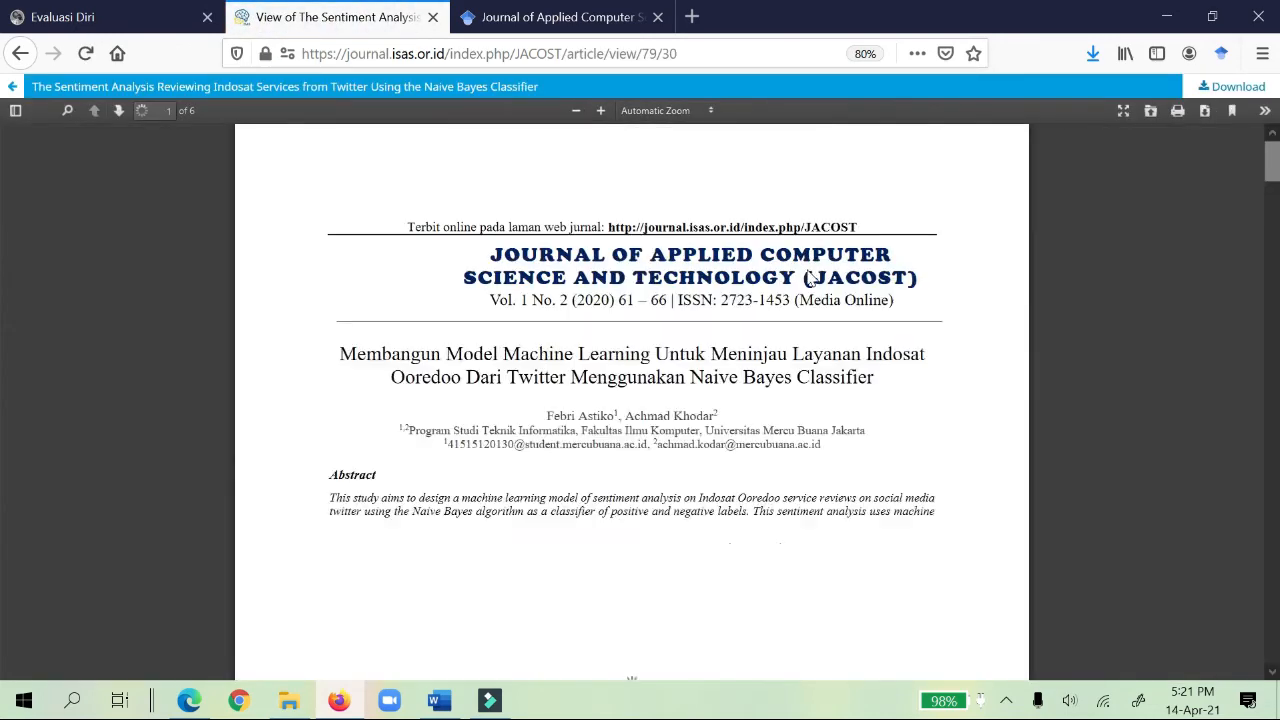
left_click_drag(1274, 178, 1272, 612)
scroll(815, 344, "up", 5)
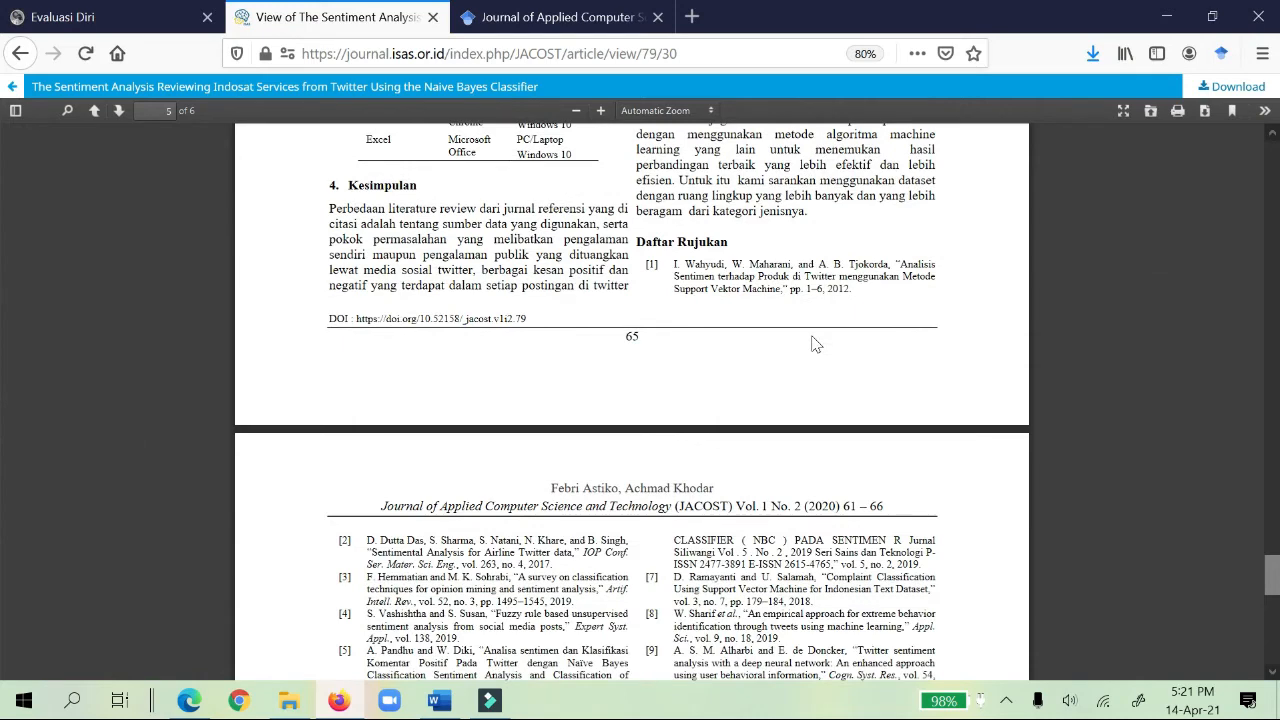
Examine the source types and publication years of the references in the article's Daftar Rujukan
scroll(815, 344, "down", 2)
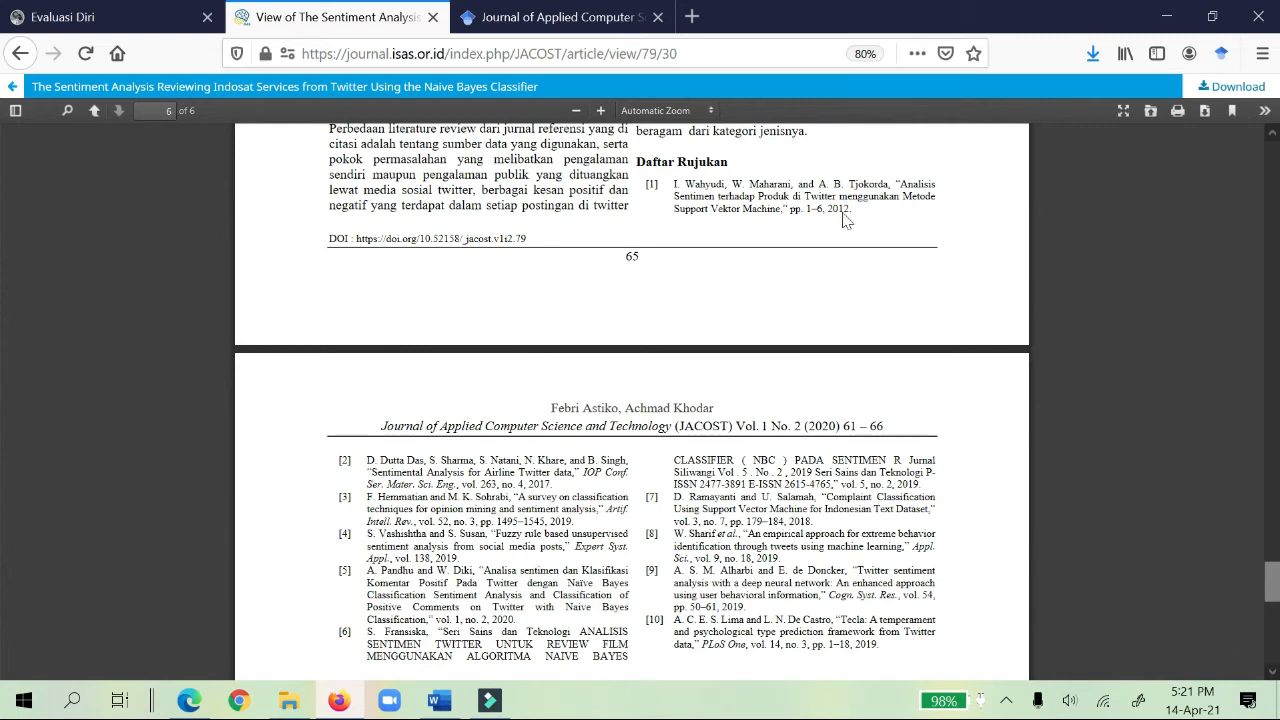
left_click_drag(824, 207, 858, 221)
left_click_drag(526, 485, 581, 474)
left_click_drag(548, 521, 578, 510)
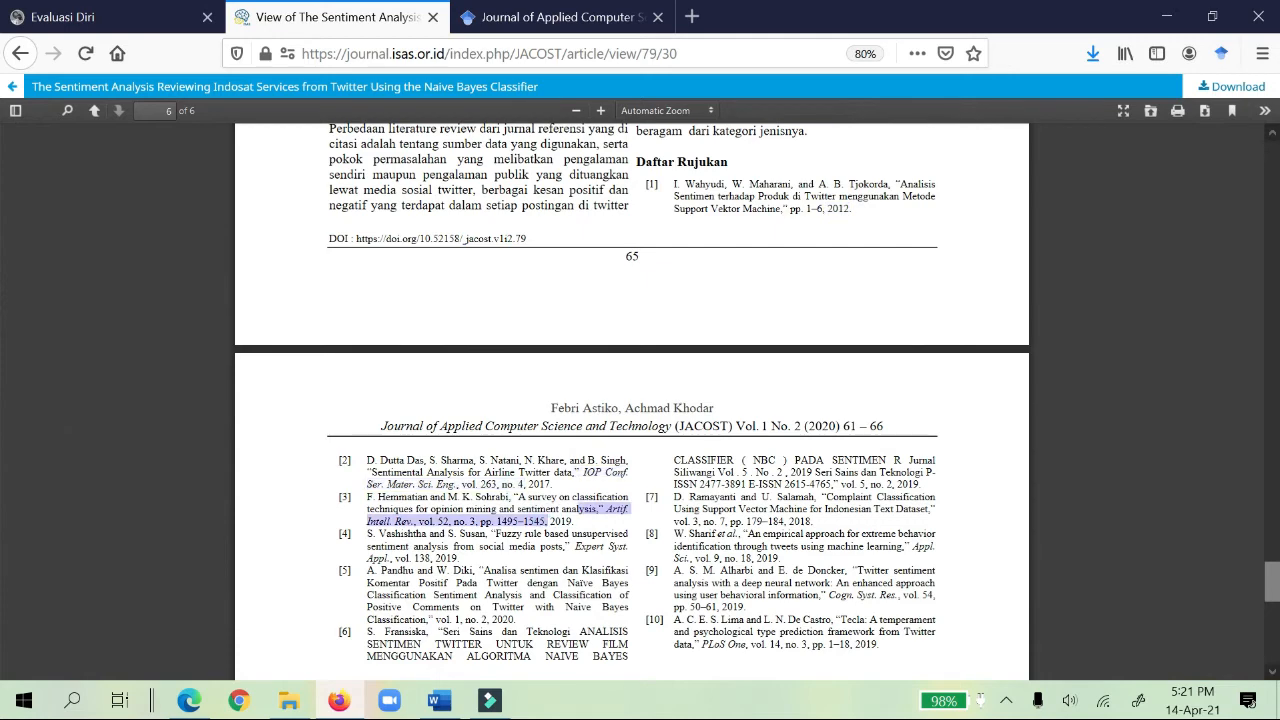
left_click_drag(437, 558, 464, 554)
left_click_drag(495, 619, 543, 608)
scroll(537, 609, "down", 1)
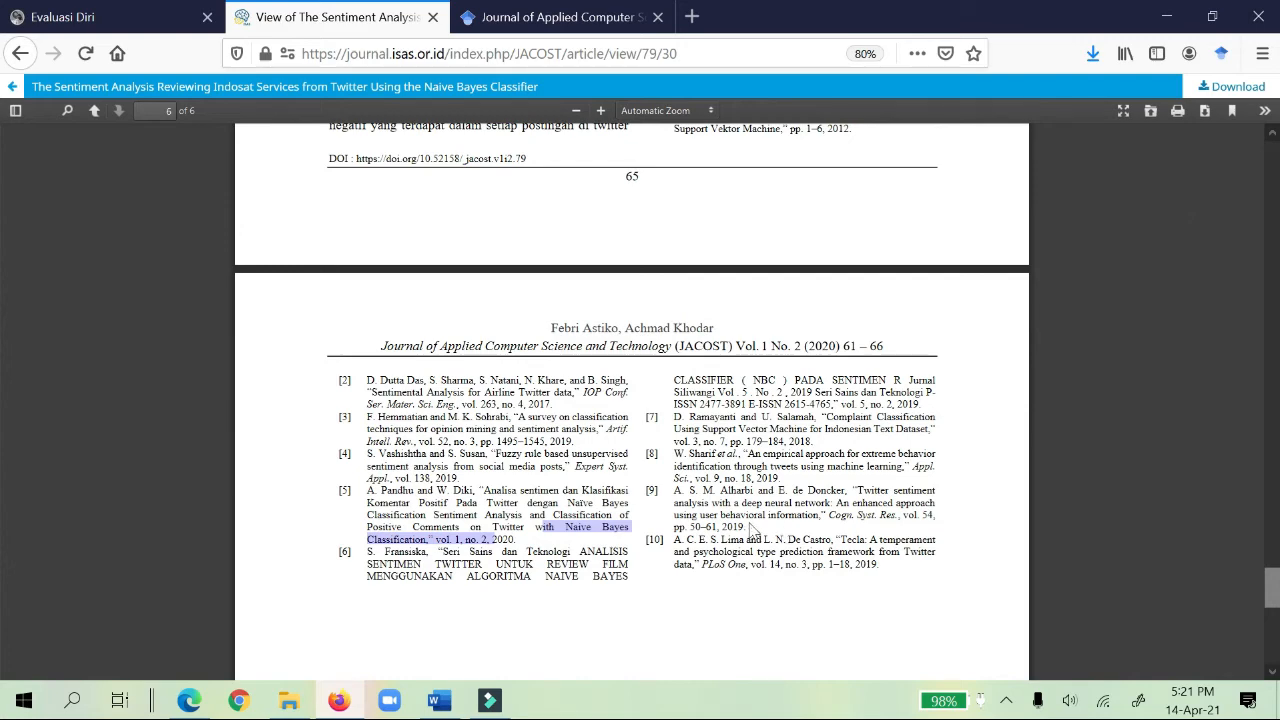
scroll(767, 317, "up", 3)
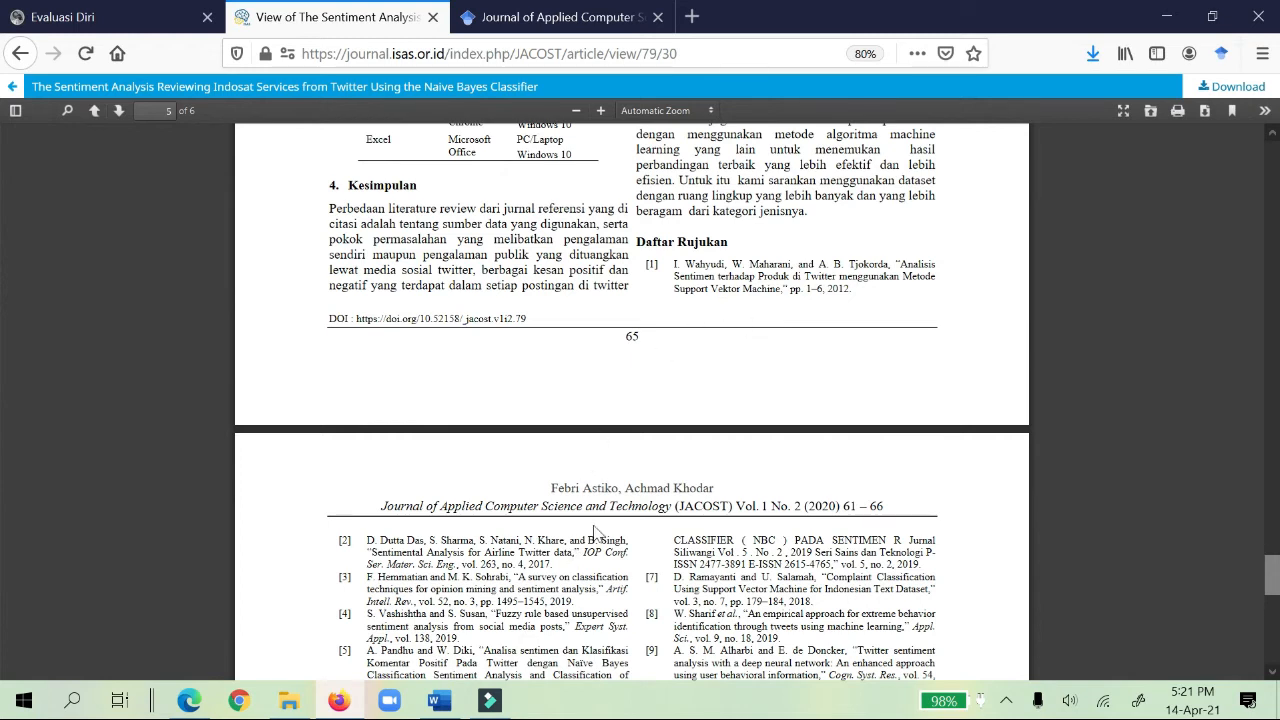
left_click_drag(579, 540, 611, 540)
scroll(611, 540, "down", 1)
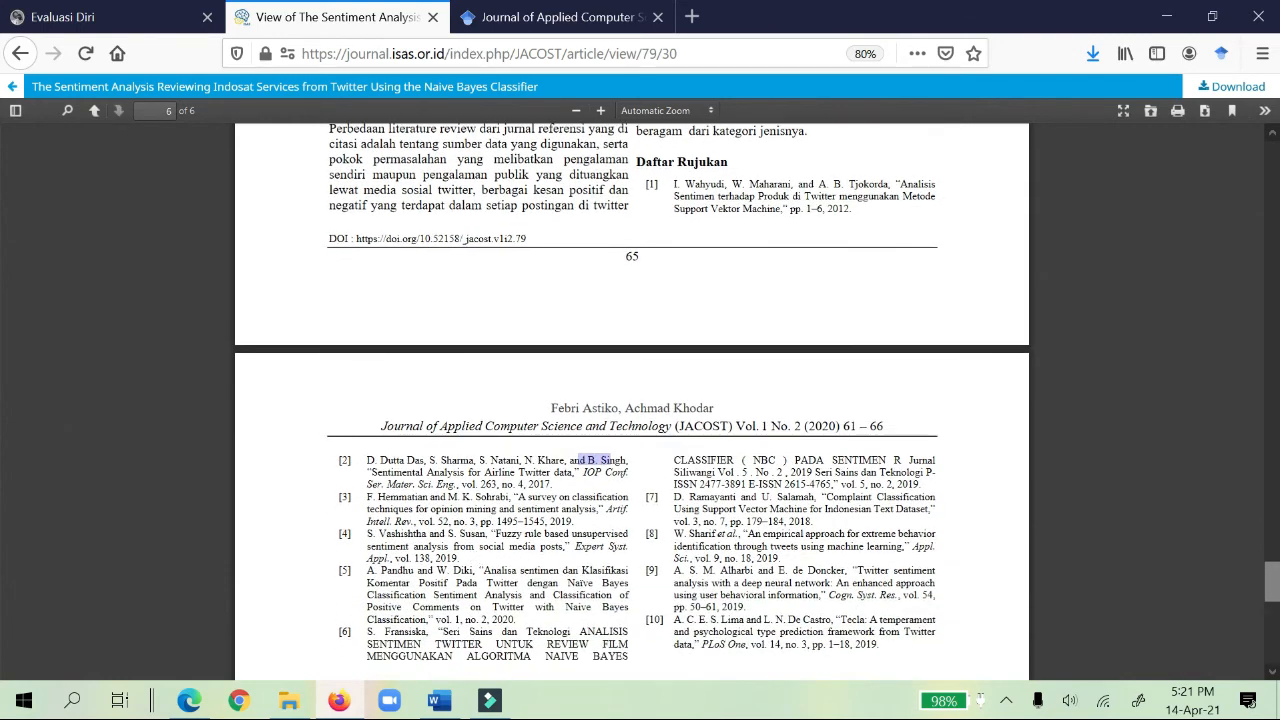
left_click_drag(520, 534, 443, 521)
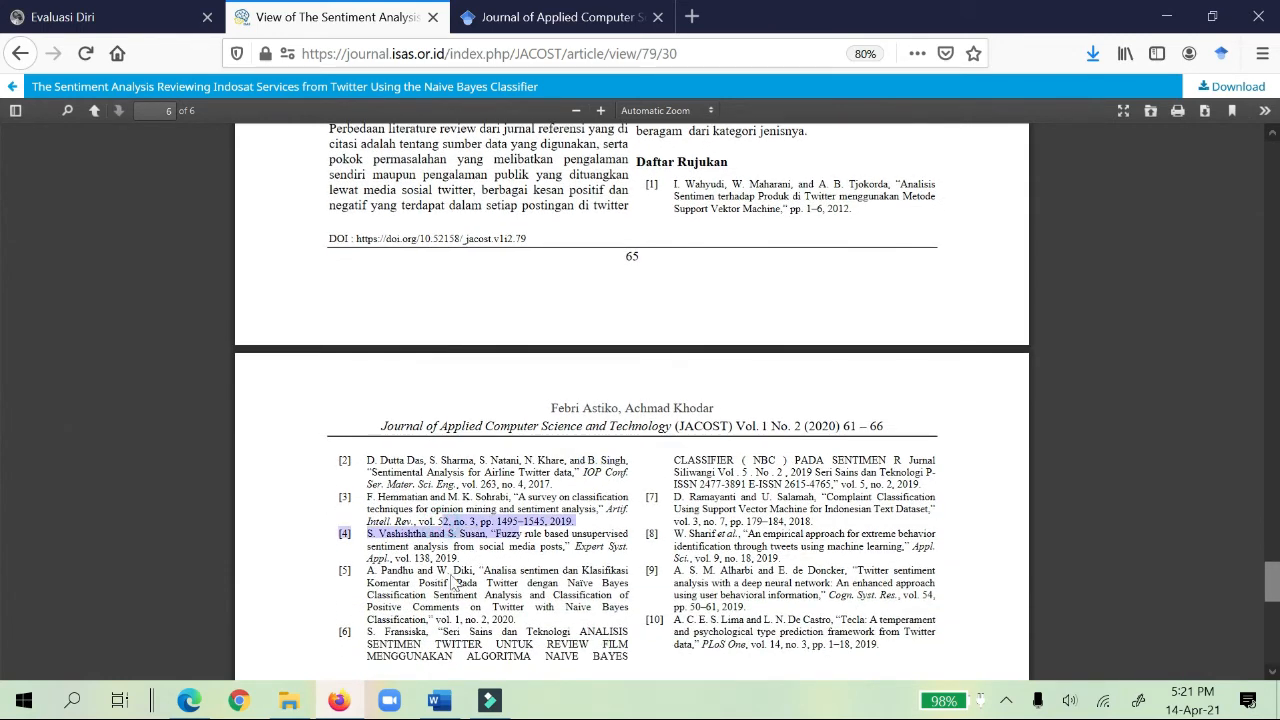
triple_click(433, 557)
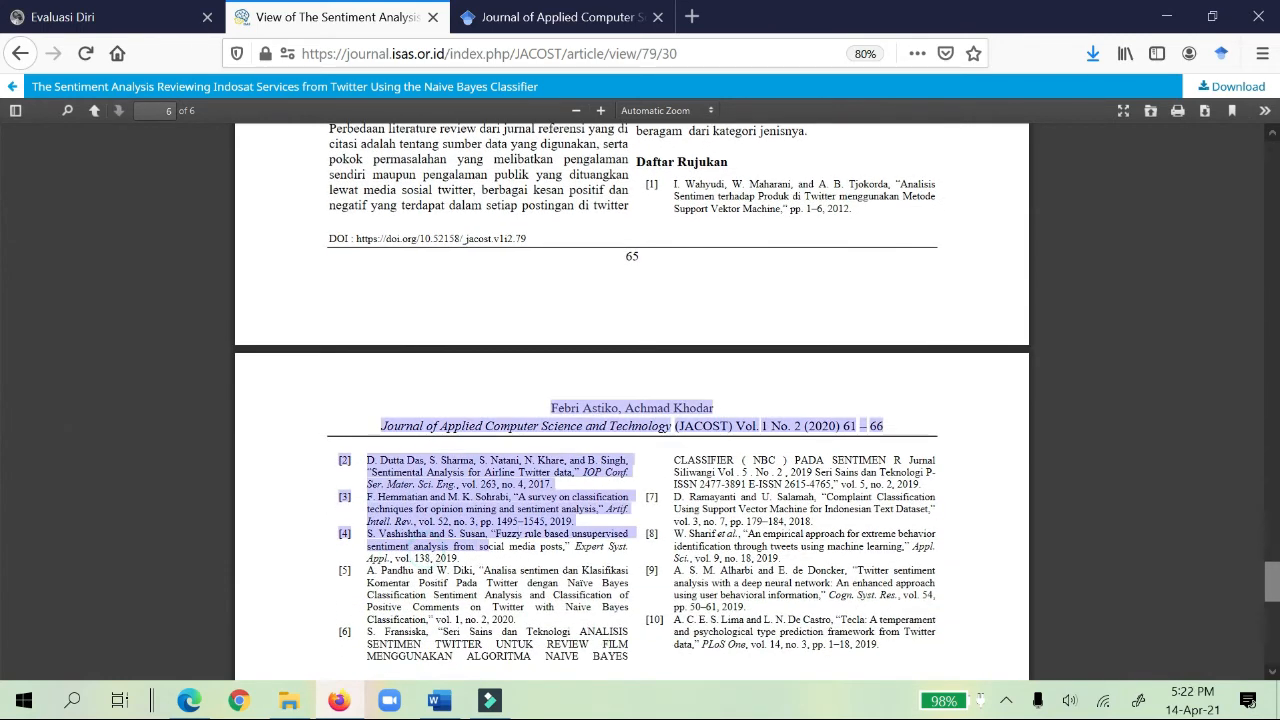
left_click(433, 557)
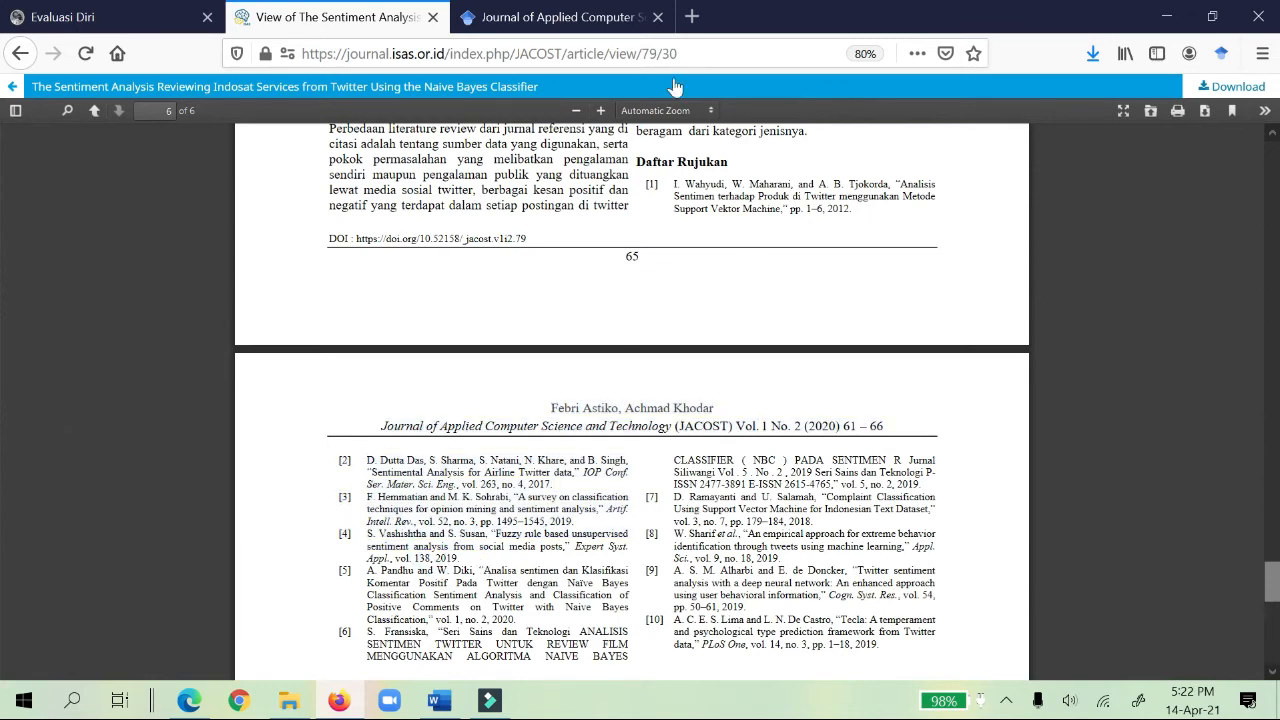
In the self-evaluation, rate both Nisbah Sumber Acuan Primer and Derajat Kemutakhiran Pustaka Acuan as 40-80 % (Skor 2.0)
left_click(132, 17)
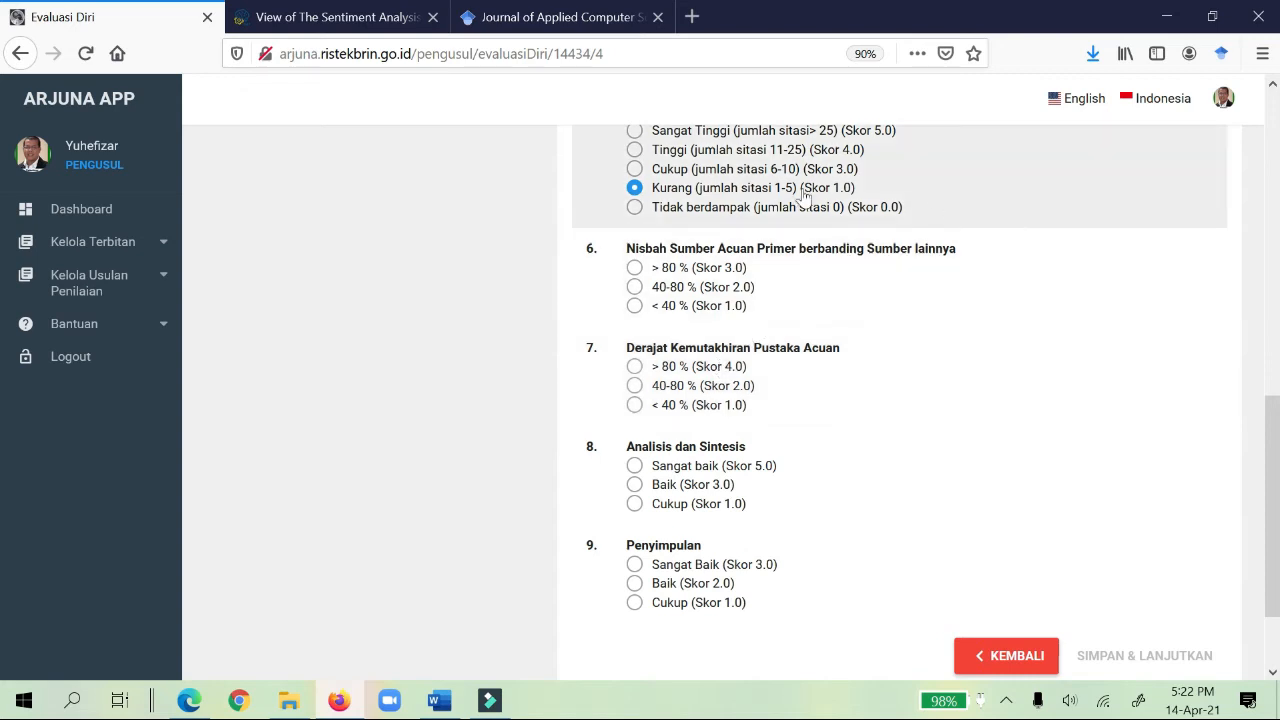
left_click(635, 288)
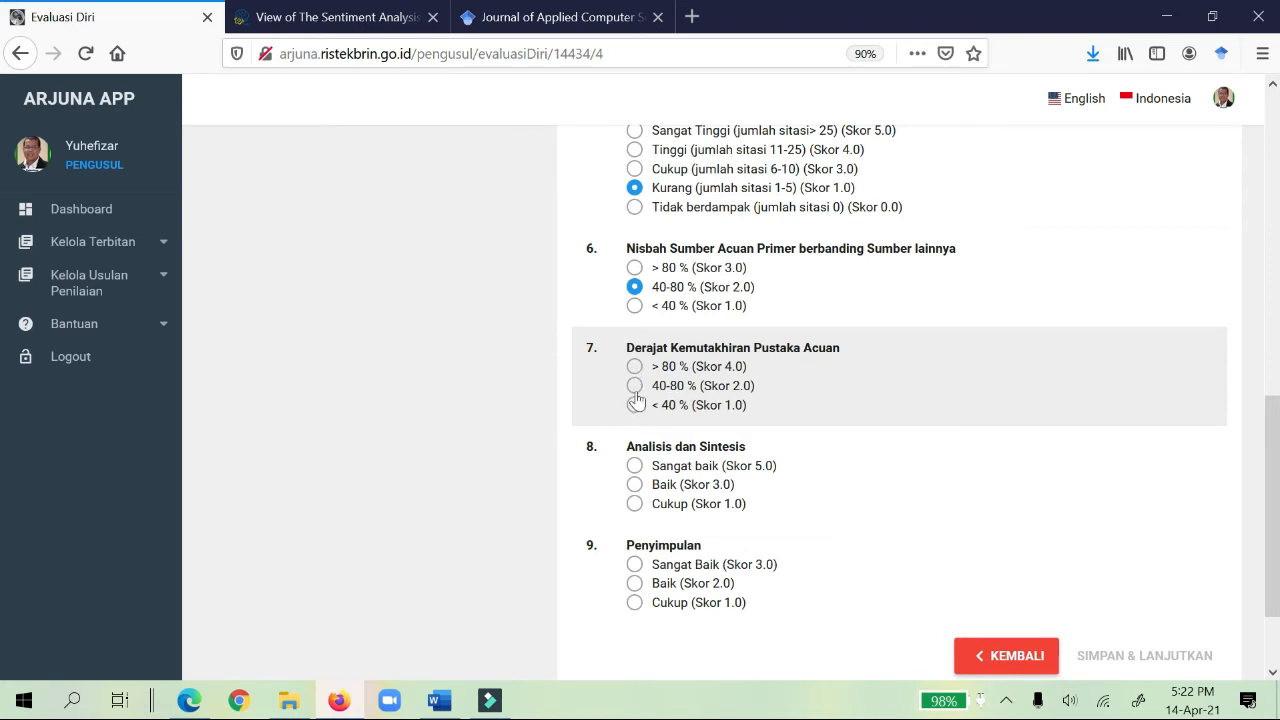
left_click(634, 387)
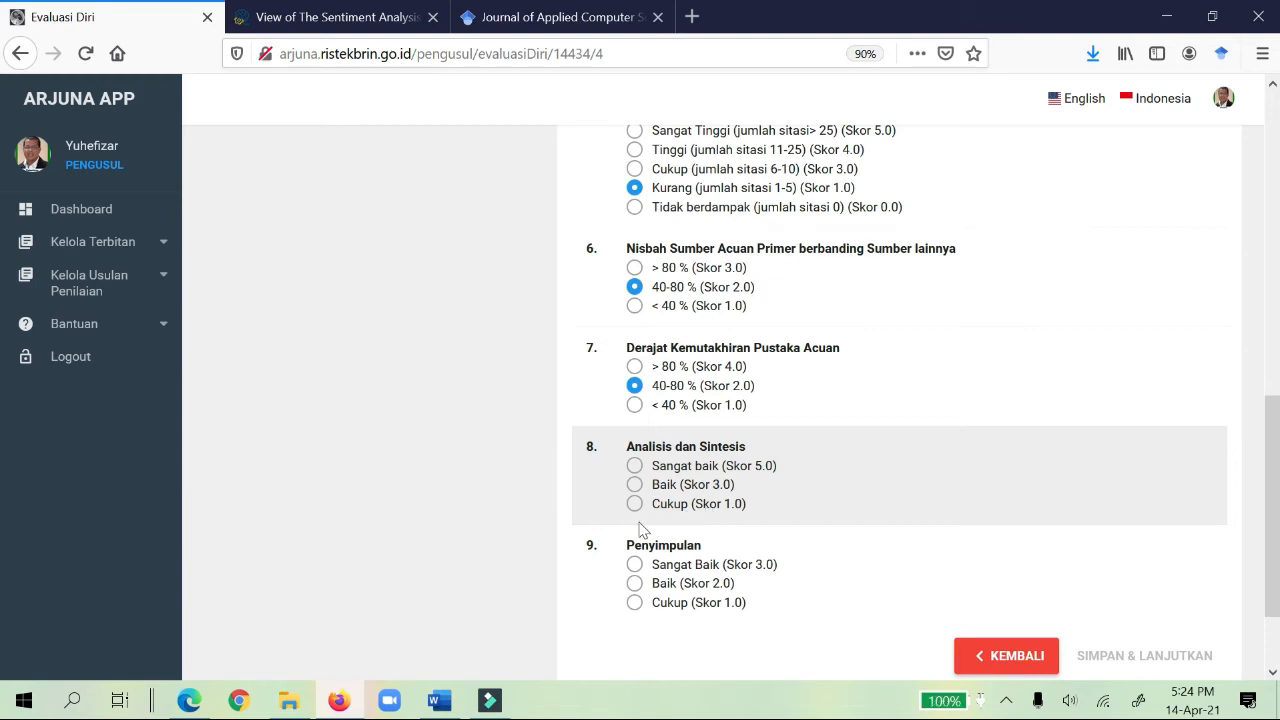
Rate Analisis dan Sintesis as Baik (Skor 3.0) and Penyimpulan as Baik (Skor 2.0)
left_click(634, 485)
scroll(884, 468, "down", 1)
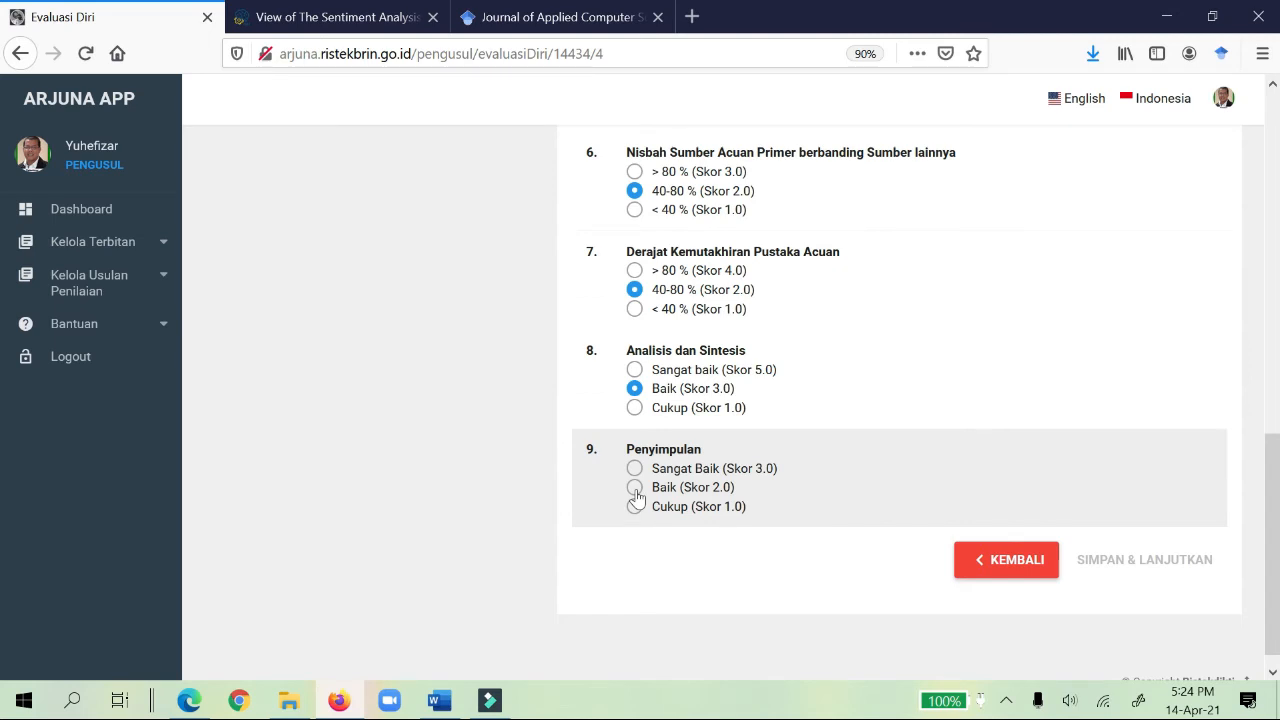
left_click(635, 489)
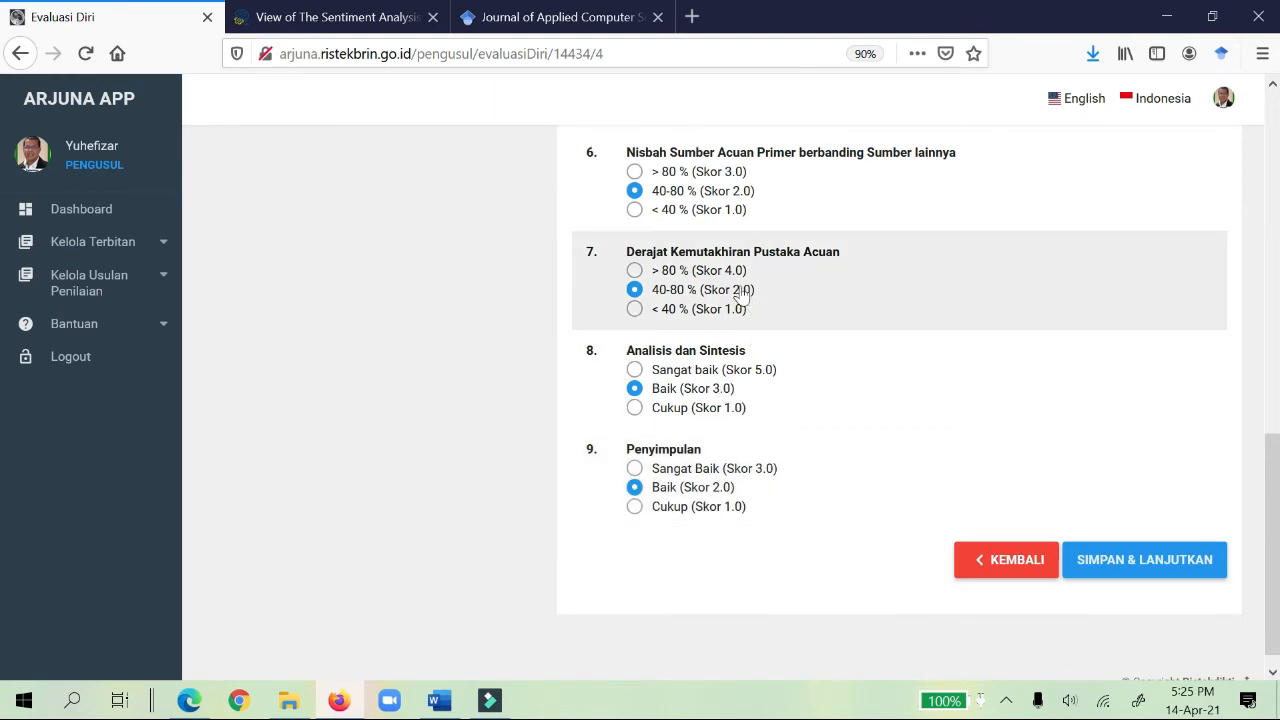
Review the selected answers in the Substansi Artikel section, save them and continue to Gaya Penulisan
scroll(749, 211, "up", 2)
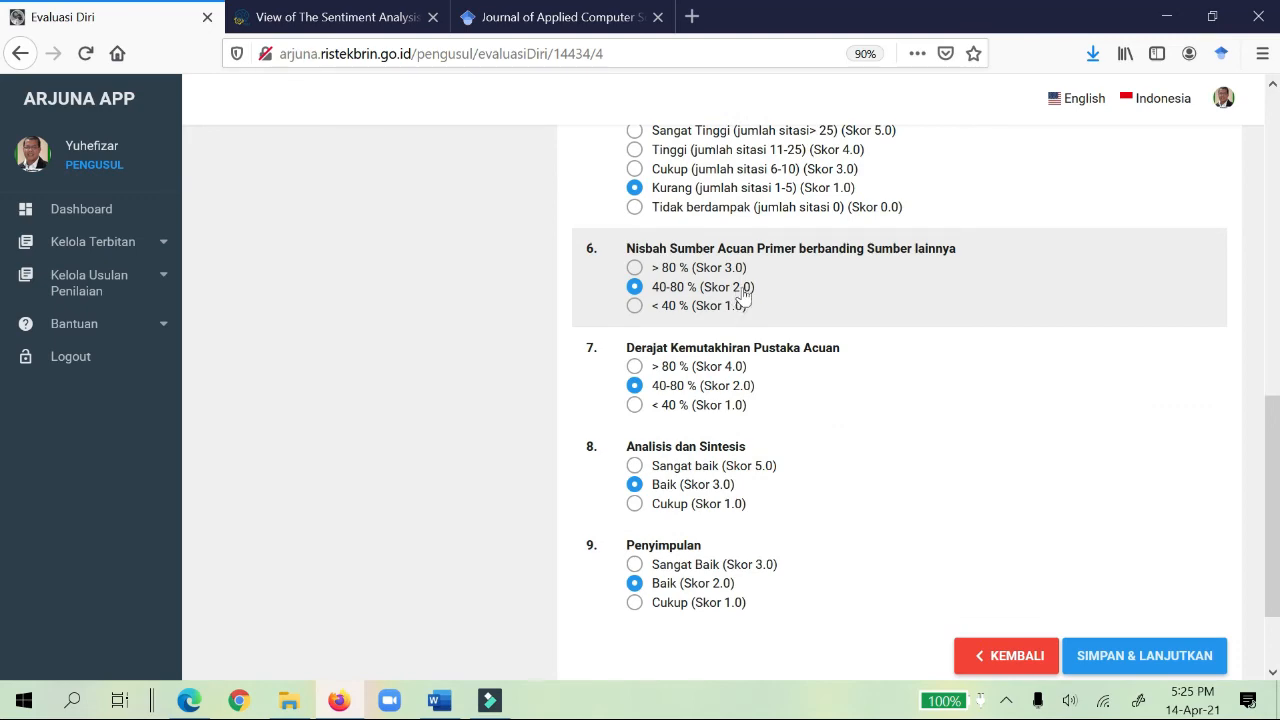
scroll(800, 226, "up", 4)
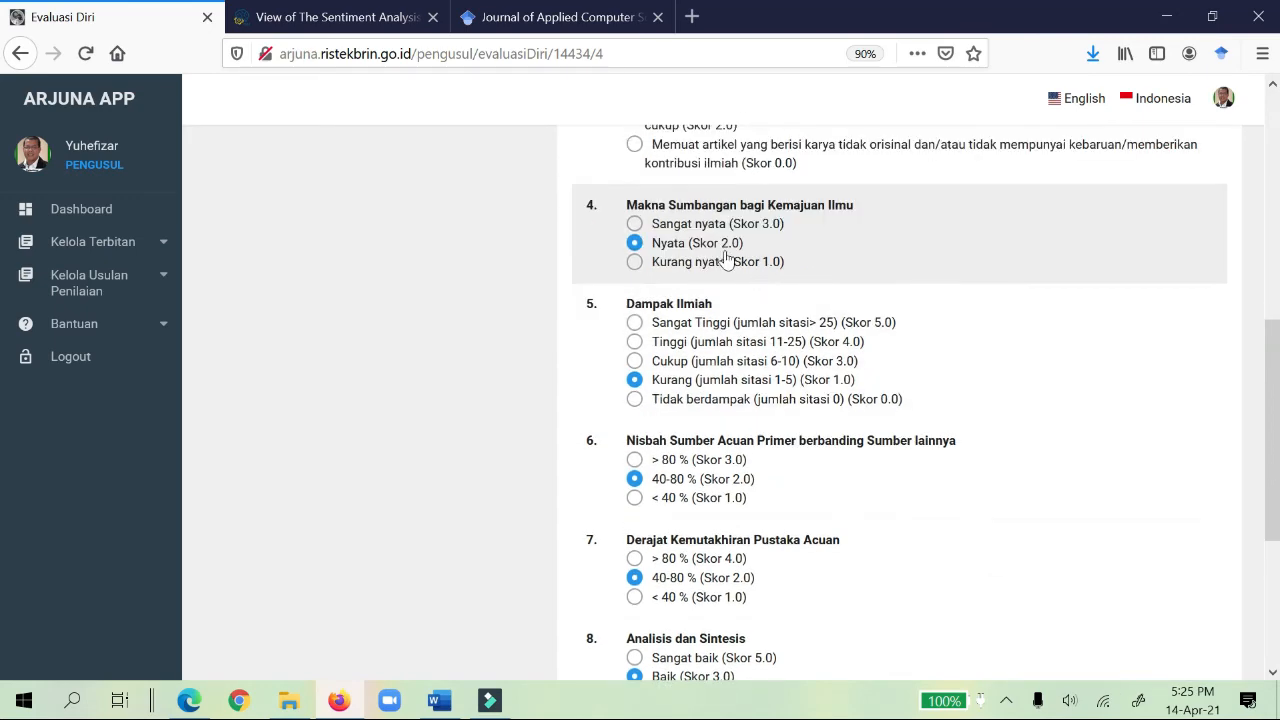
scroll(723, 258, "up", 4)
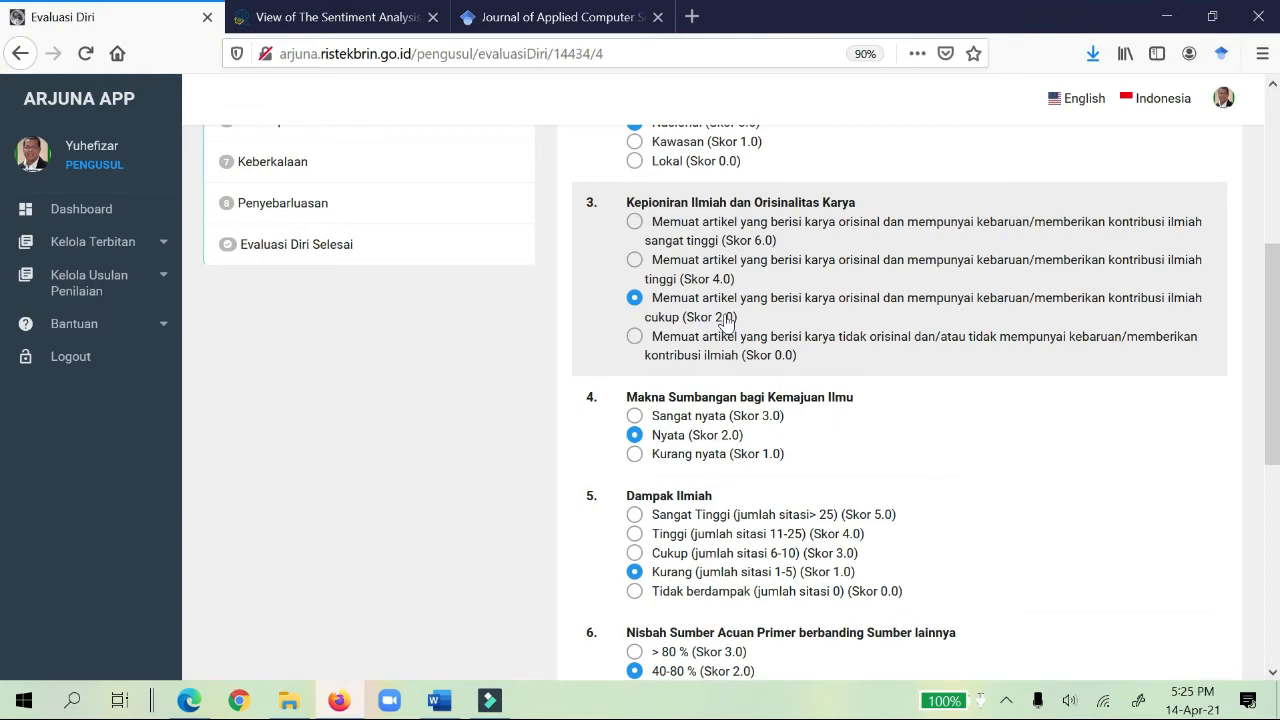
scroll(740, 250, "up", 4)
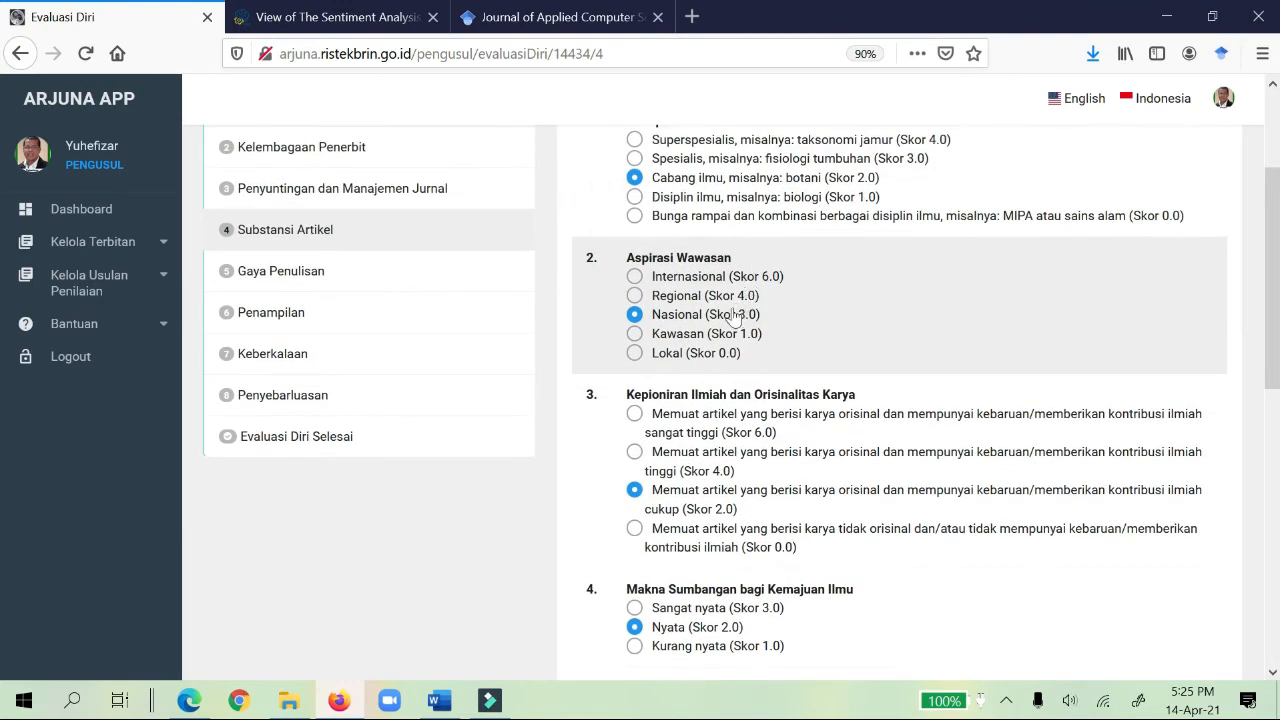
scroll(882, 264, "up", 2)
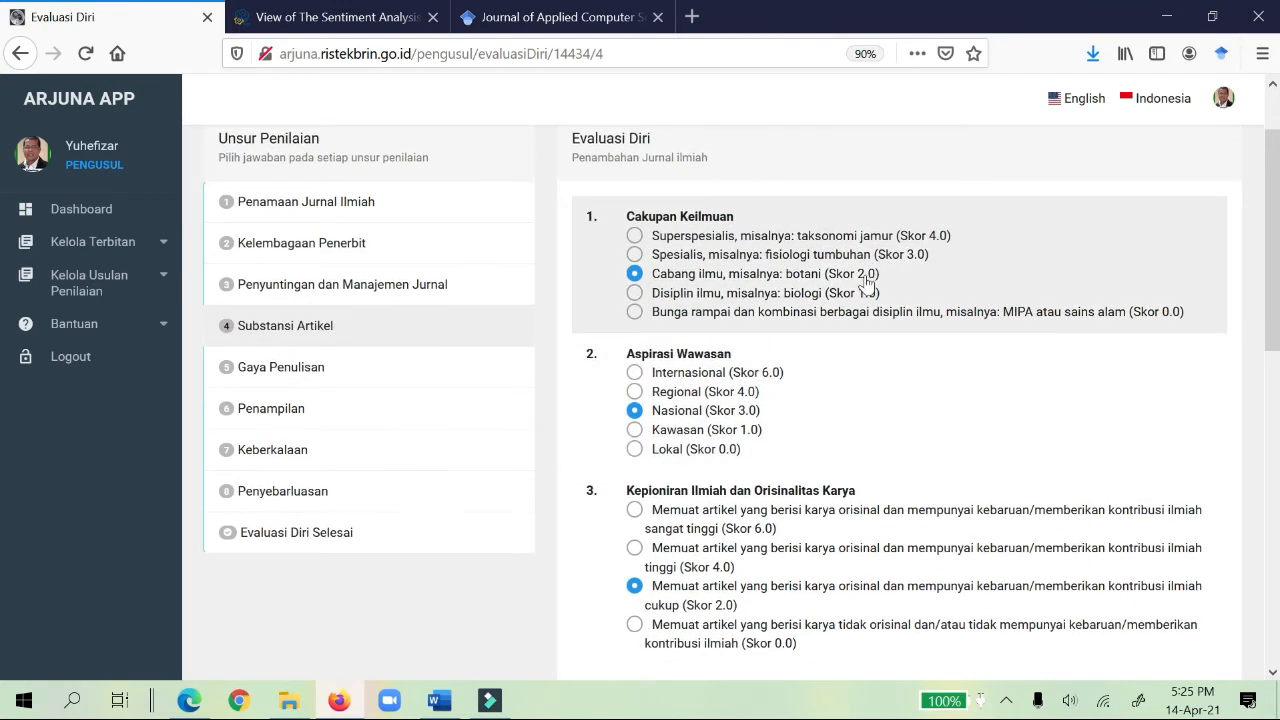
scroll(865, 285, "down", 16)
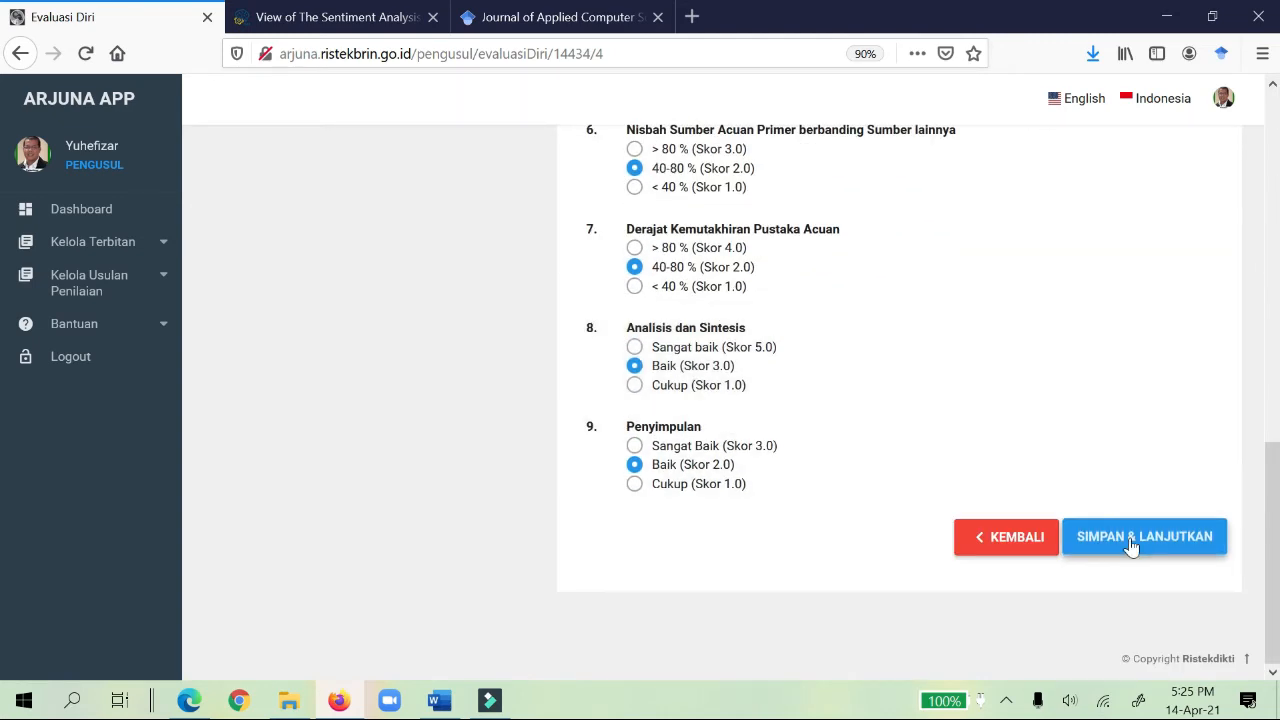
left_click(1132, 546)
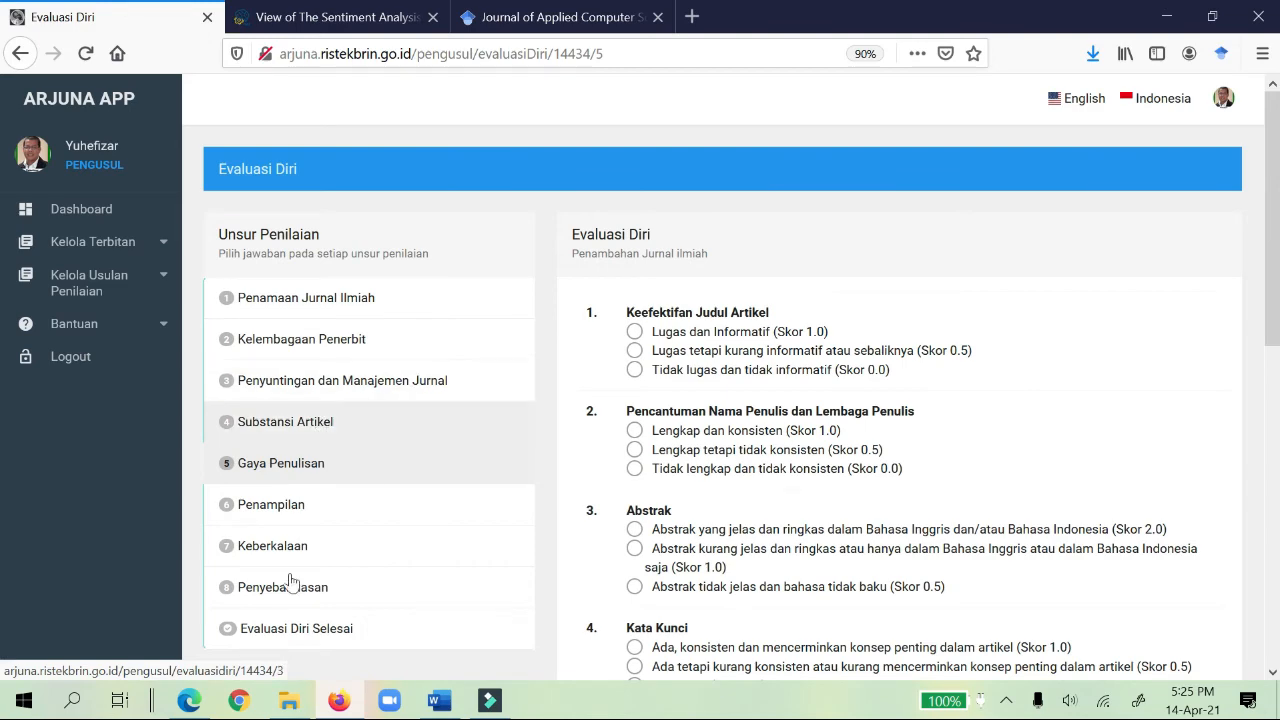
Consult the Unsur dan Bobot Penilaian table in the accreditation PDF and rate Keefektifan Judul Artikel as Lugas tetapi kurang informatif atau sebaliknya (Skor 0.5)
left_click(189, 700)
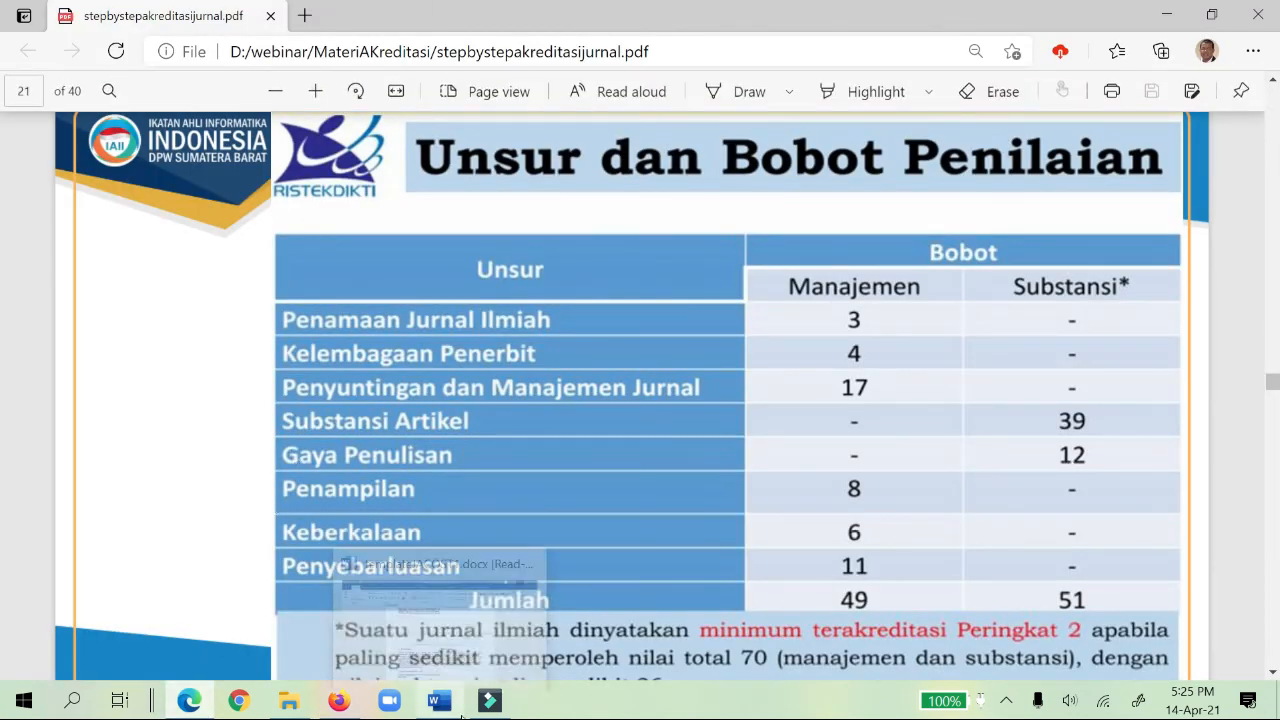
left_click(346, 705)
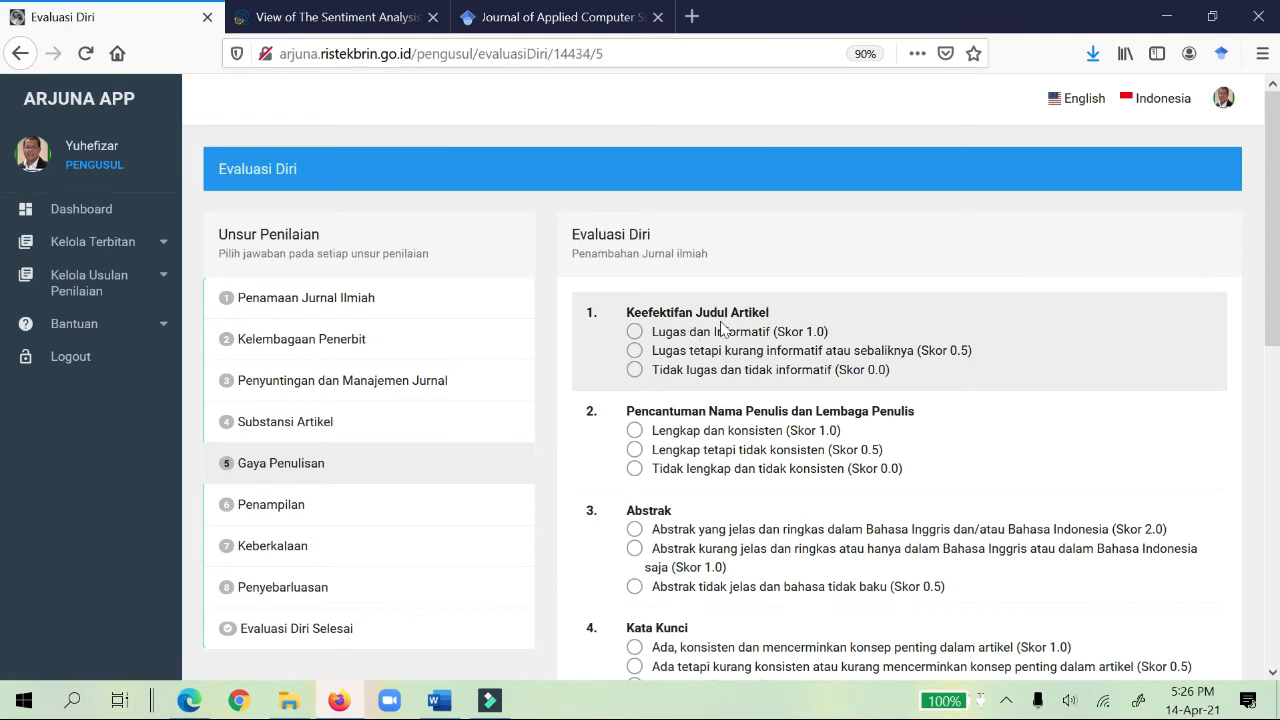
left_click(635, 351)
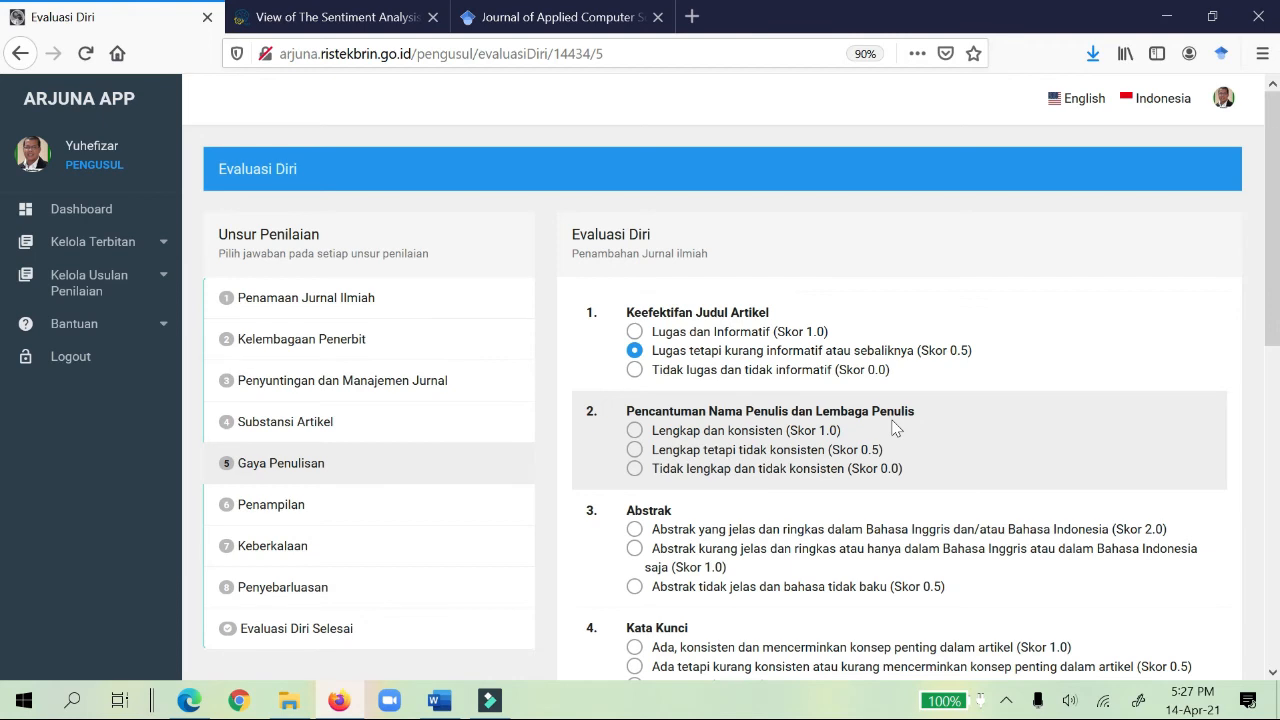
Examine the title, author names and institution on the first page of the Indosat Twitter sentiment analysis article
scroll(895, 428, "down", 1)
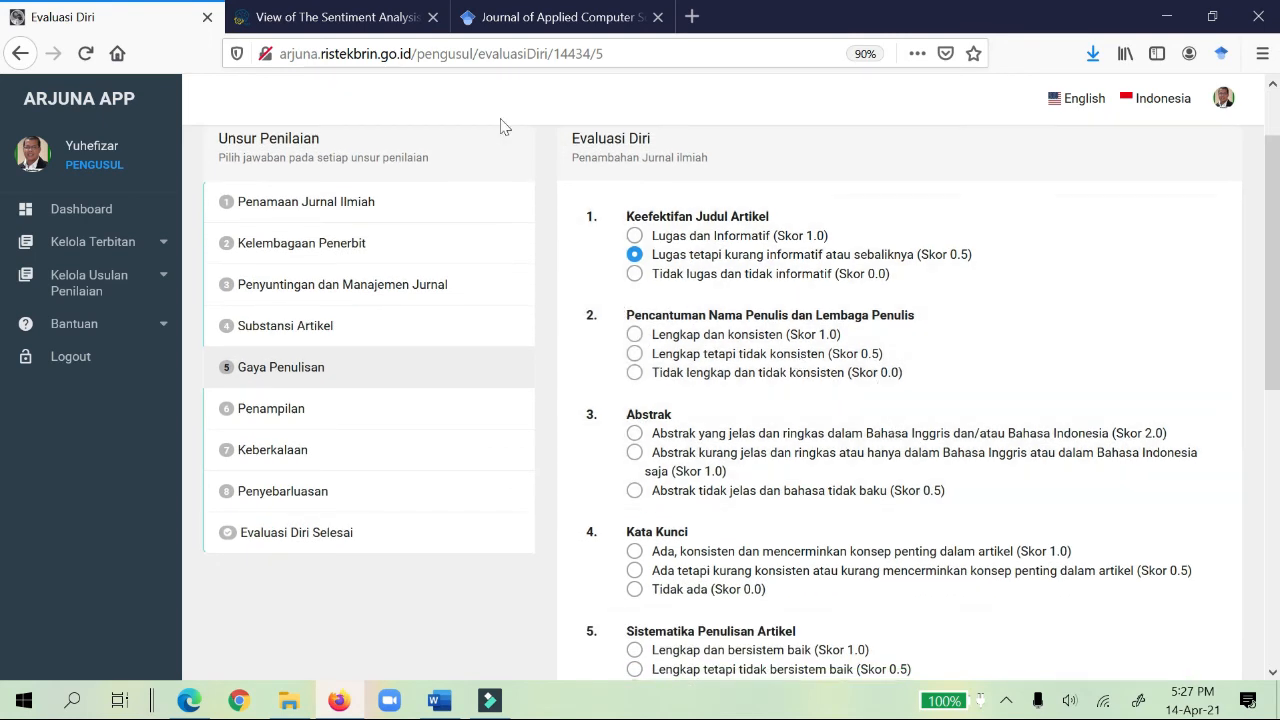
left_click(366, 17)
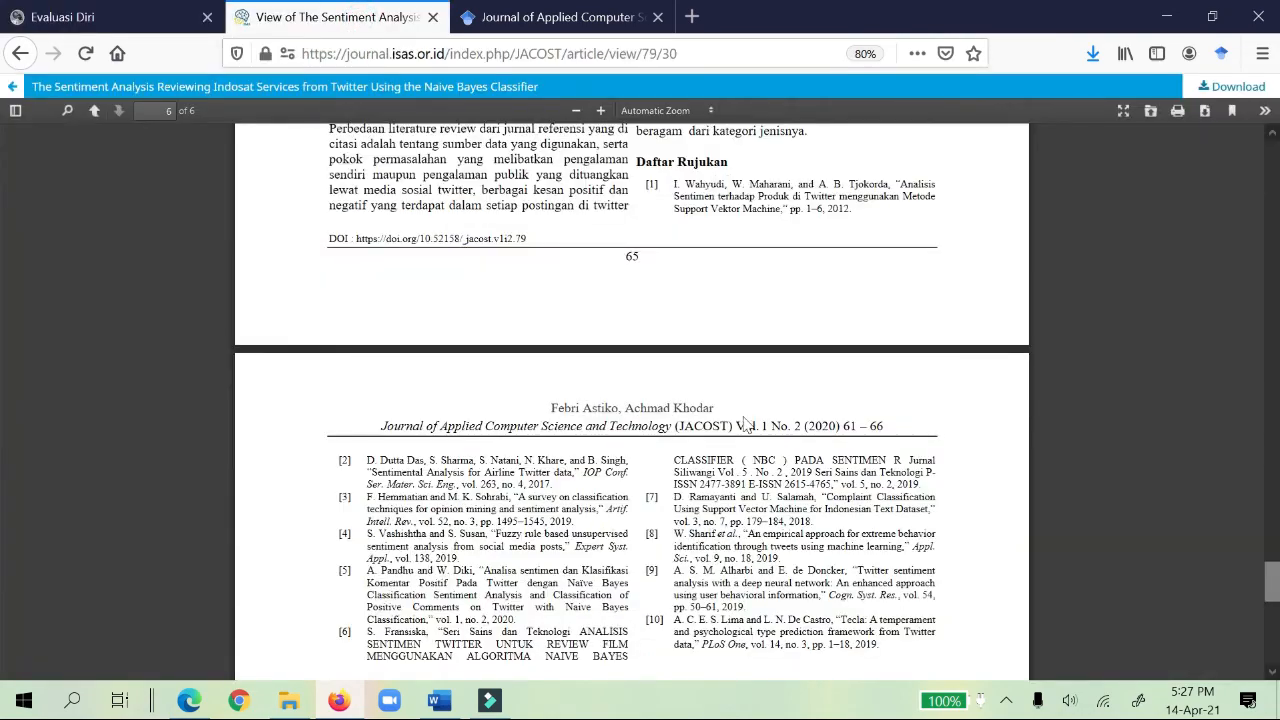
scroll(758, 410, "up", 7)
left_click_drag(1272, 530, 1251, 178)
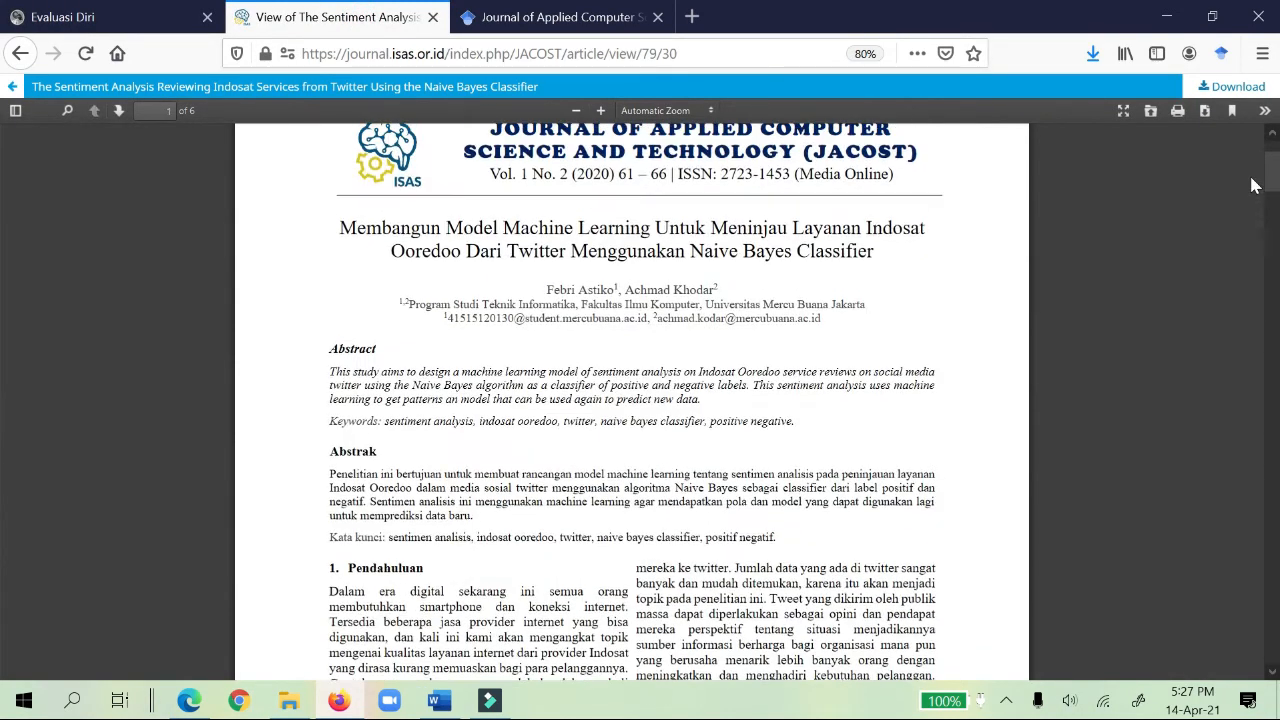
scroll(750, 250, "up", 1)
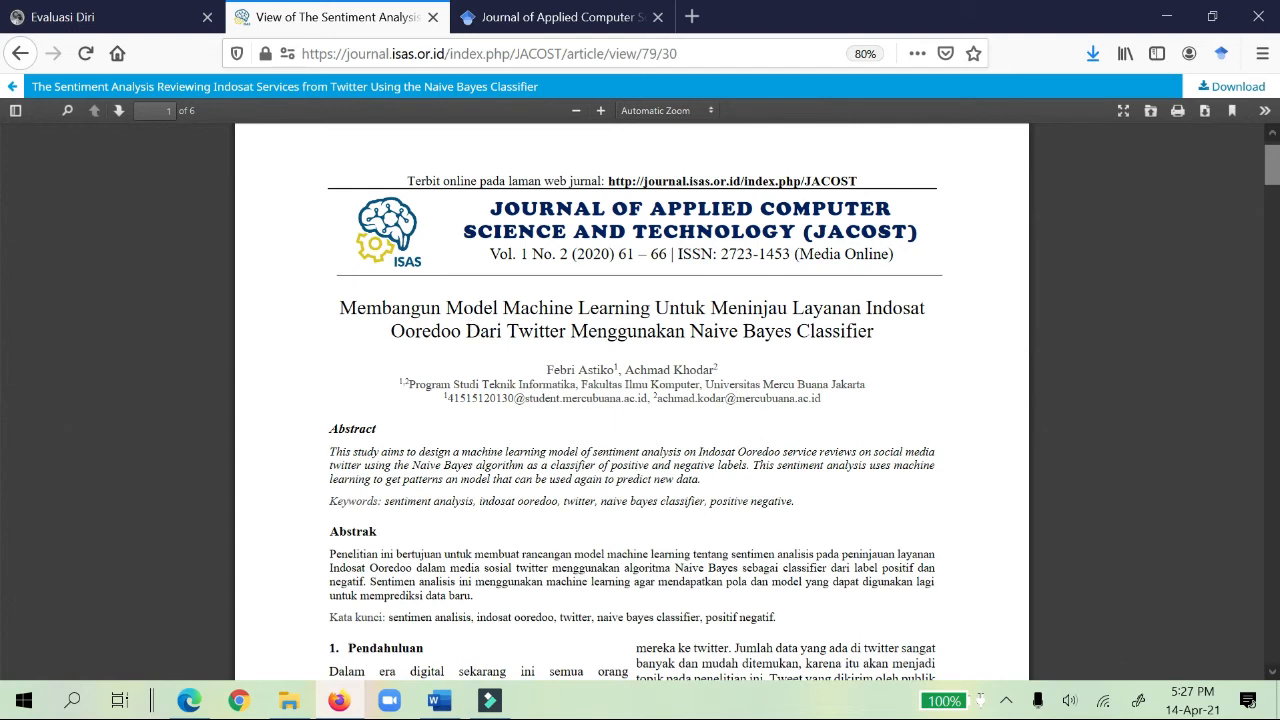
left_click_drag(690, 331, 880, 343)
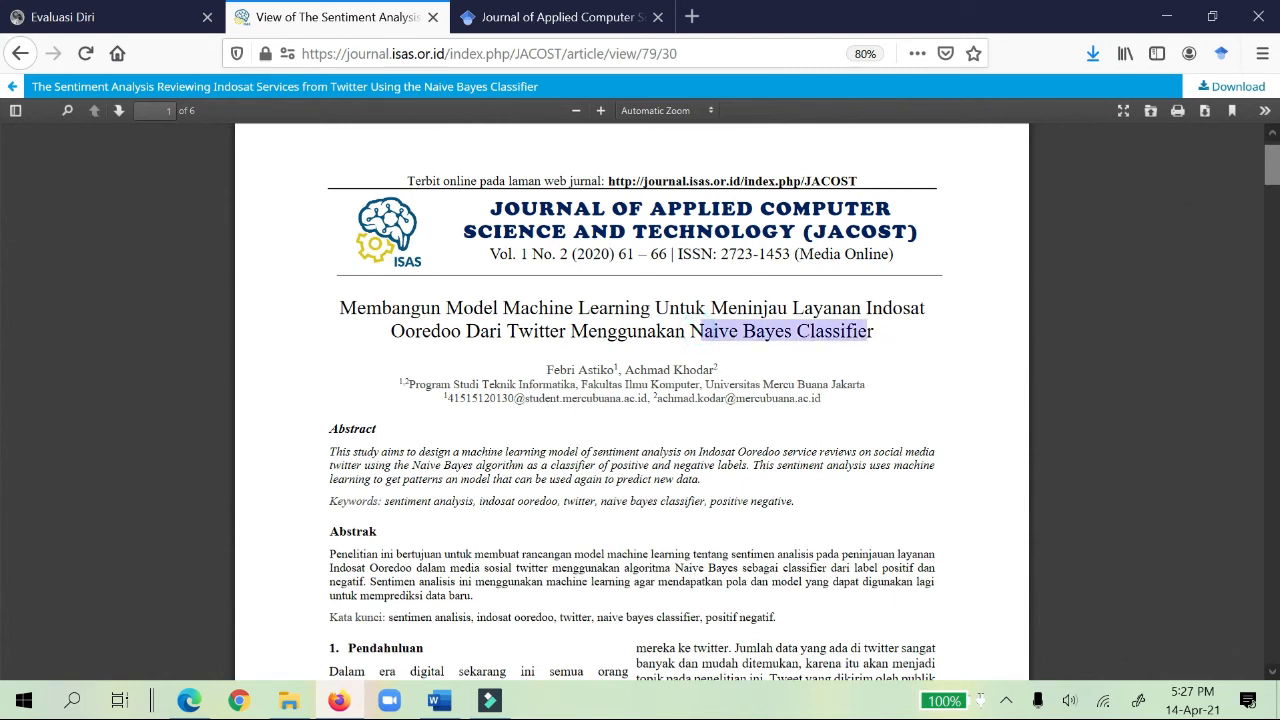
left_click_drag(340, 307, 440, 331)
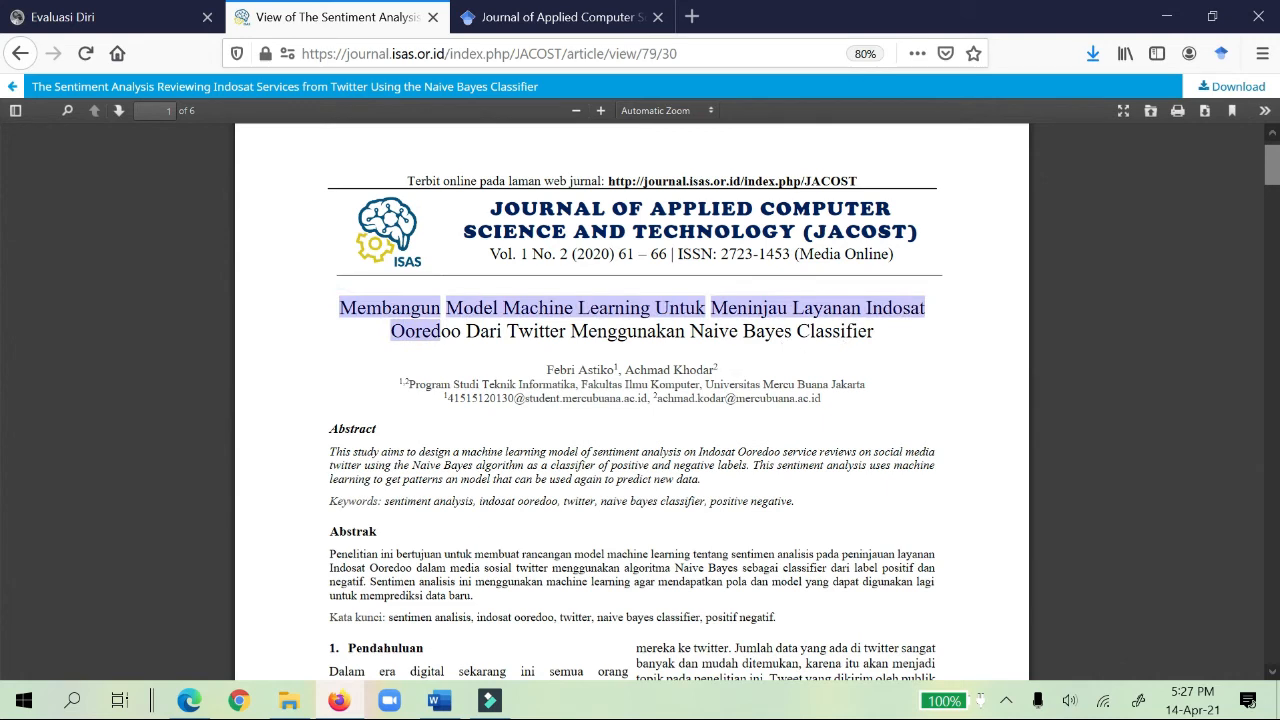
left_click(848, 340)
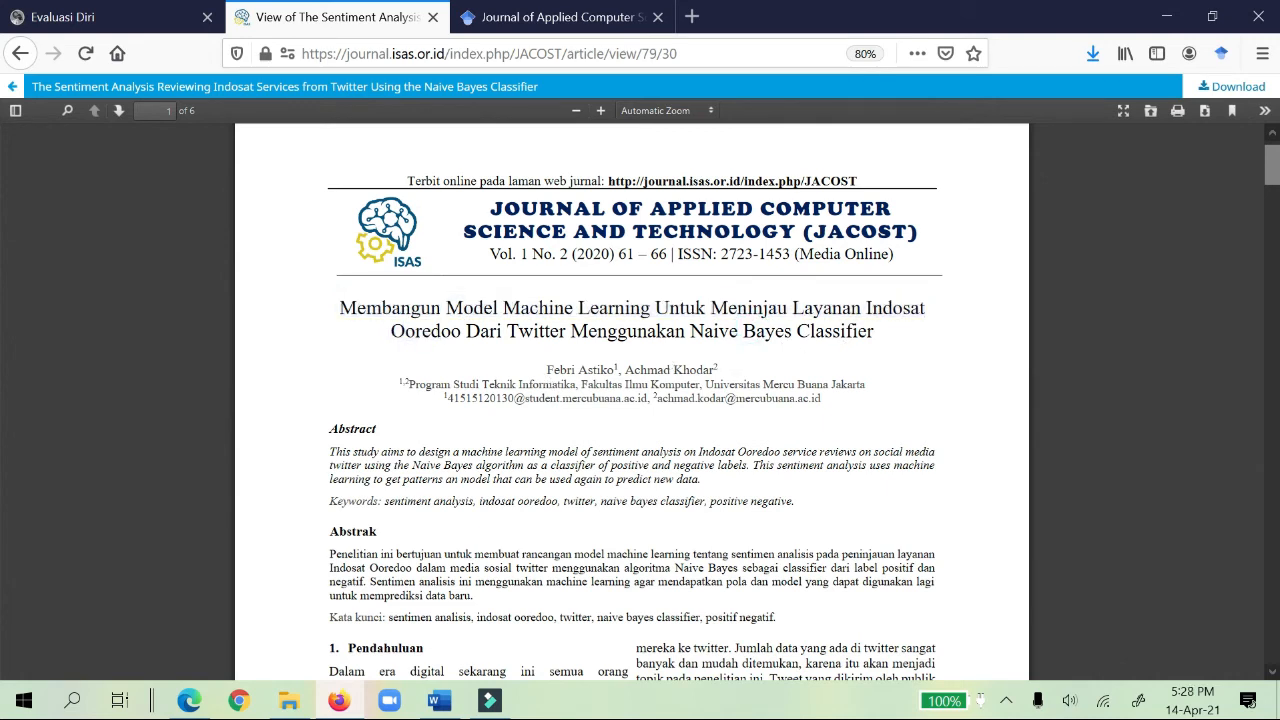
left_click_drag(546, 369, 728, 380)
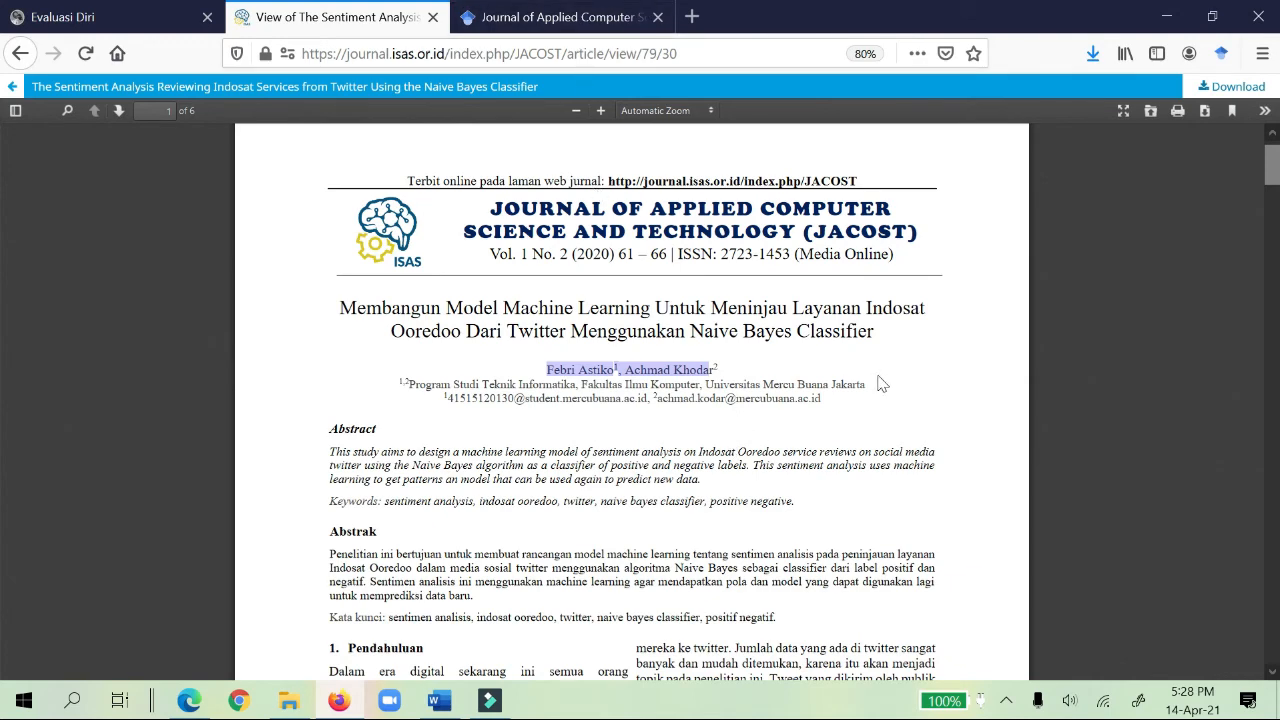
left_click(507, 24)
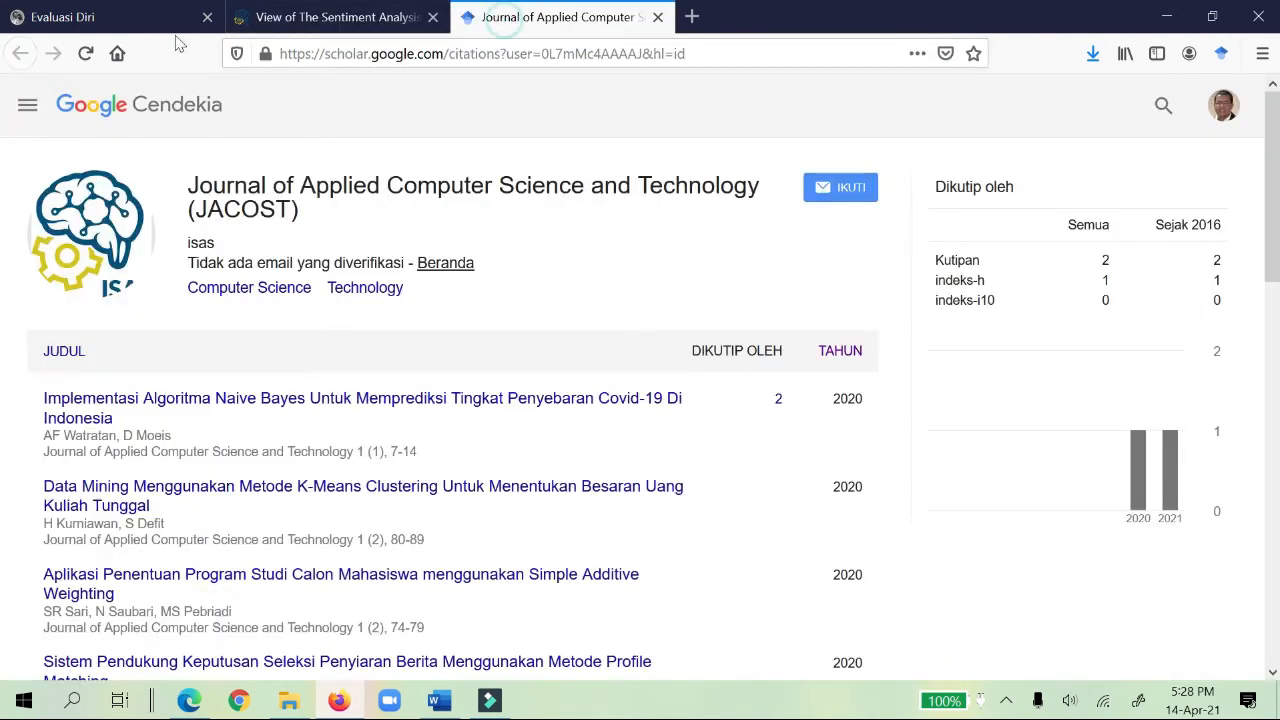
In the self-evaluation, rate Pencantuman Nama Penulis dan Lembaga Penulis as Lengkap dan konsisten (Skor 1.0) and Abstrak as kurang jelas dan ringkas (Skor 1.0)
left_click(130, 17)
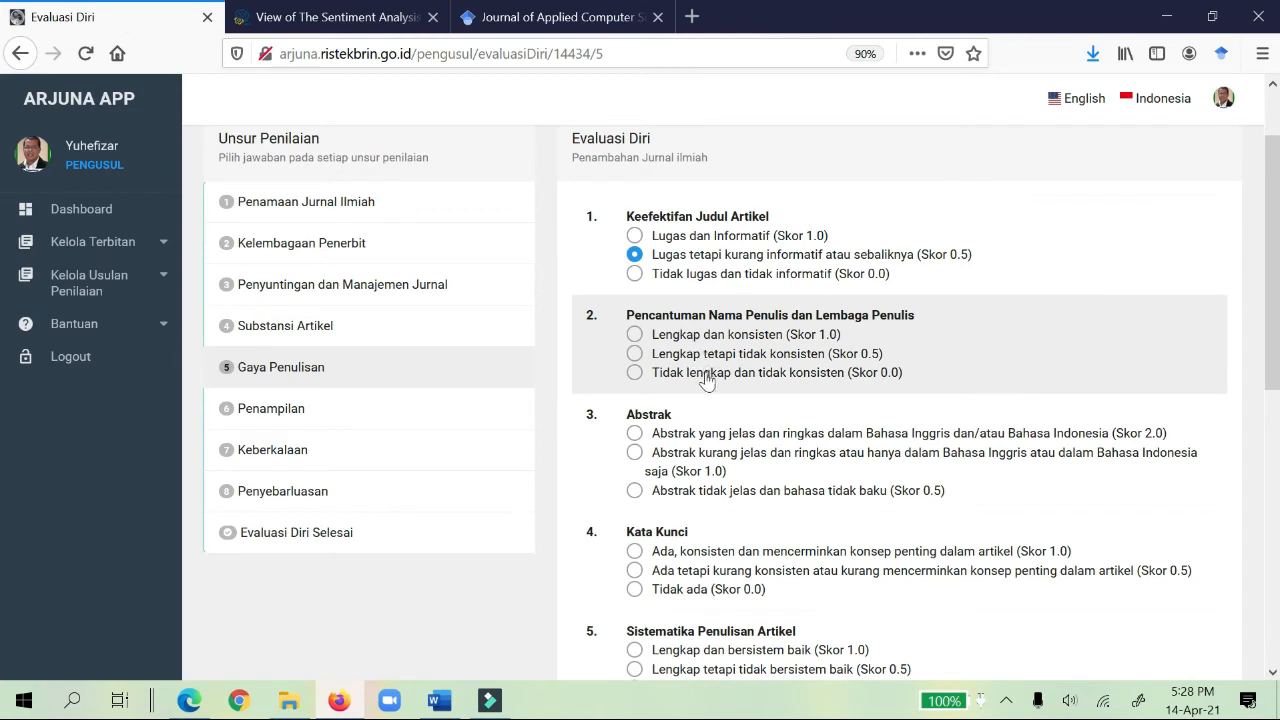
left_click(634, 335)
scroll(815, 363, "down", 2)
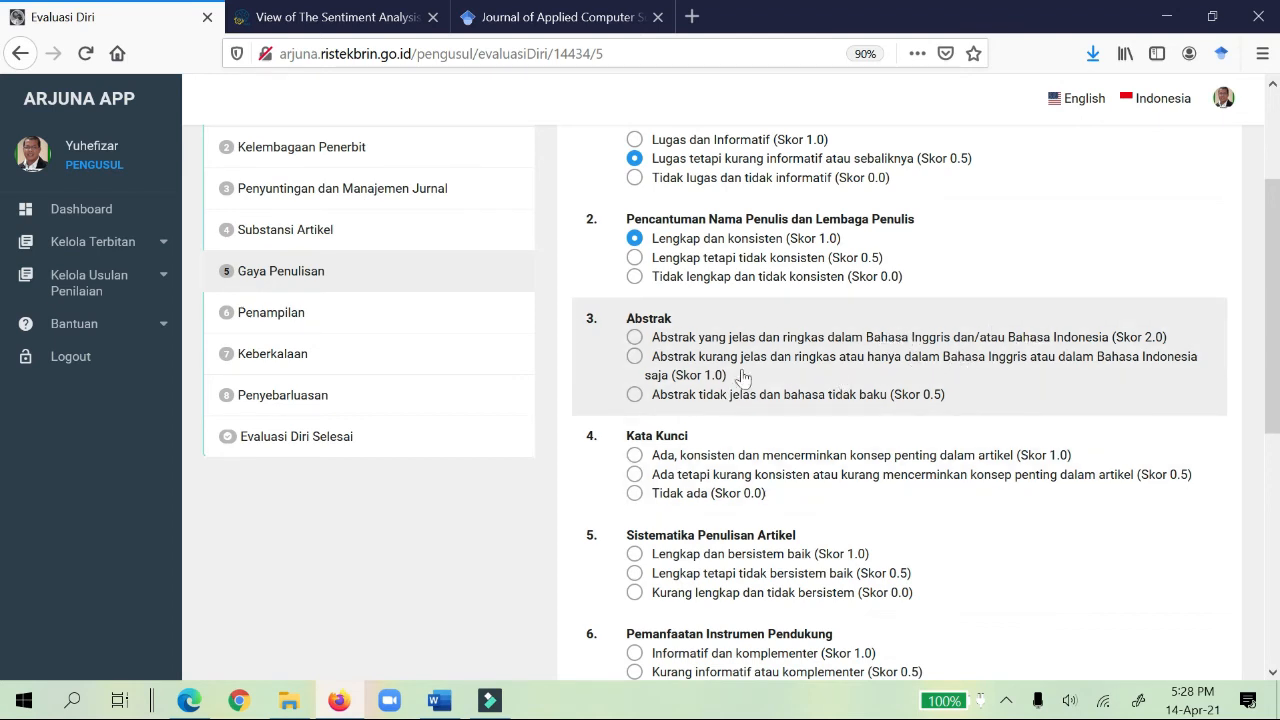
left_click(636, 358)
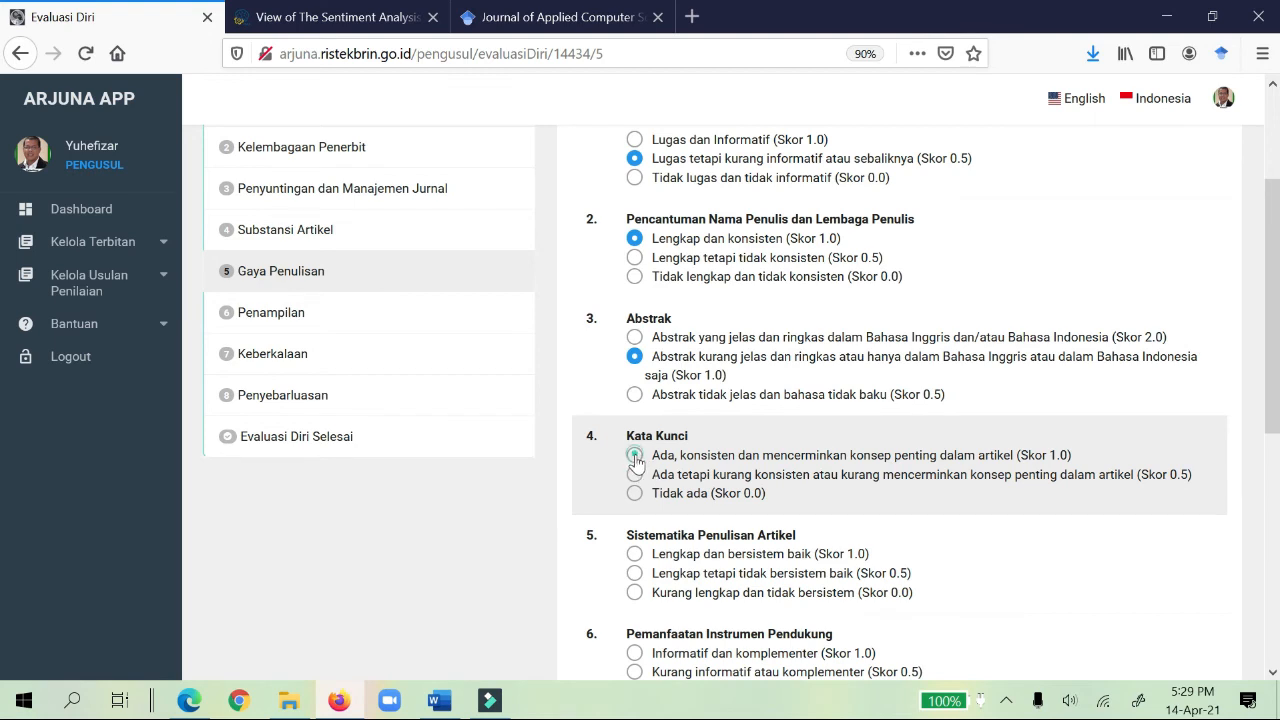
Rate Kata Kunci as Ada, konsisten (Skor 1.0) and Sistematika Penulisan Artikel as Lengkap dan bersistem baik (Skor 1.0)
left_click(634, 456)
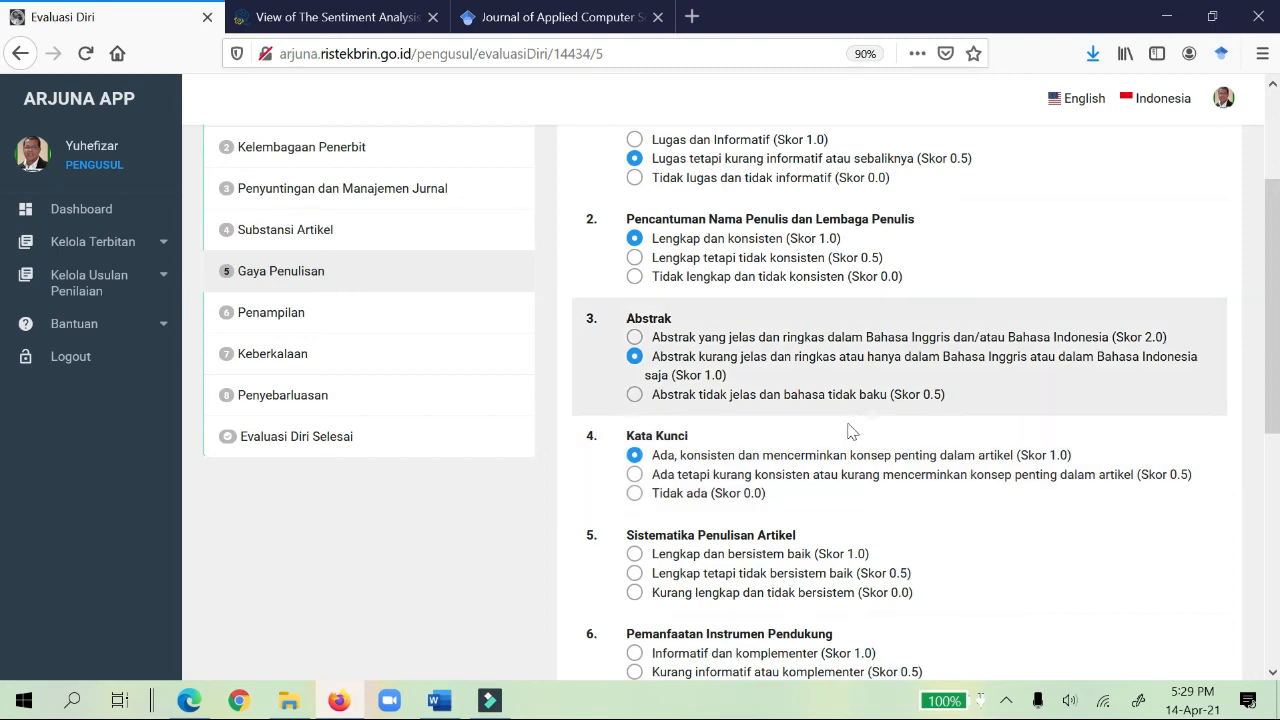
scroll(857, 440, "down", 3)
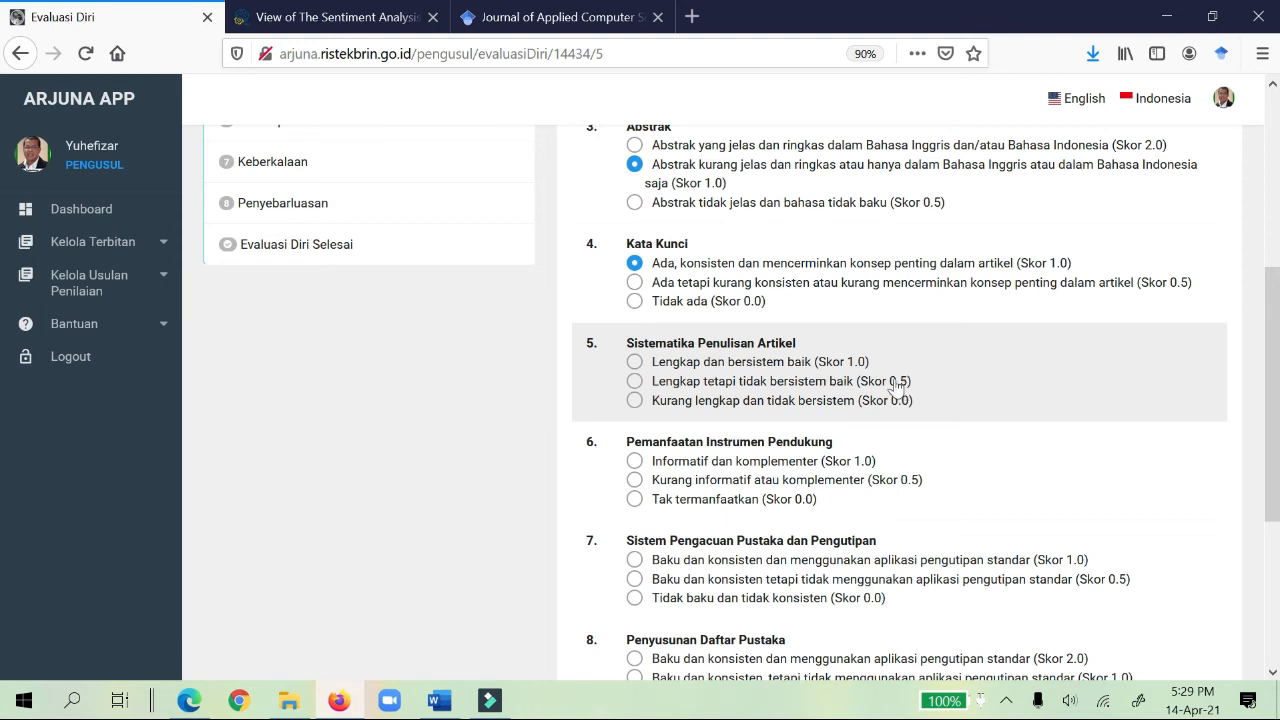
left_click(634, 364)
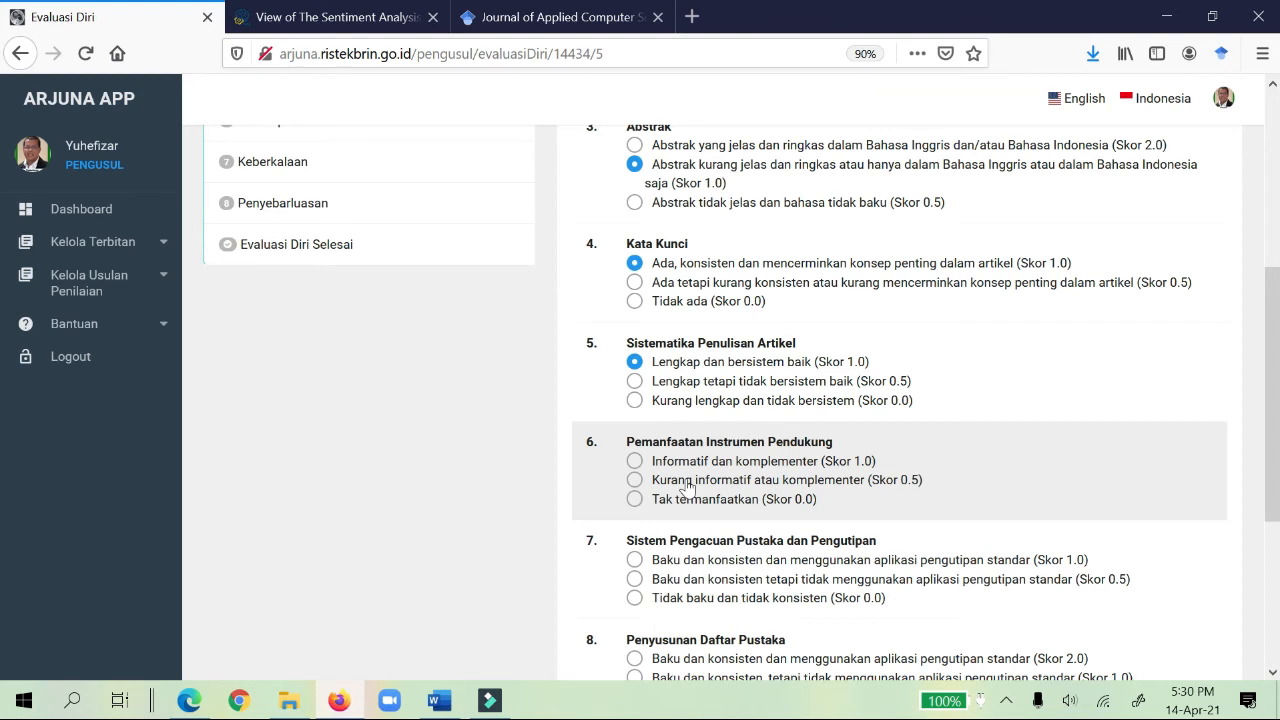
Rate Pemanfaatan Instrumen Pendukung as Informatif dan komplementer (Skor 1.0) and Sistem Pengacuan Pustaka as konsisten tetapi tidak menggunakan aplikasi pengutipan standar (Skor 0.5)
left_click(634, 461)
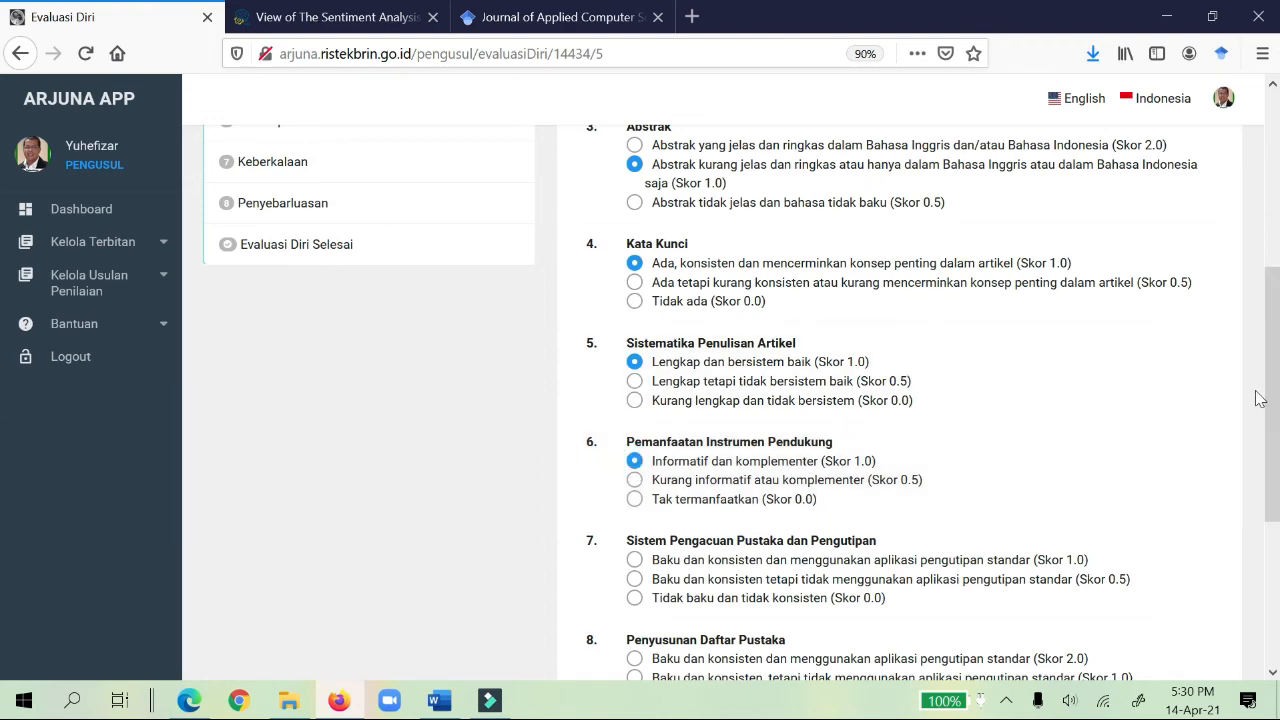
left_click_drag(1275, 345, 1274, 433)
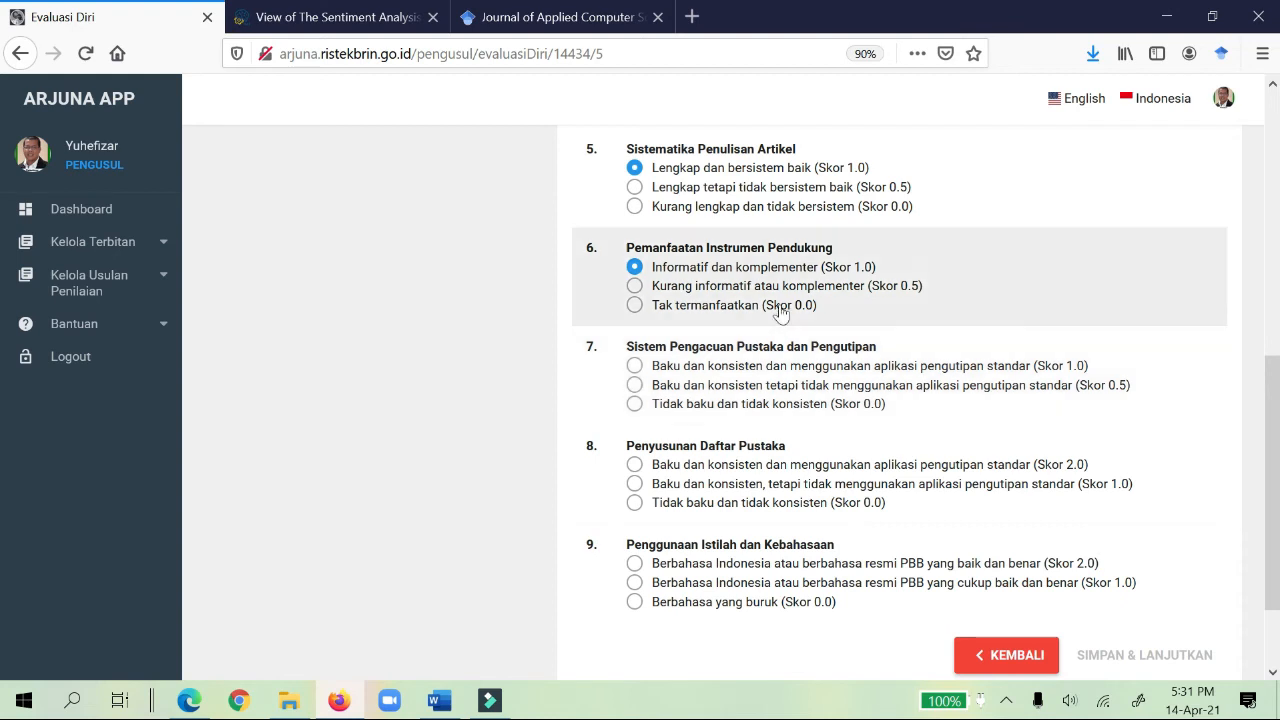
left_click(634, 387)
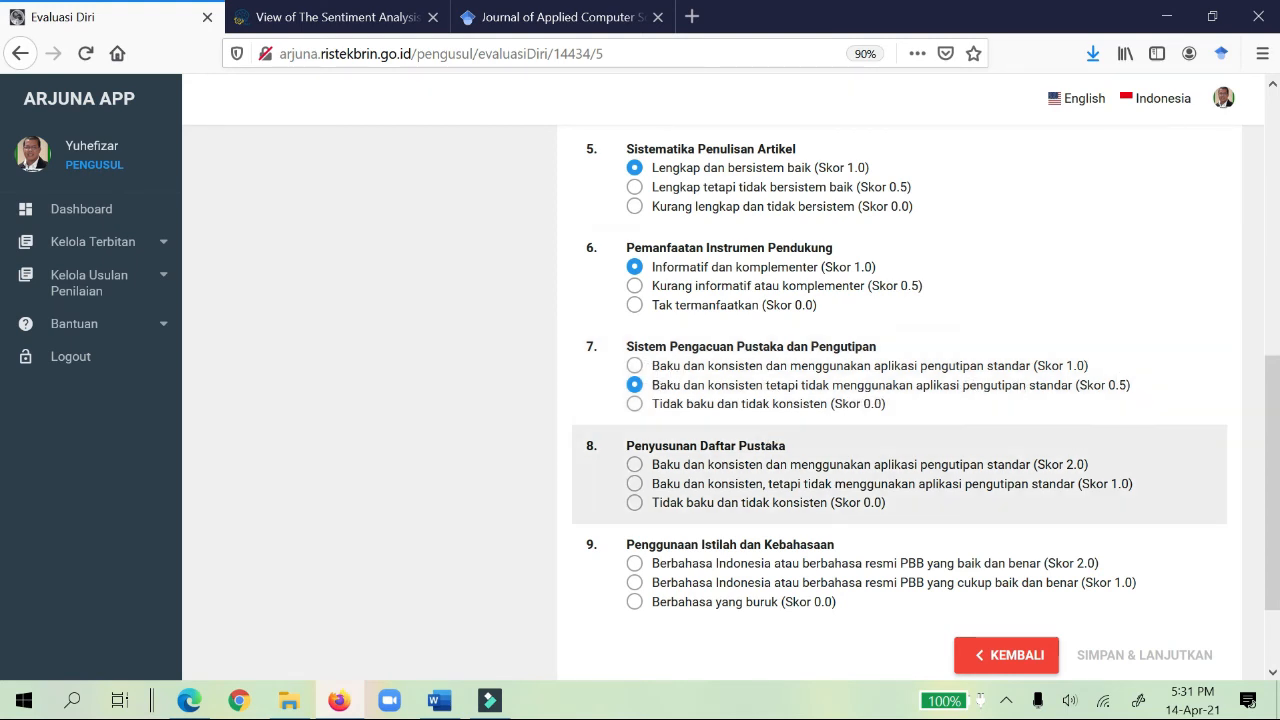
Rate Penyusunan Daftar Pustaka with Skor 1.0 and Penggunaan Istilah dan Kebahasaan with Skor 2.0, and save Gaya Penulisan to continue to Penampilan
scroll(829, 485, "down", 2)
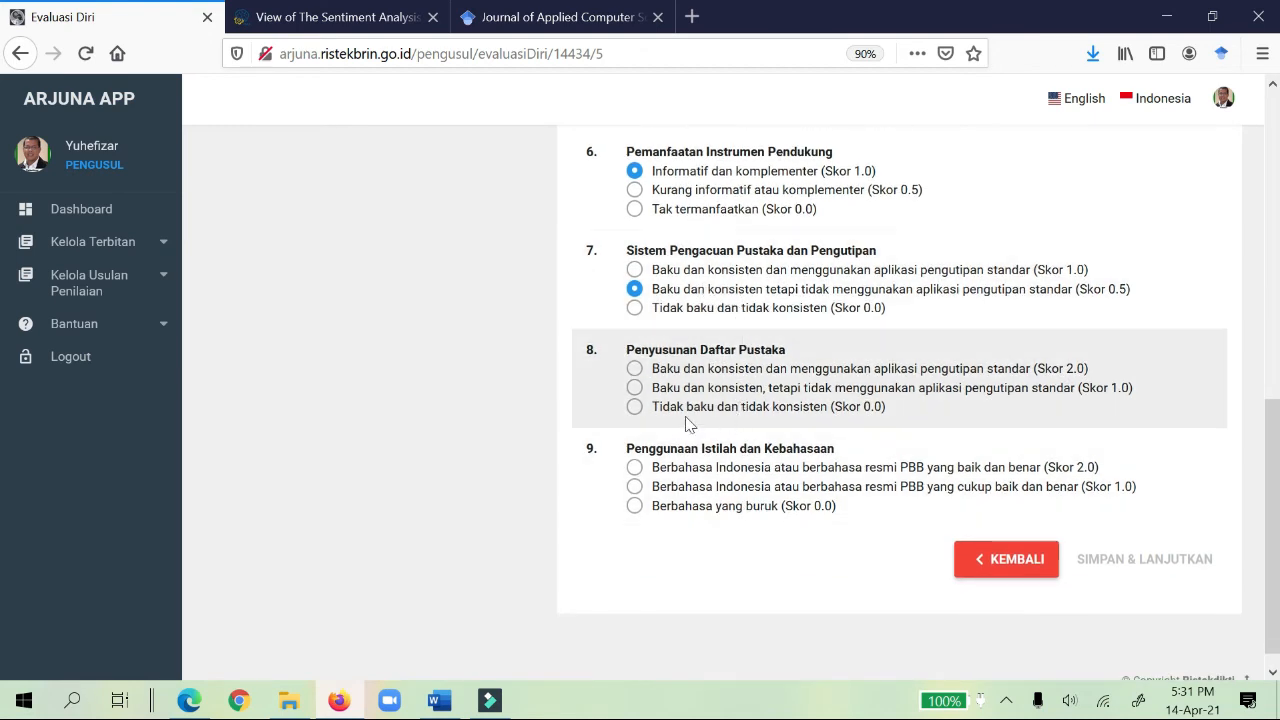
left_click(634, 389)
left_click(635, 389)
left_click(634, 468)
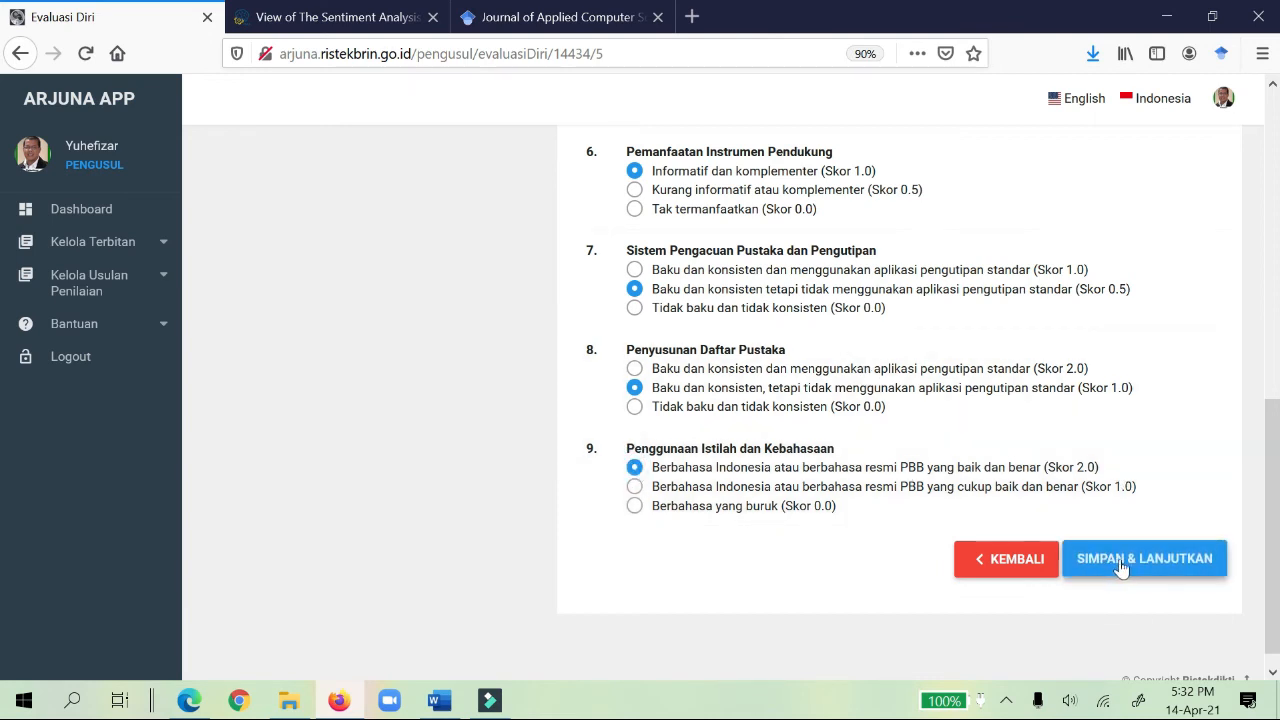
left_click(1128, 560)
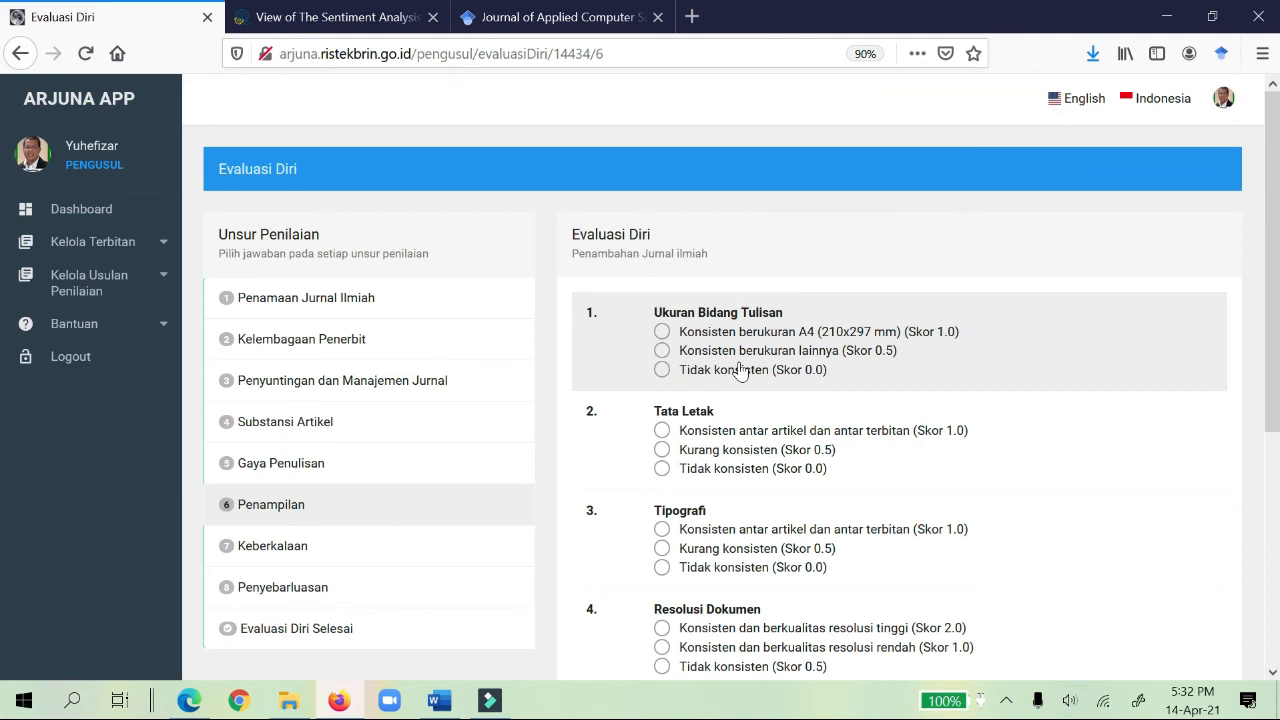
Rate Ukuran Bidang Tulisan as Konsisten berukuran A4 (Skor 1.0) and Tata Letak as Konsisten antar artikel dan antar terbitan (Skor 1.0)
left_click(662, 334)
scroll(794, 408, "down", 2)
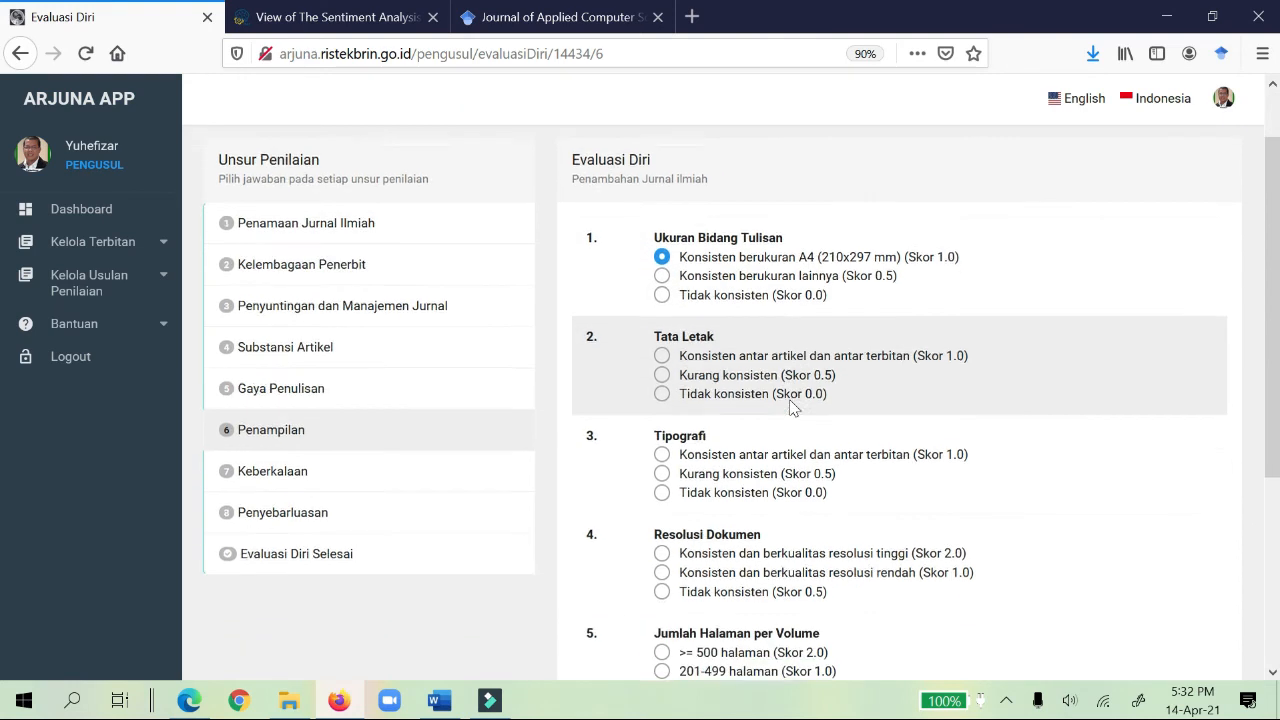
left_click(662, 340)
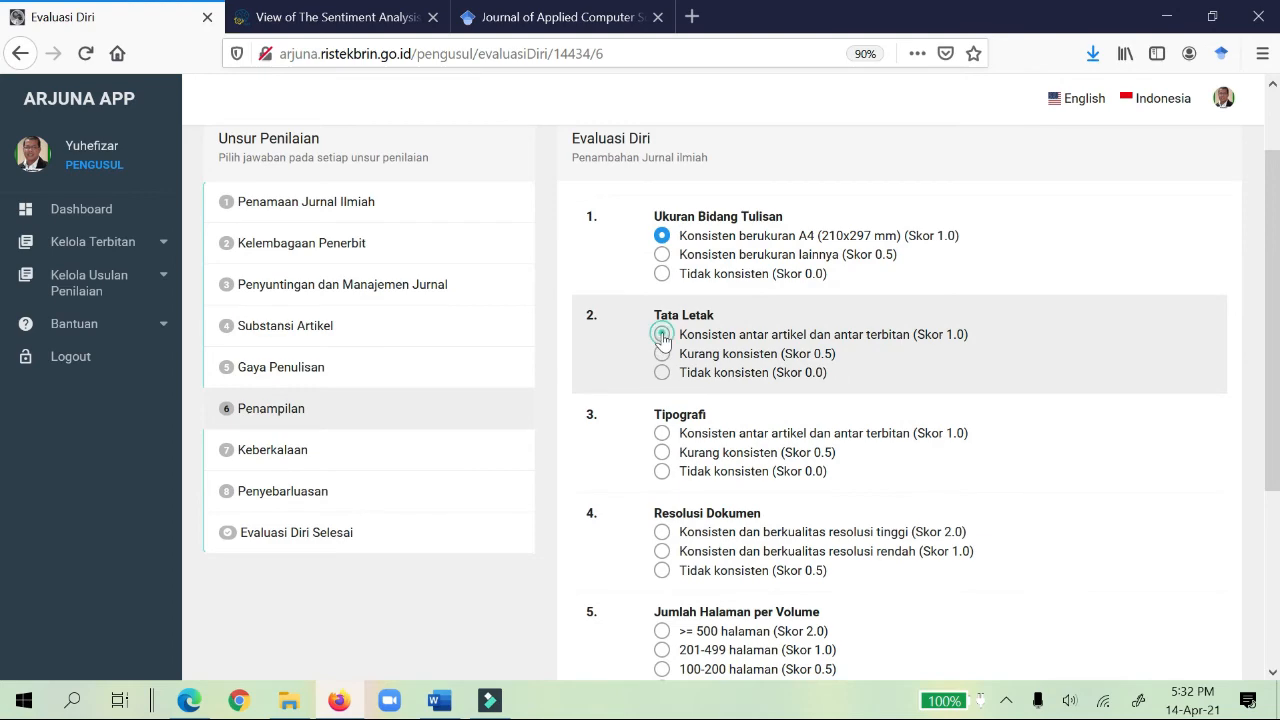
Open the article "Sistem Monitoring Rental Mobil Berbasis Android Menggunakan GPS" from the JACOST issue, examine its layout and typography, and return to the self-evaluation
left_click(363, 24)
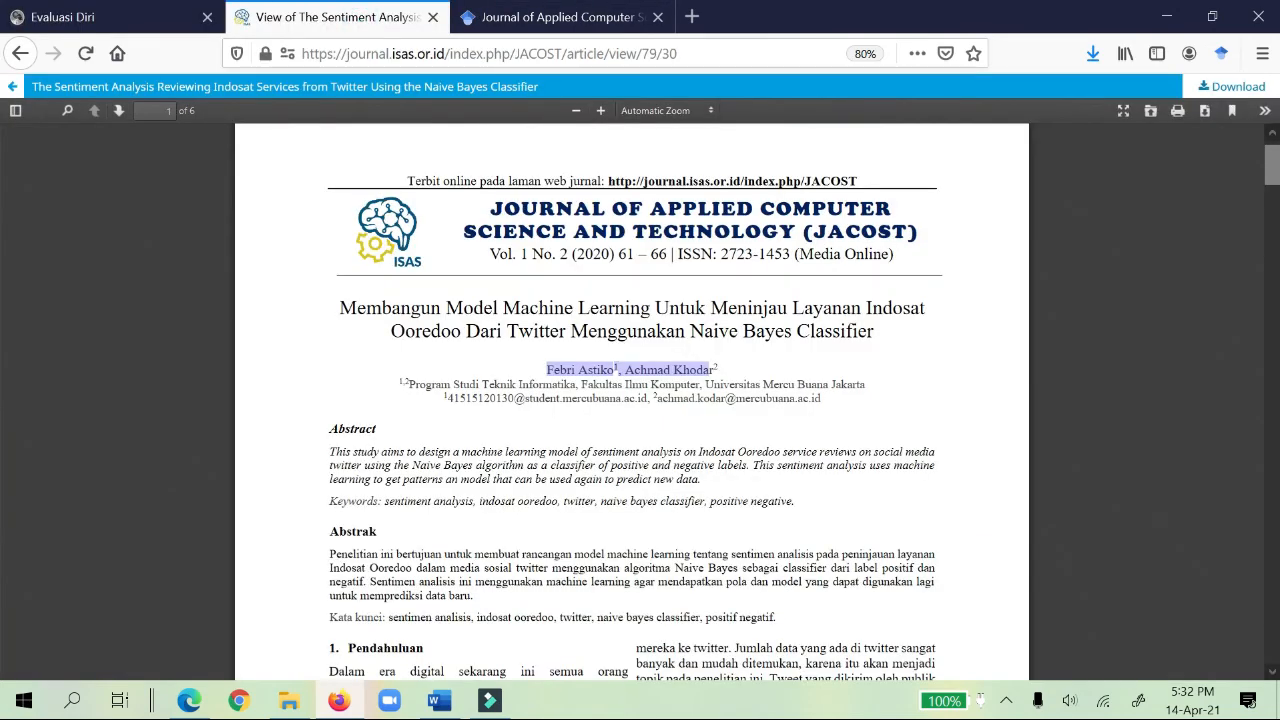
left_click(18, 52)
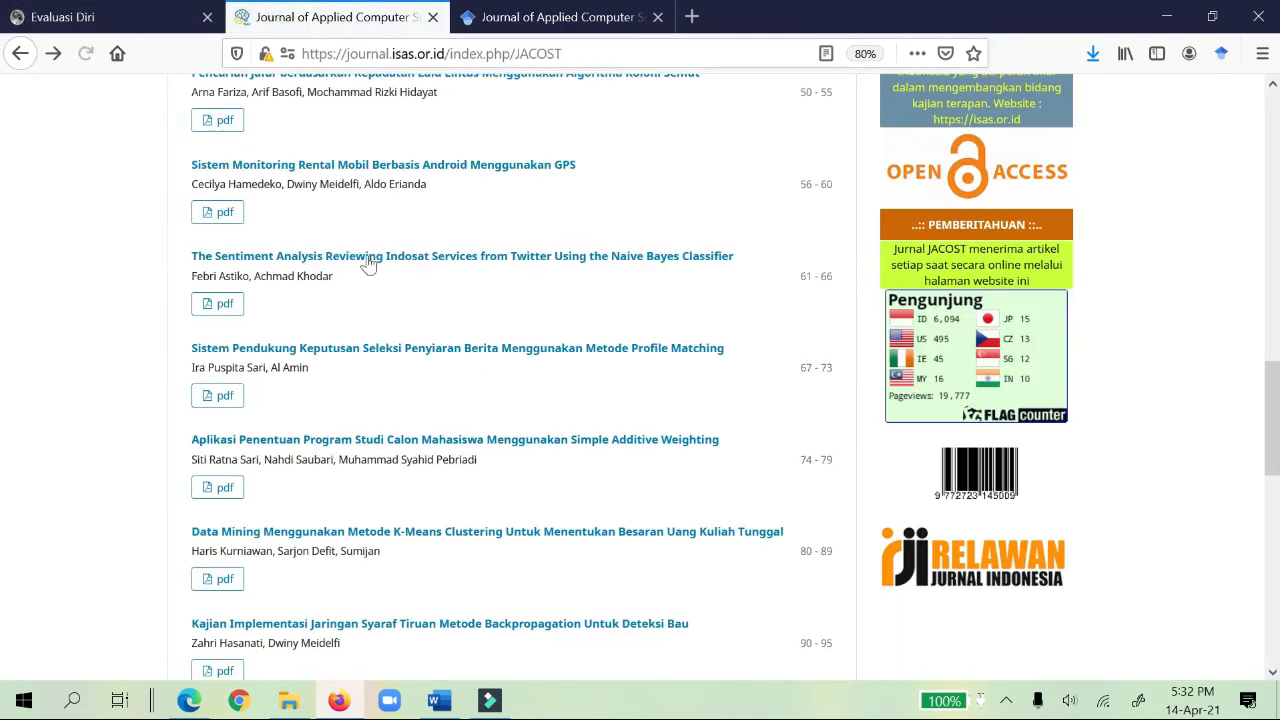
left_click(210, 213)
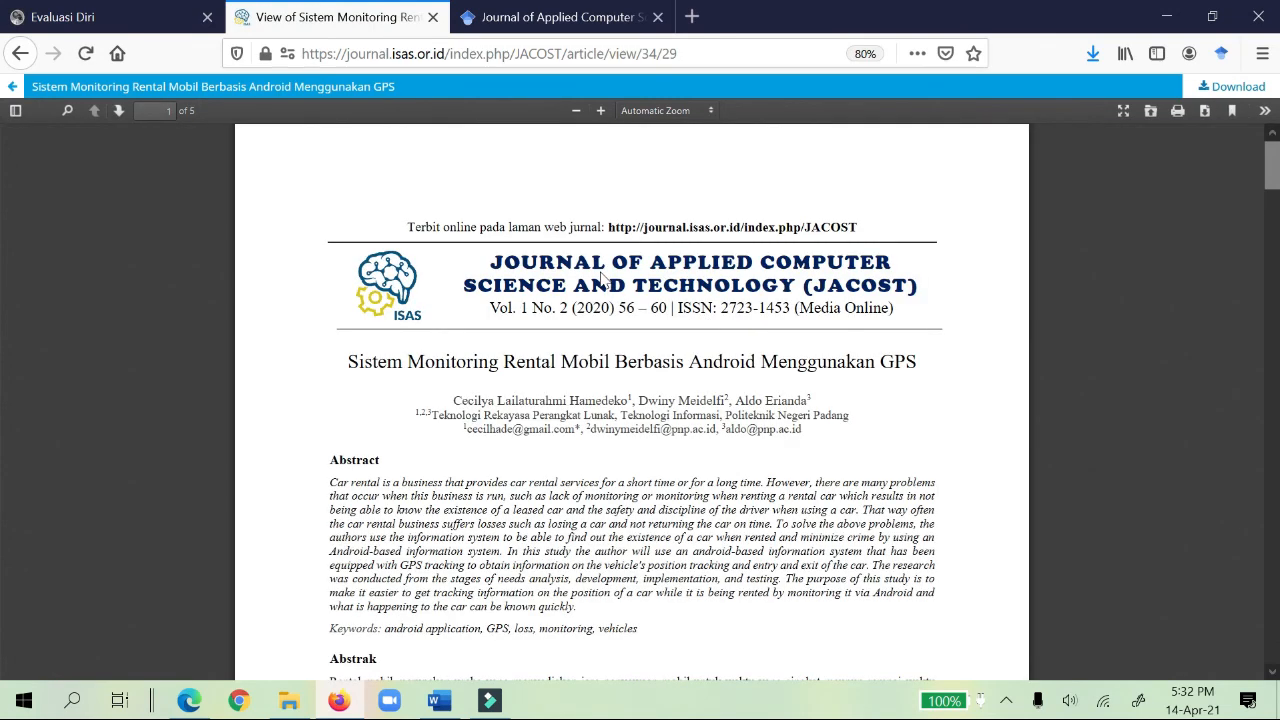
scroll(495, 345, "down", 10)
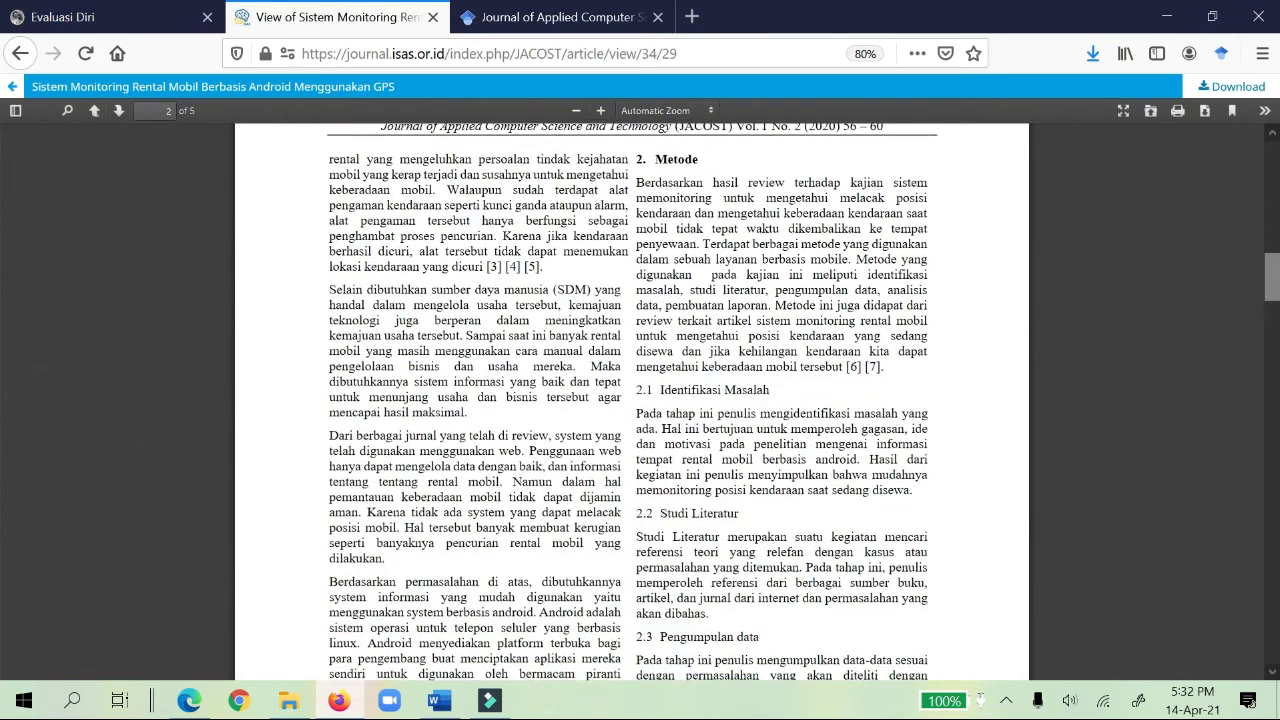
scroll(617, 314, "down", 12)
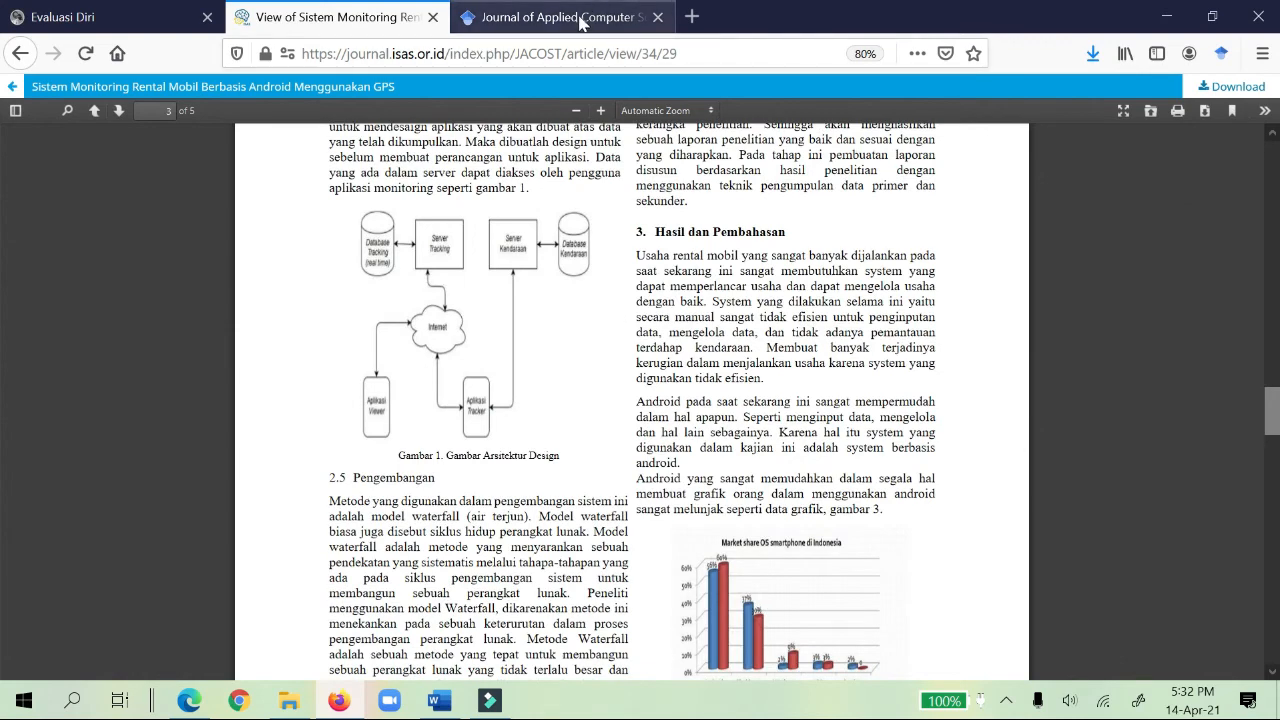
left_click(583, 22)
left_click(372, 20)
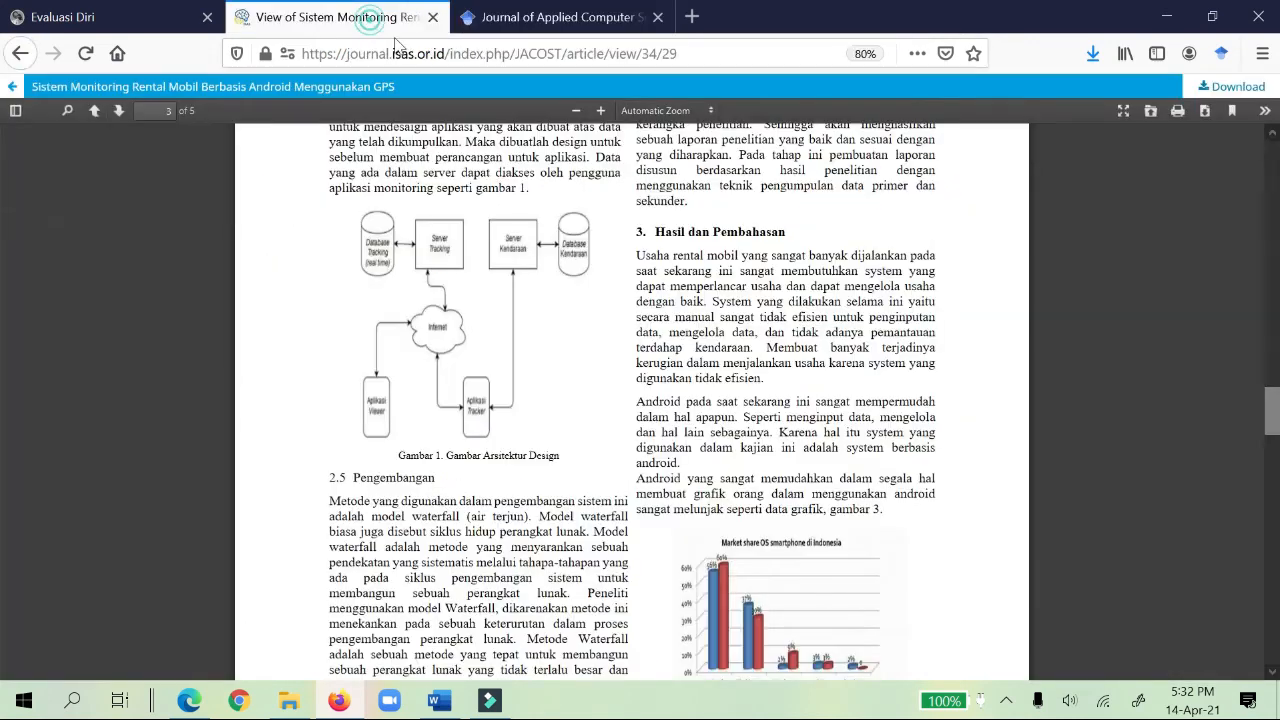
left_click(525, 20)
left_click(90, 18)
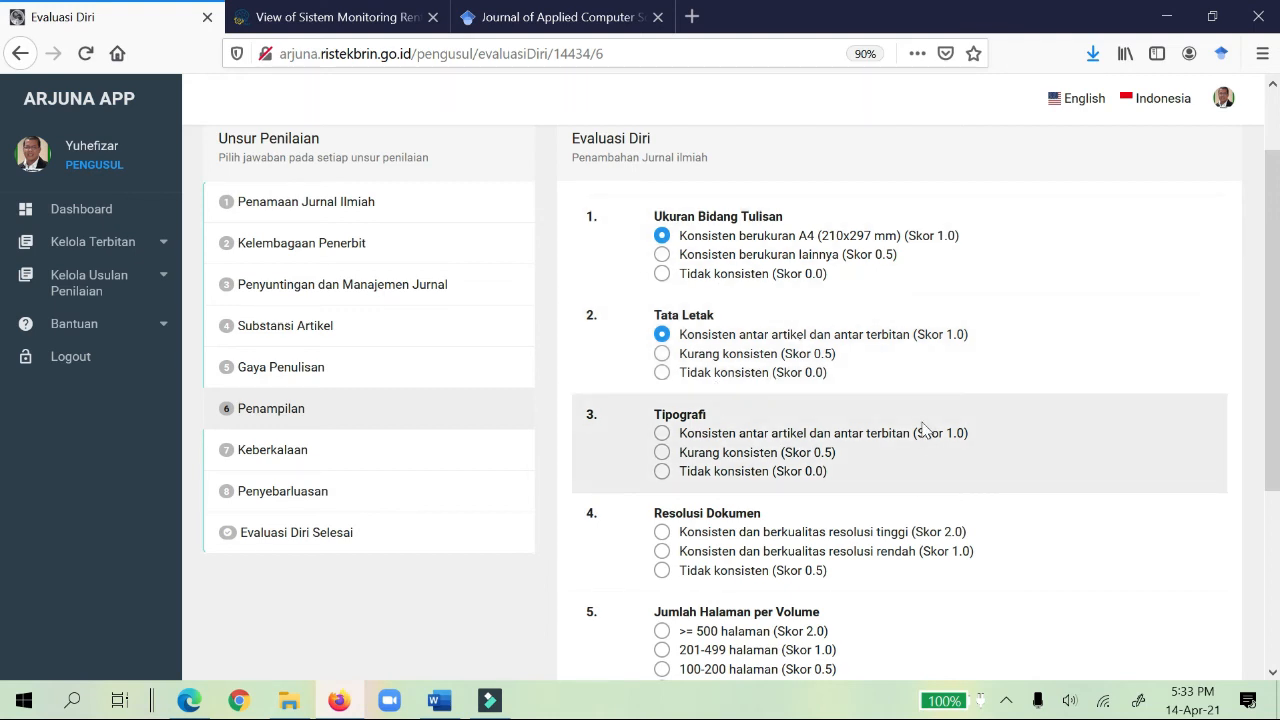
Rate Tipografi as Konsisten antar artikel dan antar terbitan (Skor 1.0) and Resolusi Dokumen as Konsisten dan berkualitas resolusi tinggi (Skor 2.0)
left_click(662, 433)
scroll(835, 484, "down", 1)
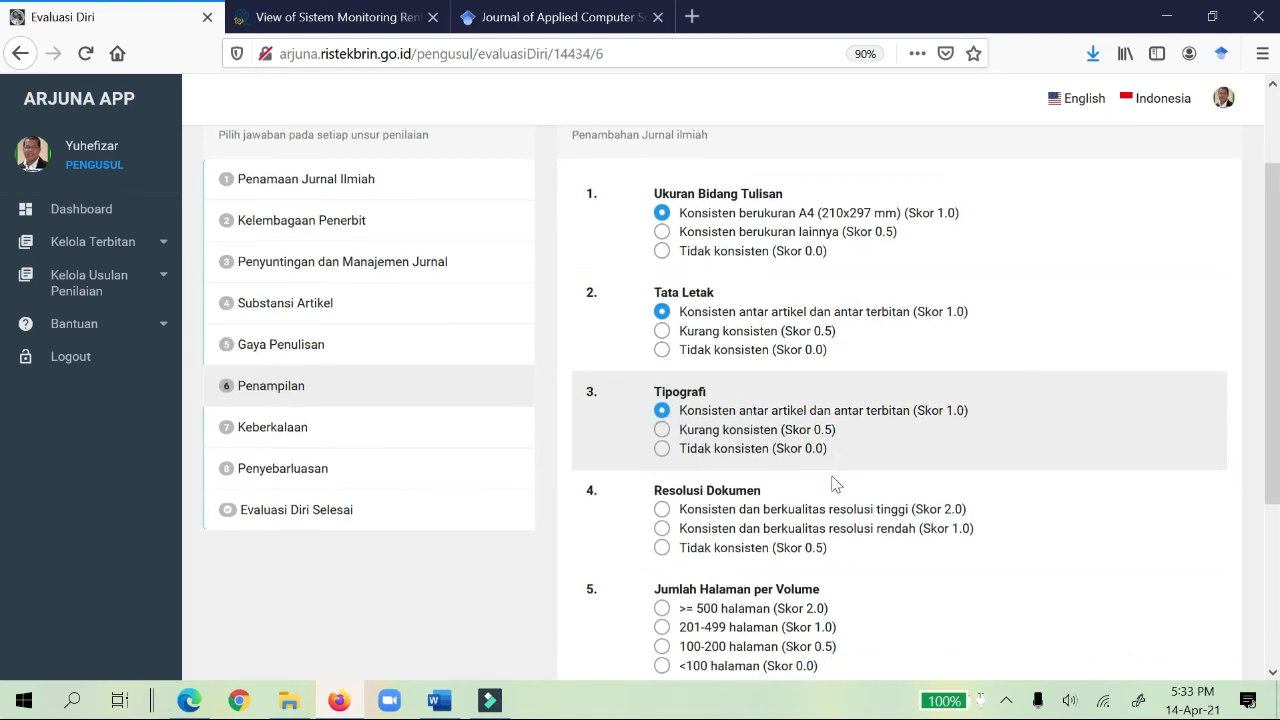
scroll(835, 484, "down", 3)
left_click(663, 341)
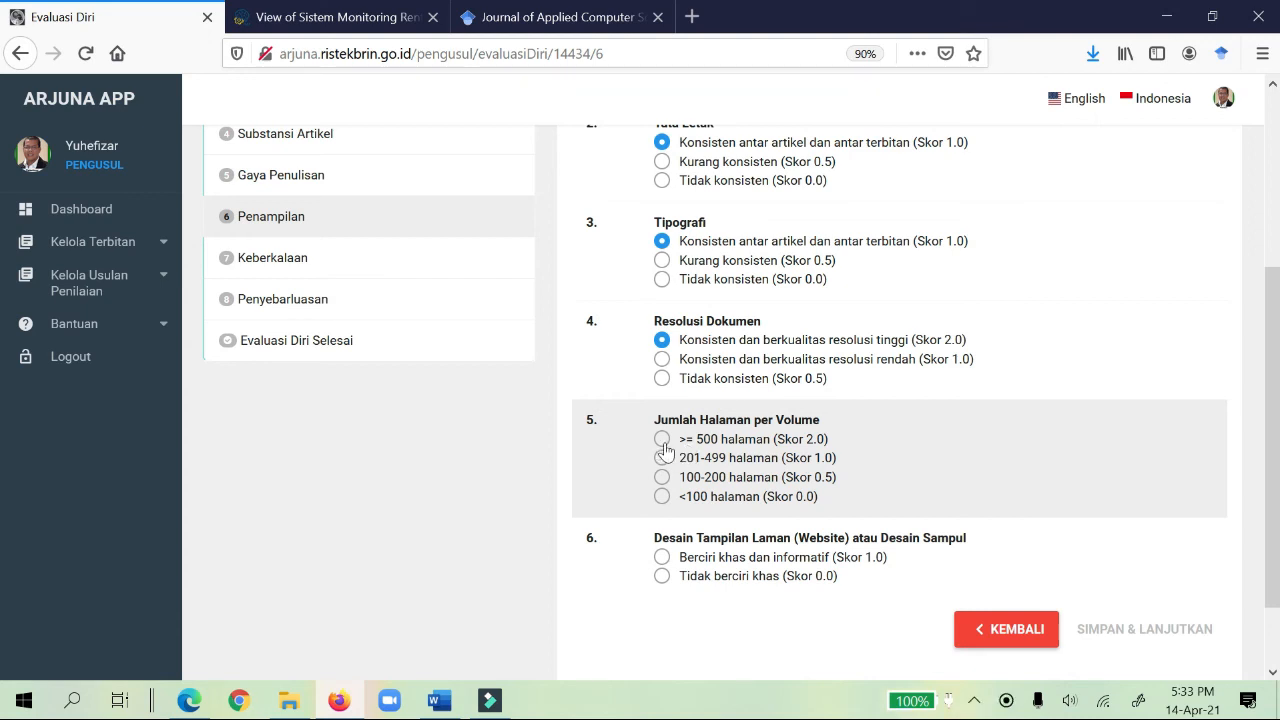
Rate Jumlah Halaman per Volume as <100 halaman (Skor 0.0) and Desain Tampilan Laman atau Desain Sampul as Berciri khas dan informatif (Skor 1.0)
left_click(662, 497)
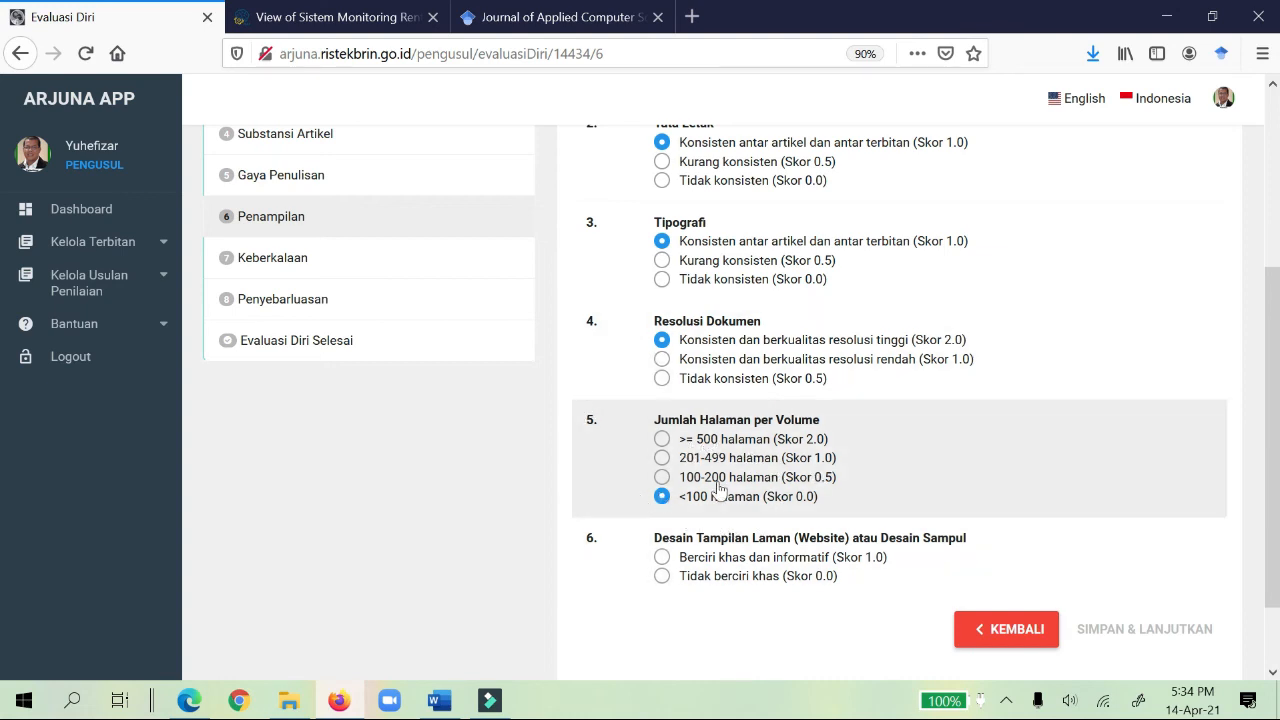
scroll(795, 495, "down", 1)
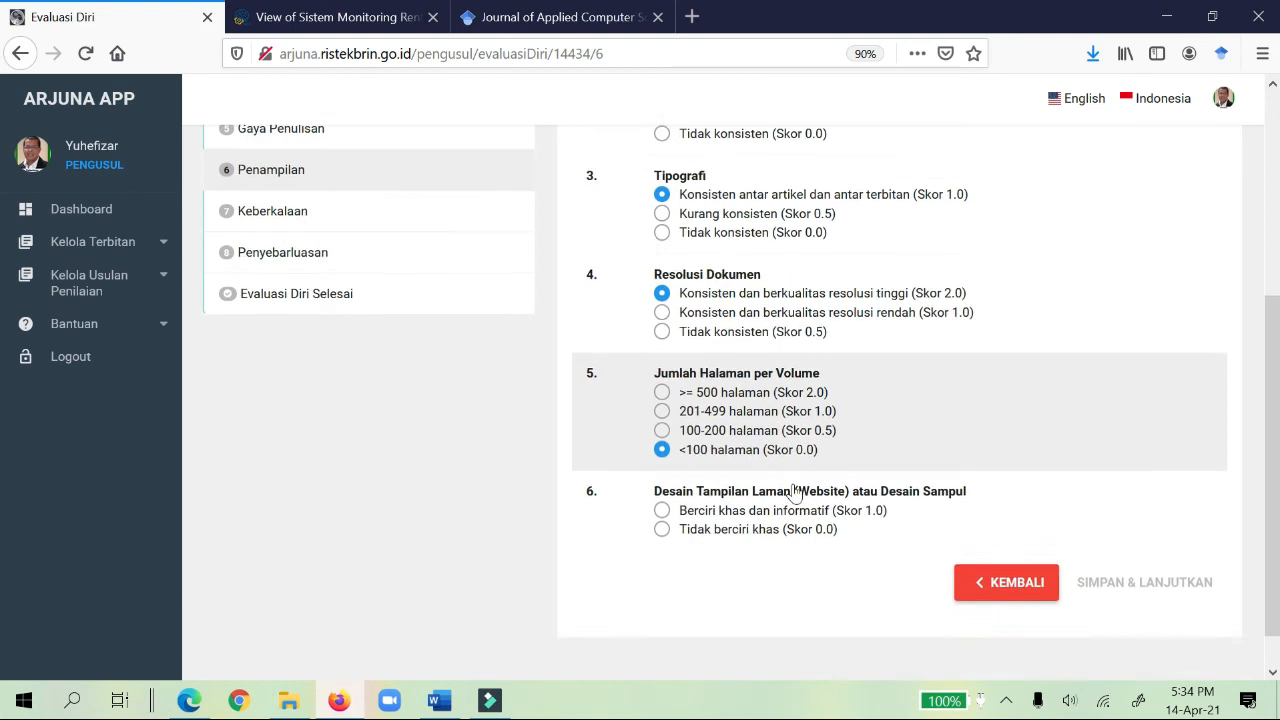
scroll(795, 495, "down", 1)
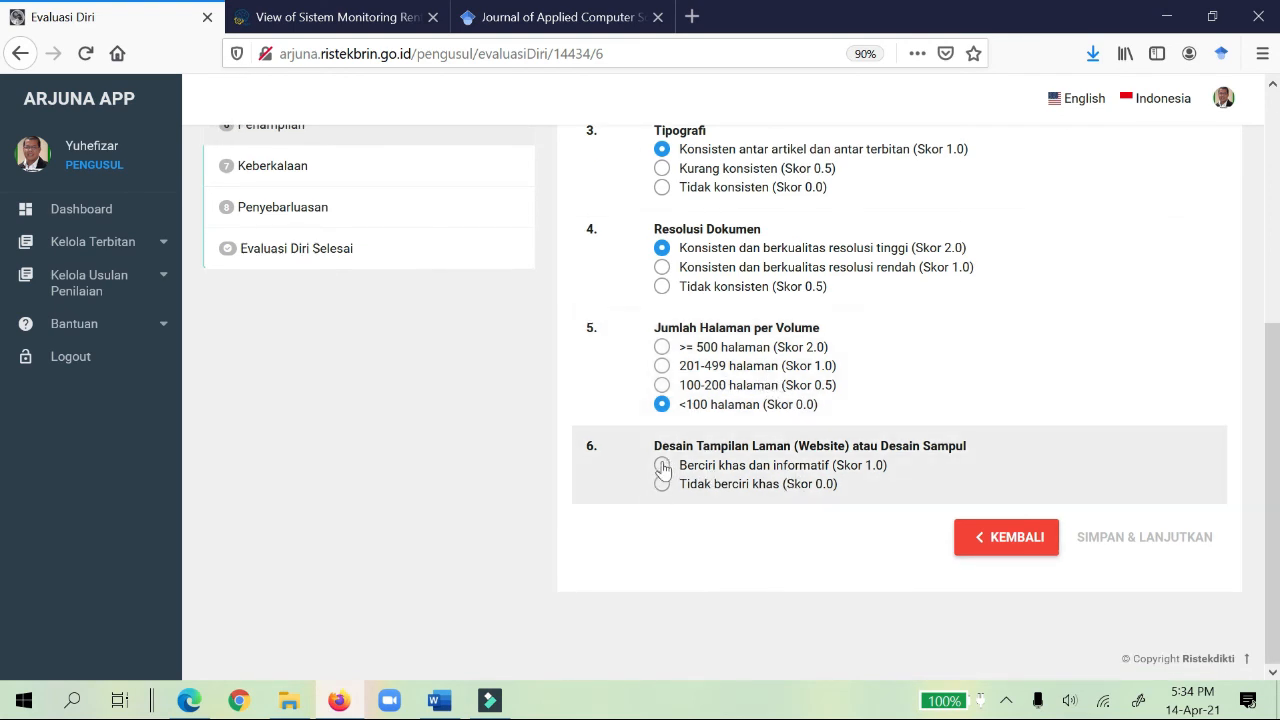
left_click(662, 466)
Check the design of the JACOST home page and save Penampilan to continue to Keberkalaan
left_click(345, 17)
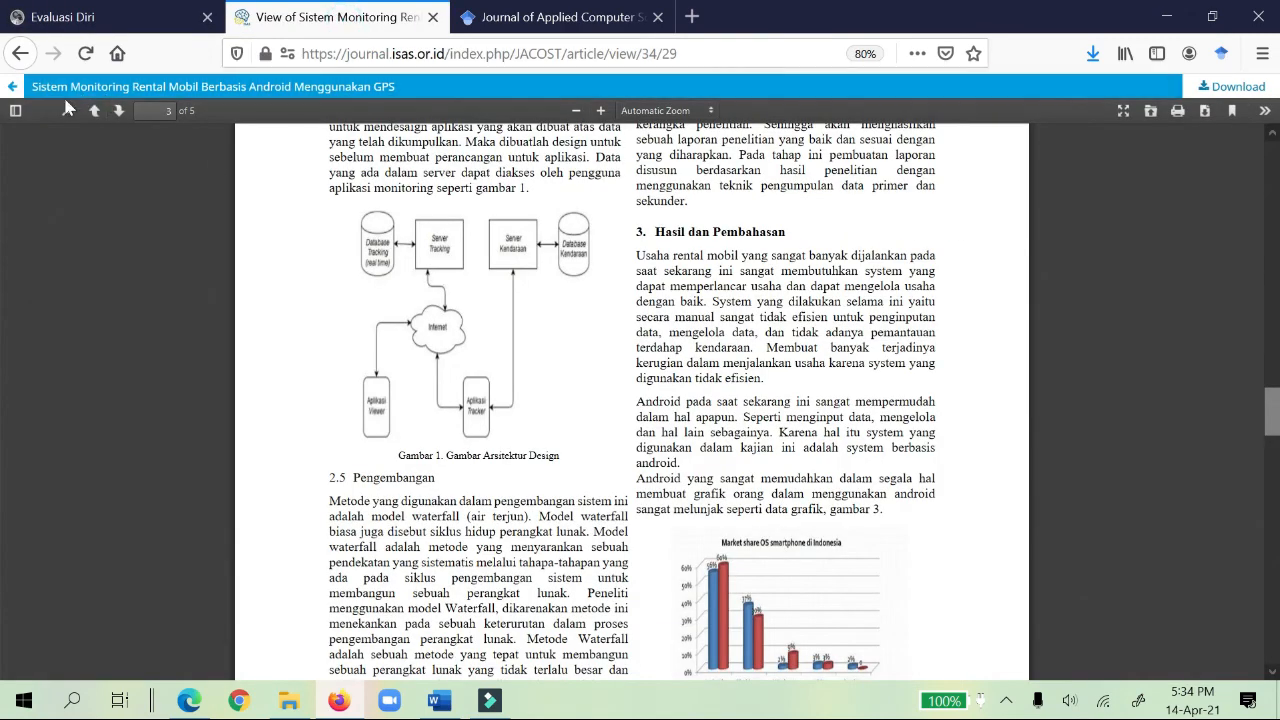
left_click(540, 17)
left_click(305, 20)
scroll(13, 111, "up", 5)
left_click(19, 50)
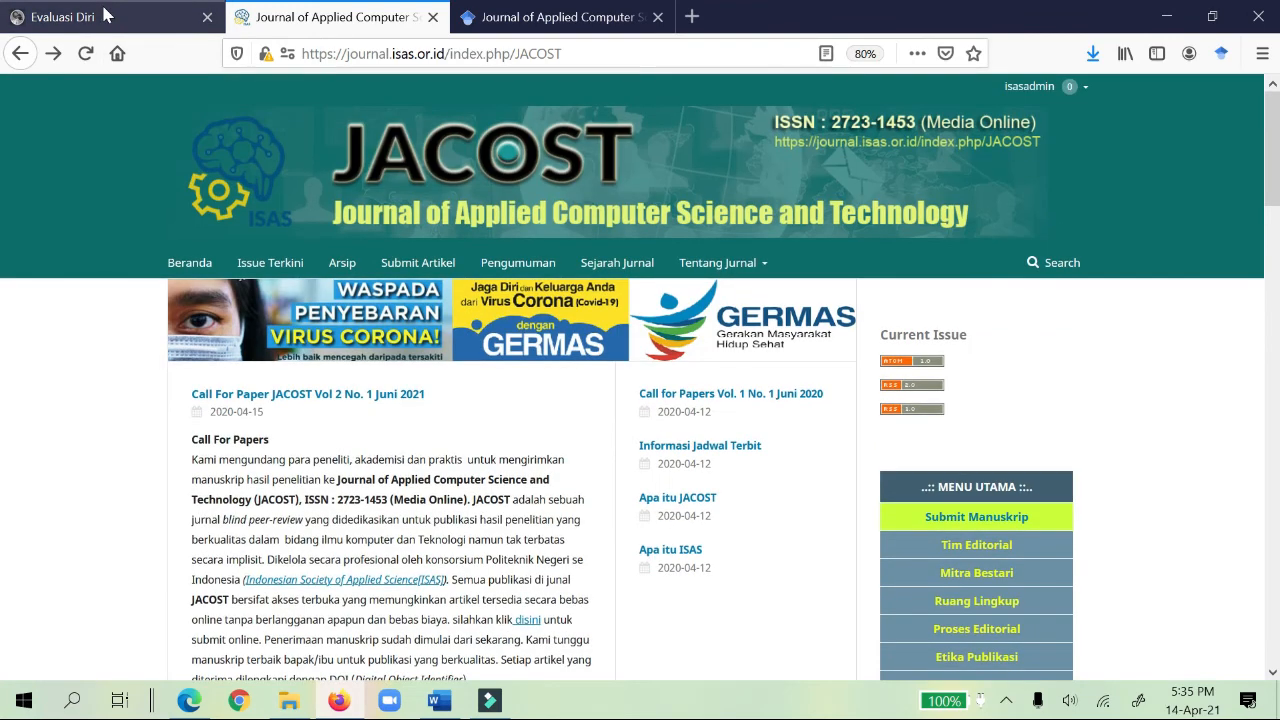
left_click(108, 16)
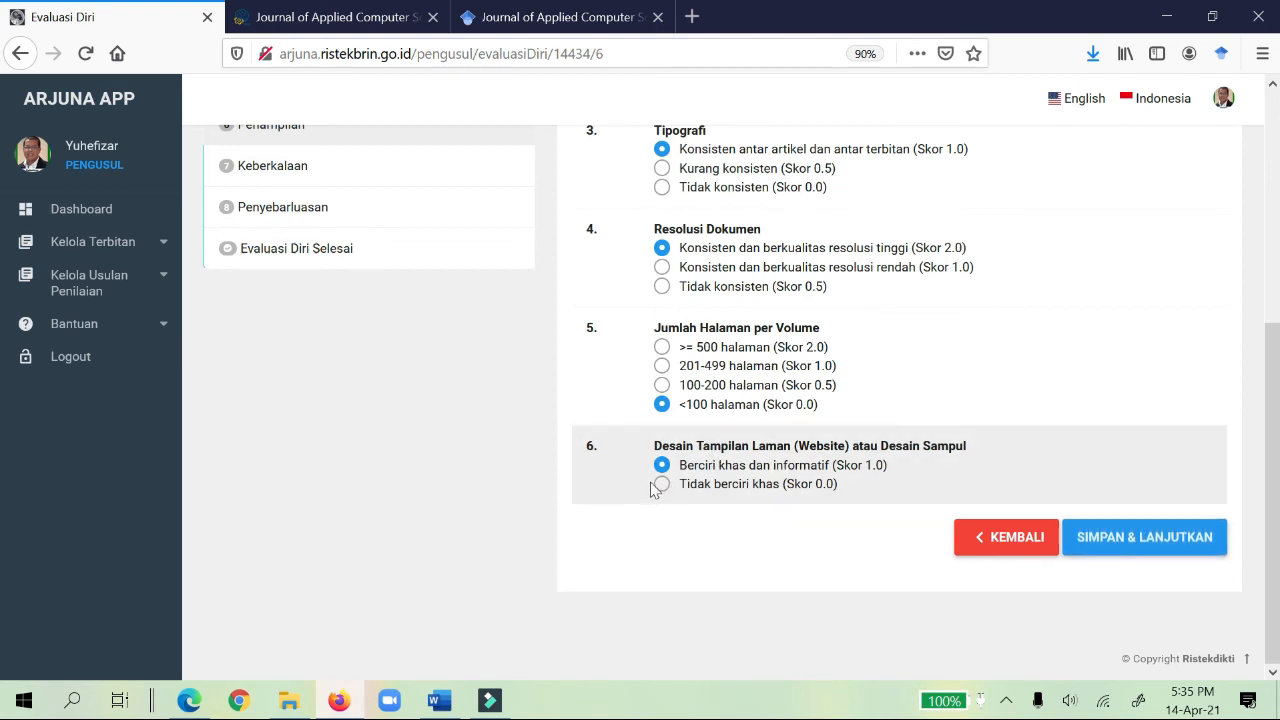
left_click(1135, 553)
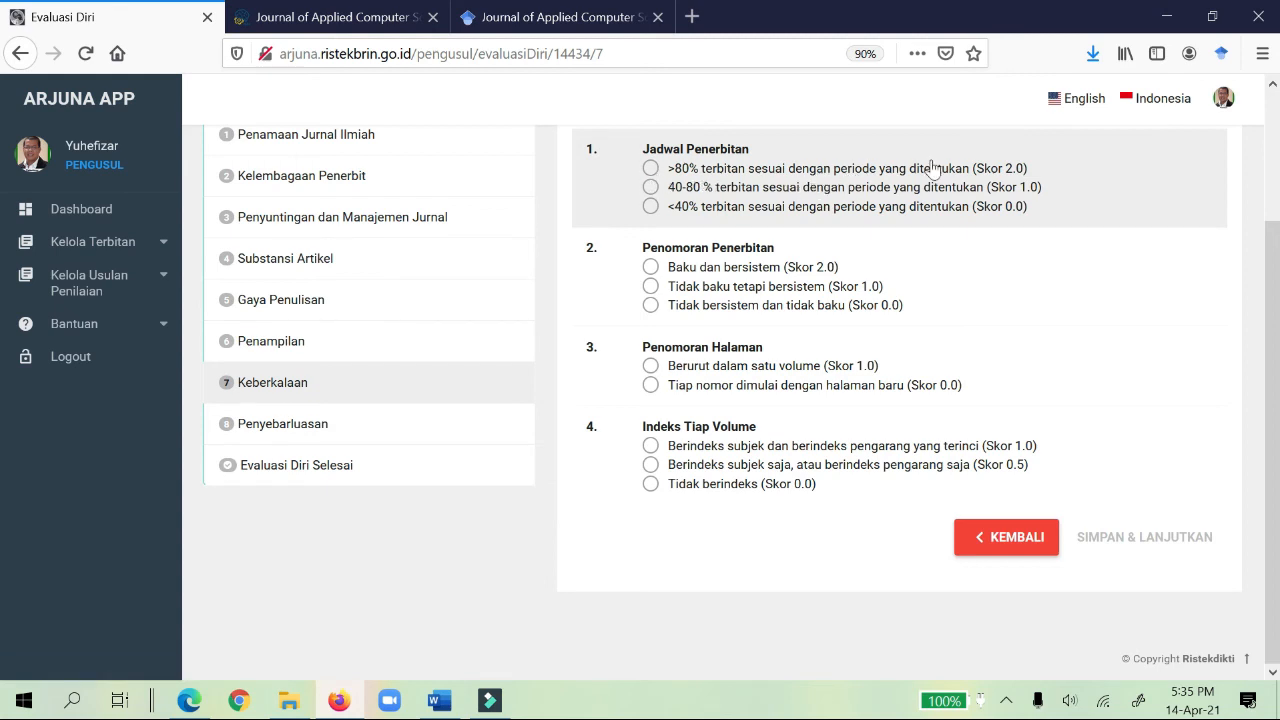
Rate Jadwal Penerbitan as >80% sesuai periode (Skor 2.0), Penomoran Penerbitan as Baku dan bersistem (Skor 2.0) and Penomoran Halaman as Berurut dalam satu volume (Skor 1.0)
left_click(651, 170)
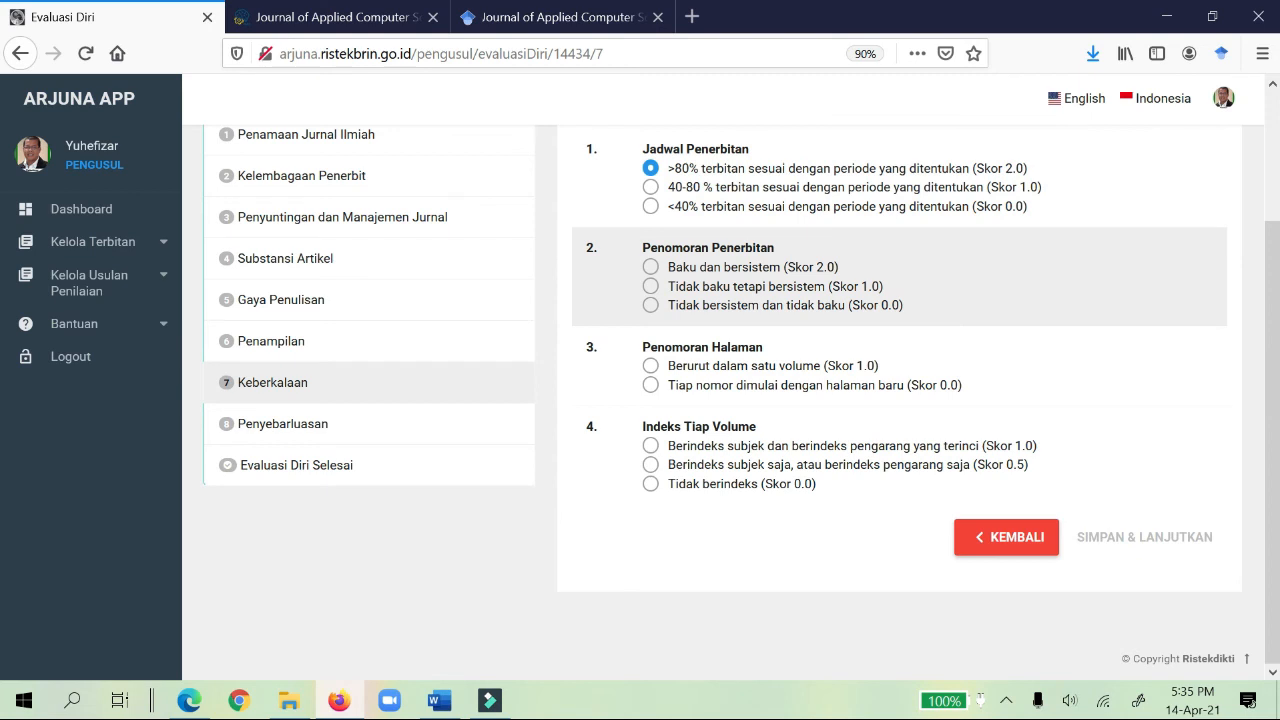
left_click(650, 270)
left_click(650, 366)
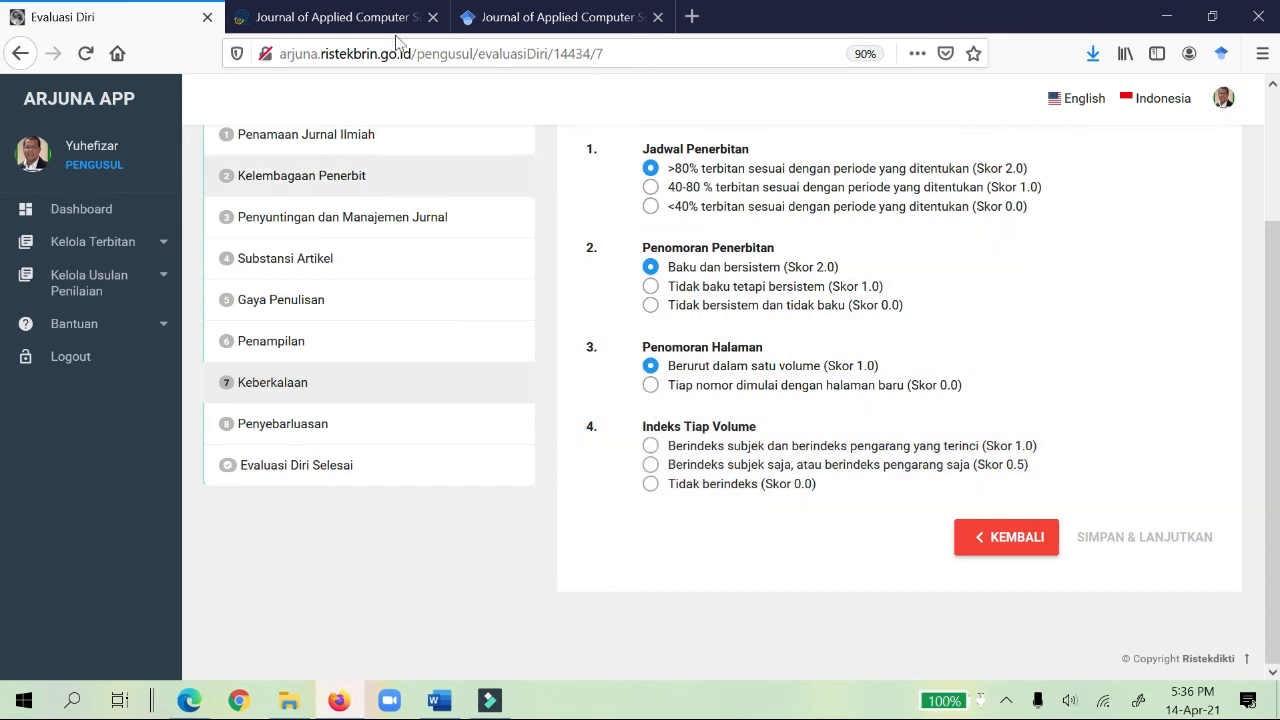
Open the Indeks Penulis page of the JACOST site and examine its author listing and web address
left_click(349, 12)
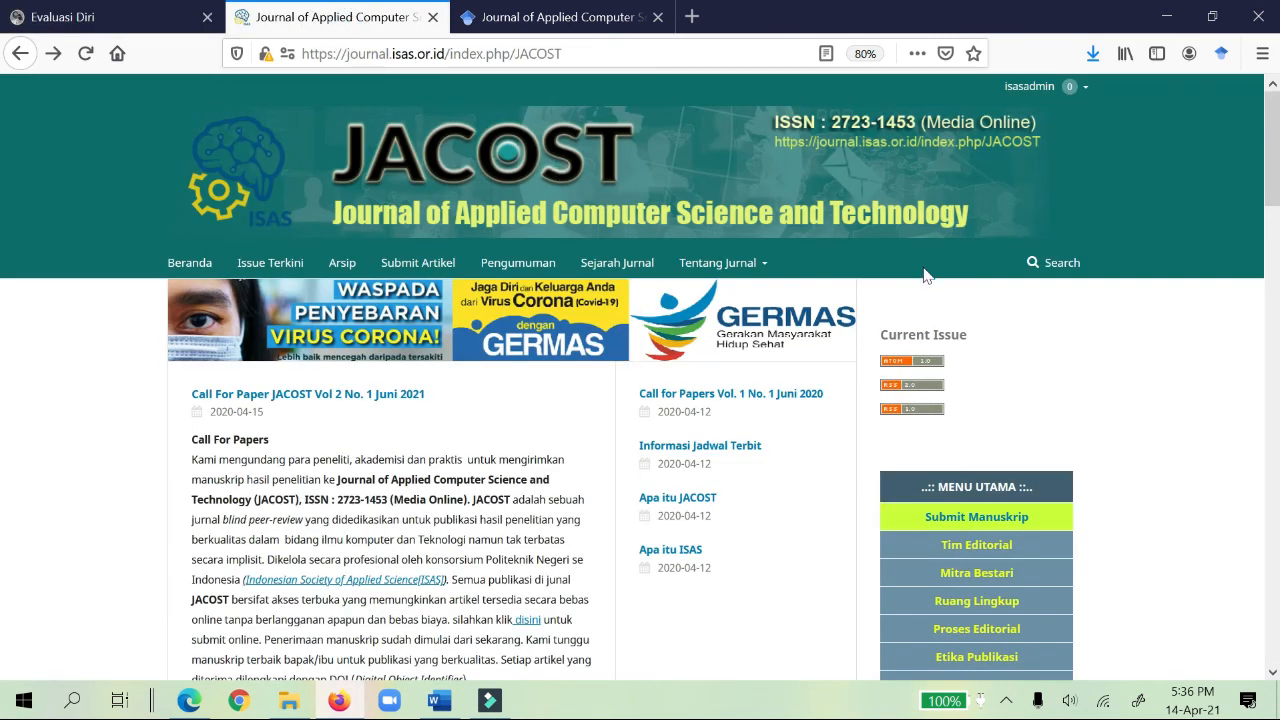
scroll(923, 237, "down", 5)
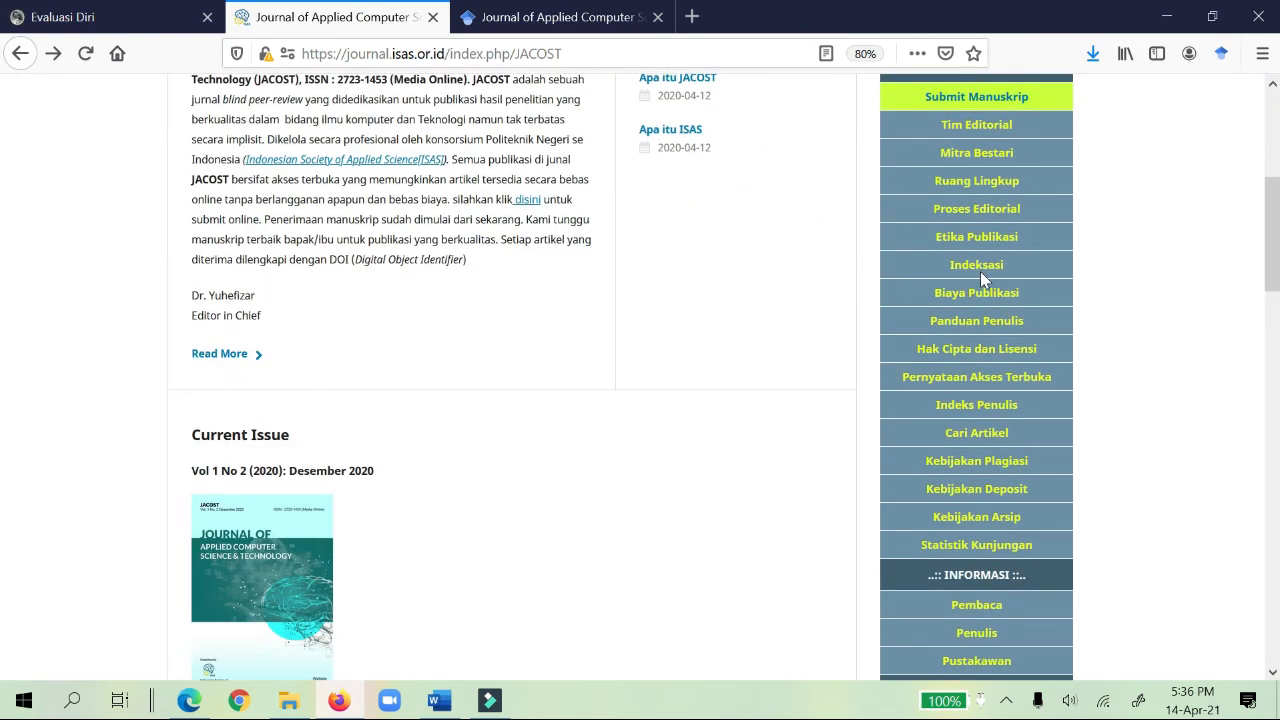
left_click(975, 405)
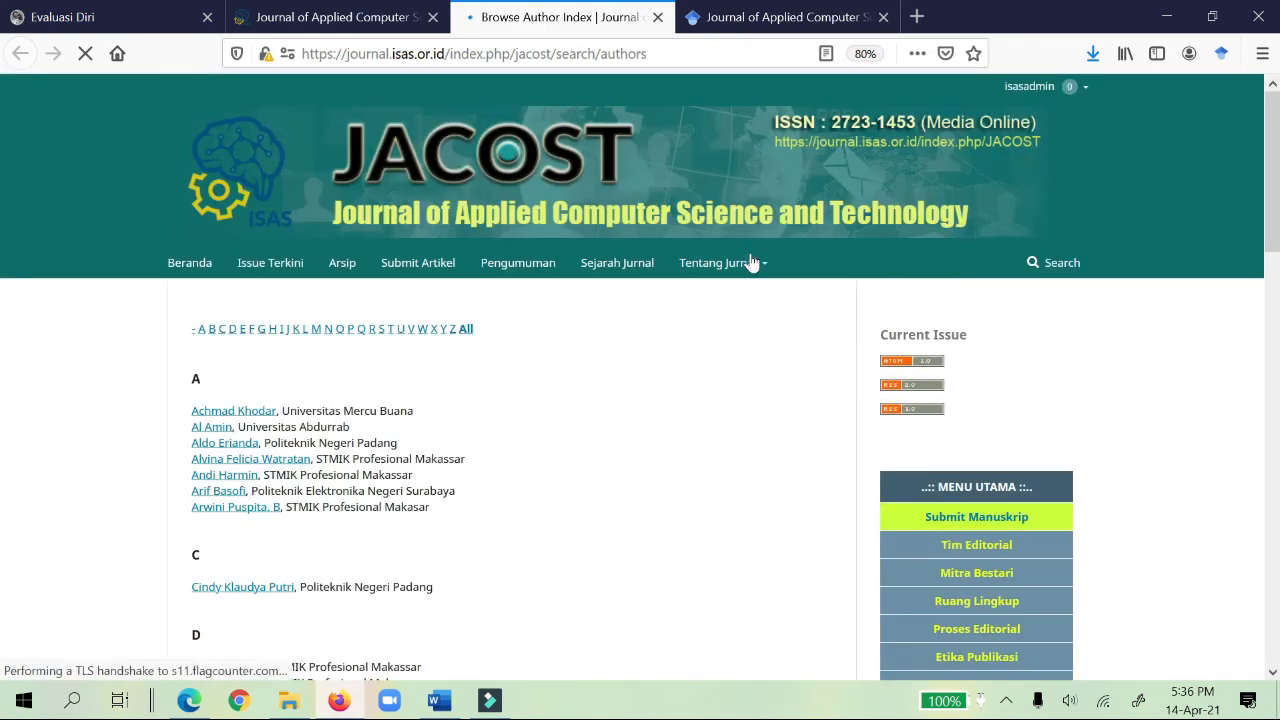
scroll(223, 386, "down", 3)
scroll(223, 371, "up", 3)
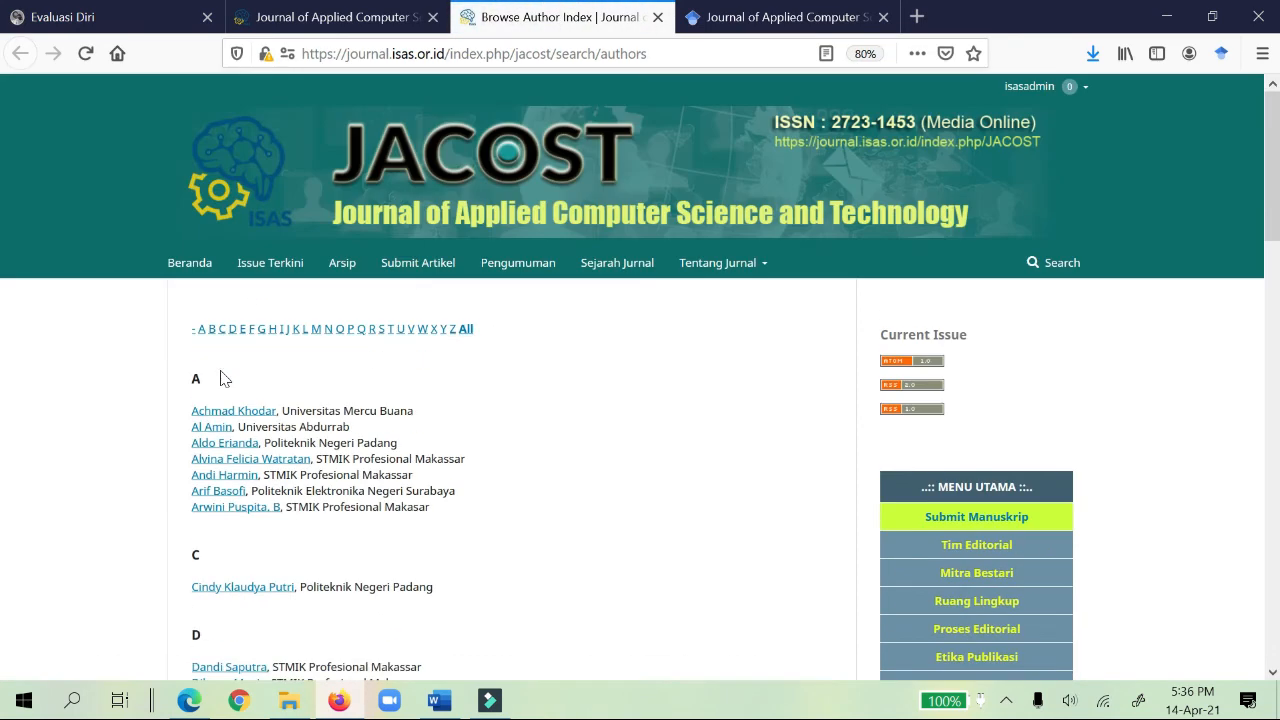
scroll(223, 379, "down", 1)
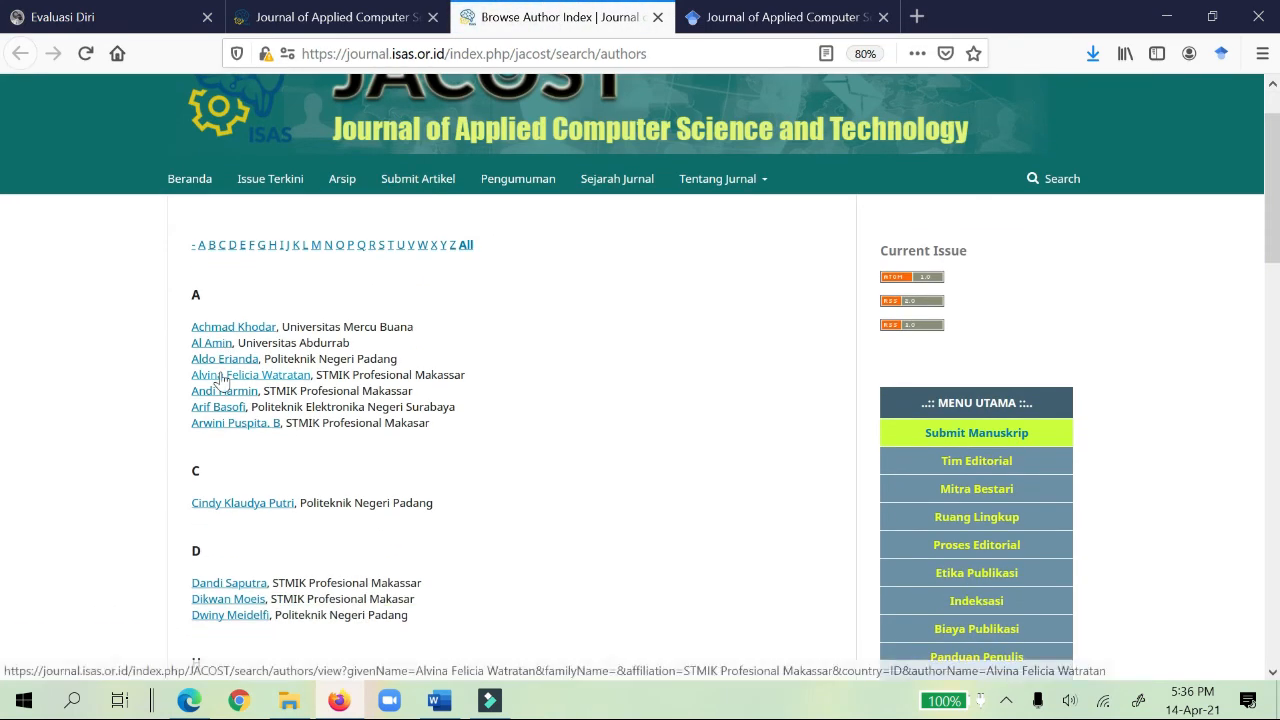
left_click_drag(469, 53, 678, 50)
key("ctrl+a")
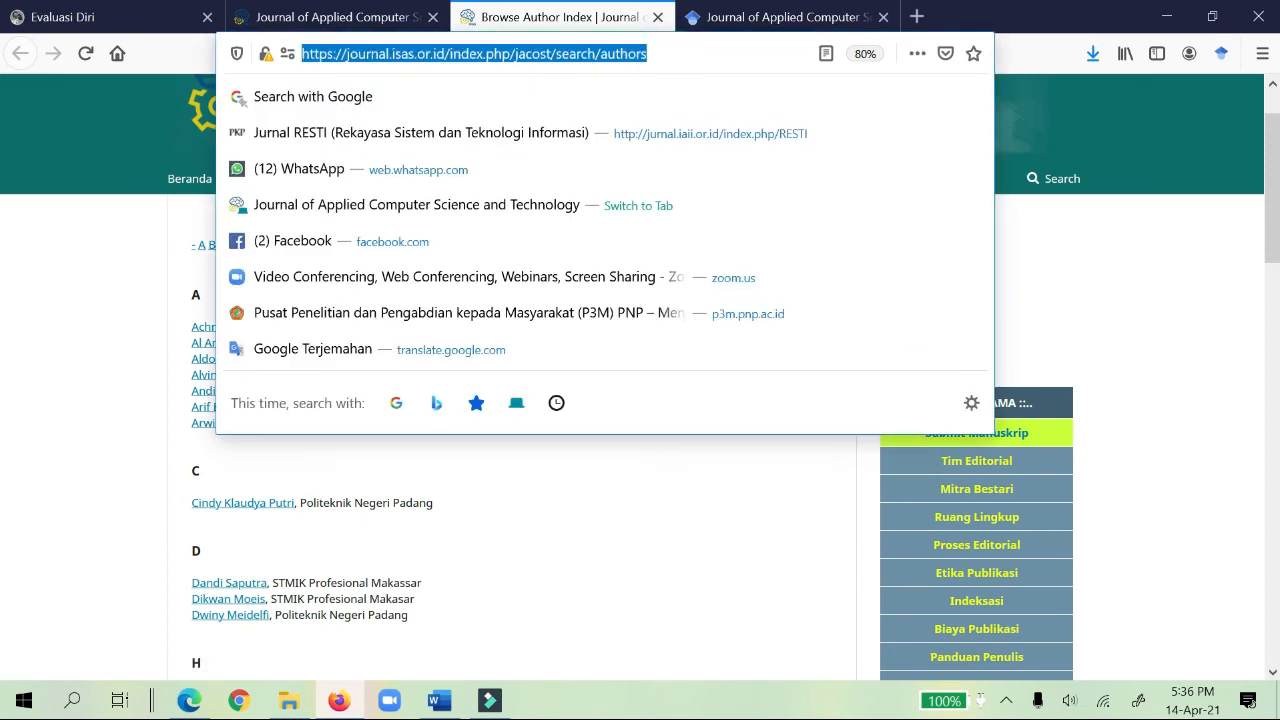
left_click(1027, 244)
Open the Cari Artikel page of the JACOST site and examine its search form and filters
scroll(1027, 244, "down", 3)
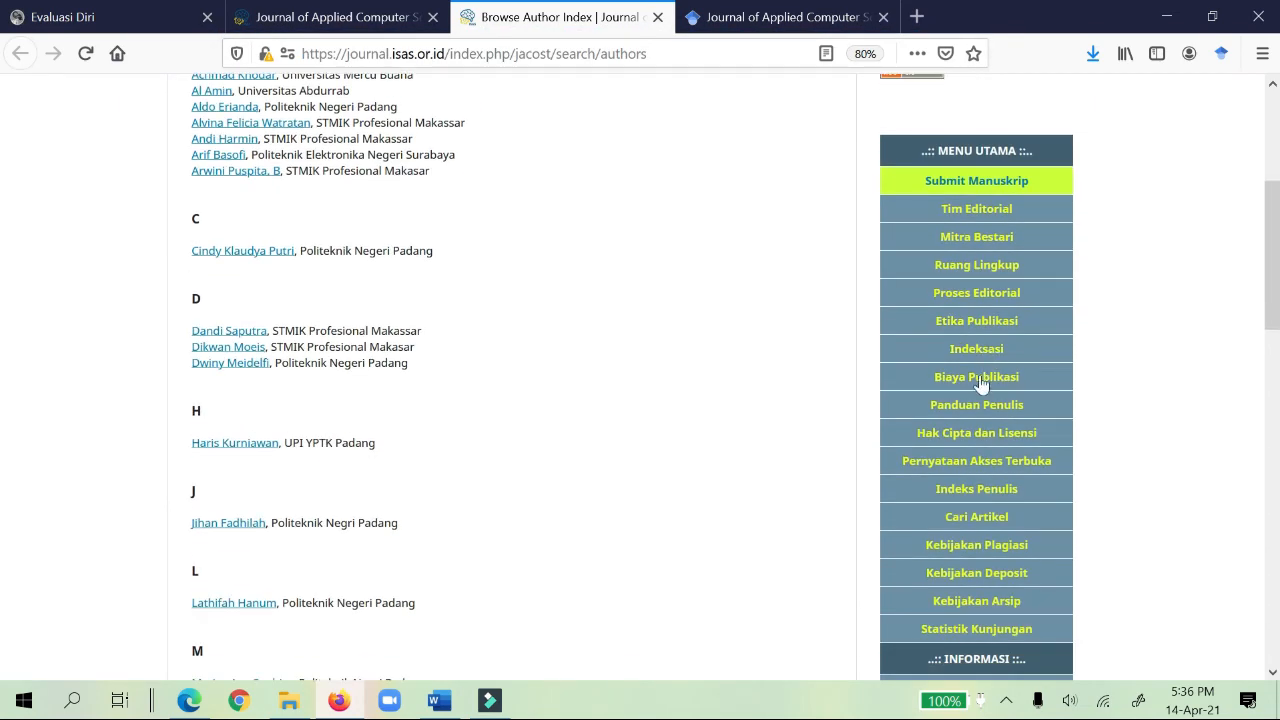
left_click(960, 518)
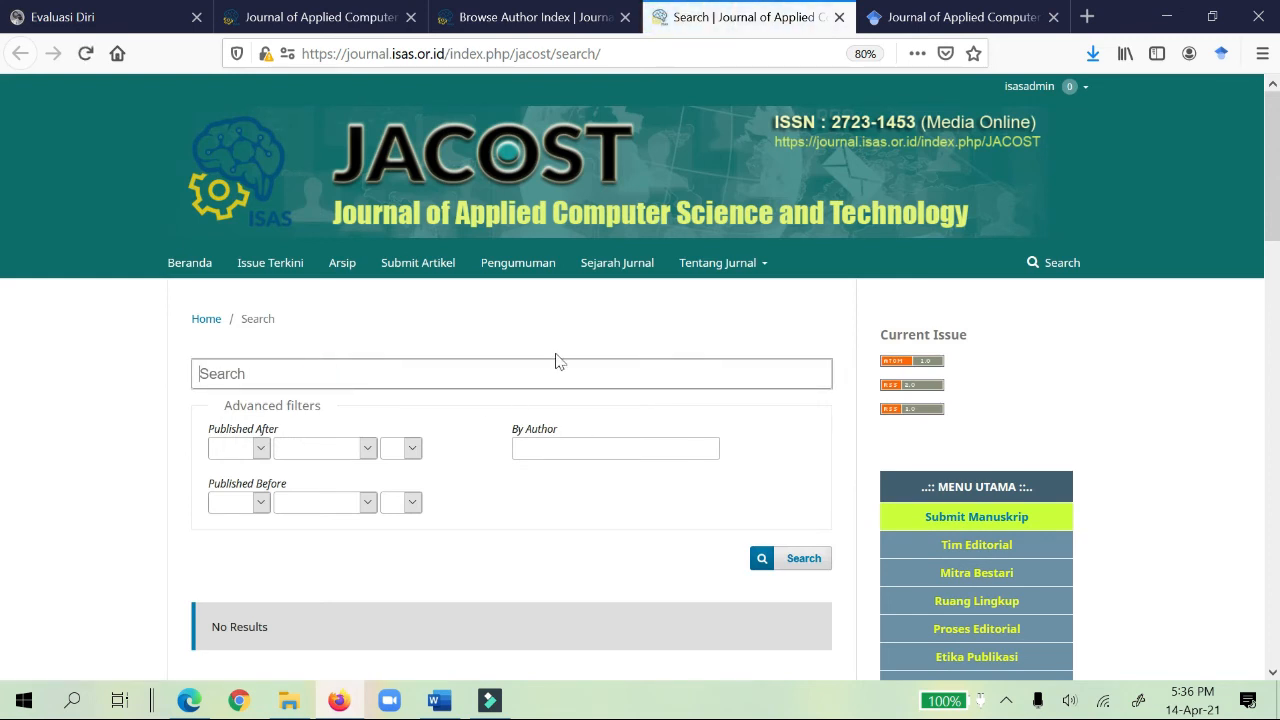
scroll(558, 361, "down", 3)
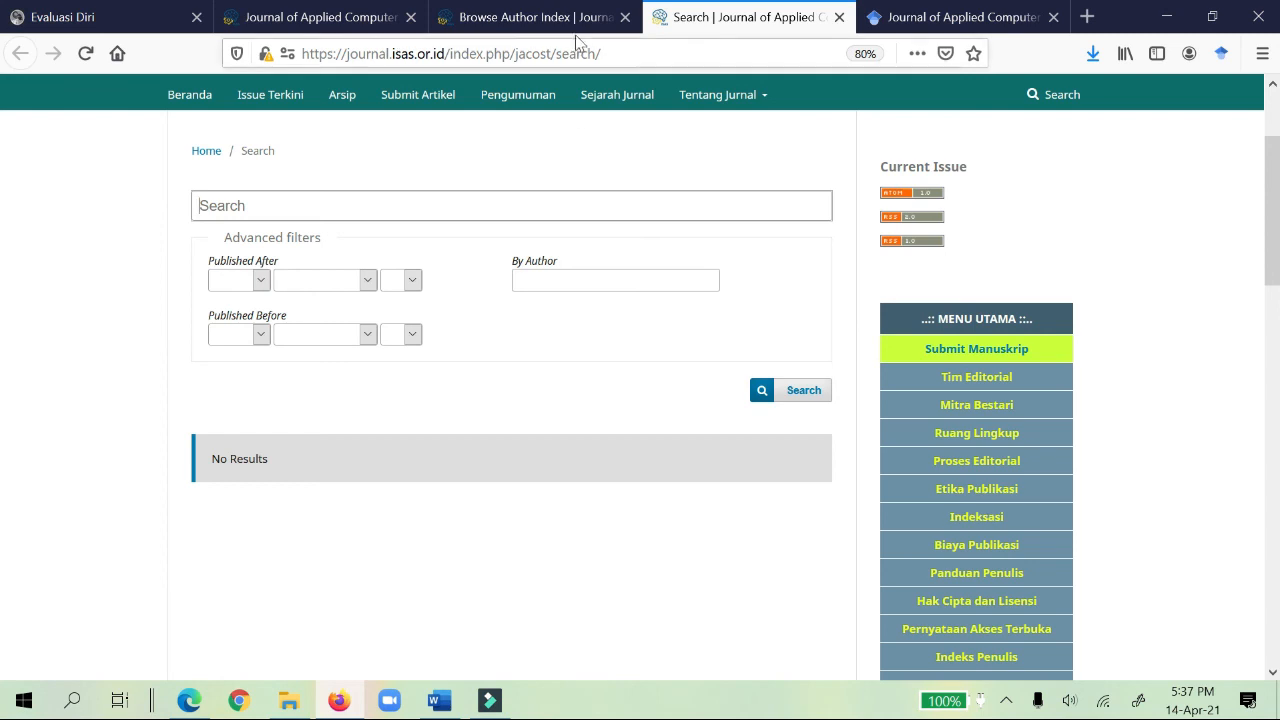
Rate Indeks Tiap Volume as Berindeks subjek dan berindeks pengarang yang terinci (Skor 1.0) and save Keberkalaan to continue to Penyebarluasan
left_click(130, 17)
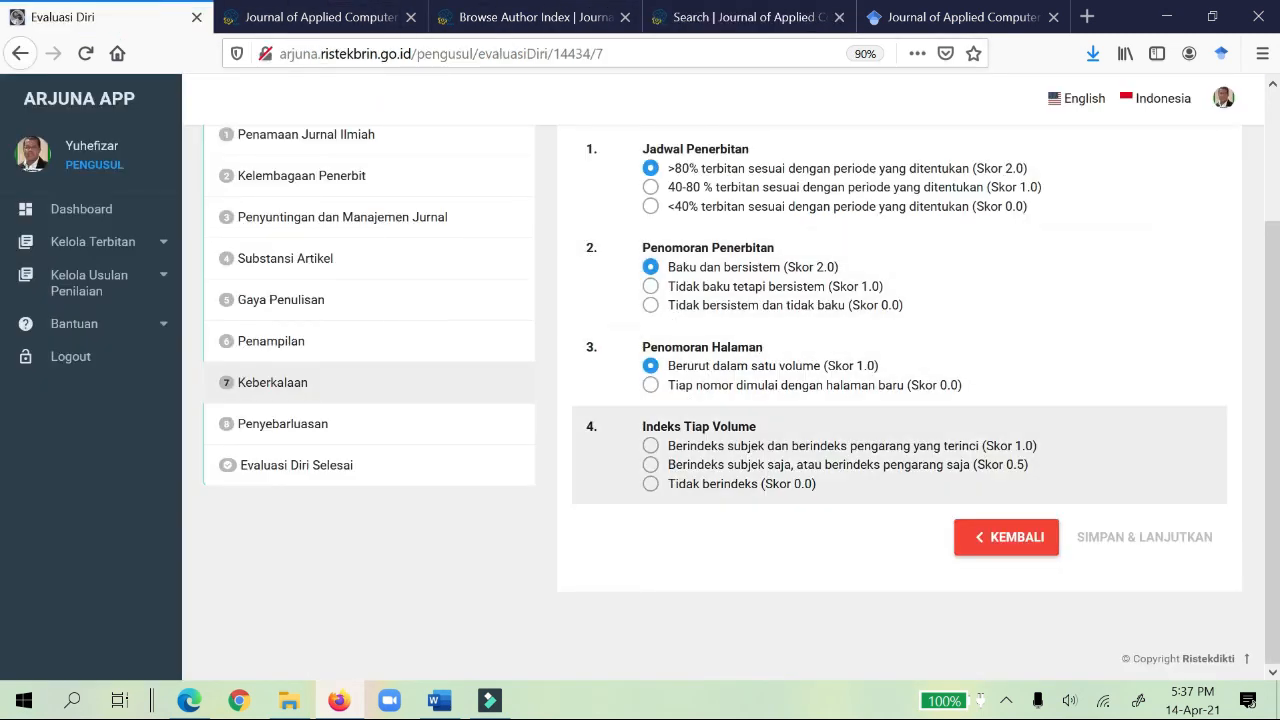
left_click(650, 450)
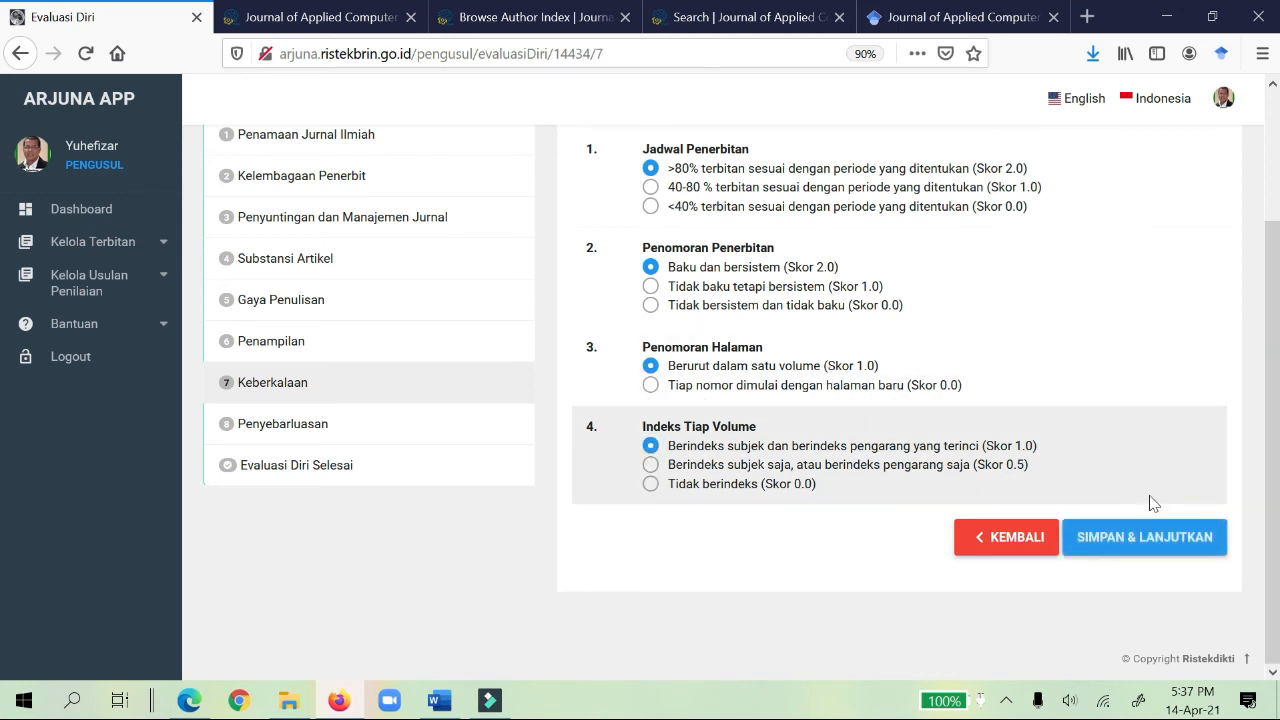
left_click(1140, 544)
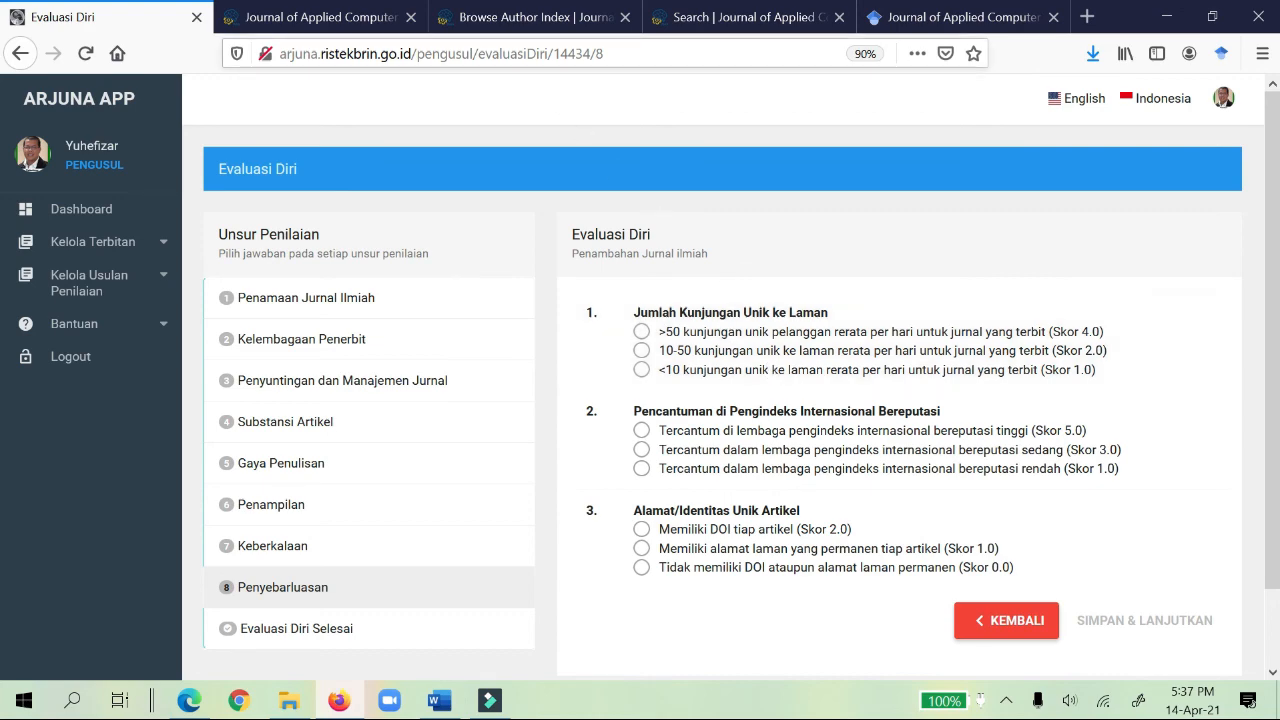
Open JACOST's Statistik Kunjungan, close the author index, article search and remaining journal tabs beyond it, and check the 30-day visitor average
left_click(356, 20)
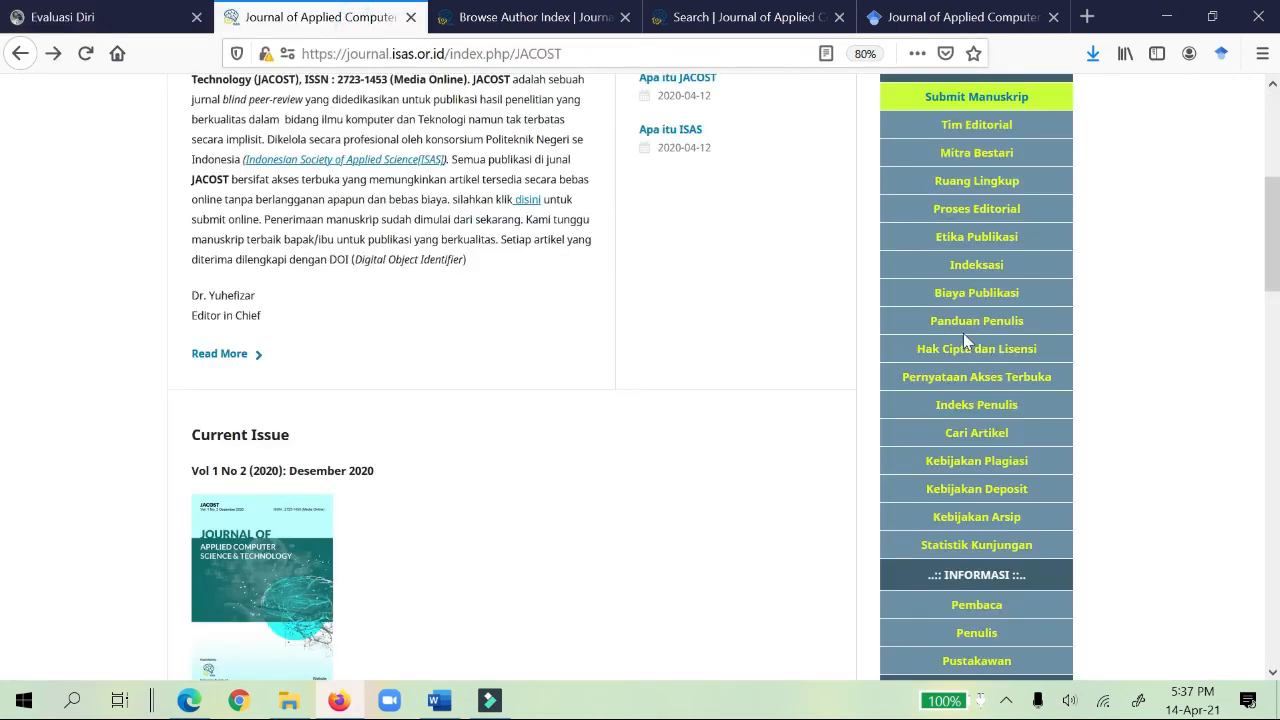
left_click(978, 544)
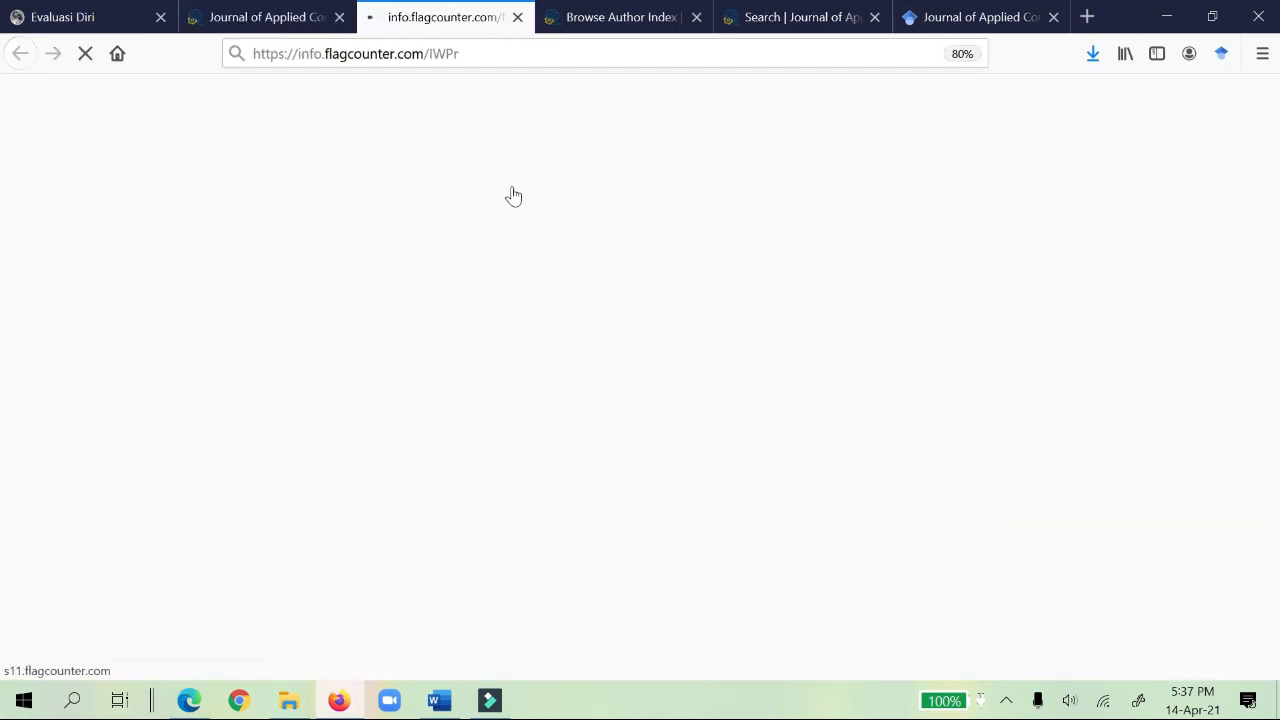
left_click(696, 17)
left_click(696, 17)
left_click(696, 17)
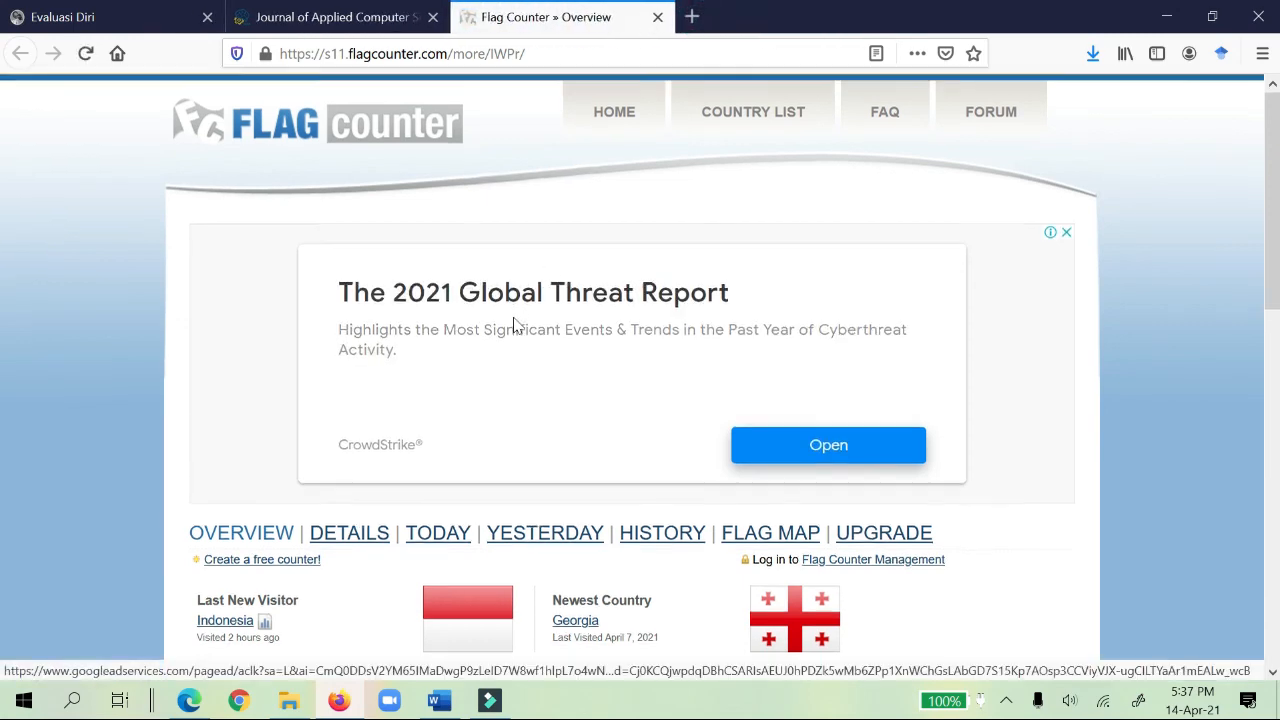
scroll(510, 325, "down", 6)
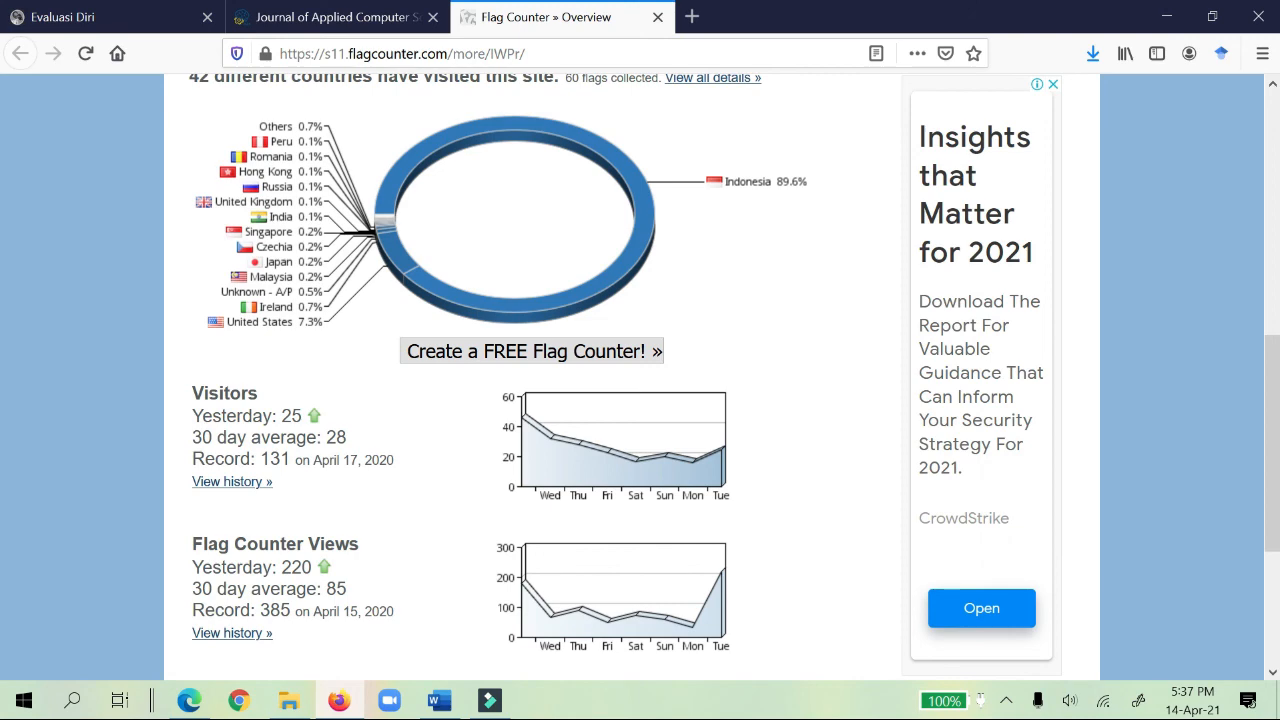
left_click_drag(346, 437, 286, 437)
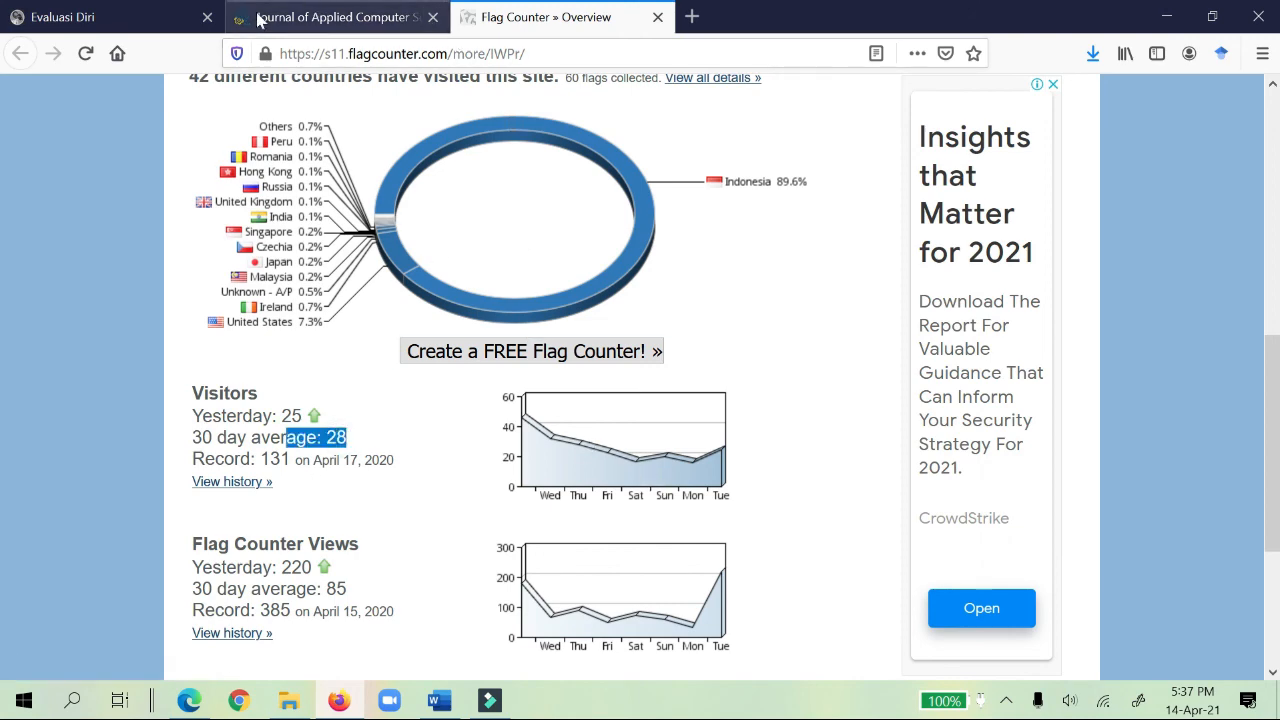
Rate Jumlah Kunjungan Unik ke Laman as 10-50 kunjungan unik (Skor 2.0), and examine the indexer logos in the JACOST site's footer
left_click(130, 17)
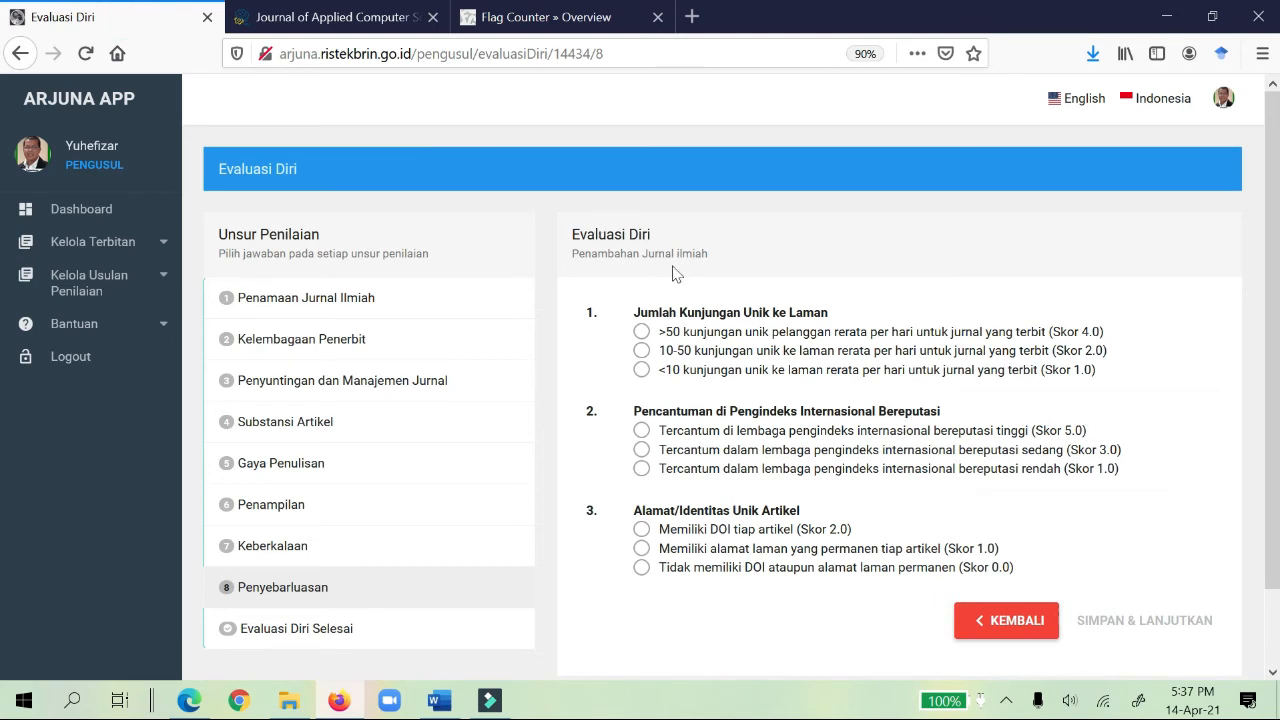
left_click(641, 351)
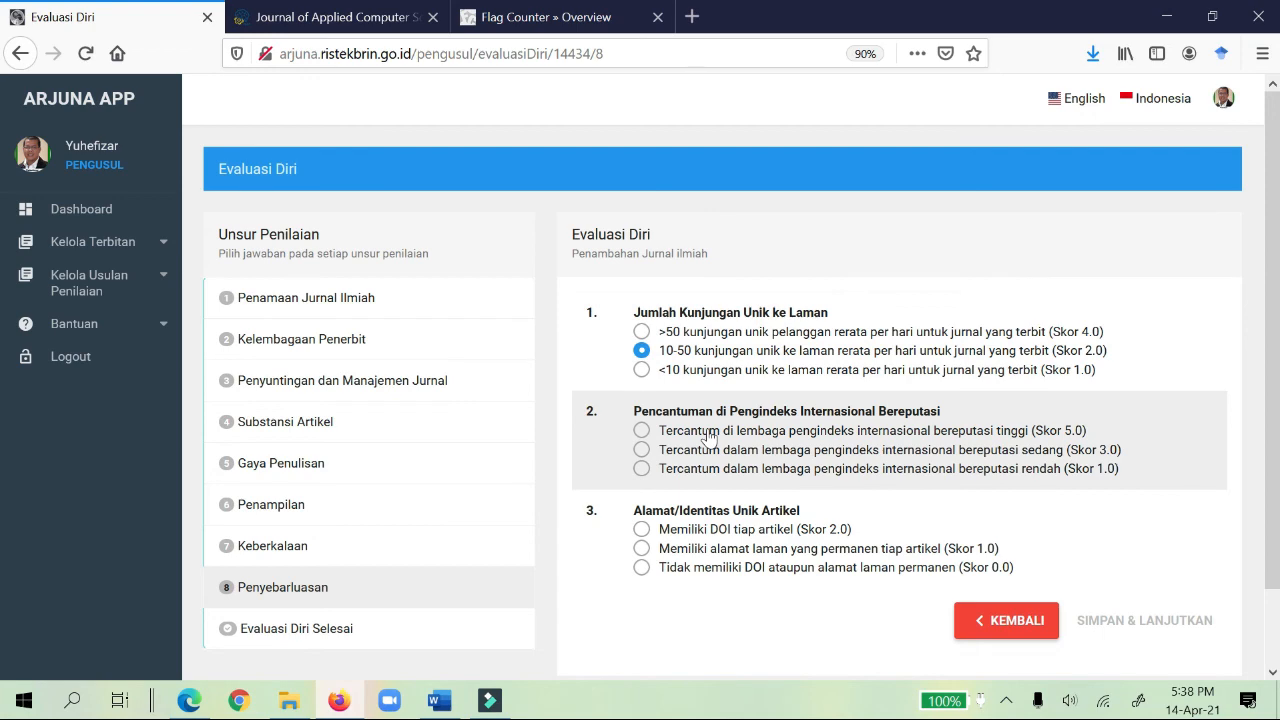
left_click(345, 17)
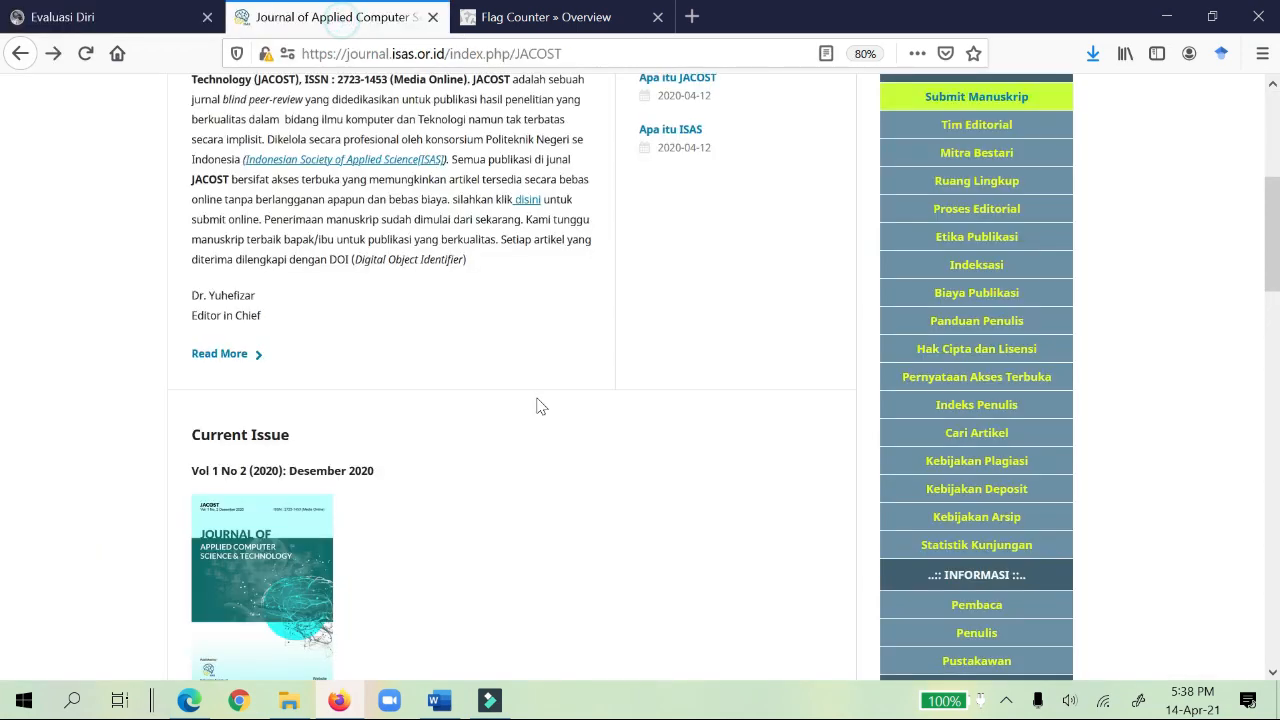
scroll(535, 406, "down", 5)
scroll(532, 406, "down", 10)
scroll(532, 406, "down", 1)
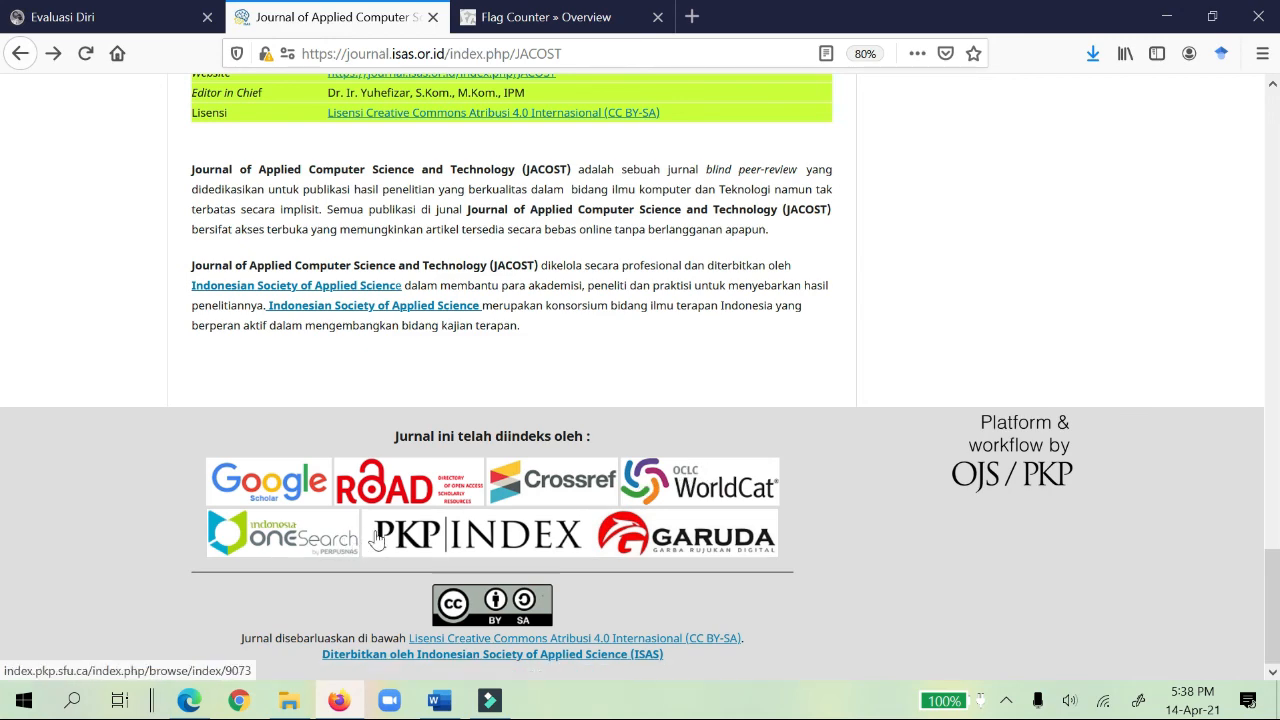
Rate Pencantuman di Pengindeks Internasional Bereputasi as rendah (Skor 1.0) and Alamat/Identitas Unik Artikel as Memiliki DOI tiap artikel (Skor 2.0)
left_click(60, 18)
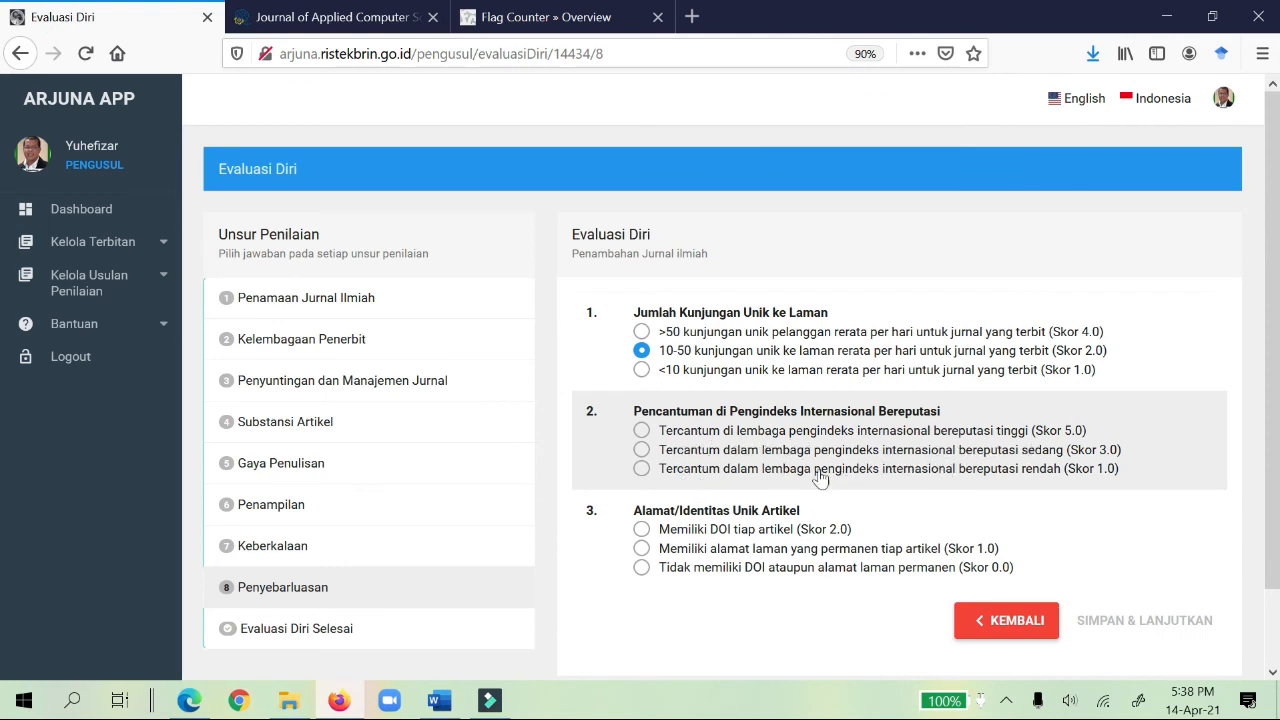
left_click(641, 468)
scroll(895, 408, "down", 2)
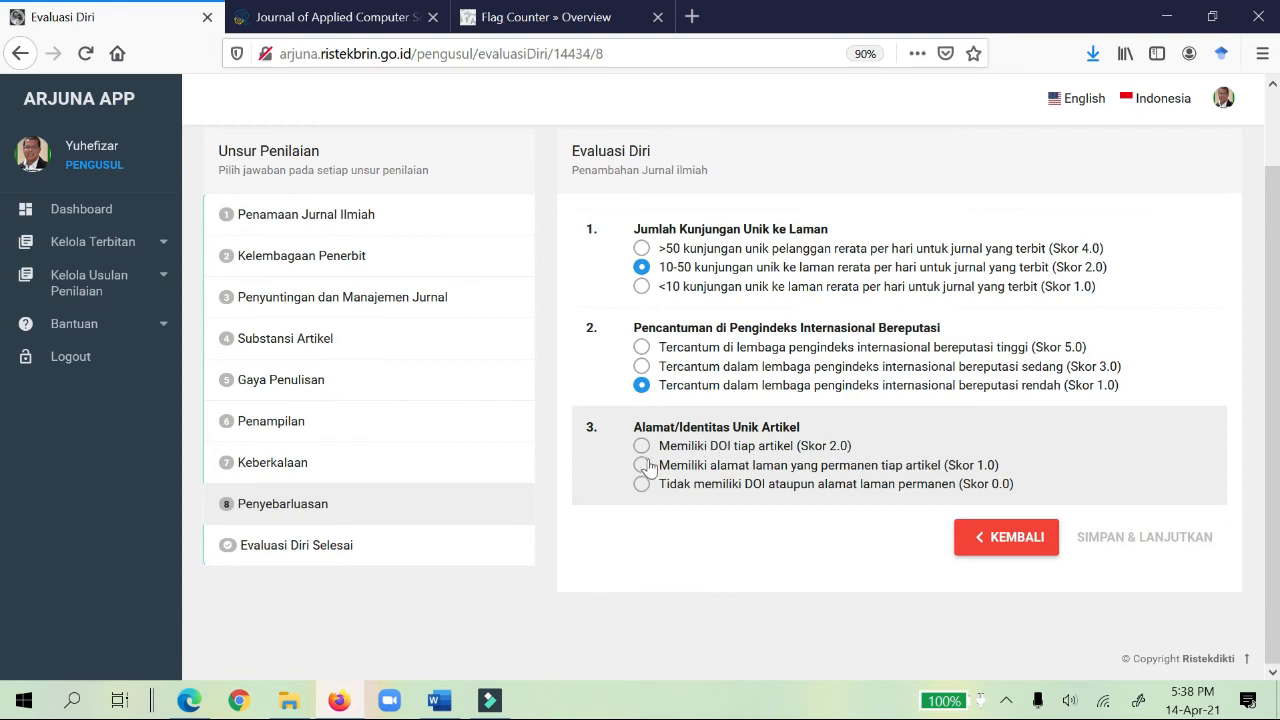
left_click(641, 446)
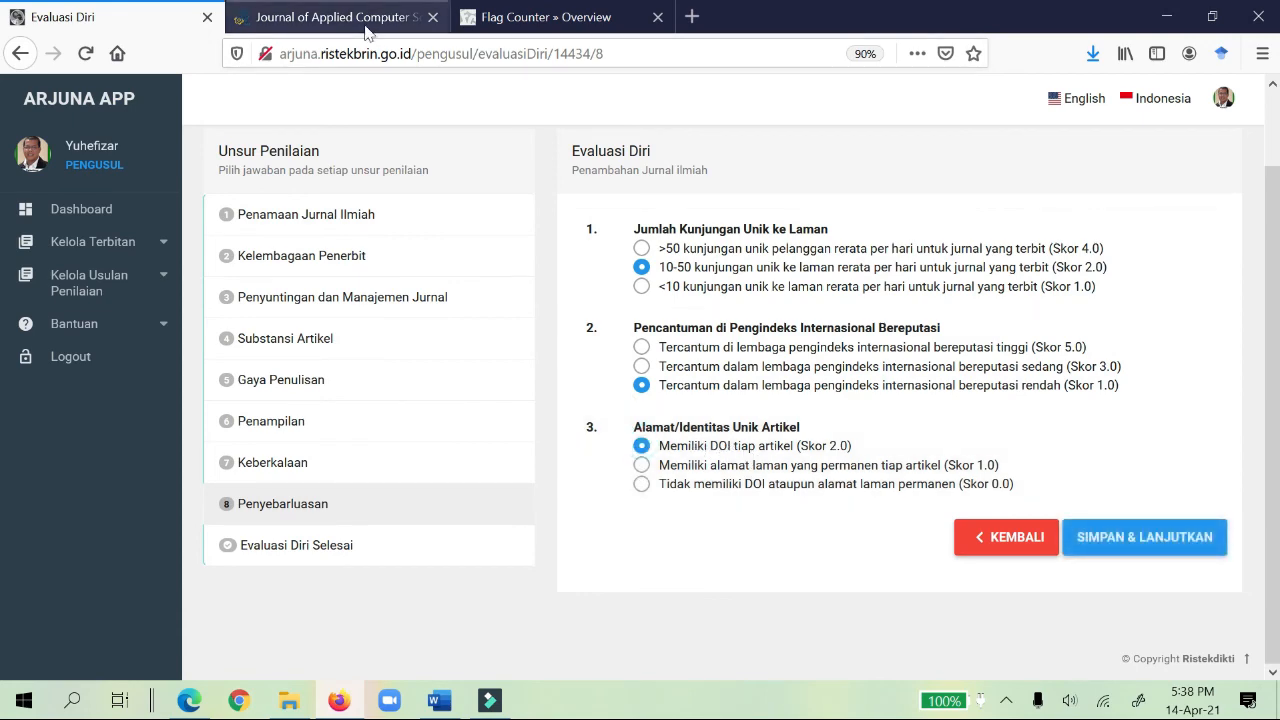
Open the JACOST article "Aplikasi Penentuan Program Studi Calon Mahasiswa Menggunakan Simple Additive Weighting" and examine its DOI
left_click(330, 17)
scroll(413, 381, "up", 10)
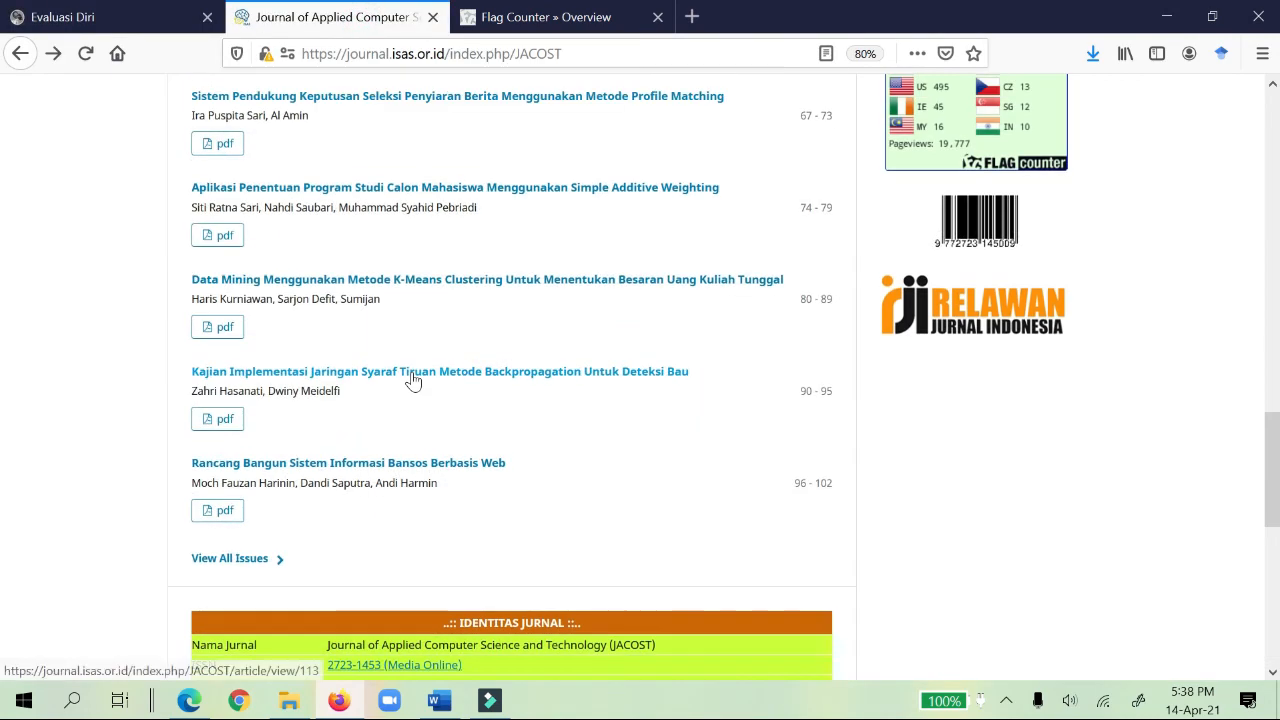
left_click(252, 187)
scroll(494, 300, "down", 3)
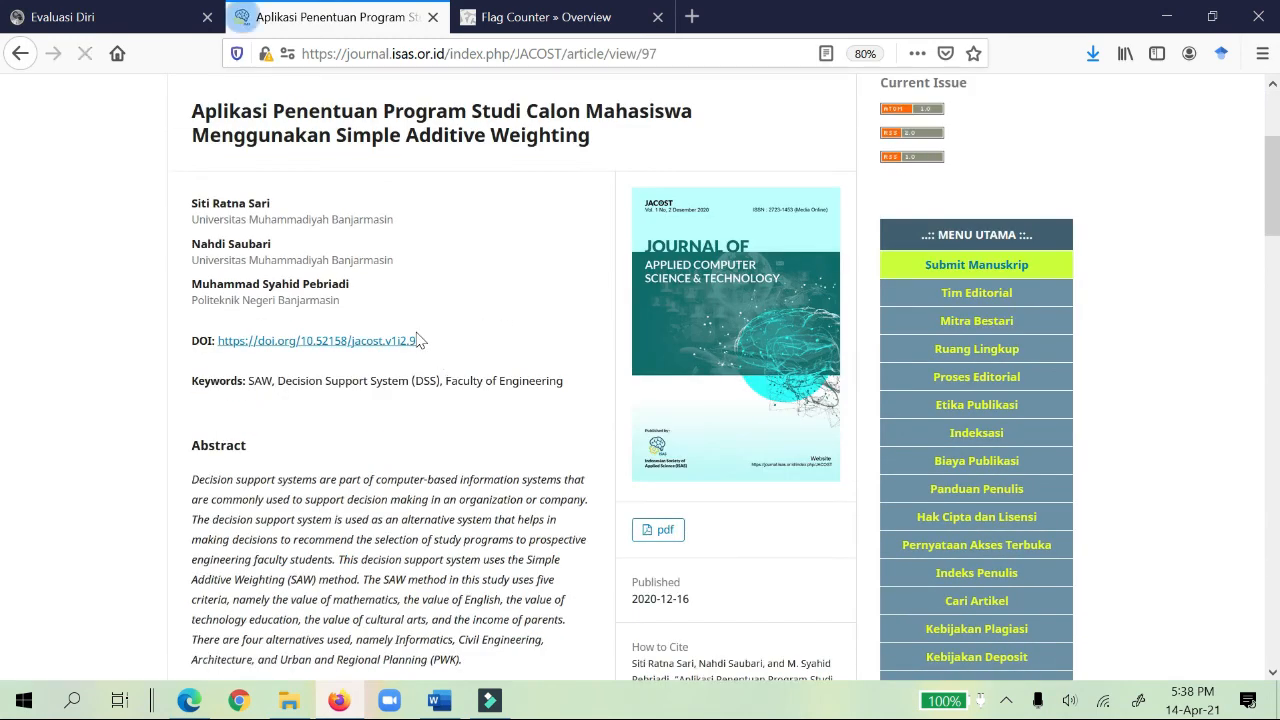
Save the Penyebarluasan answers to complete the self-evaluation and return to the list of draft accreditation proposals
left_click(110, 17)
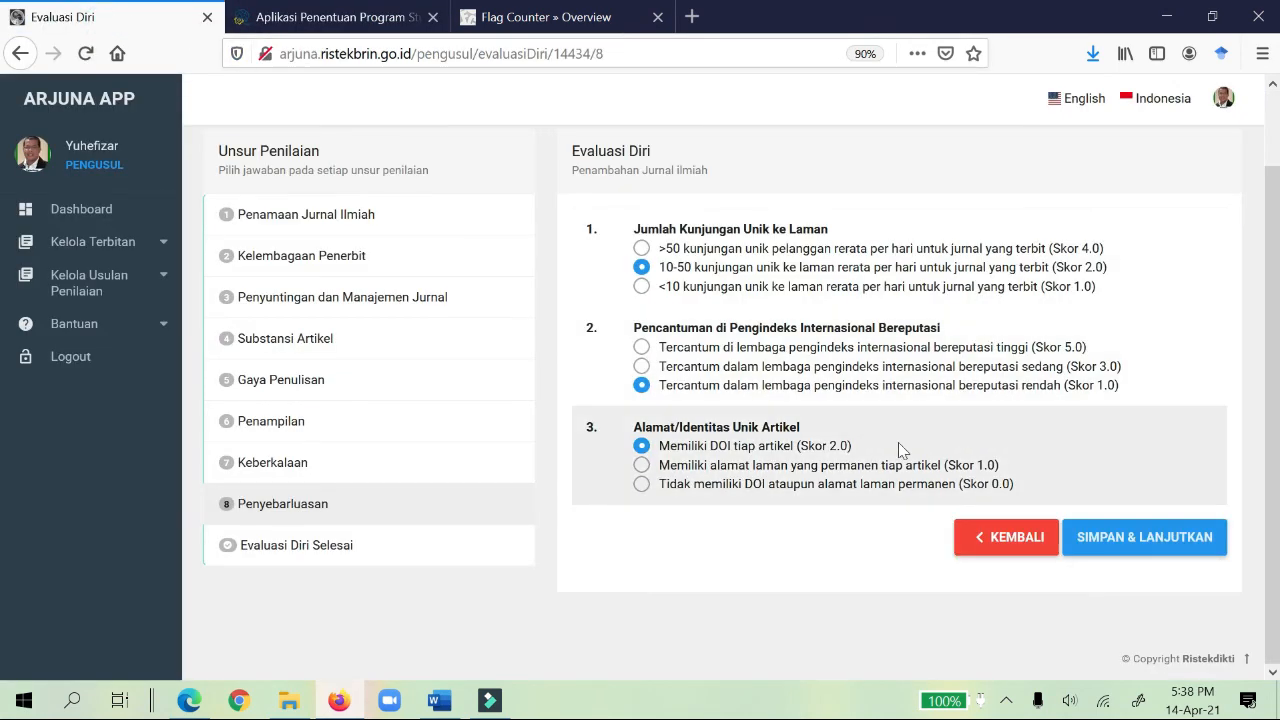
left_click(1141, 541)
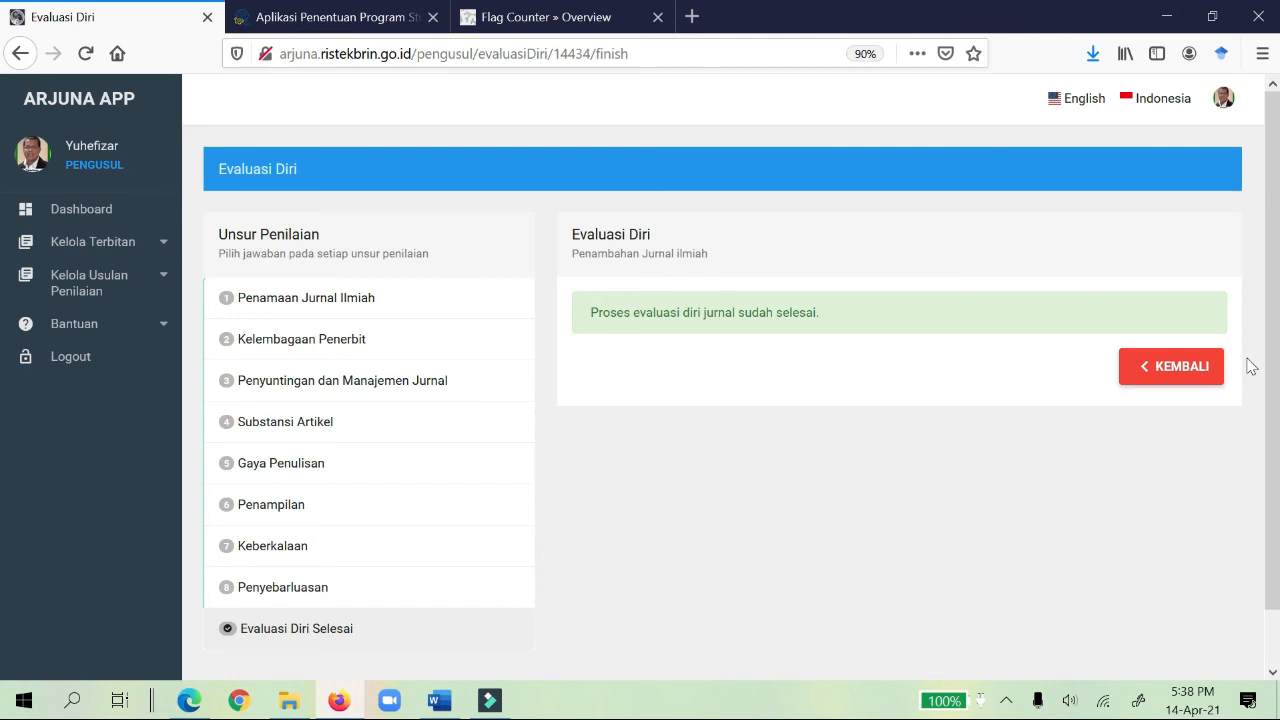
left_click(1165, 376)
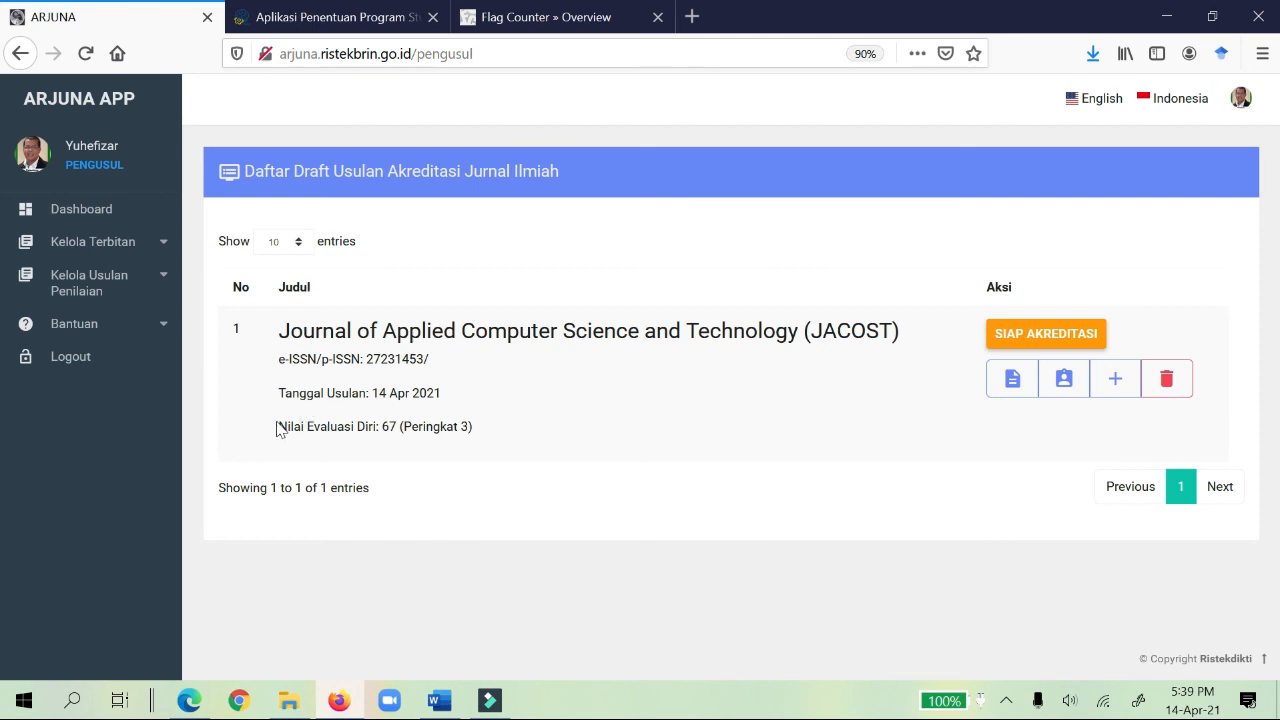
Check JACOST's Nilai Evaluasi Diri against the accreditation flowchart in stepbystepakreditasijurnal.pdf, switching to Microsoft Edge
left_click_drag(278, 424, 494, 460)
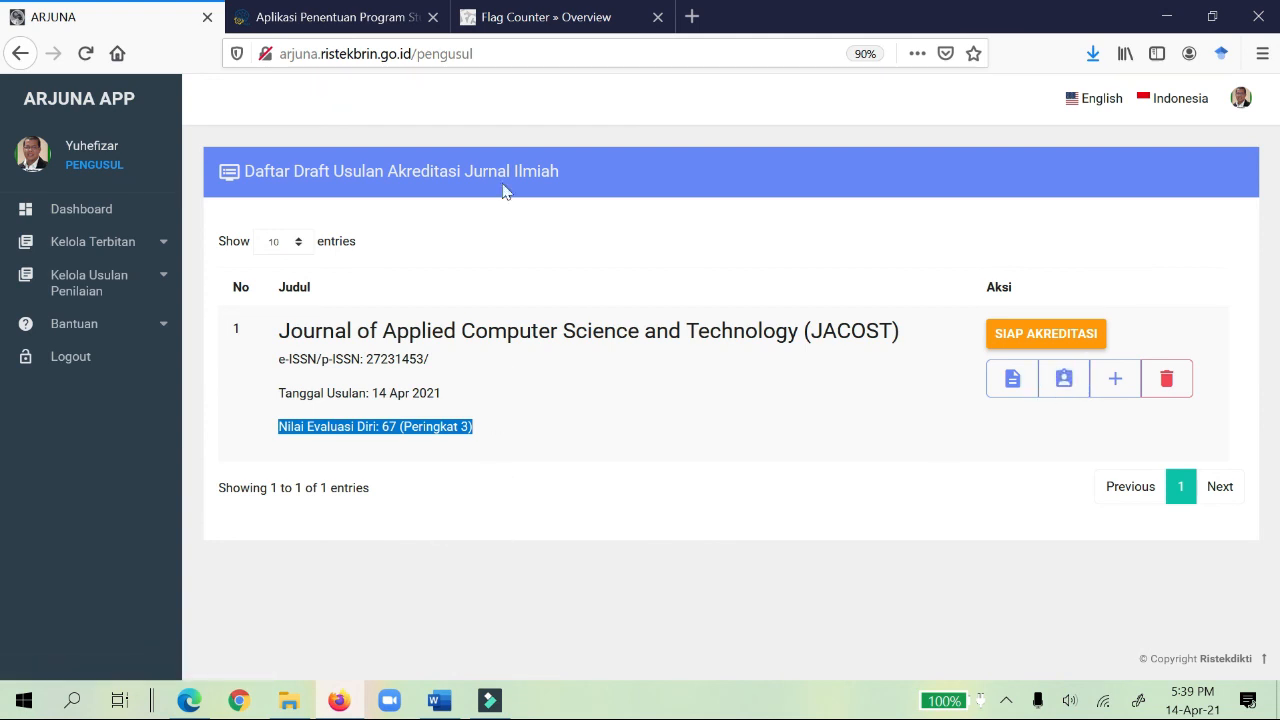
left_click(189, 700)
scroll(624, 476, "down", 8)
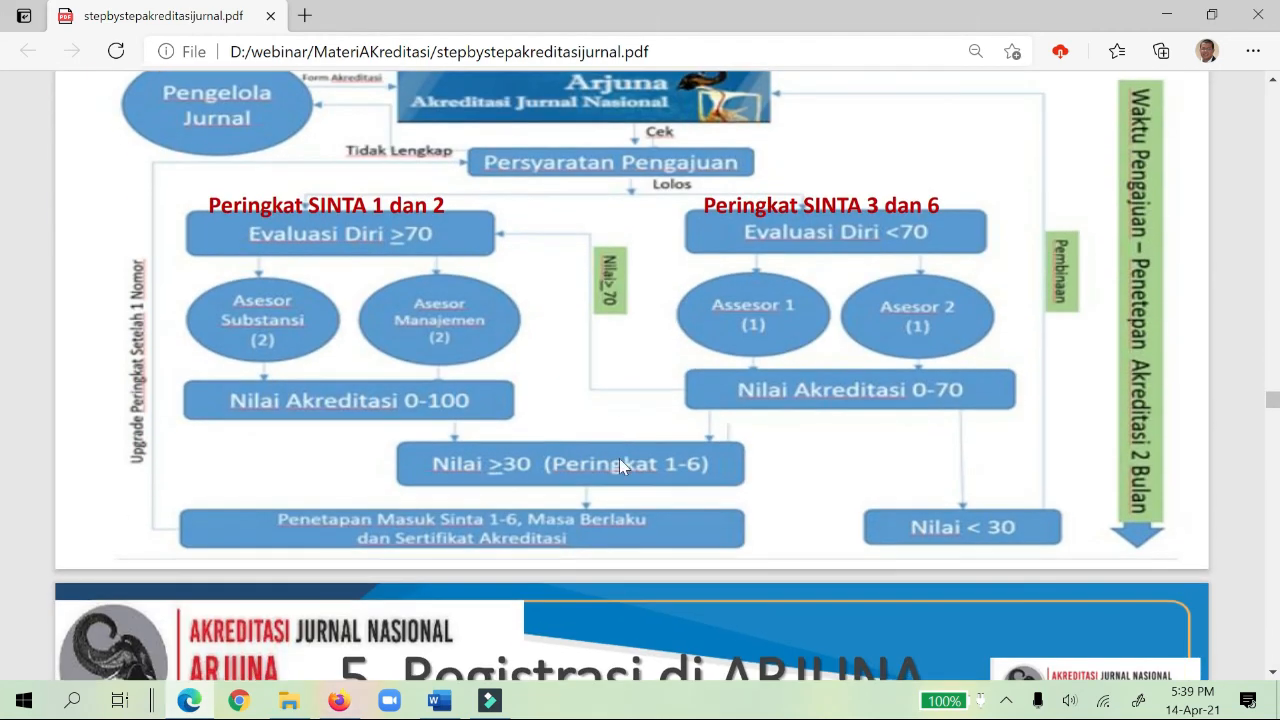